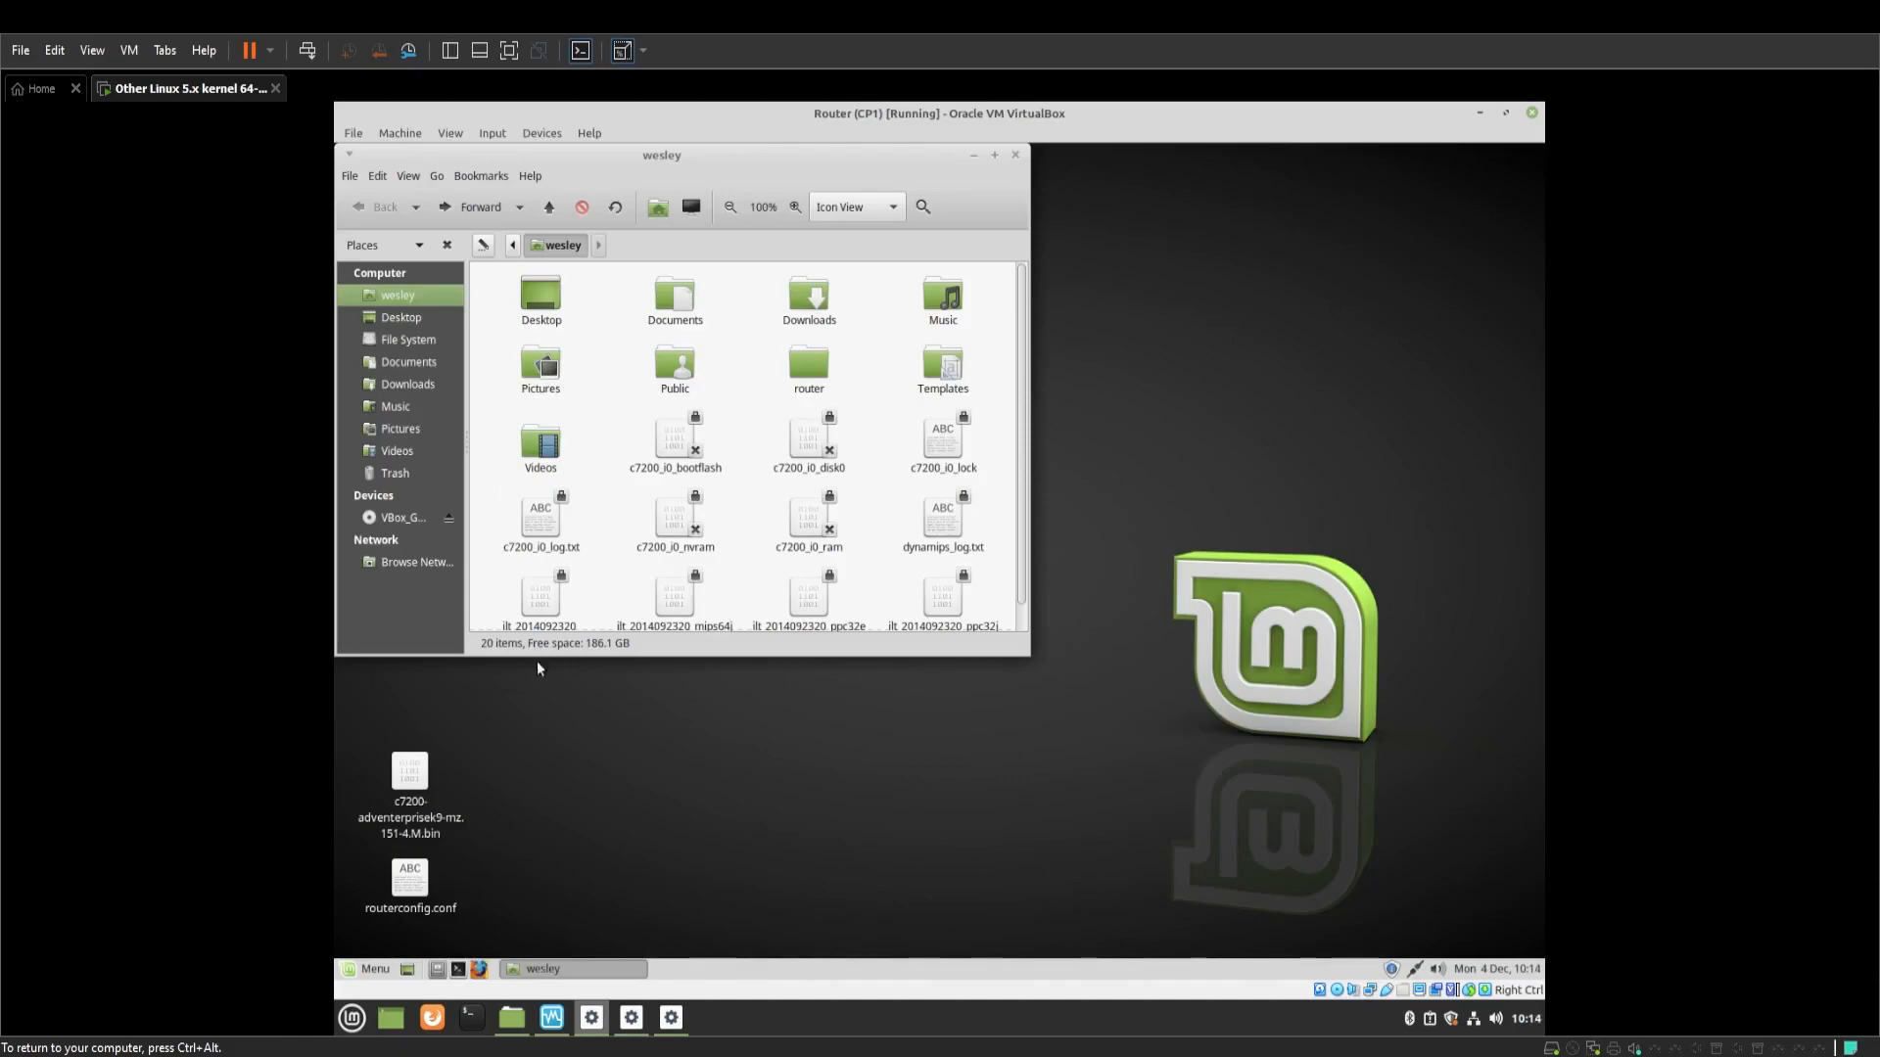
# View the contents of routerconfig.conf in a text editor, then close it
pyautogui.click(409, 891)
pyautogui.doubleClick(407, 889)
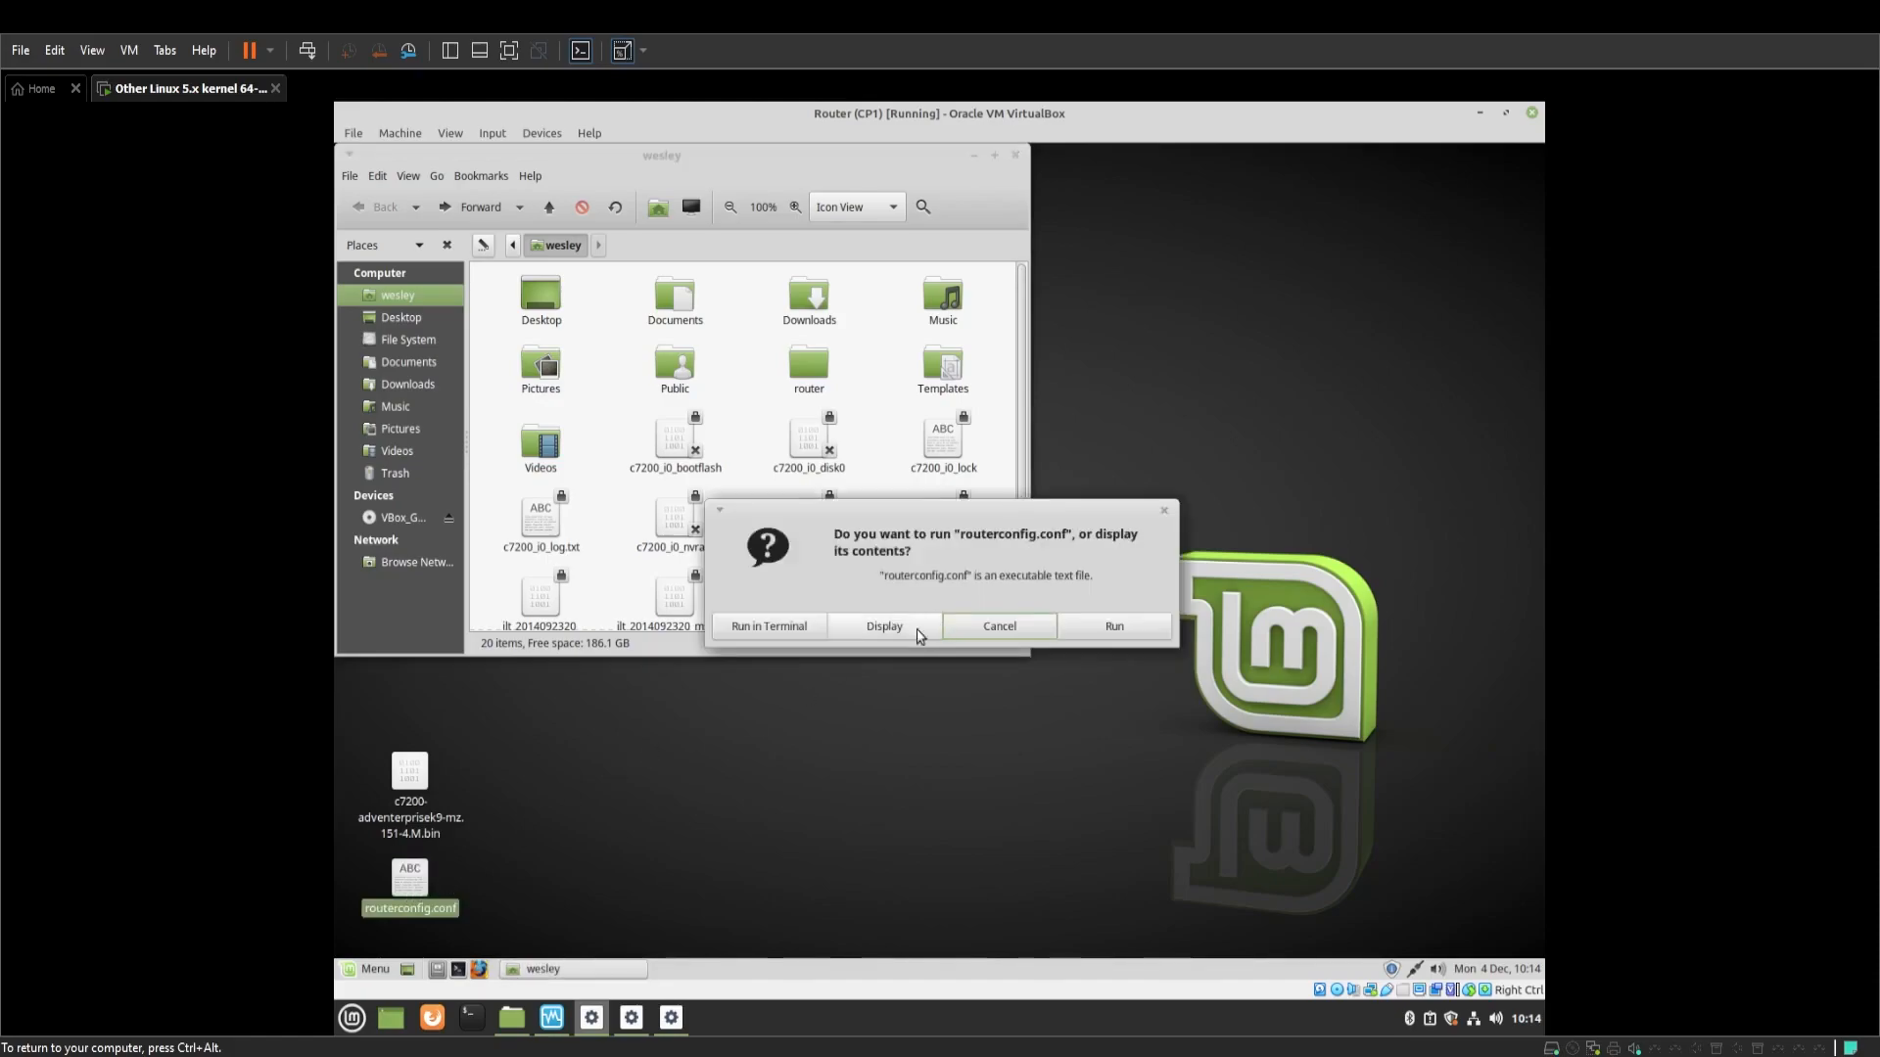
pyautogui.click(891, 632)
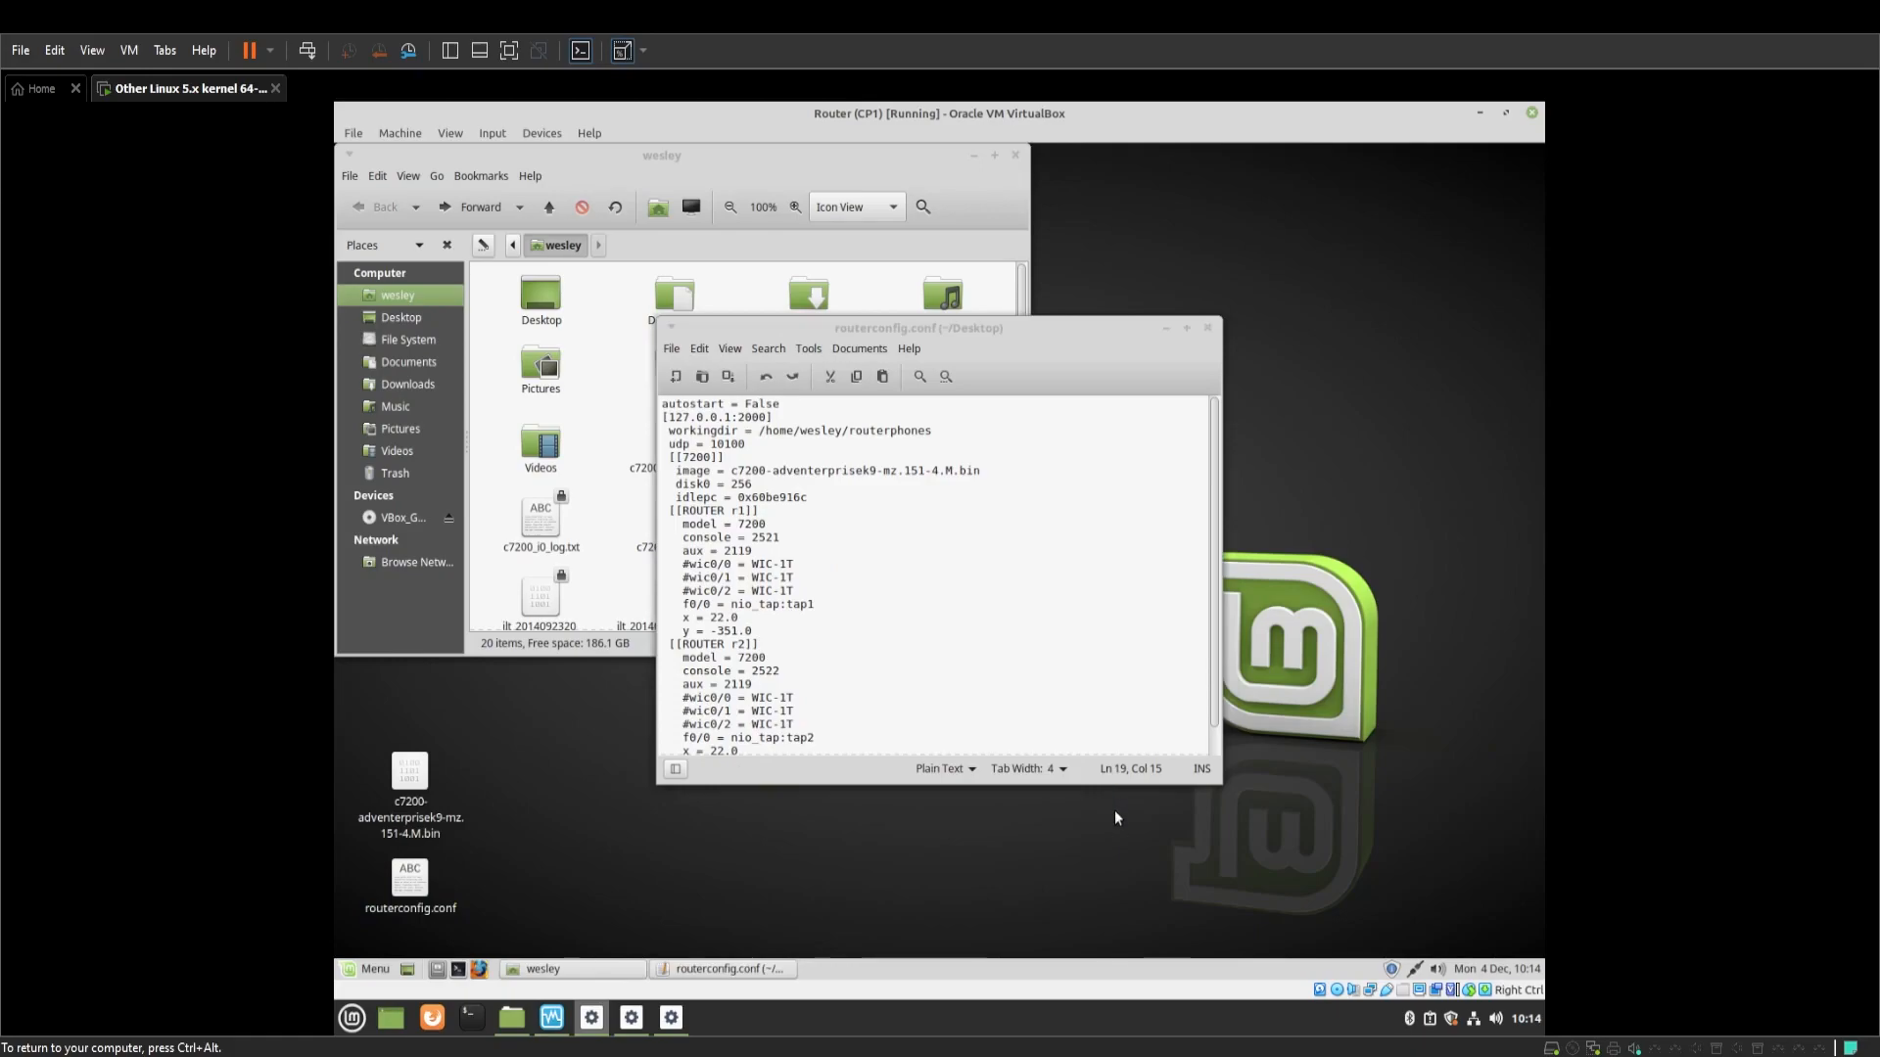
pyautogui.moveTo(1113, 776); pyautogui.dragTo(1116, 825)
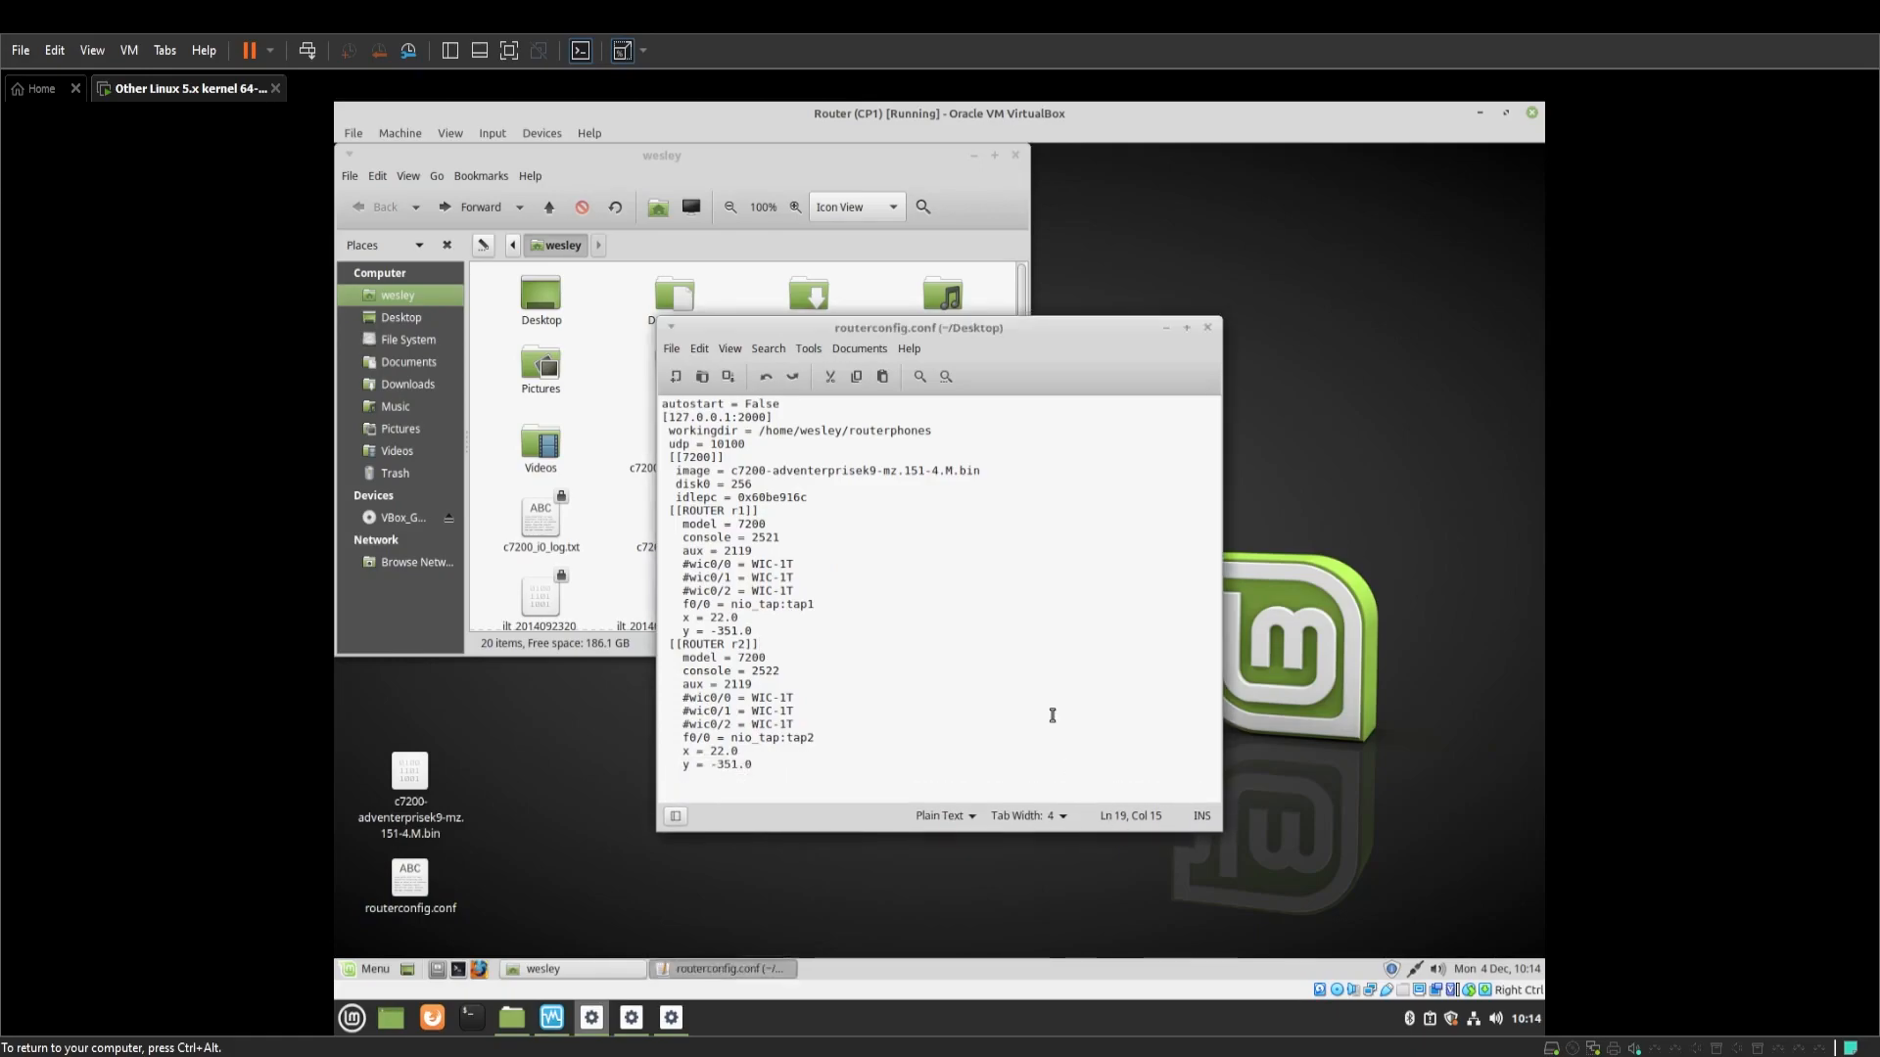
pyautogui.click(1208, 328)
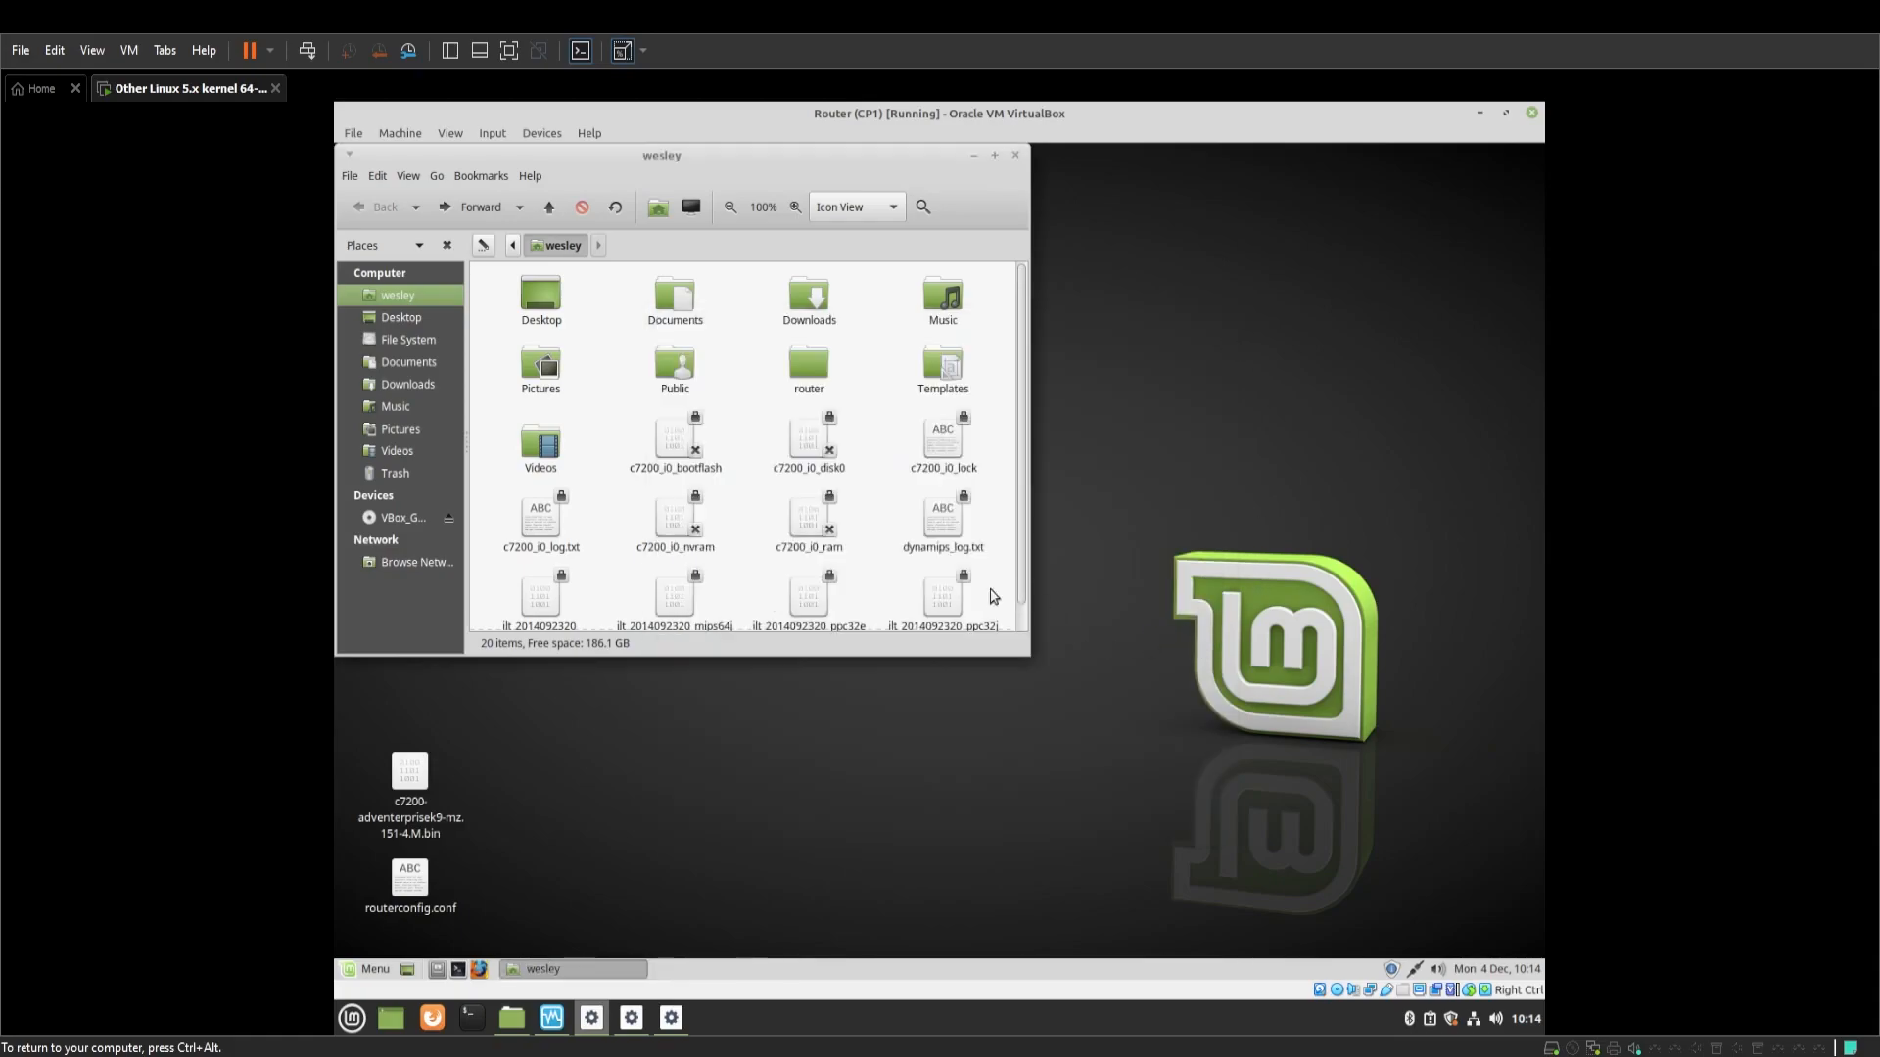
# Create a new folder named routerphones in the home folder
pyautogui.rightClick(883, 396)
pyautogui.click(884, 402)
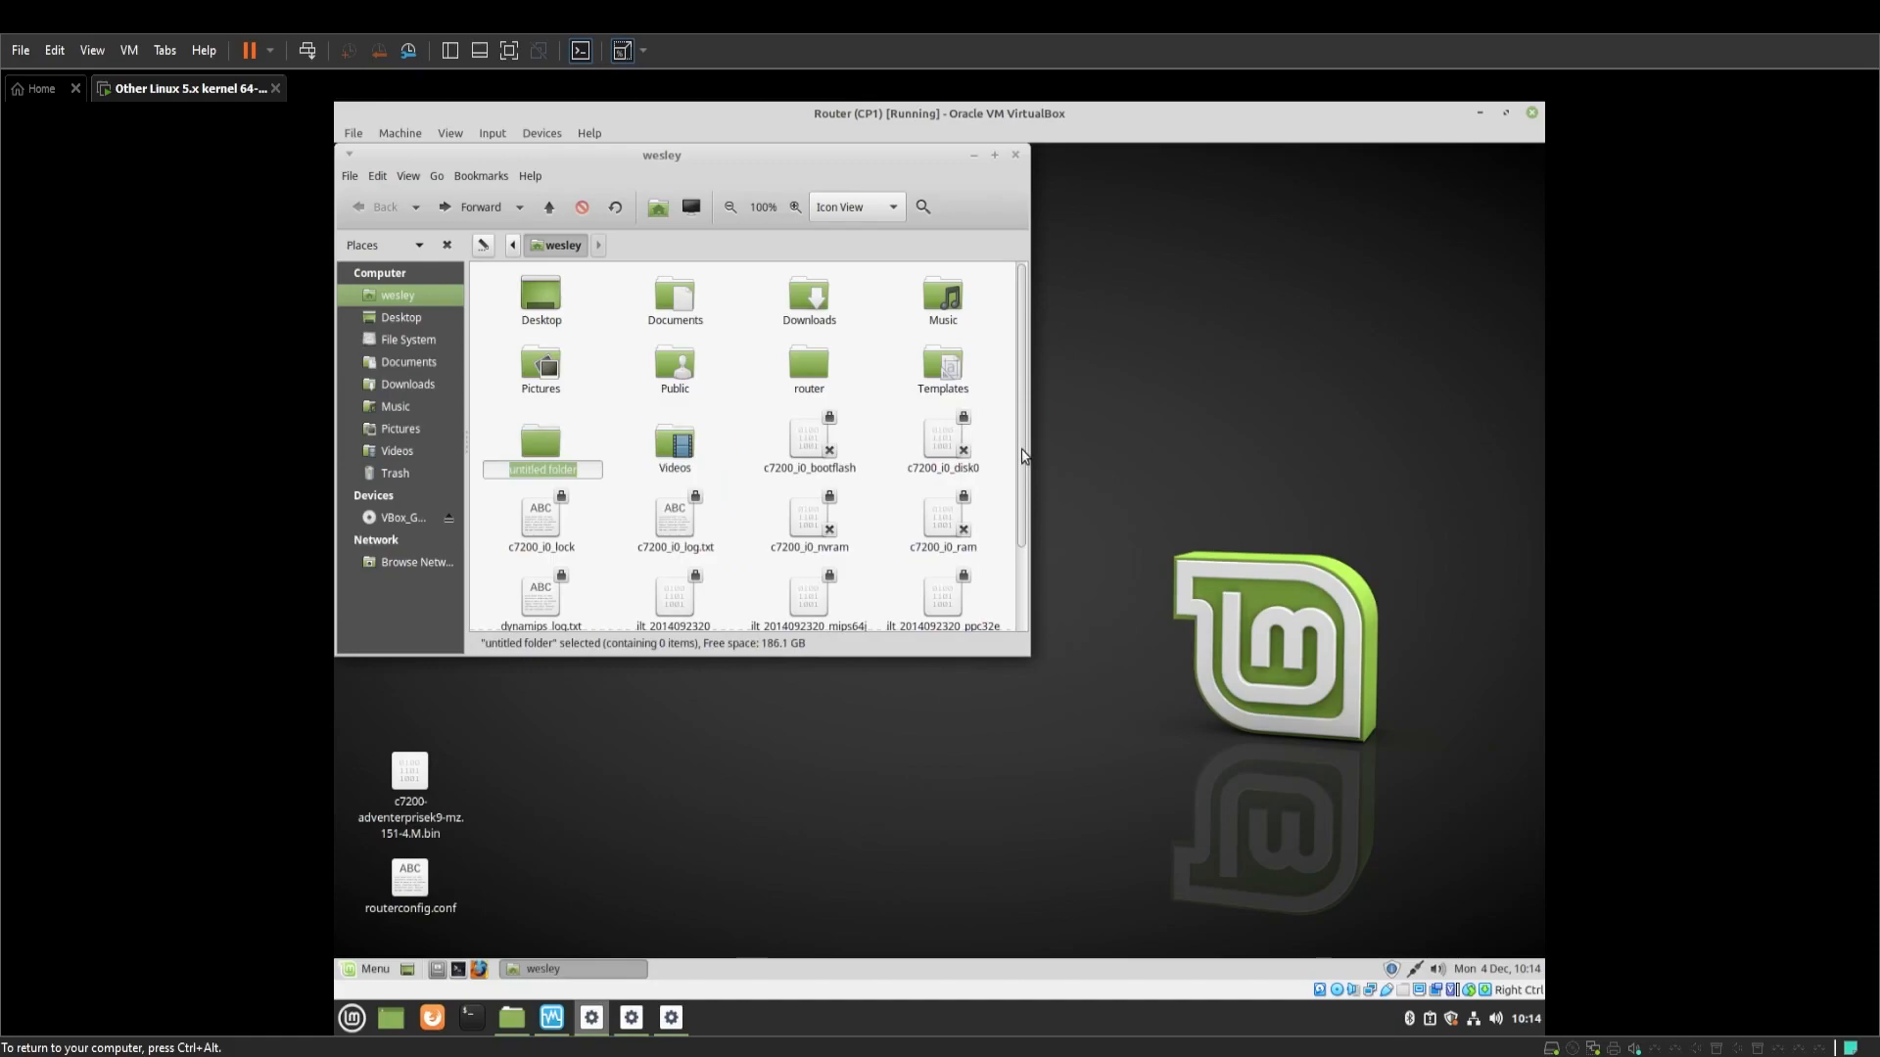
pyautogui.write('routerphones')
pyautogui.press('Return')
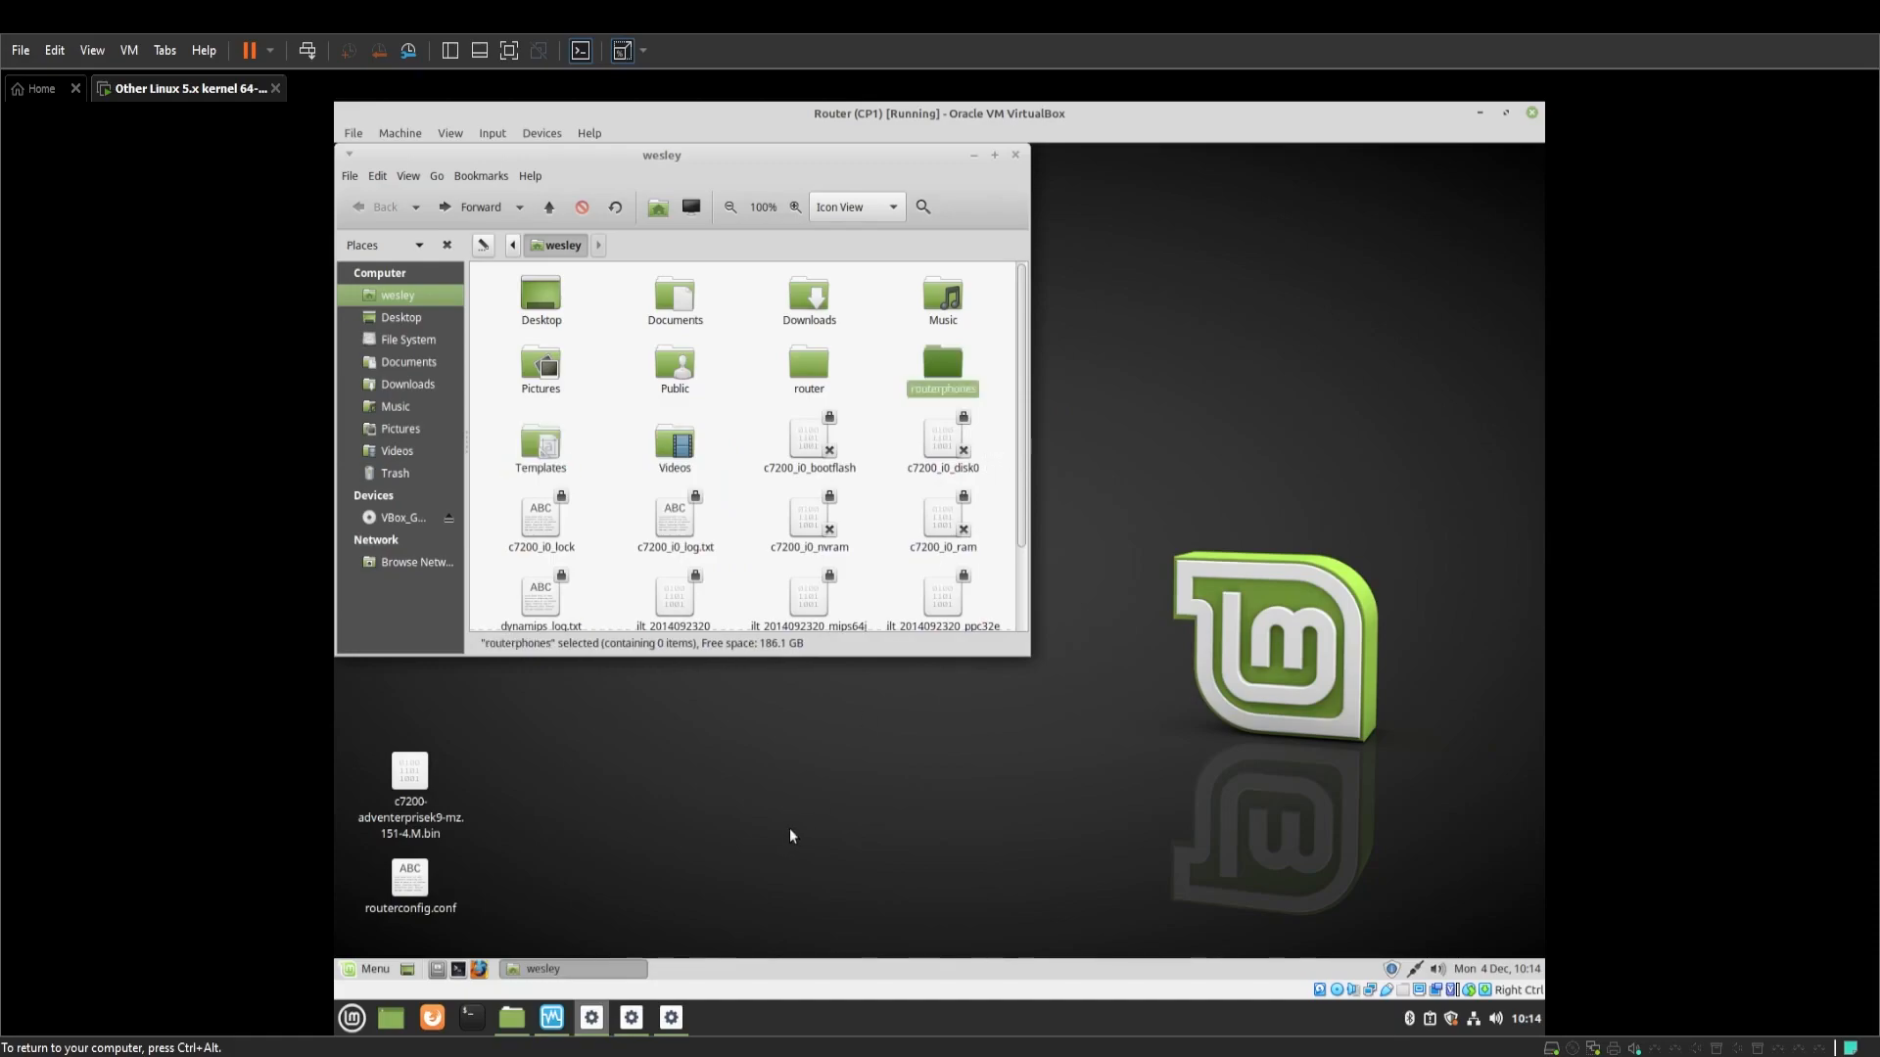
pyautogui.click(1006, 460)
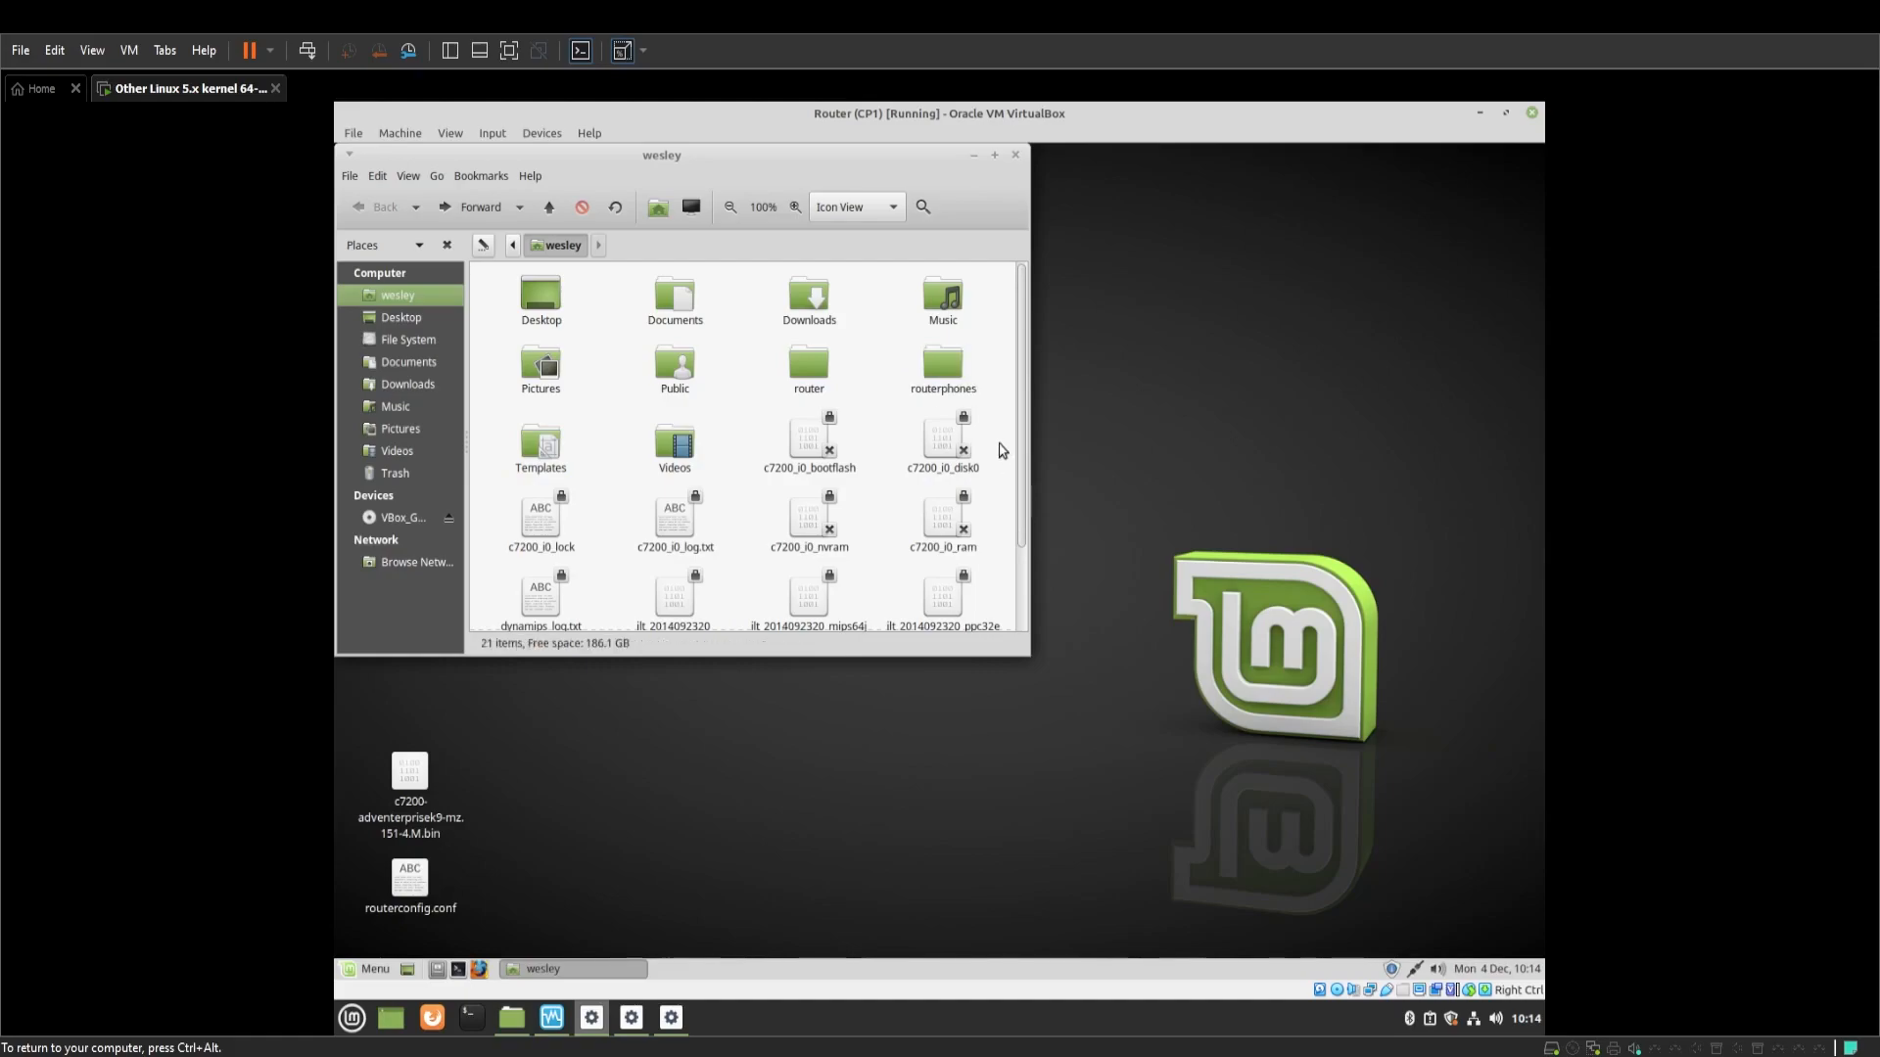
# Open a terminal window, reposition it, and enlarge its text
pyautogui.click(457, 970)
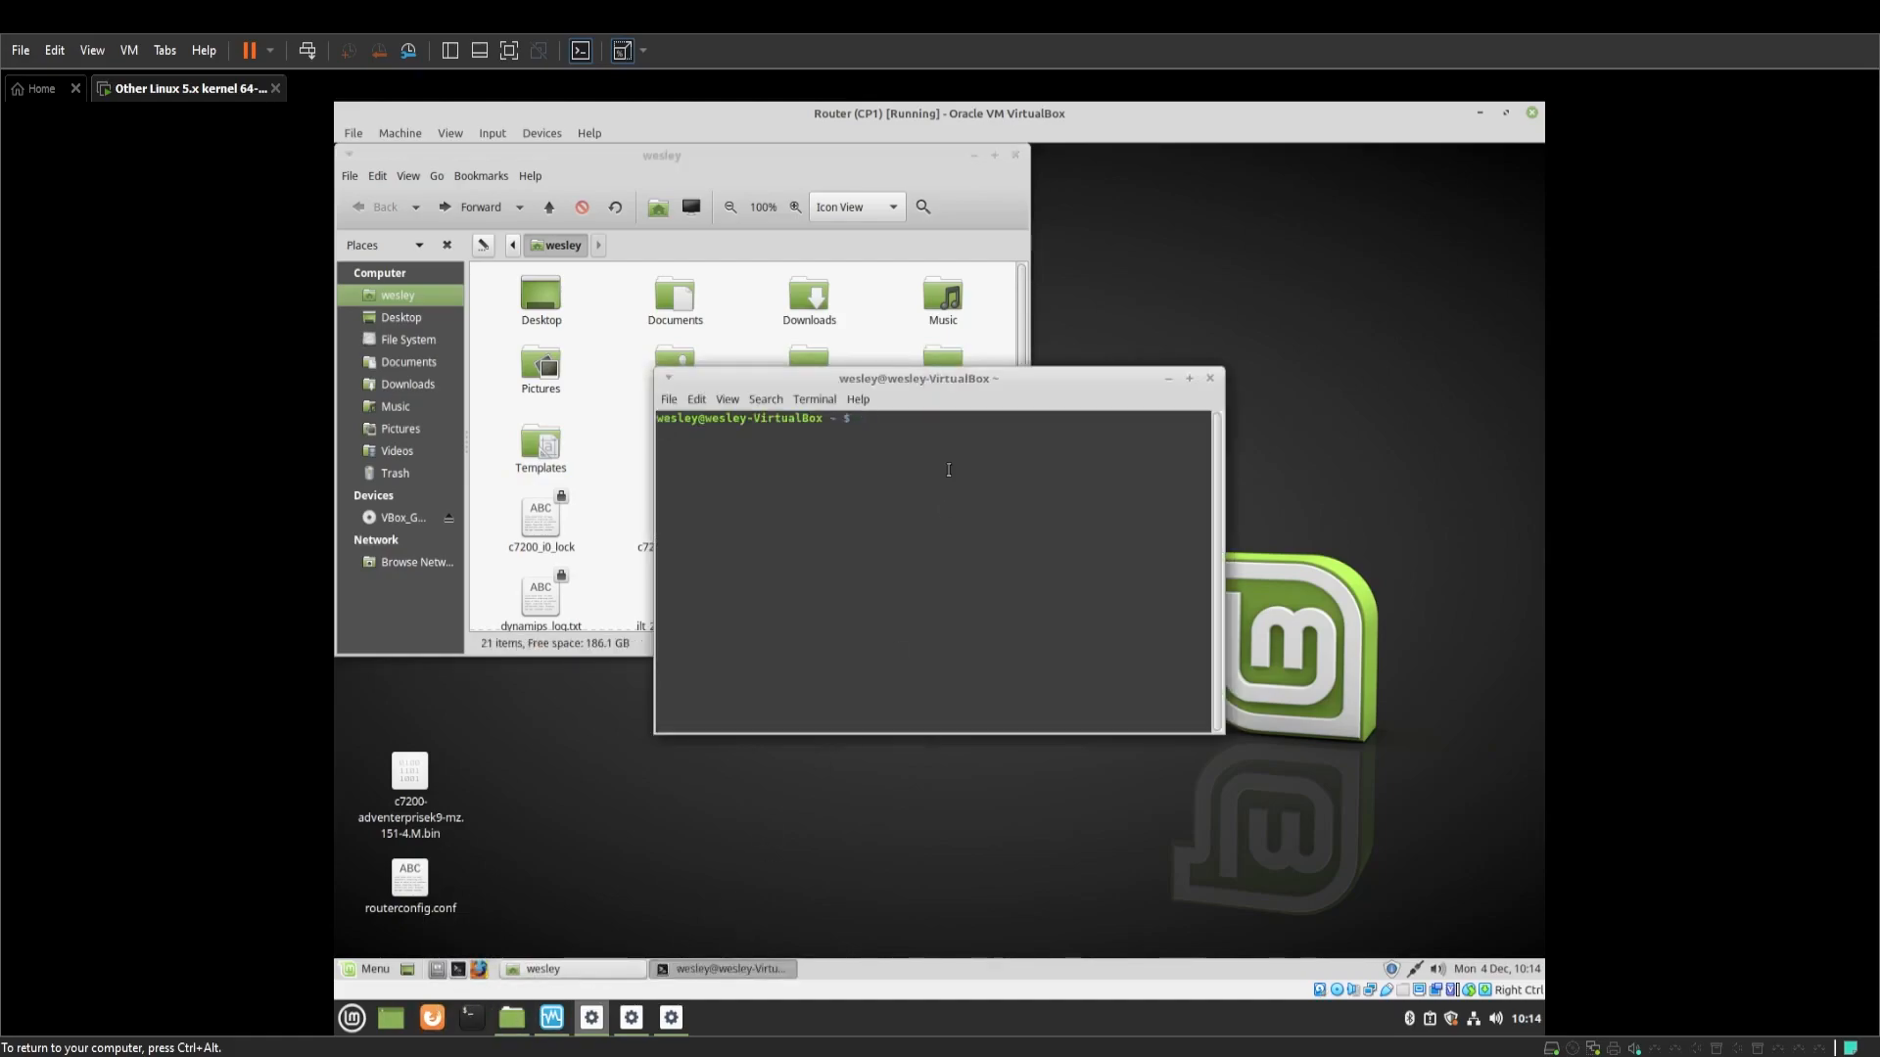
pyautogui.moveTo(962, 389); pyautogui.dragTo(1278, 609)
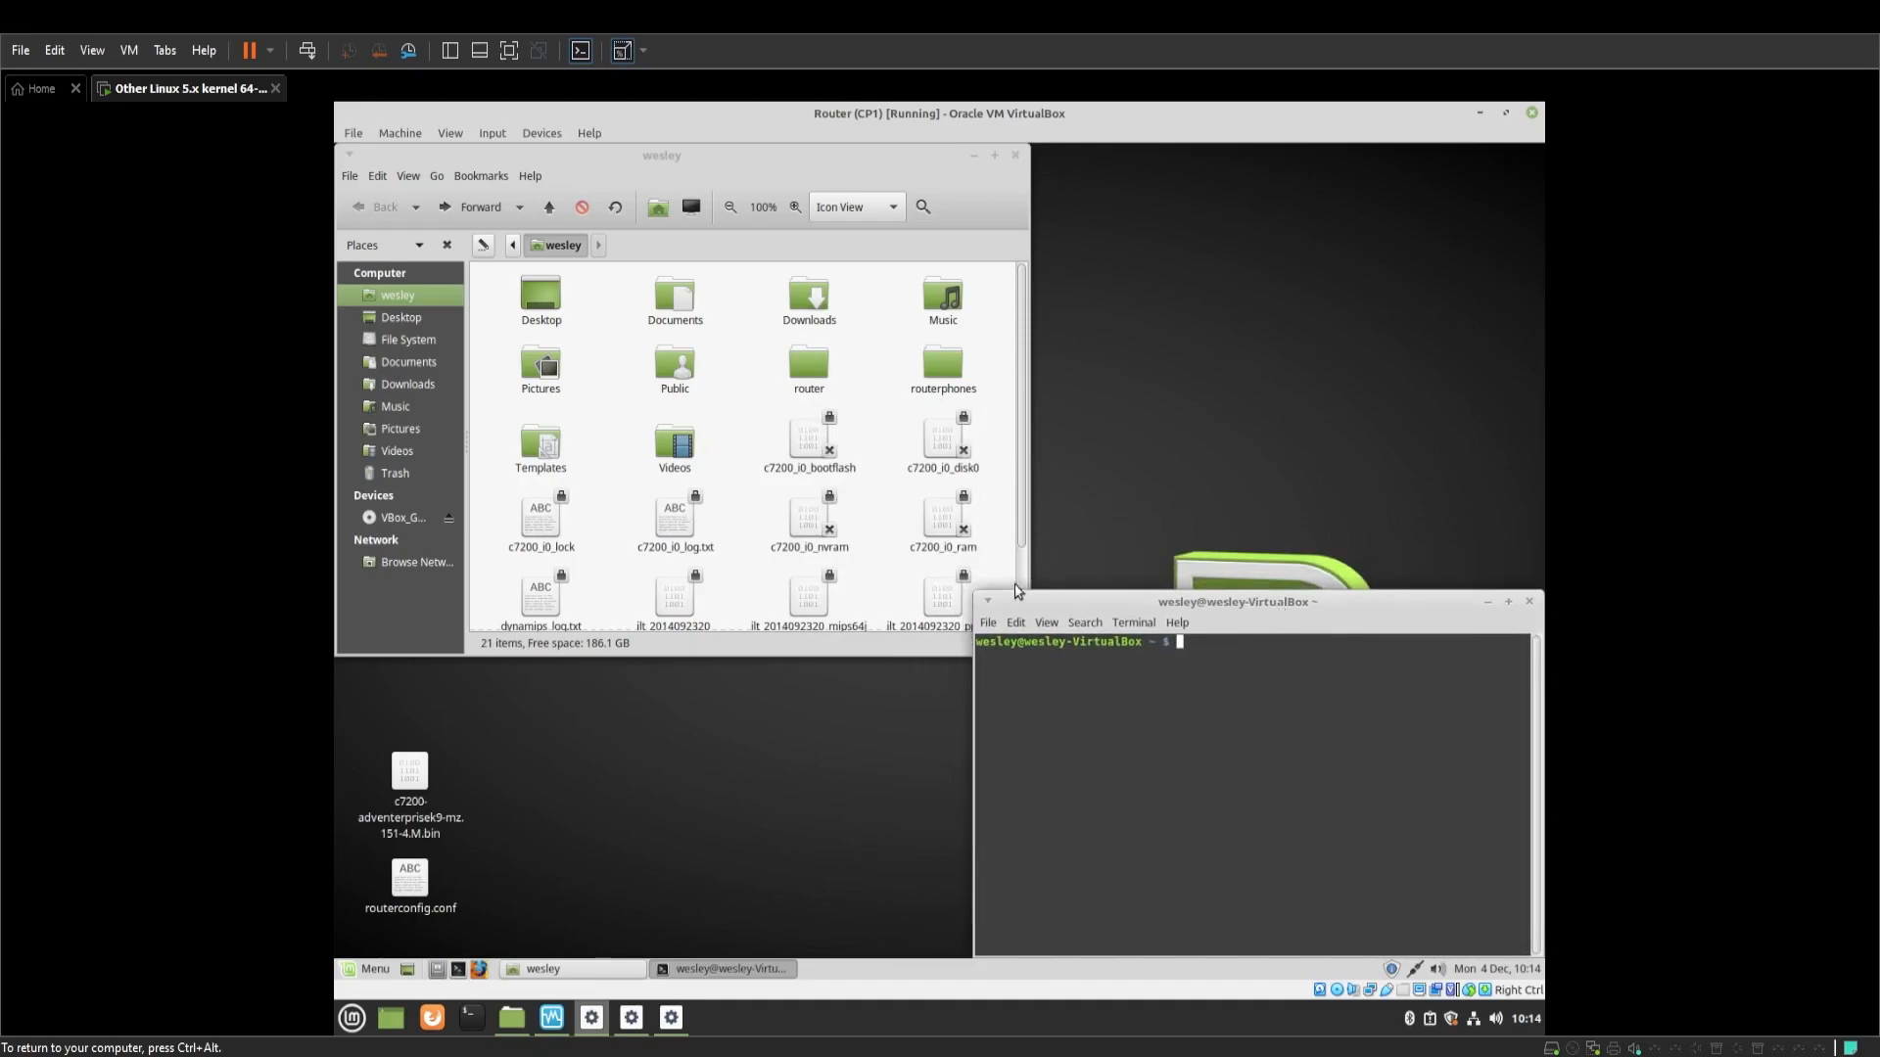
pyautogui.click(1044, 623)
pyautogui.click(1093, 699)
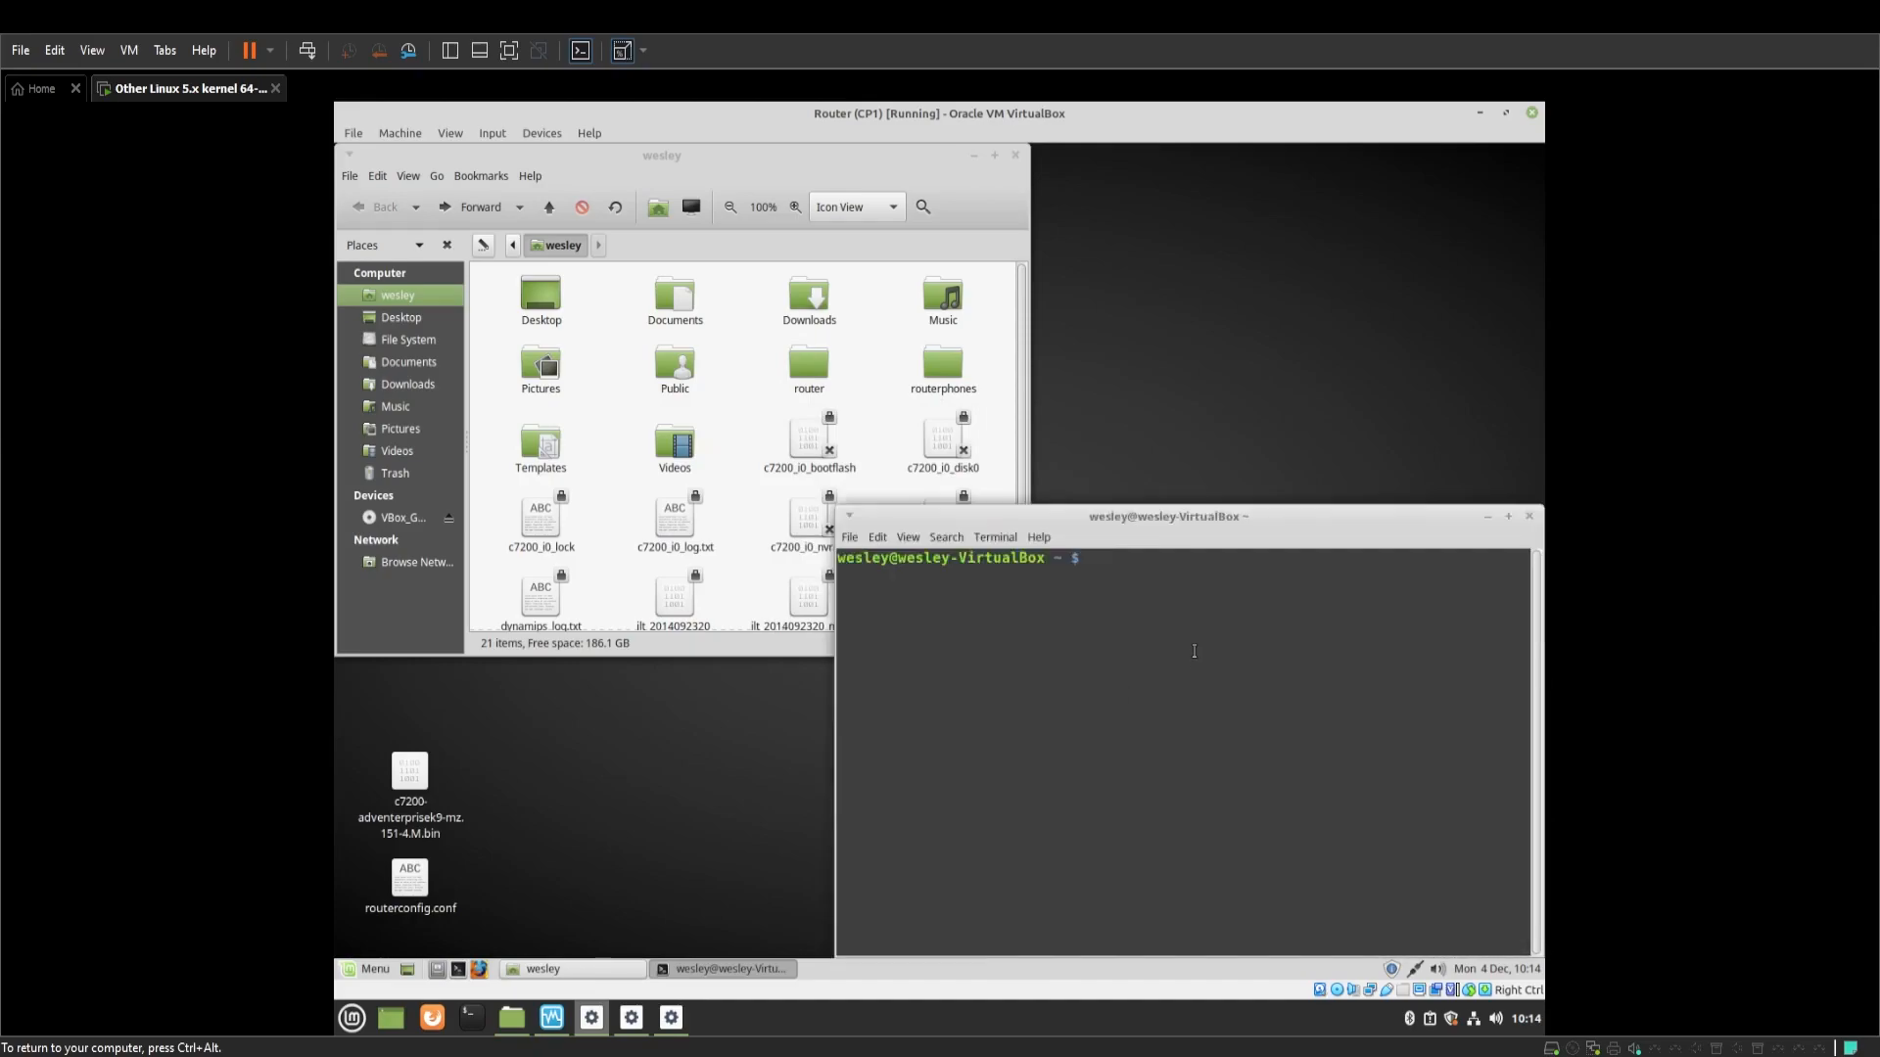
pyautogui.moveTo(1142, 526)
pyautogui.mouseDown()
pyautogui.moveTo(1134, 503)
pyautogui.moveTo(1140, 523)
pyautogui.mouseUp()
# Copy the c7200 IOS image and routerconfig.conf from the desktop into routerphones
pyautogui.doubleClick(942, 364)
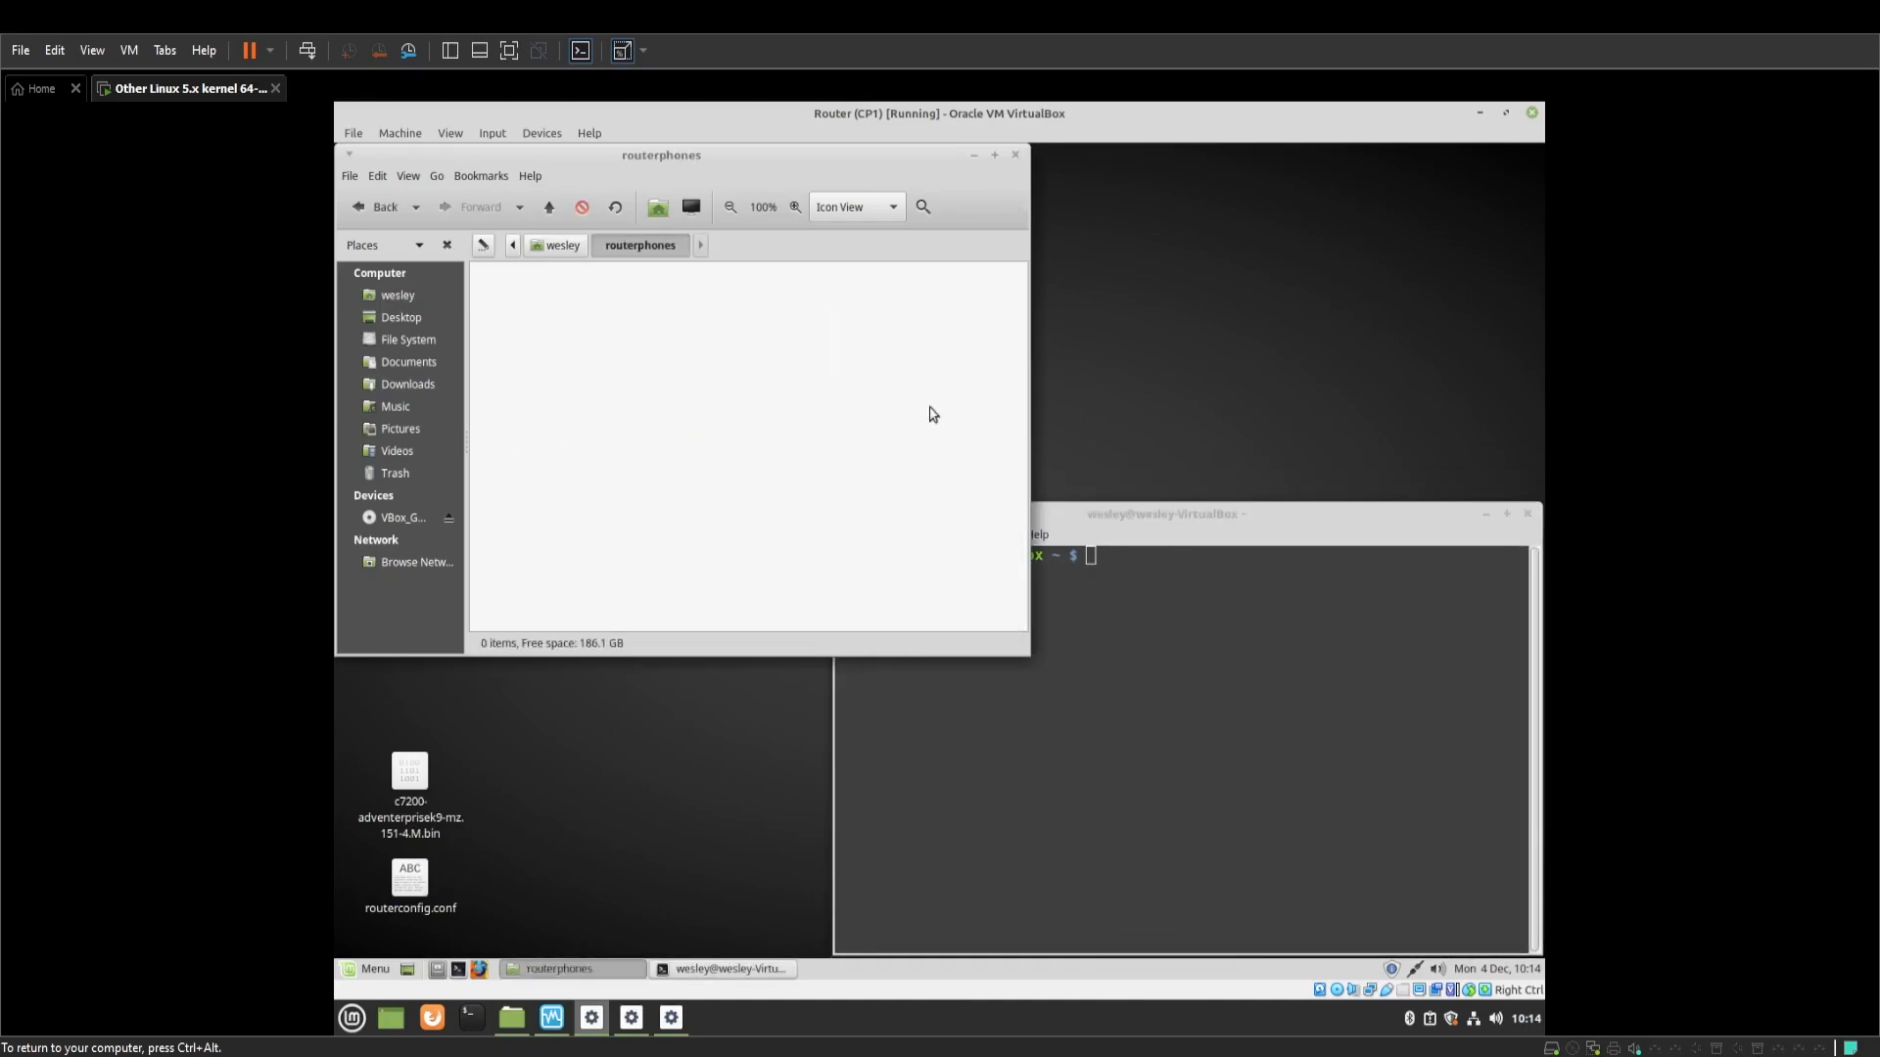
pyautogui.click(1124, 664)
pyautogui.moveTo(470, 884); pyautogui.dragTo(407, 781)
pyautogui.rightClick(407, 781)
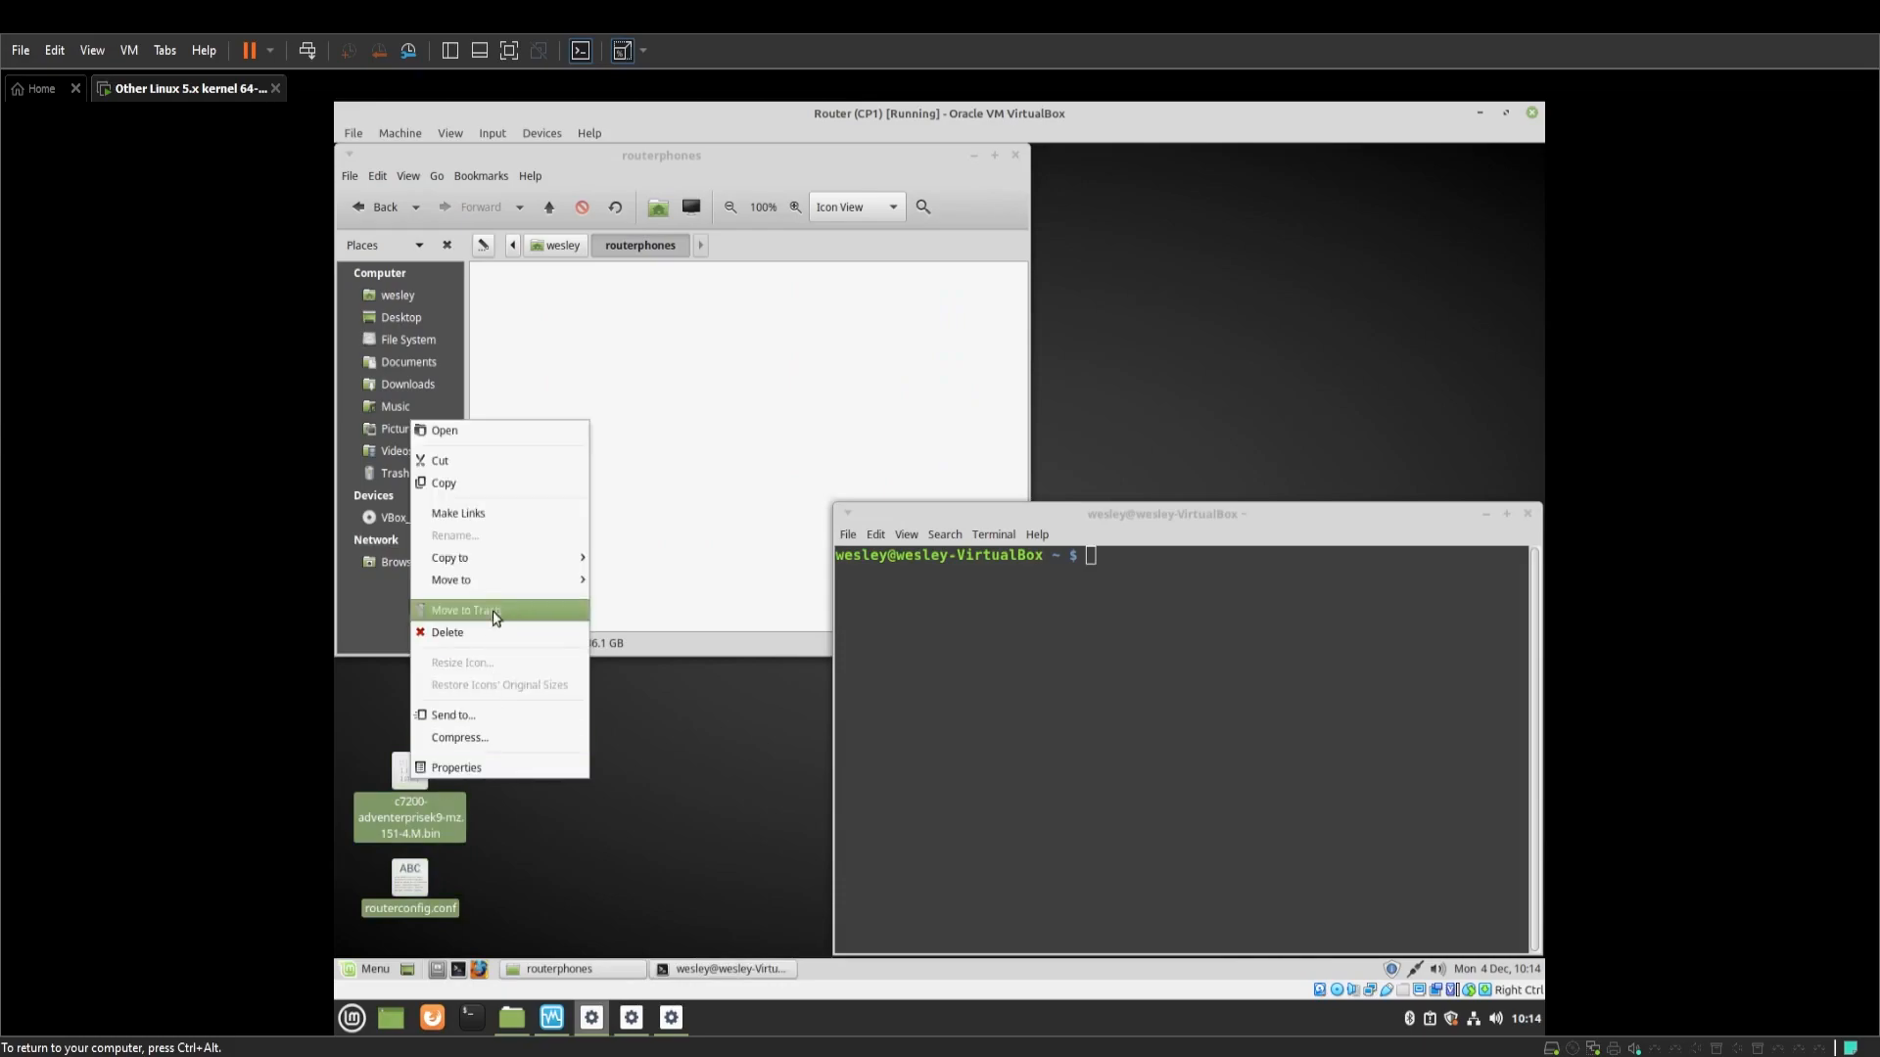
pyautogui.click(516, 484)
pyautogui.click(567, 441)
pyautogui.rightClick(569, 441)
pyautogui.click(637, 586)
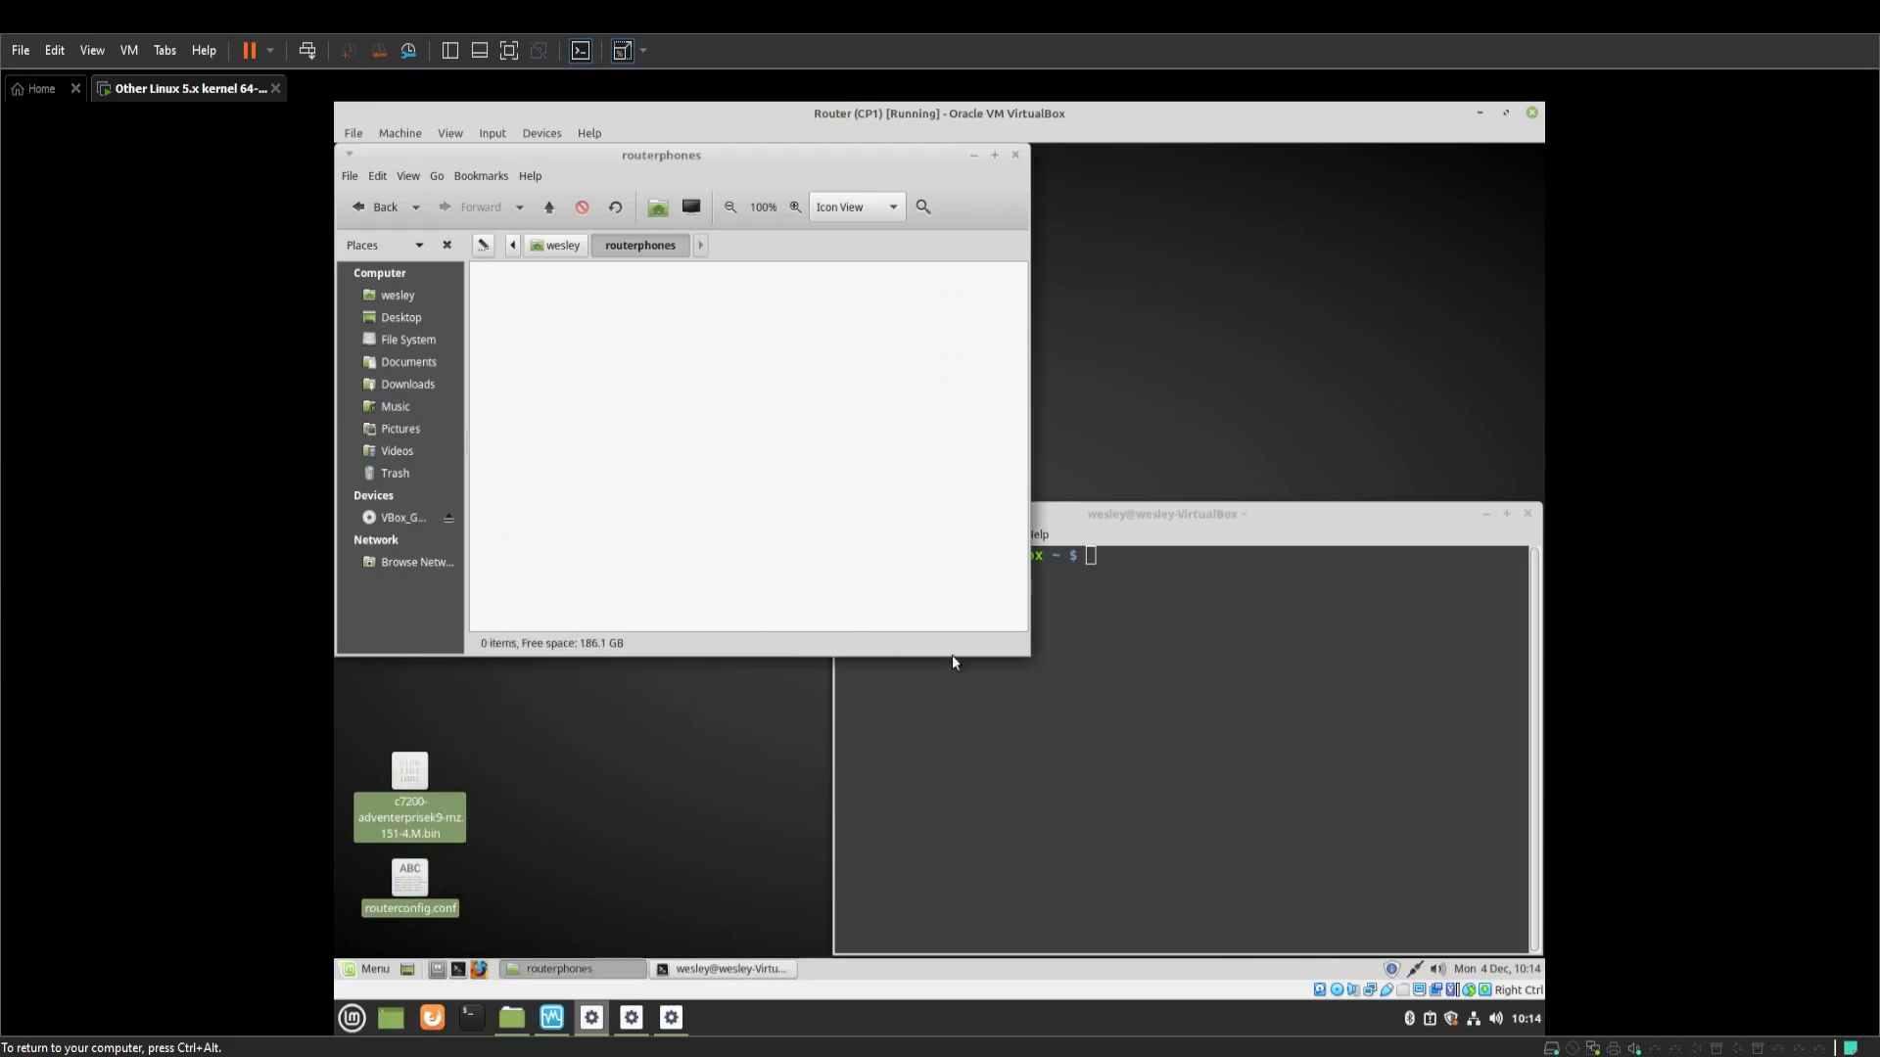
pyautogui.click(1074, 683)
# Become root with sudo su and change into /home/wesley/routerphones
pyautogui.write('sudo su')
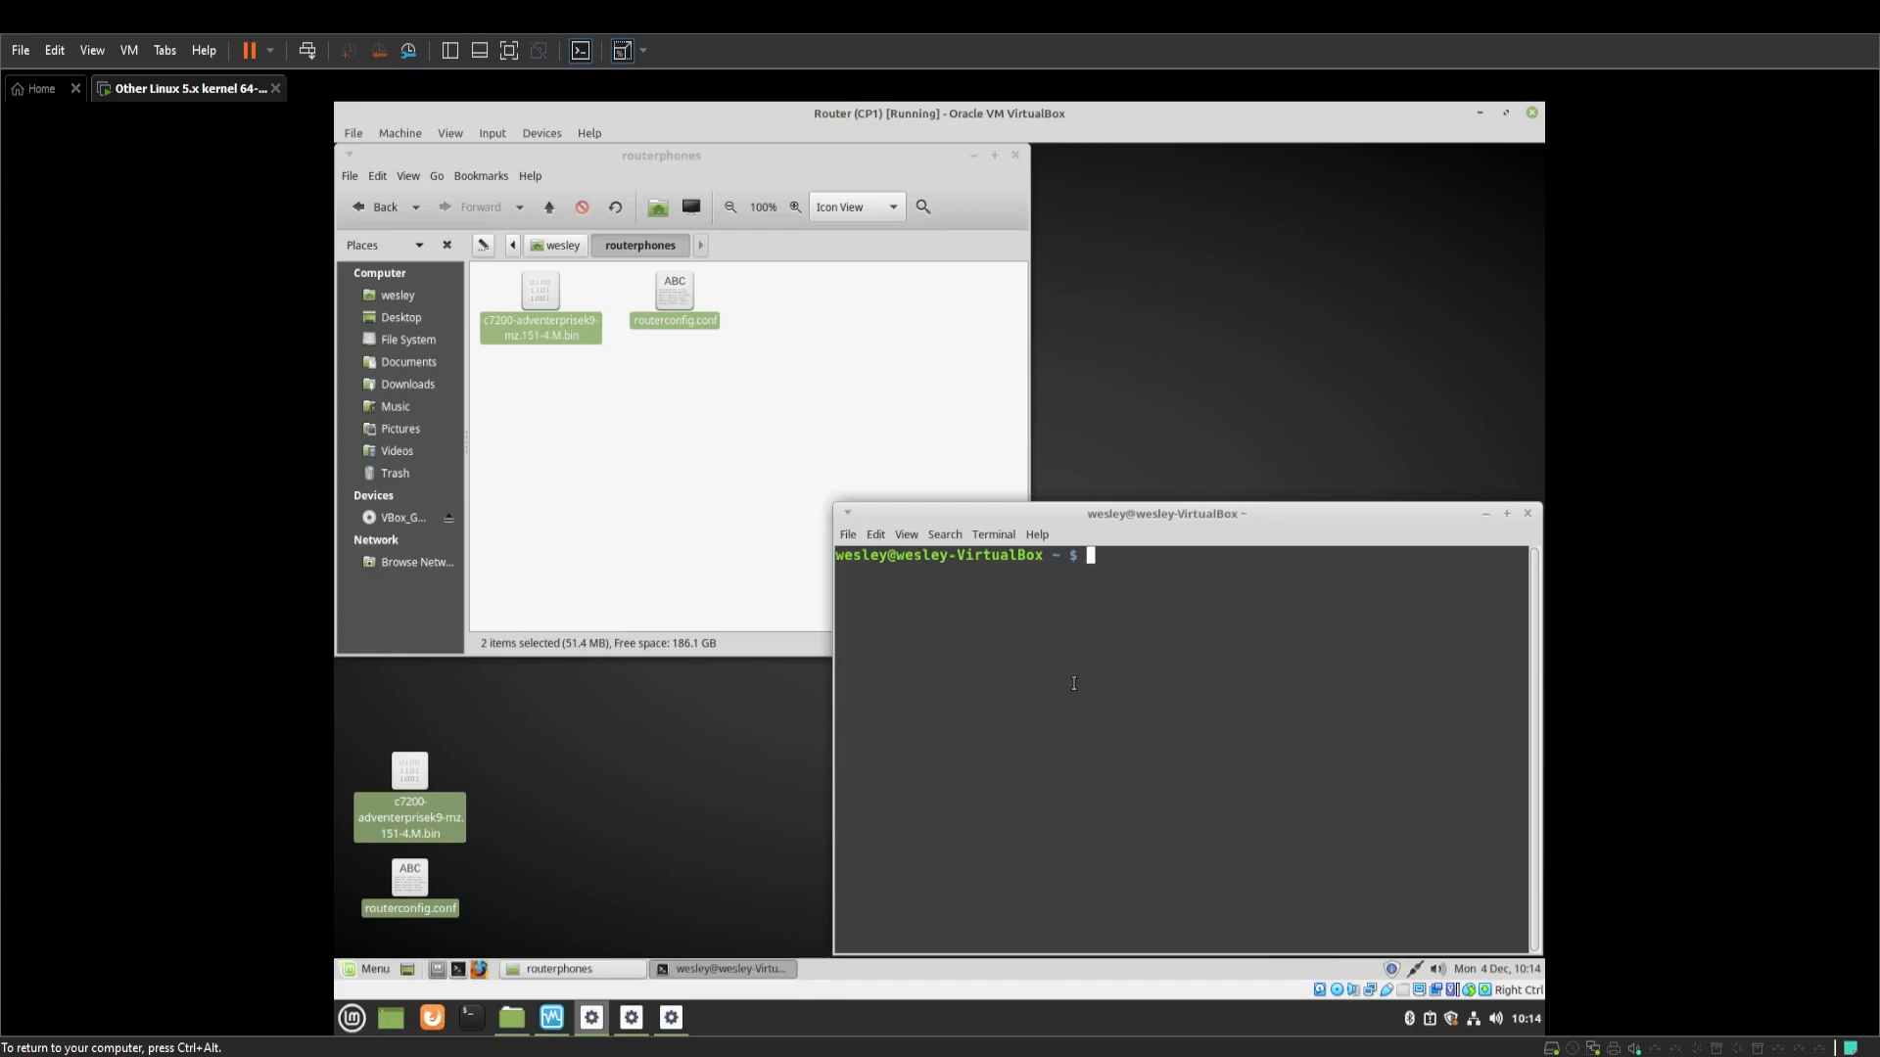
pyautogui.press('Return')
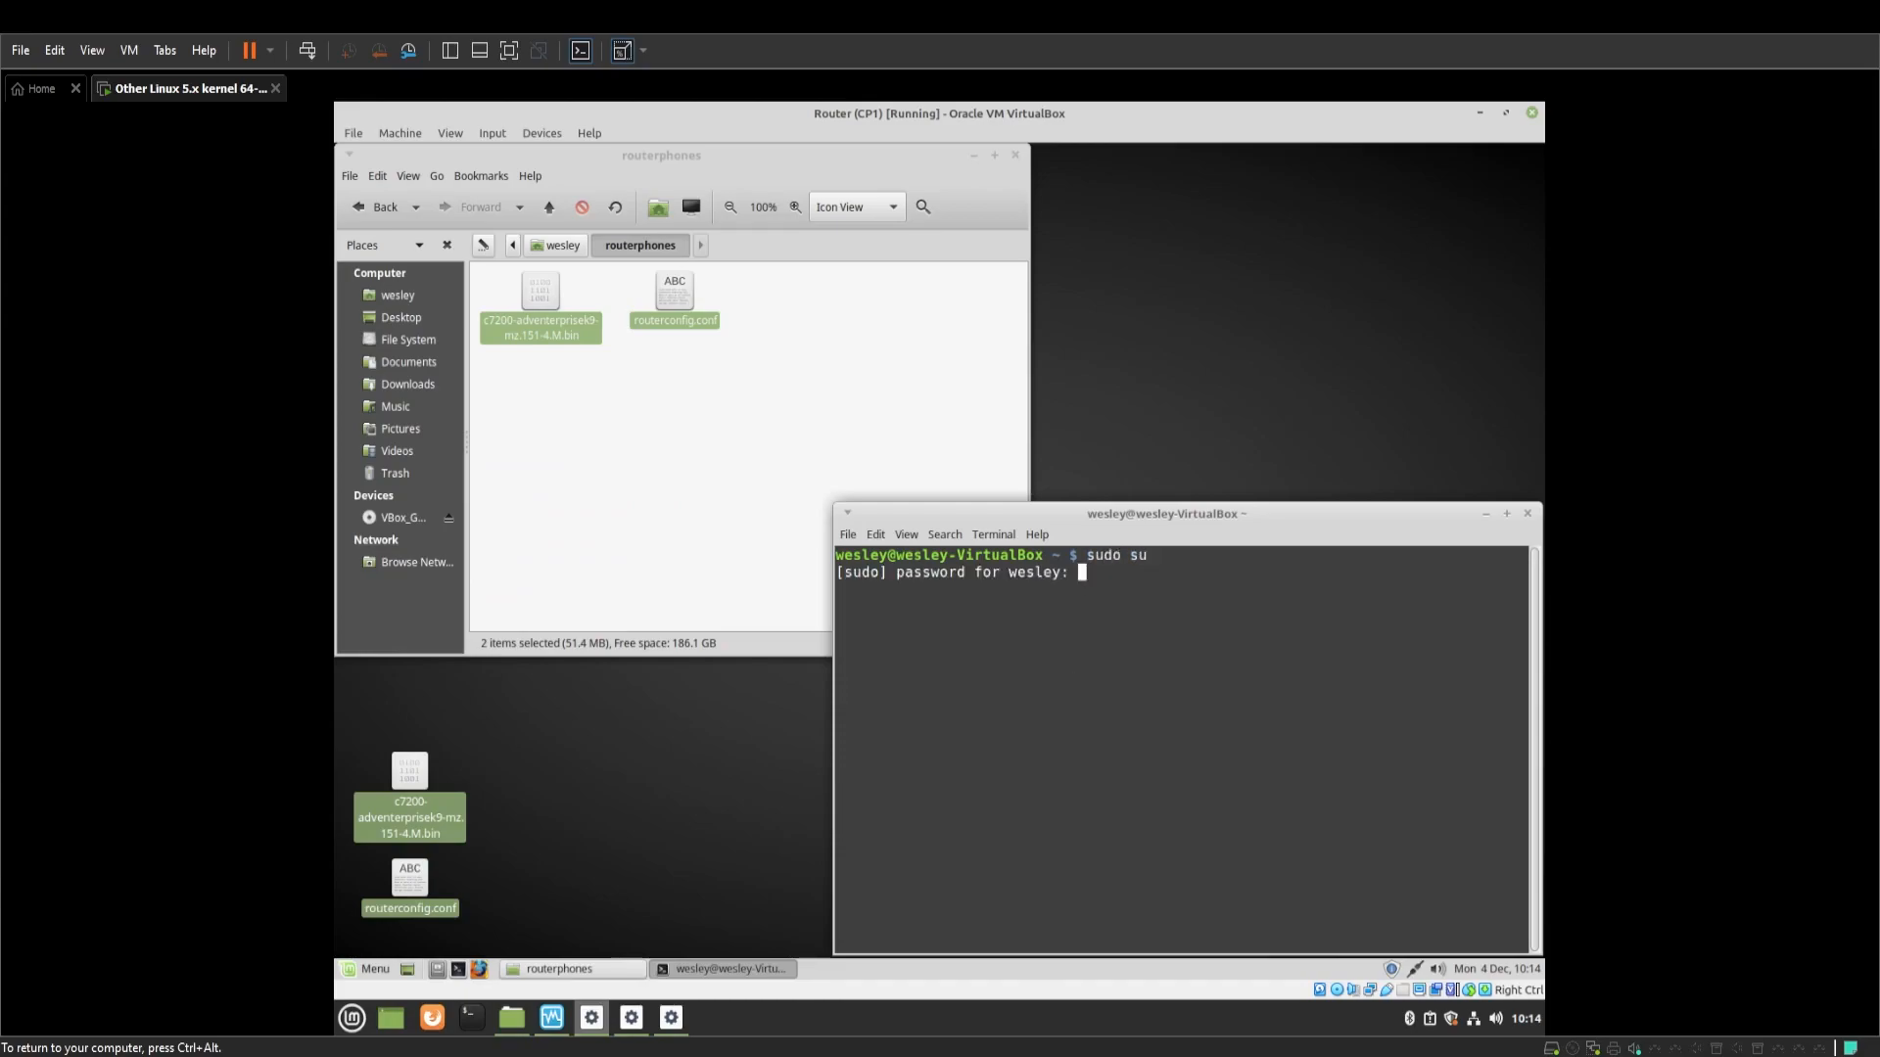
pyautogui.press('Return')
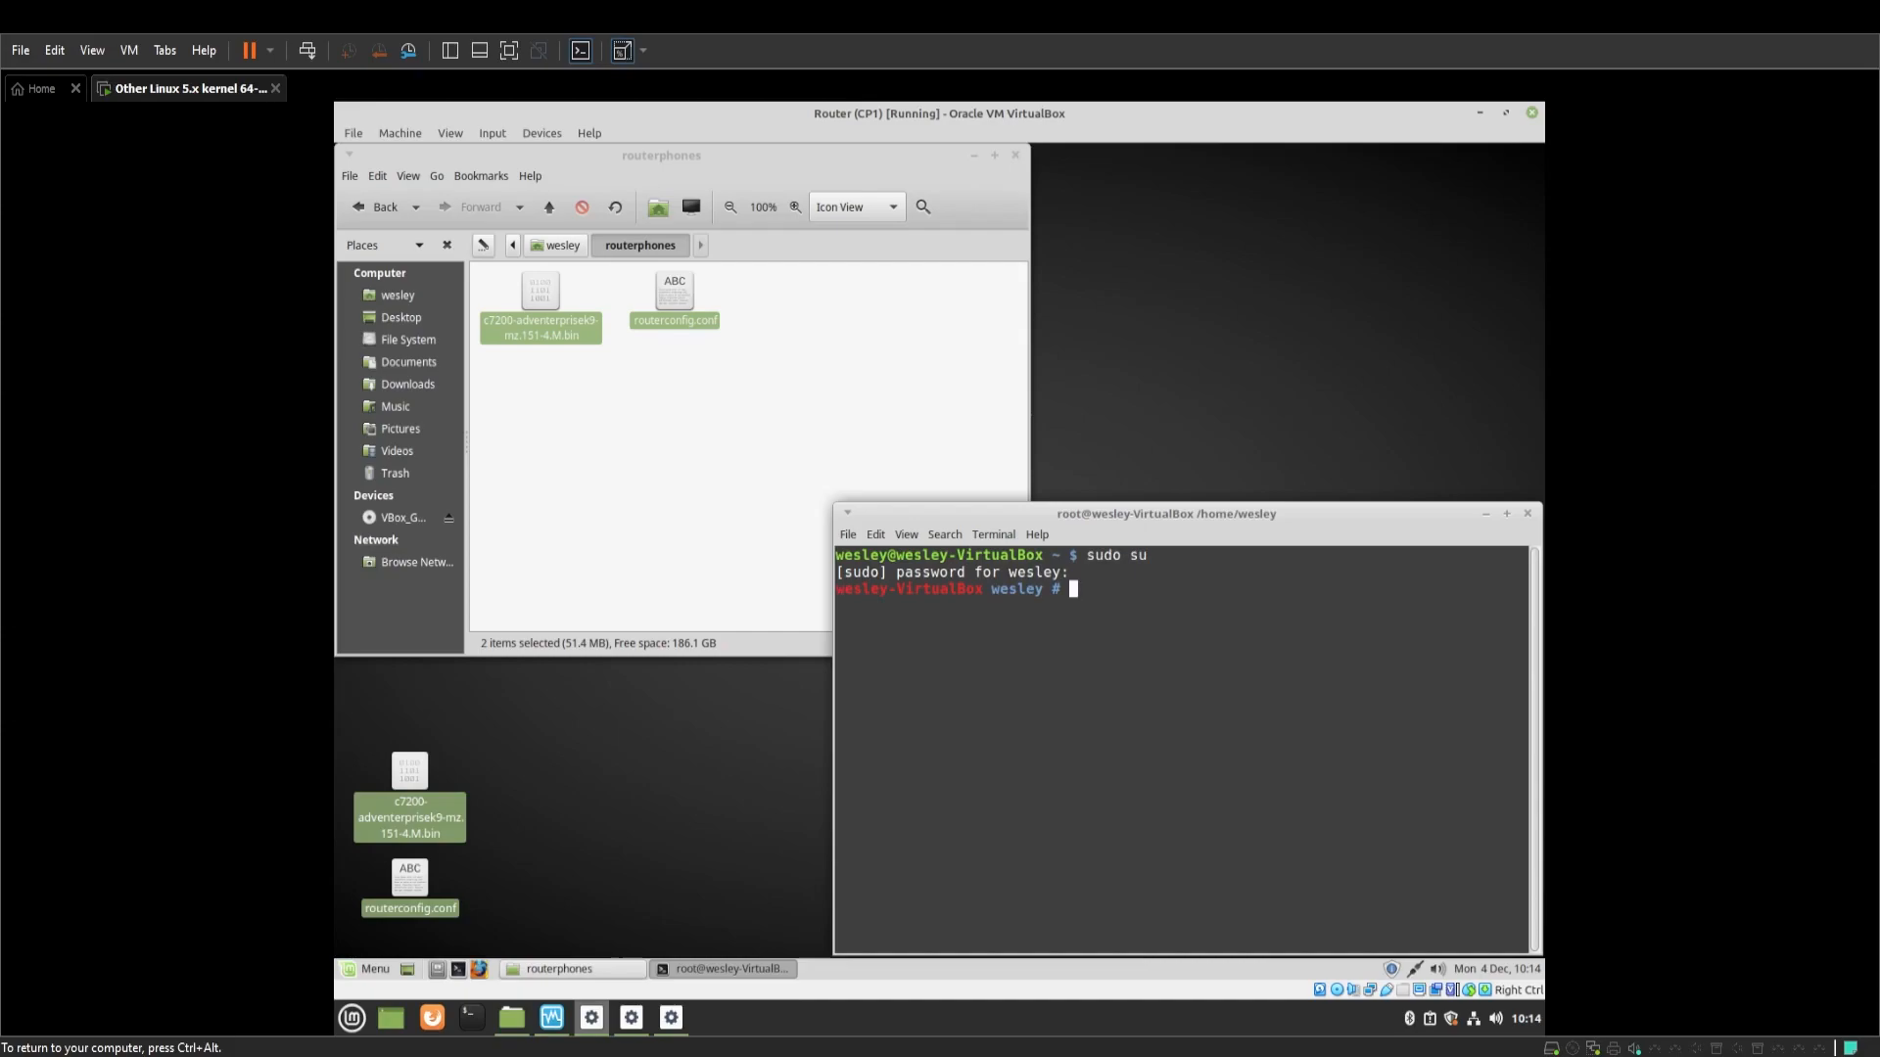
pyautogui.write('cd /home/wesley/routerphones')
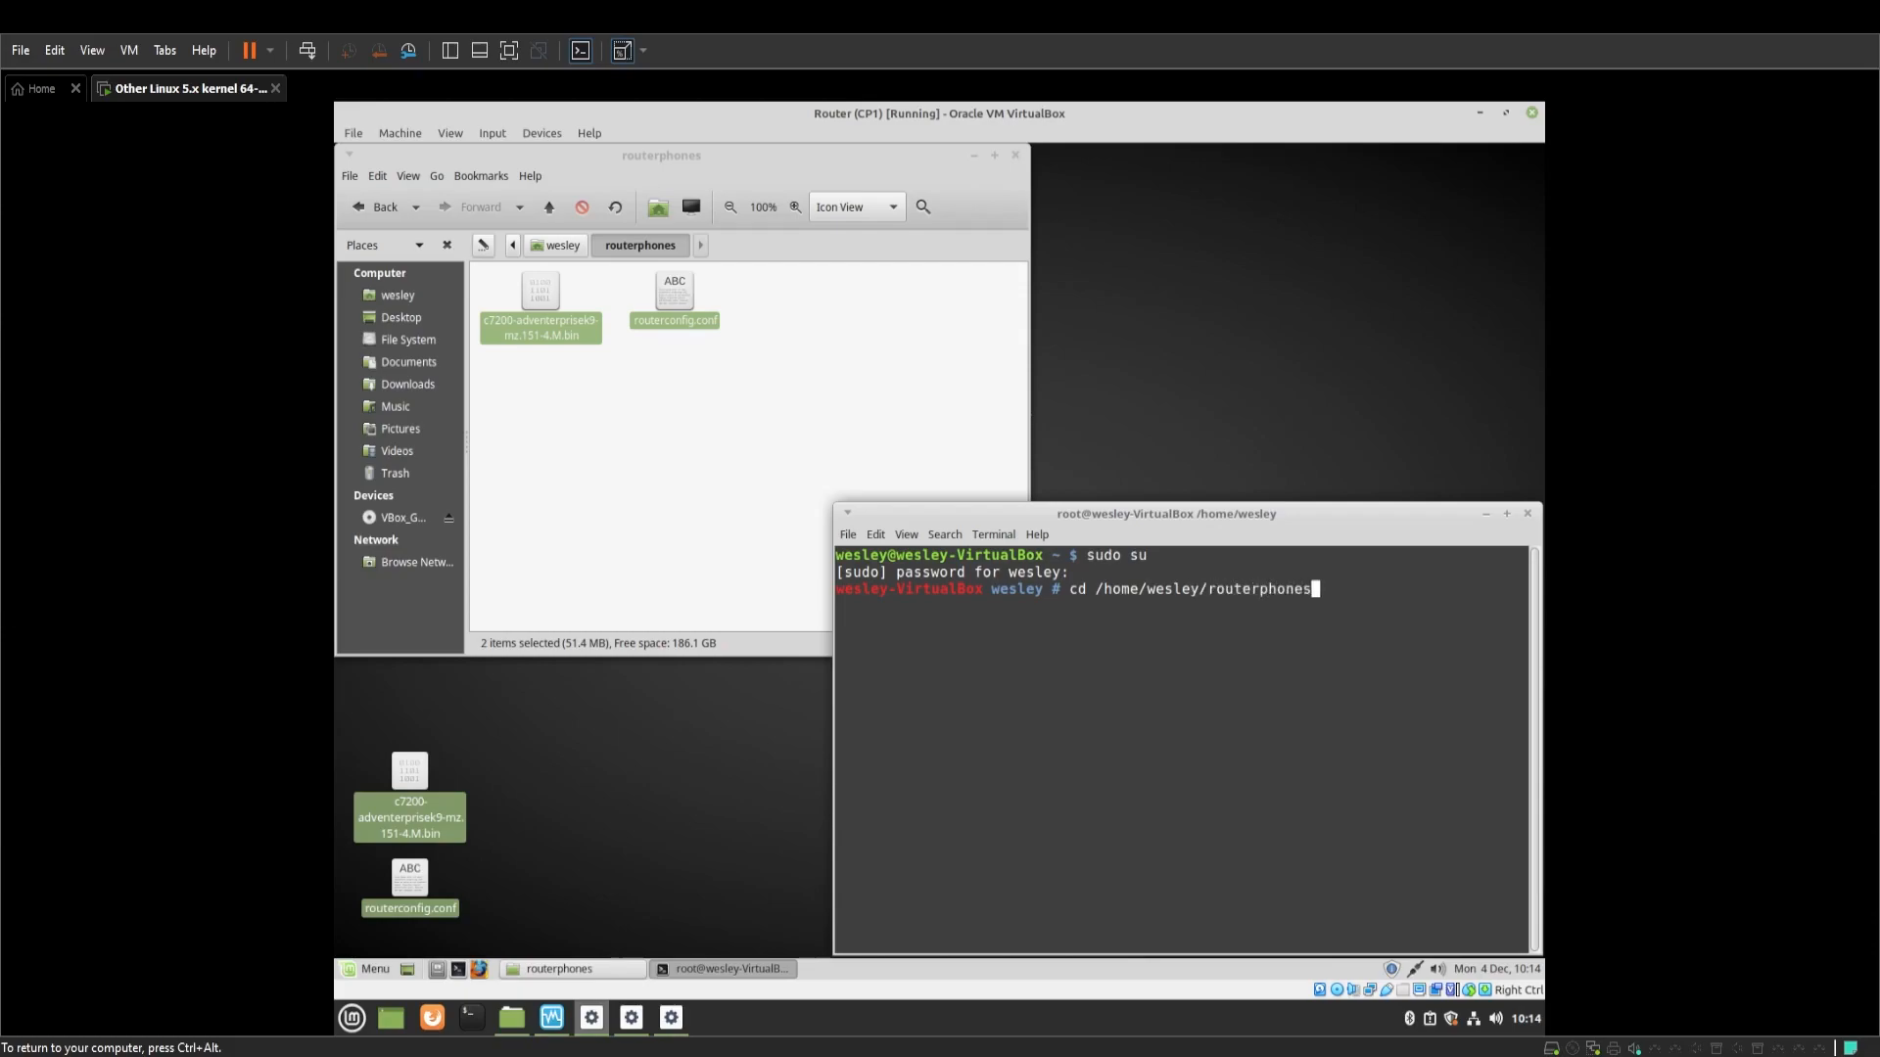
pyautogui.press('Return')
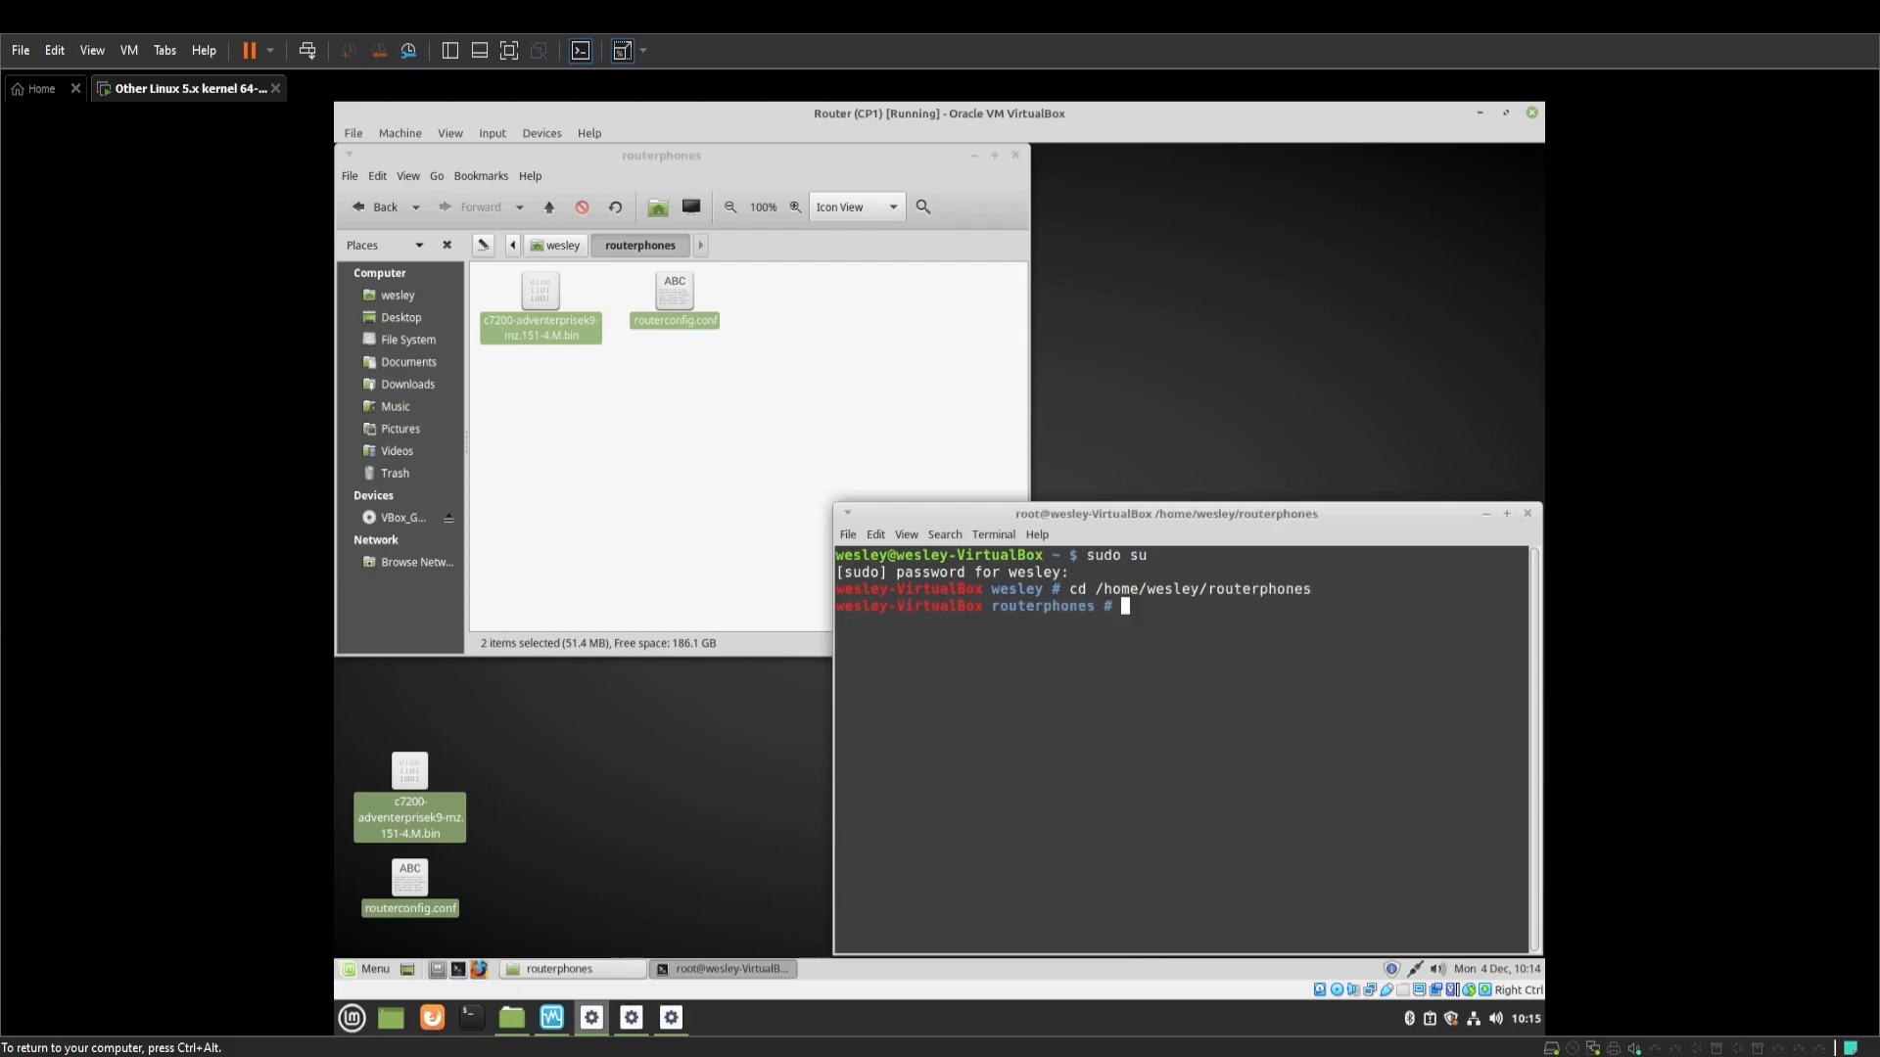
# Confirm dynagen and dynamips are installed, then start the dynamips hypervisor on port 2000
pyautogui.write('sudo apt install dynagen d')
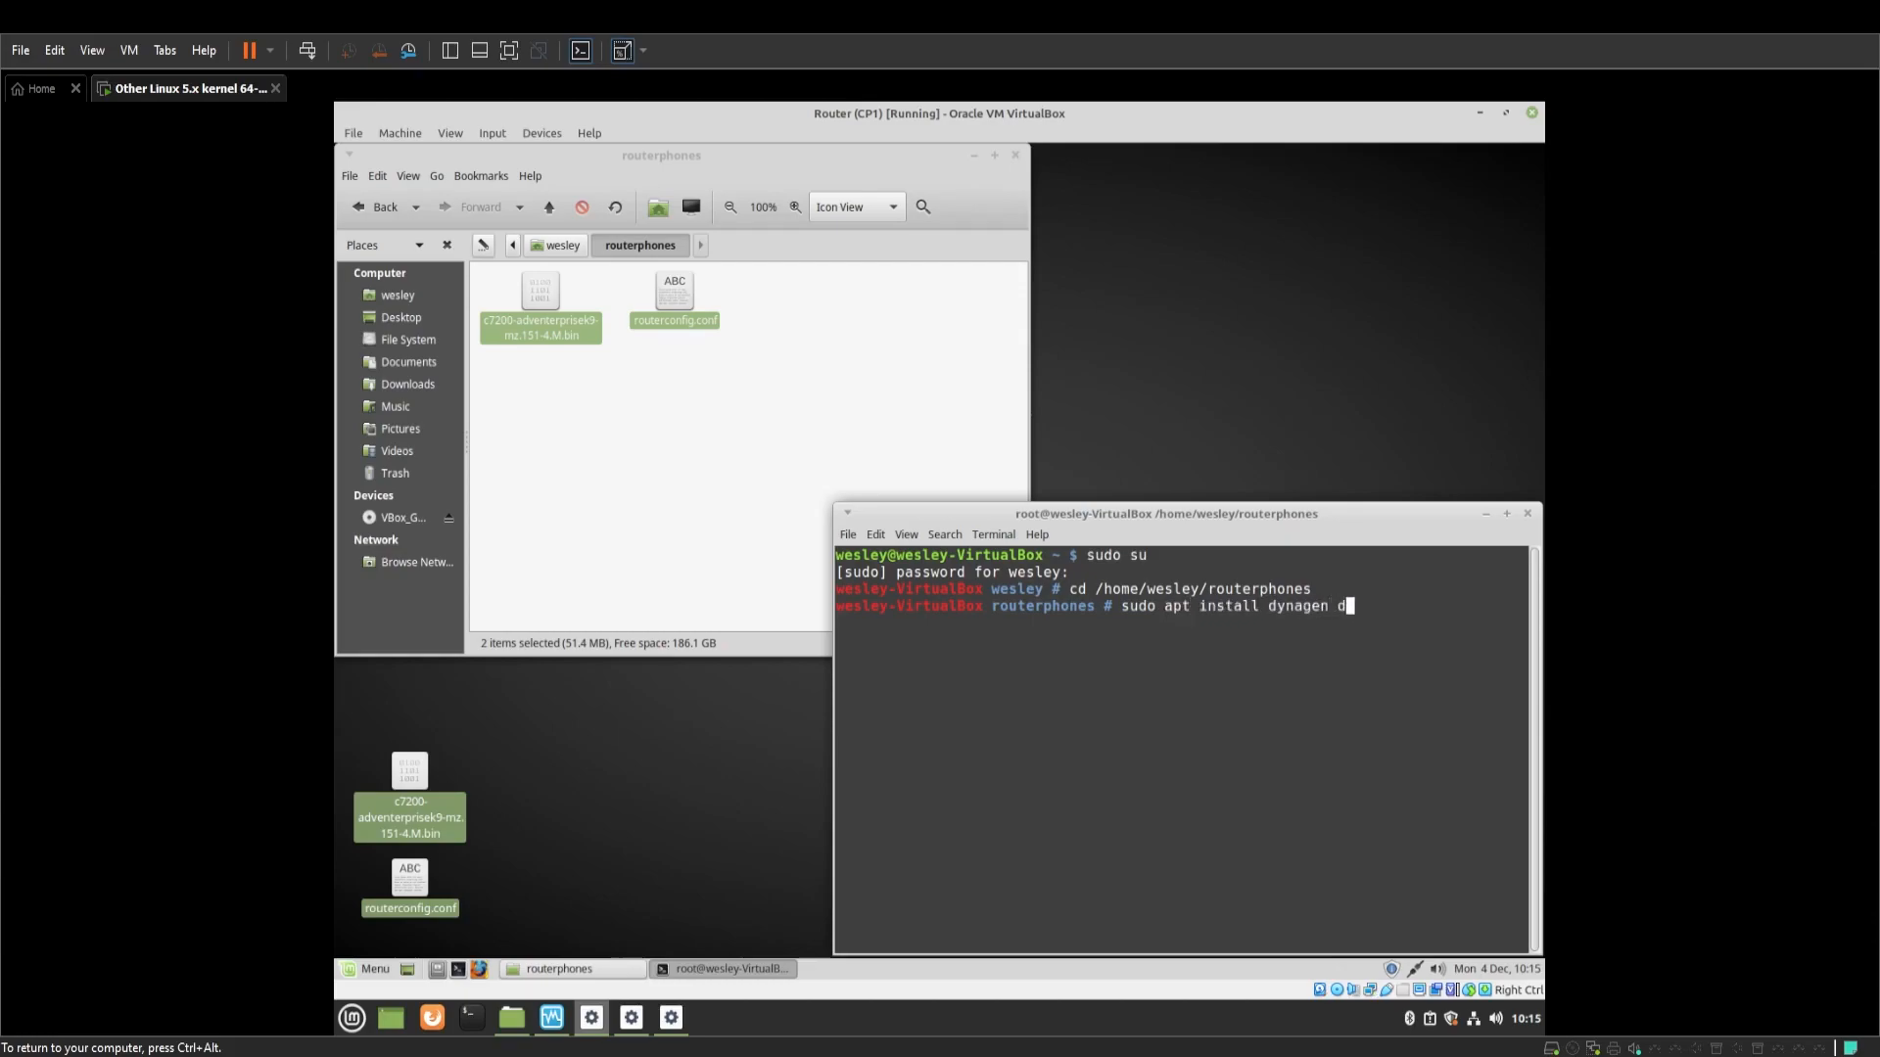
pyautogui.write('ynamips')
pyautogui.press('Return')
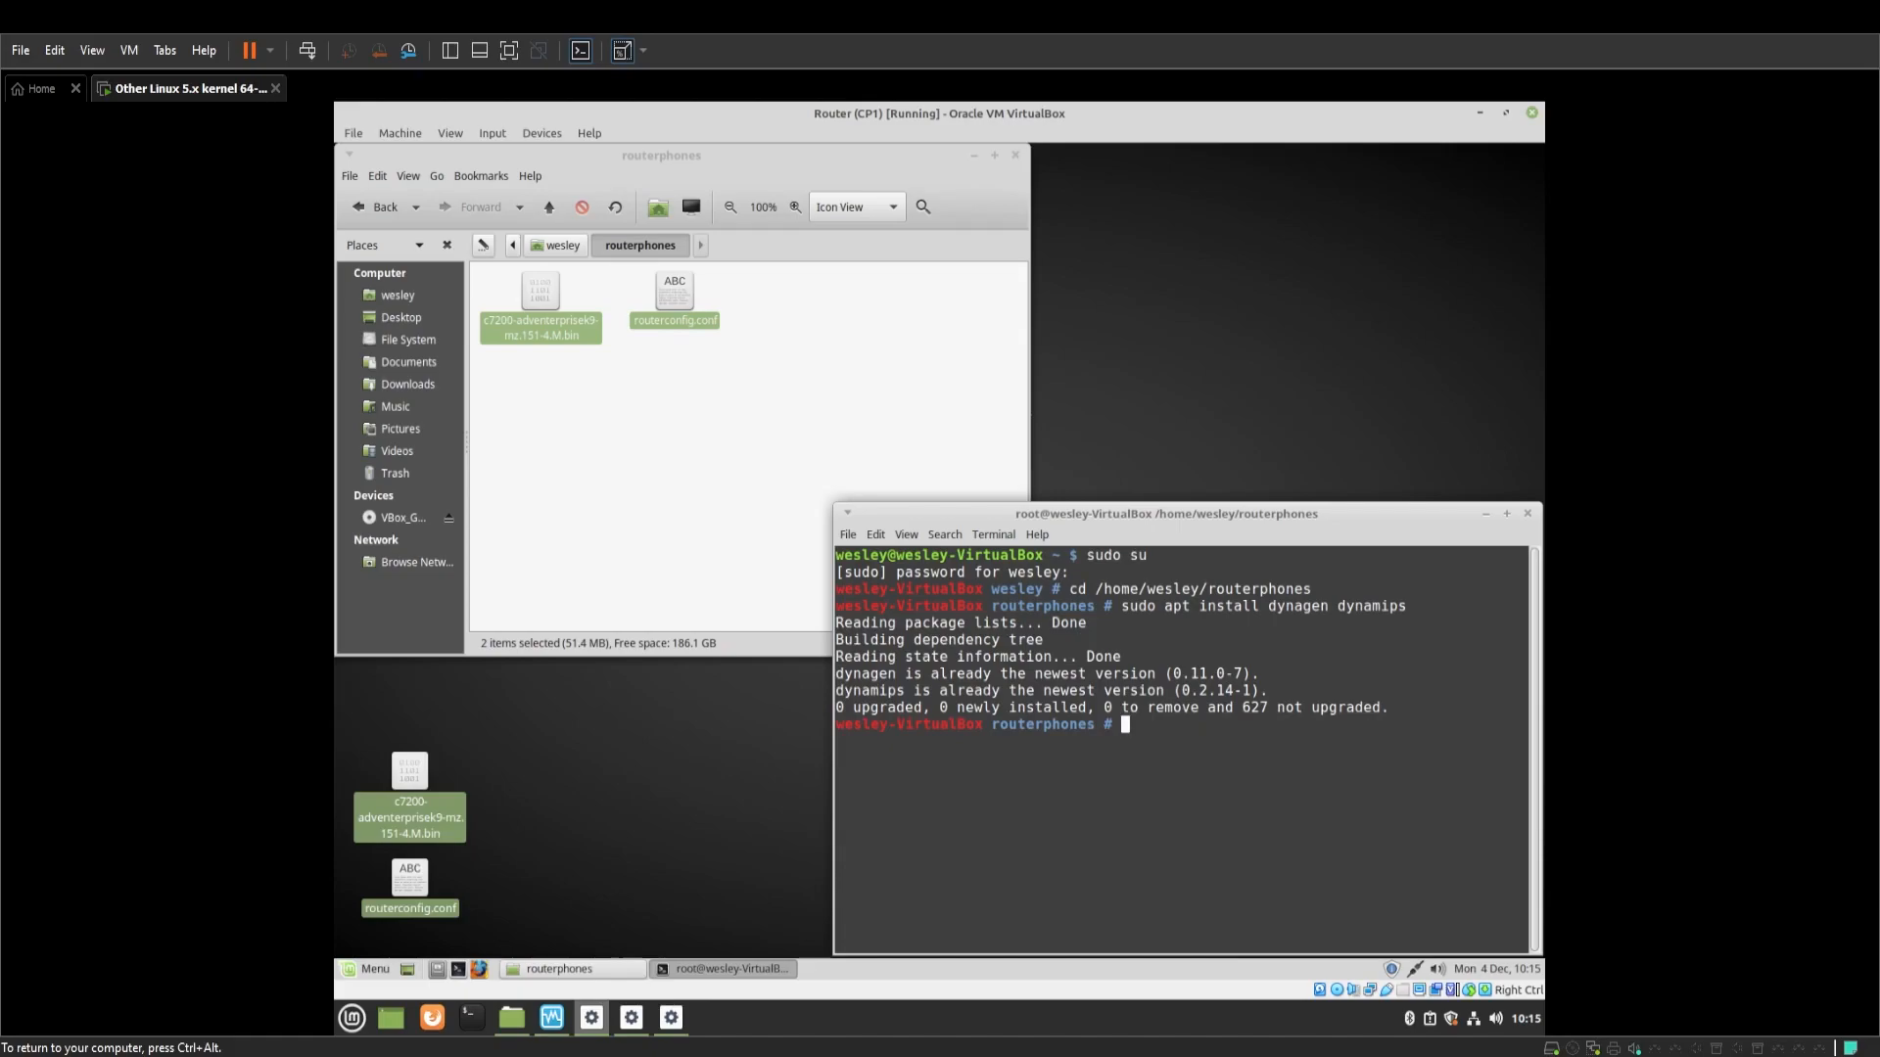
pyautogui.write('sudo')
pyautogui.press('BackSpace')
pyautogui.press('BackSpace')
pyautogui.press('BackSpace')
pyautogui.press('BackSpace')
pyautogui.press('BackSpace')
pyautogui.write('dynamips -H 2000 &')
pyautogui.press('Return')
pyautogui.press('Return')
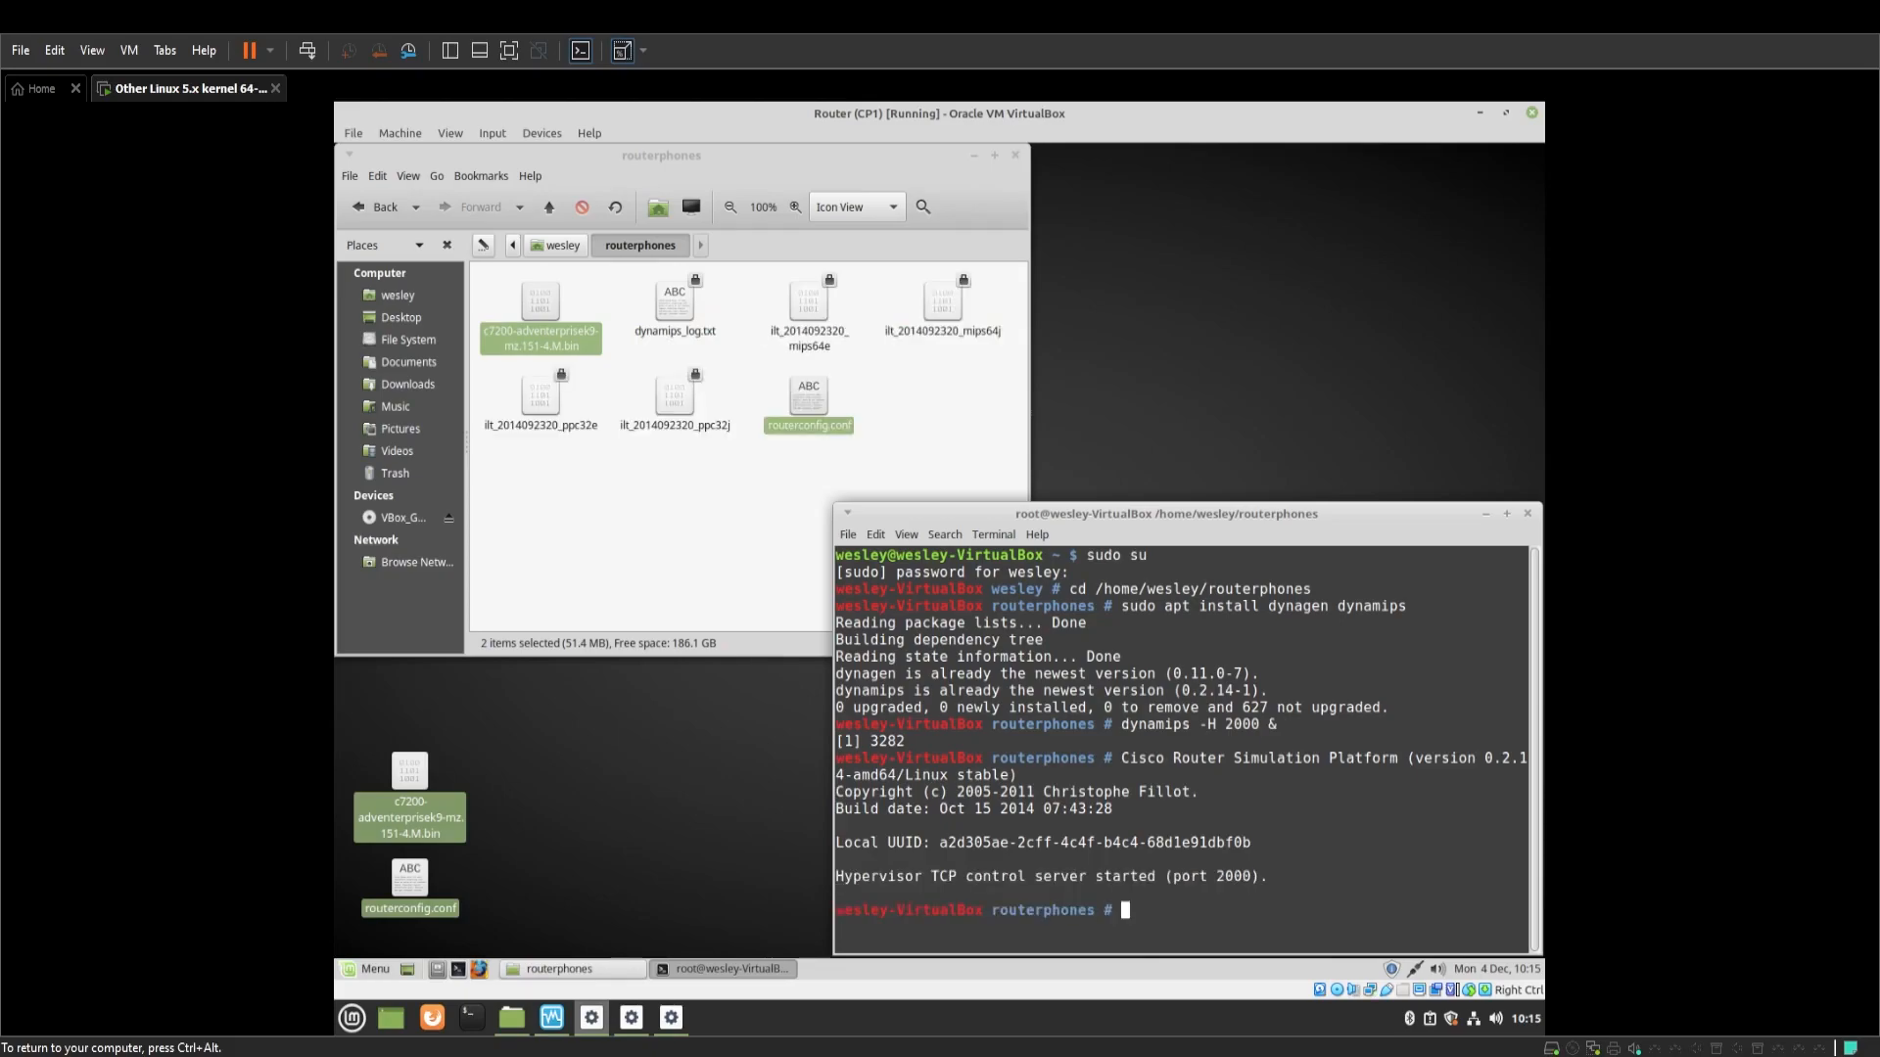
# Load routerconfig.conf in Dynagen and start routers r1 and r2
pyautogui.write('dynagen routerconfig.co')
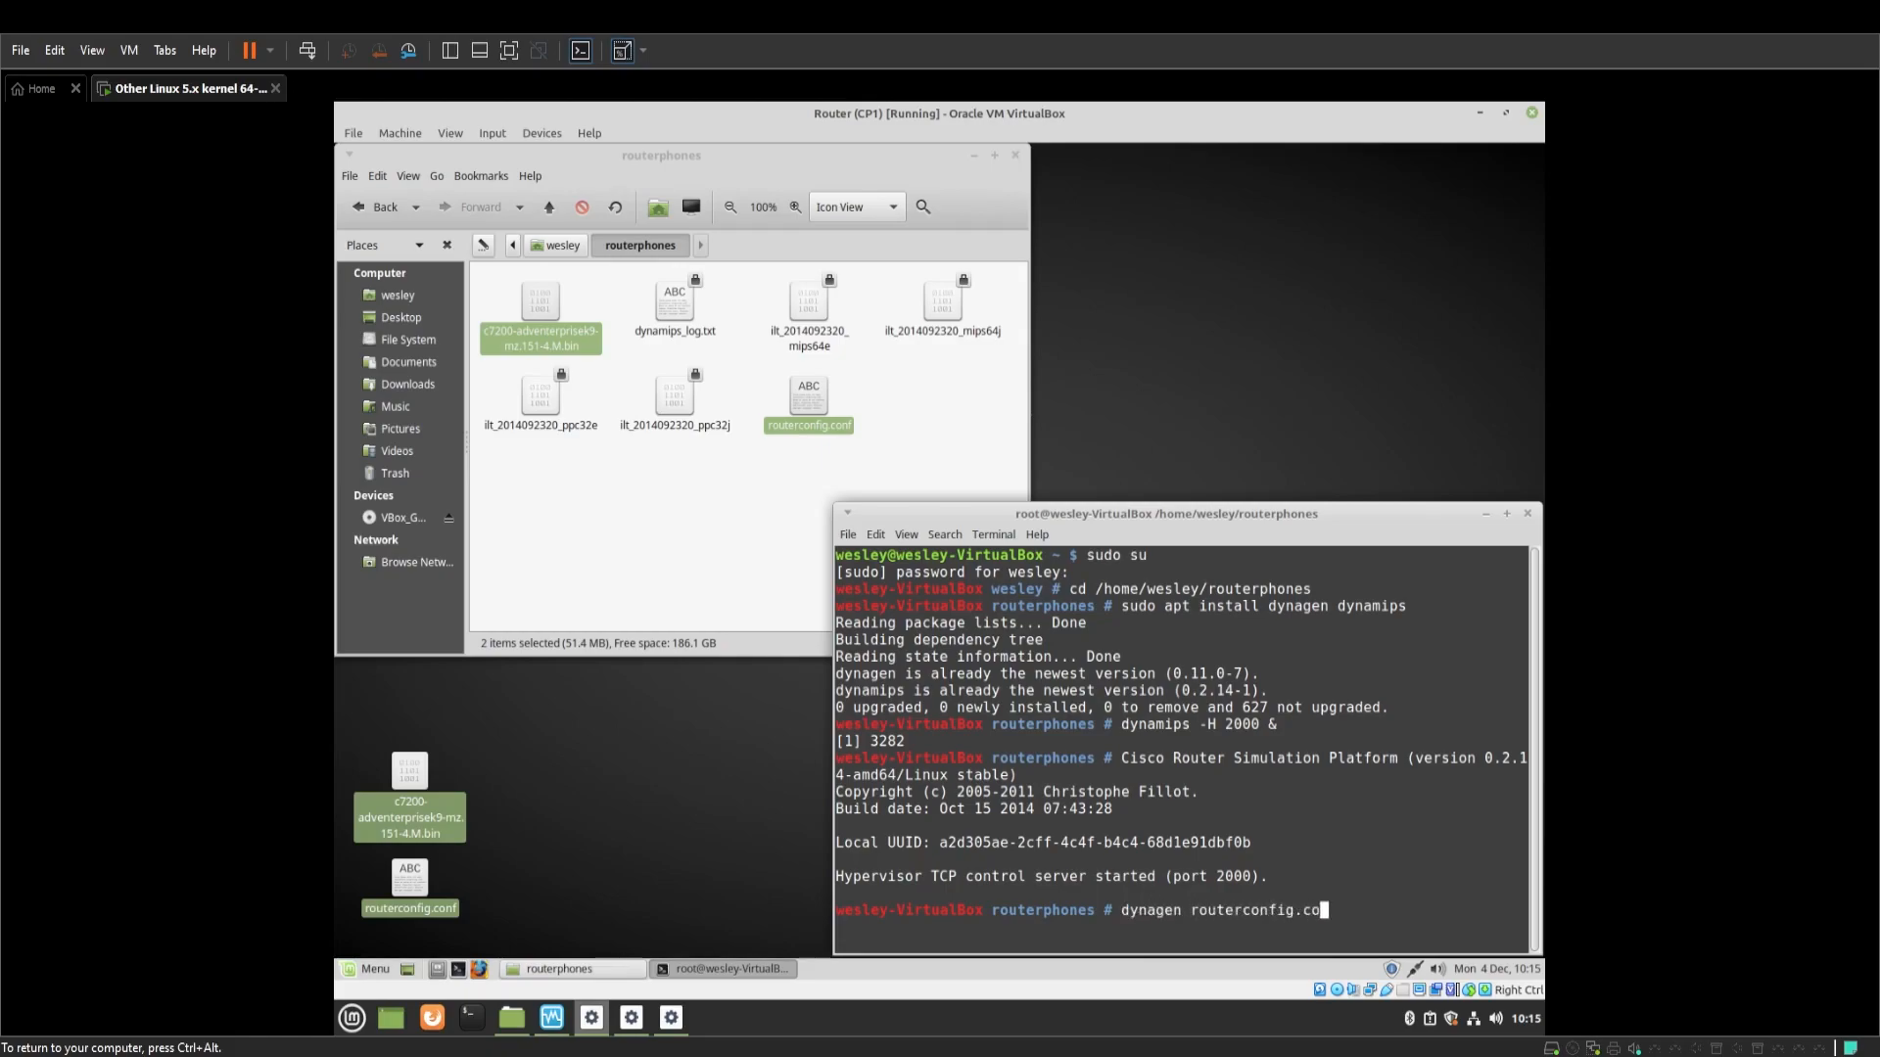
pyautogui.write('nf')
pyautogui.press('Return')
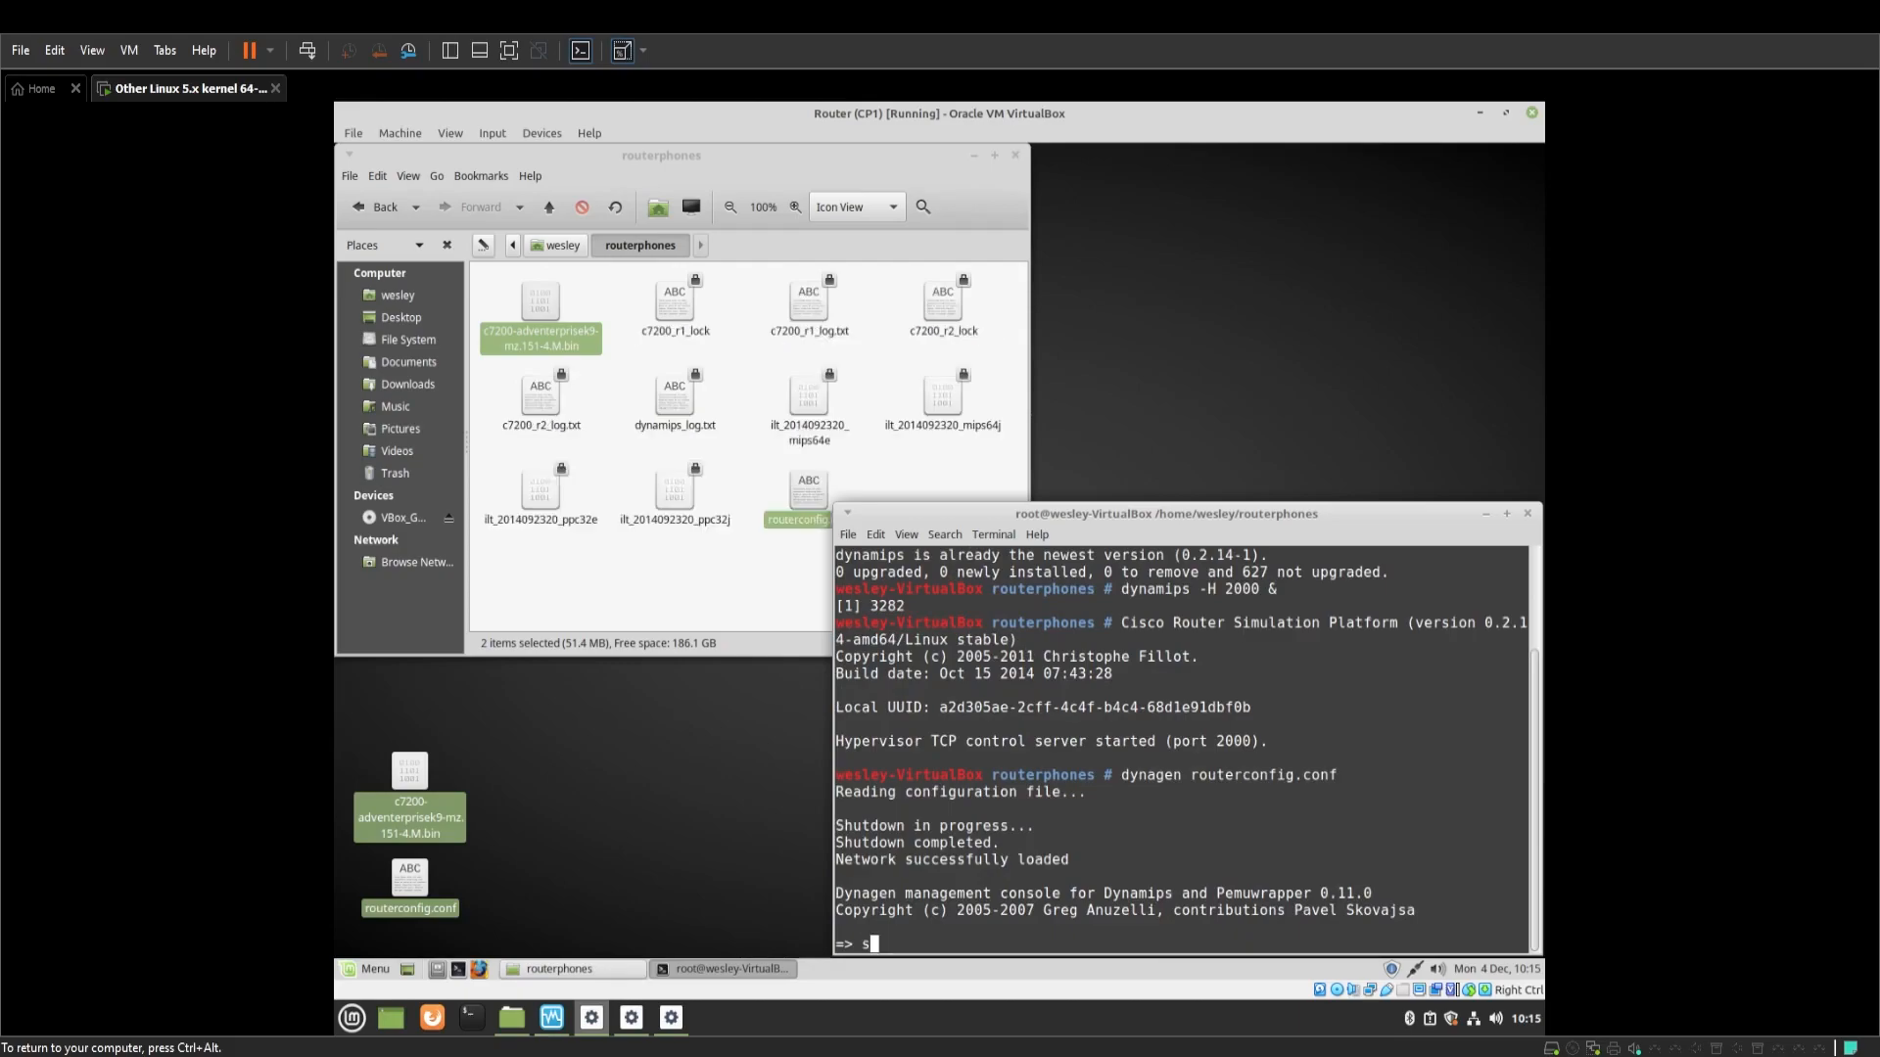
pyautogui.write('start')
pyautogui.write('R')
pyautogui.write(' r1')
pyautogui.press('Return')
pyautogui.press('Return')
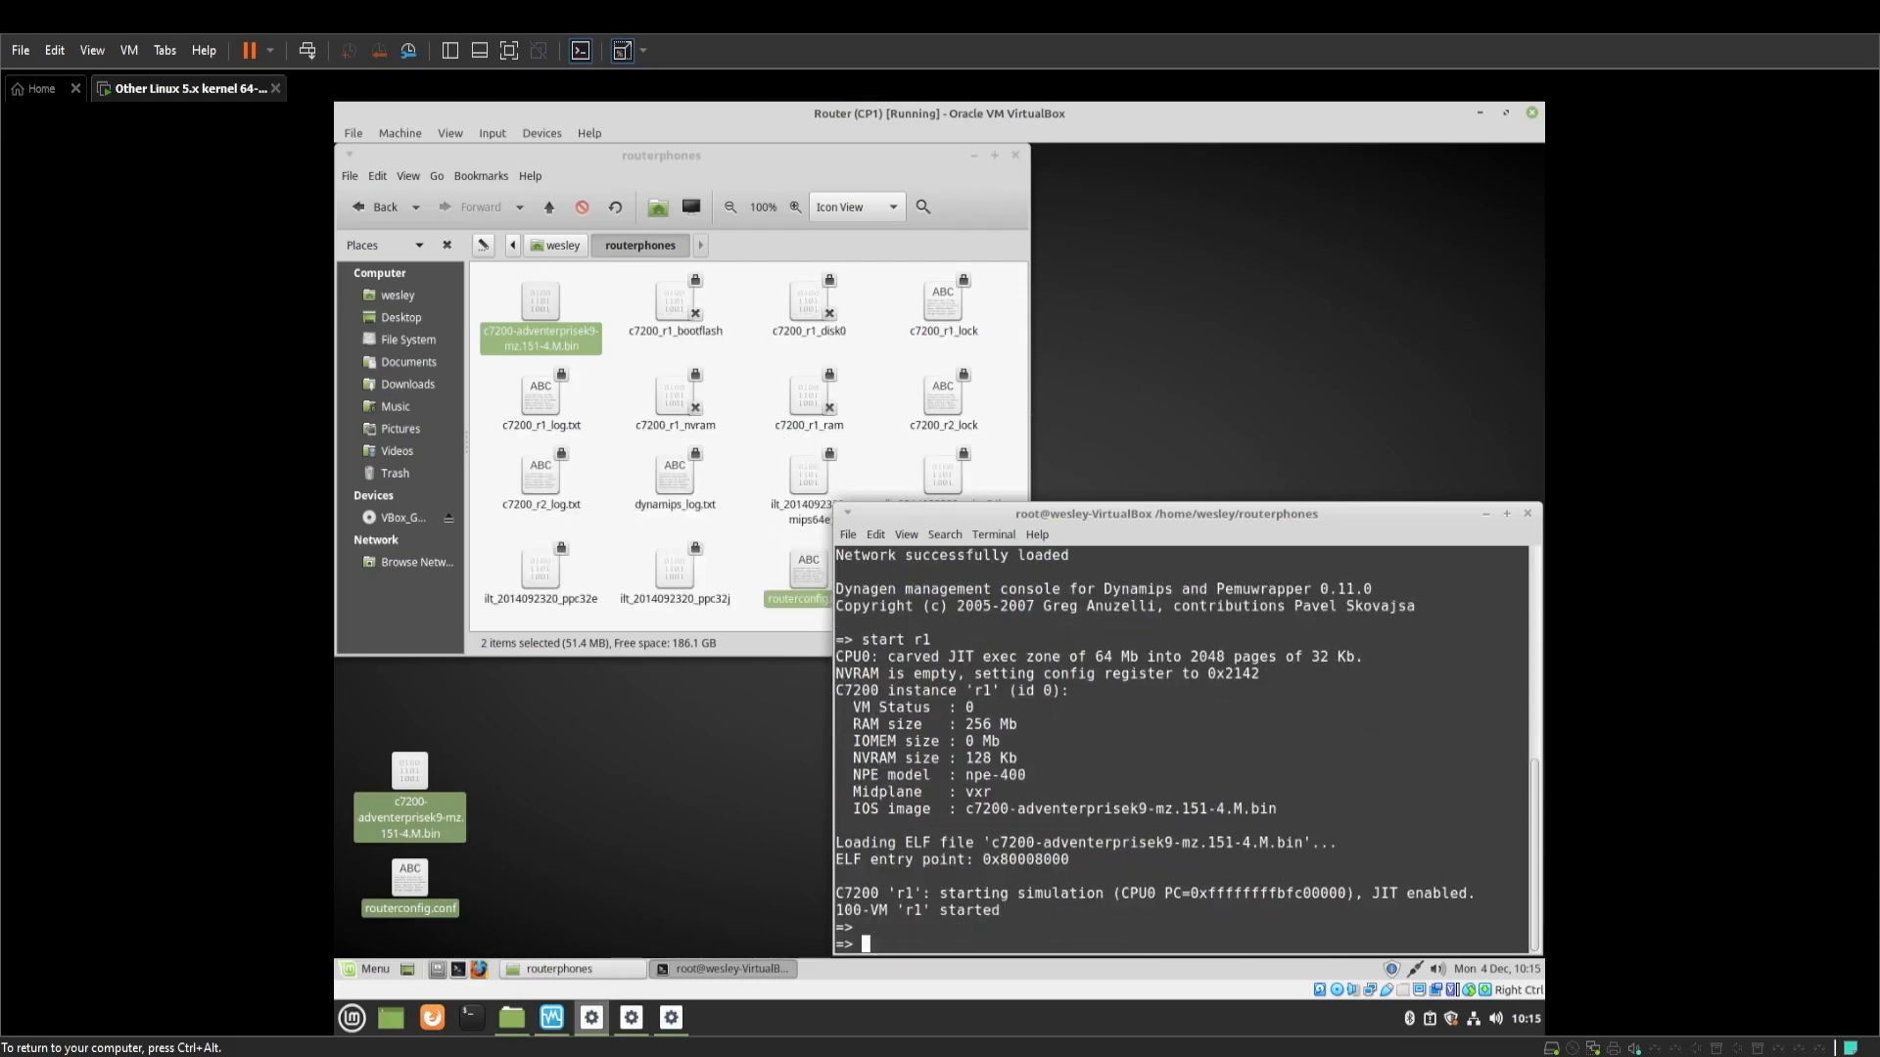
pyautogui.write('start r2')
pyautogui.press('Return')
pyautogui.press('Return')
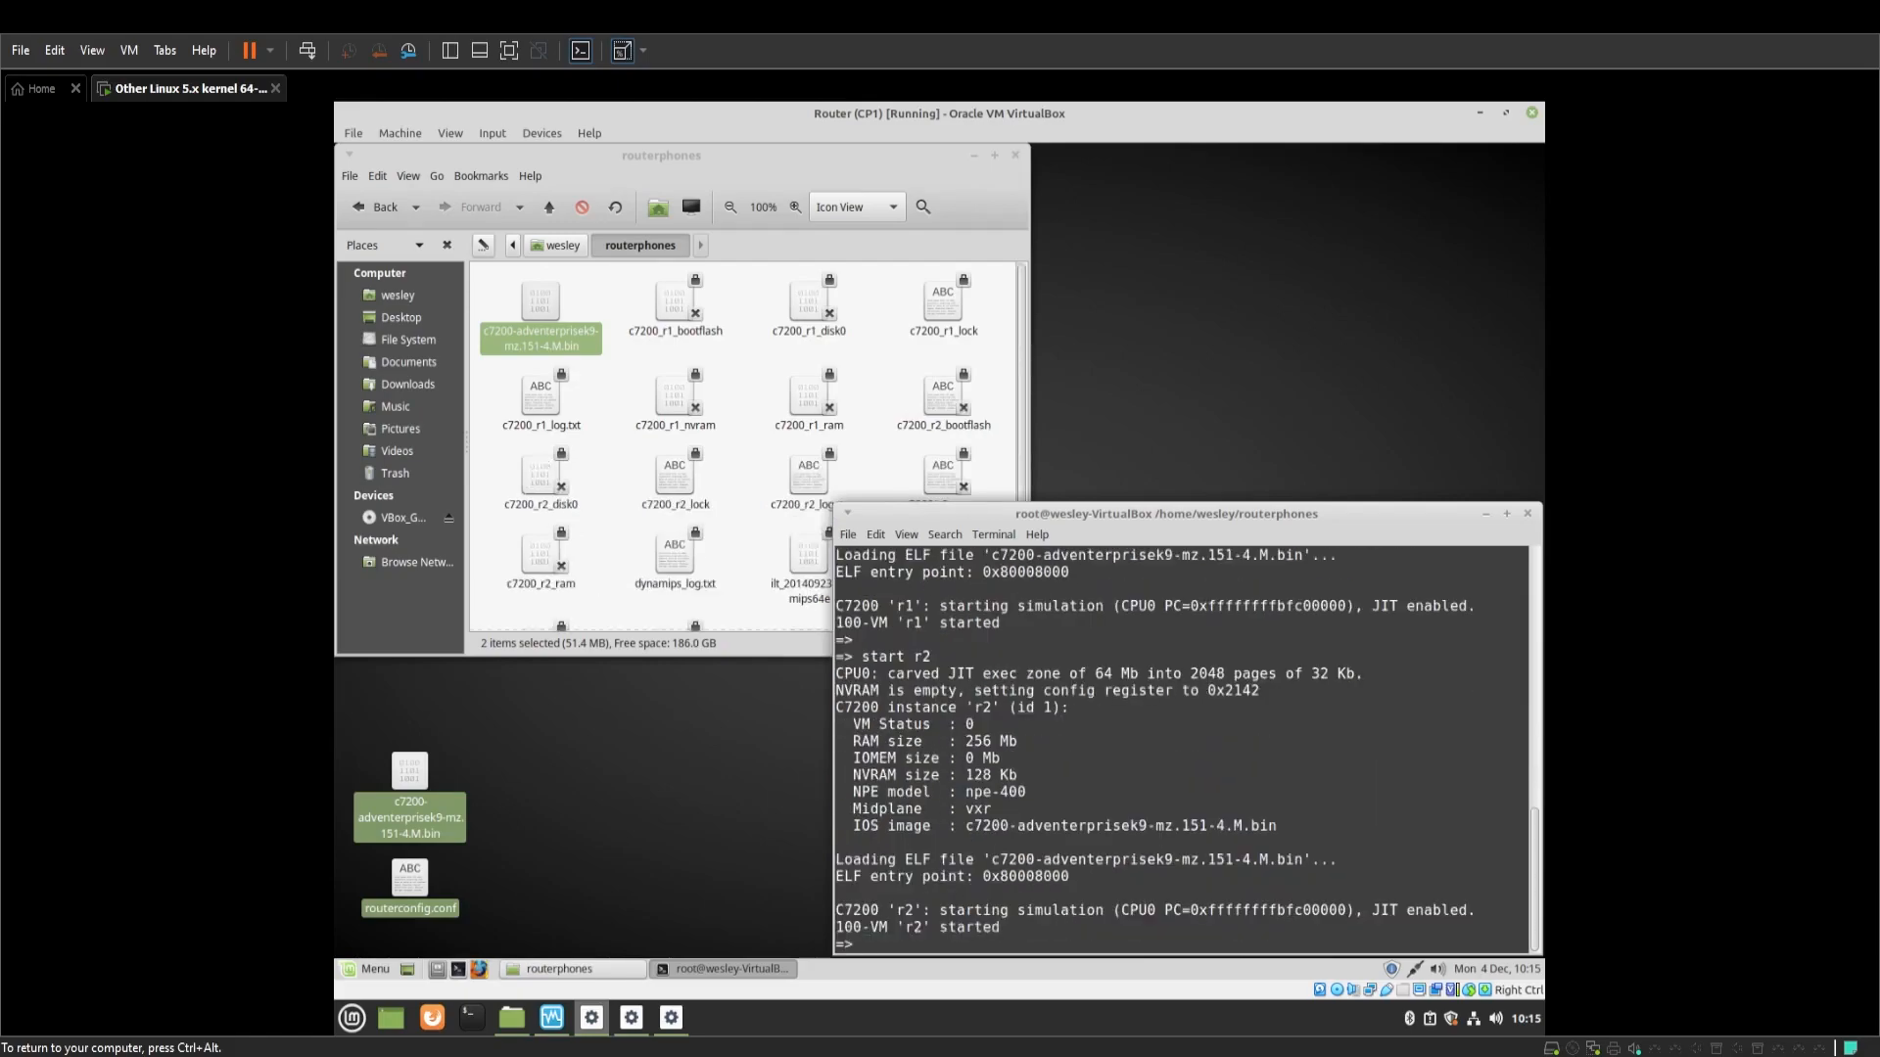
# Open a second terminal tab and enlarge its text
pyautogui.click(856, 536)
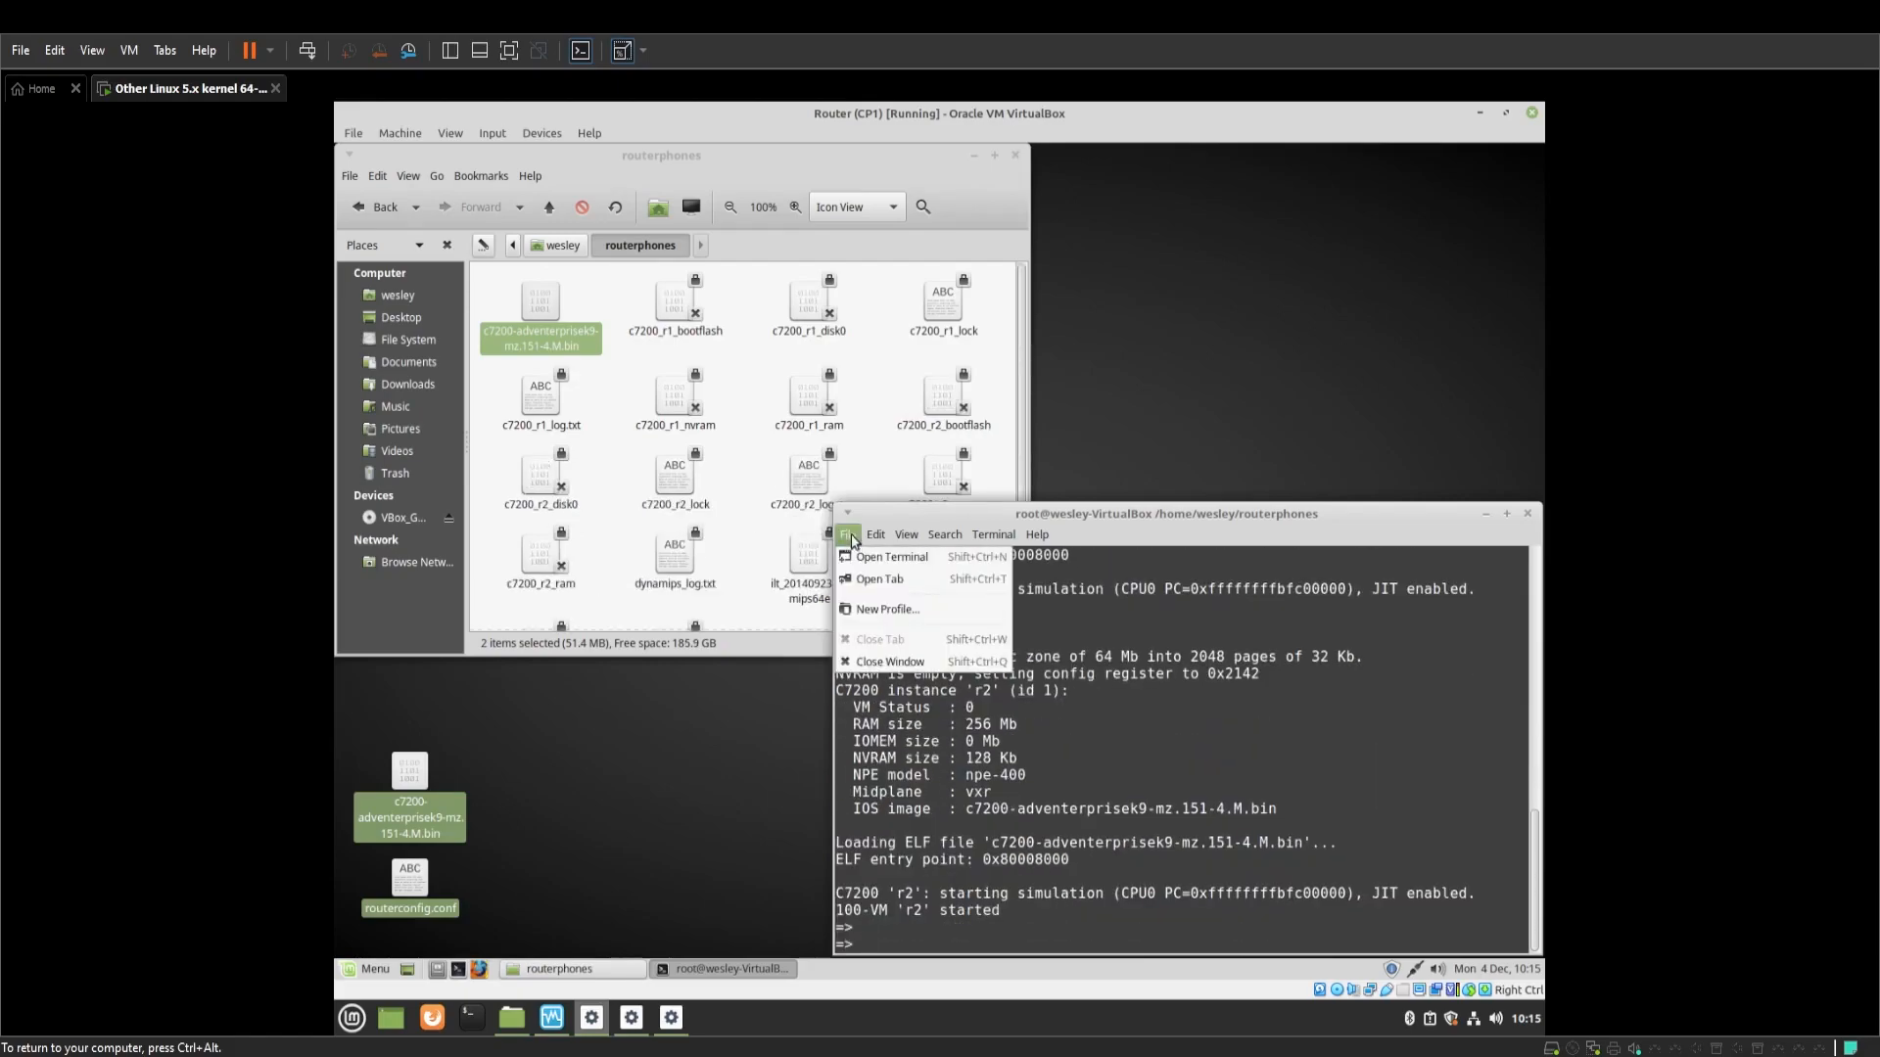
pyautogui.click(883, 584)
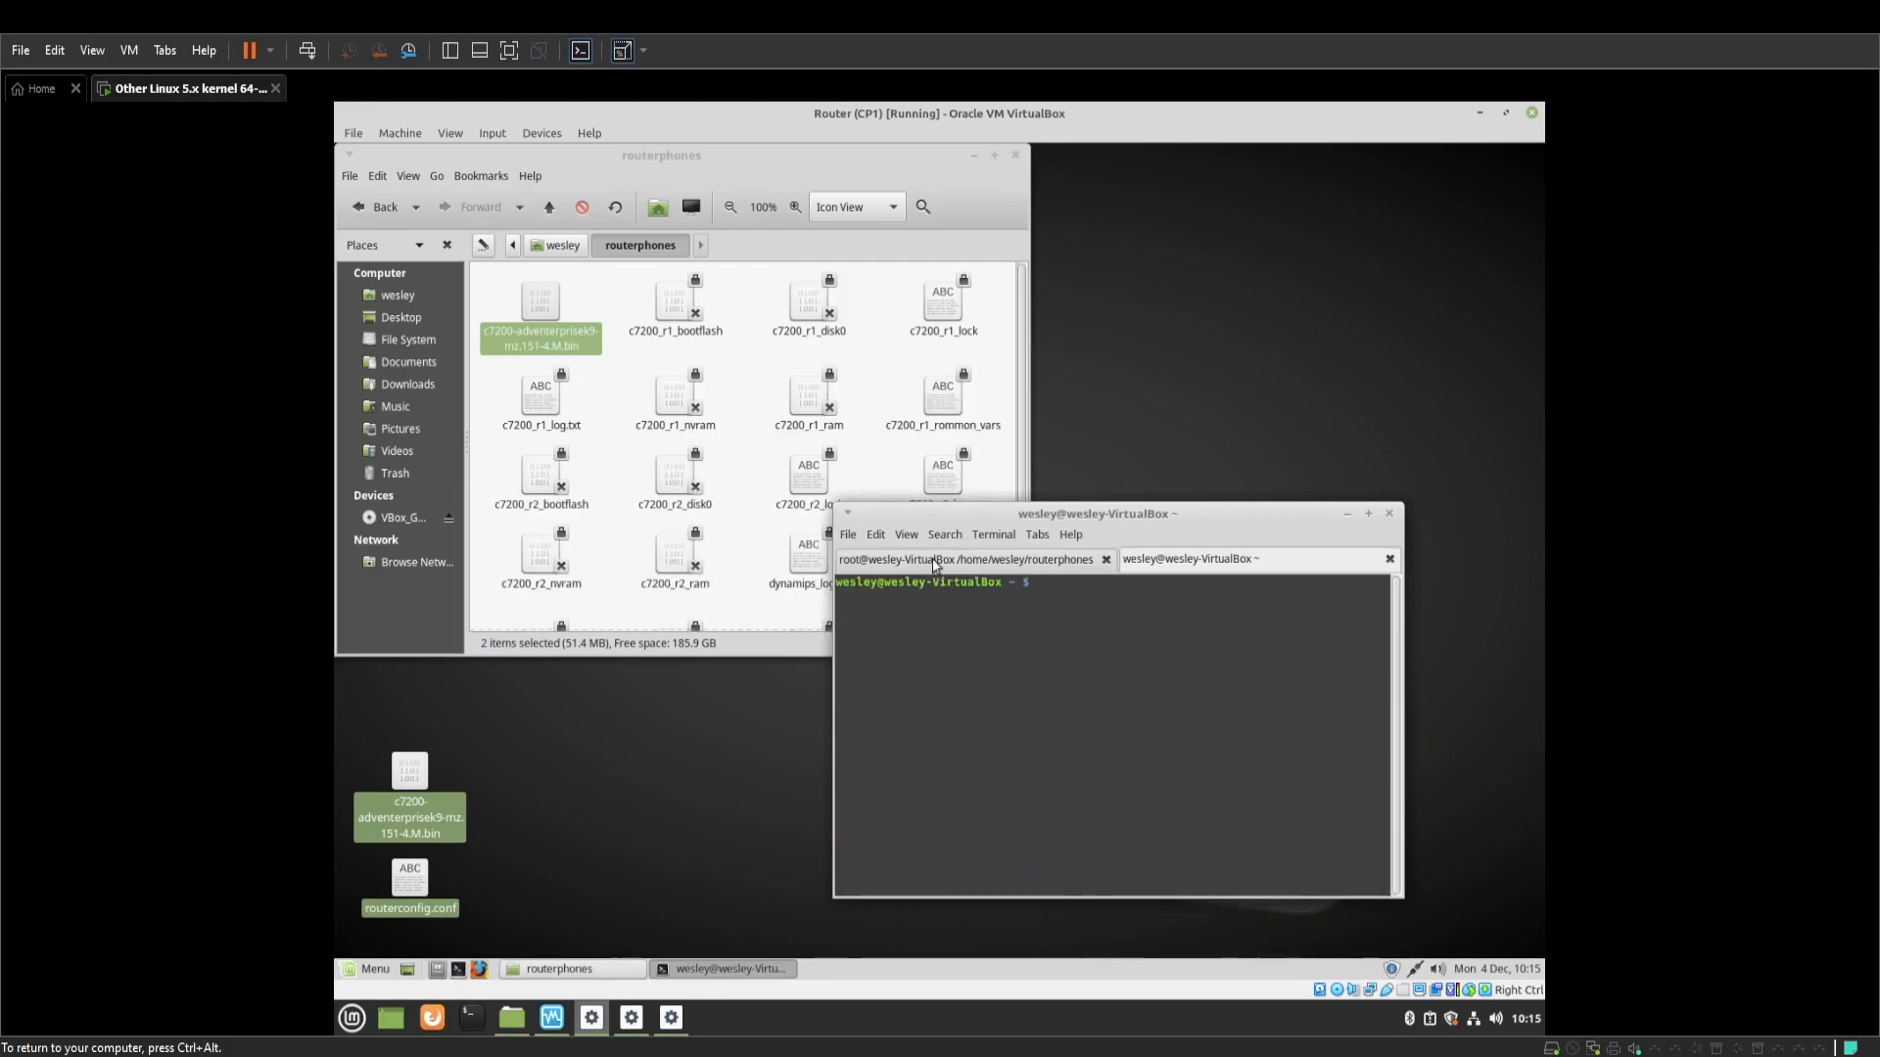
pyautogui.click(907, 535)
pyautogui.click(946, 610)
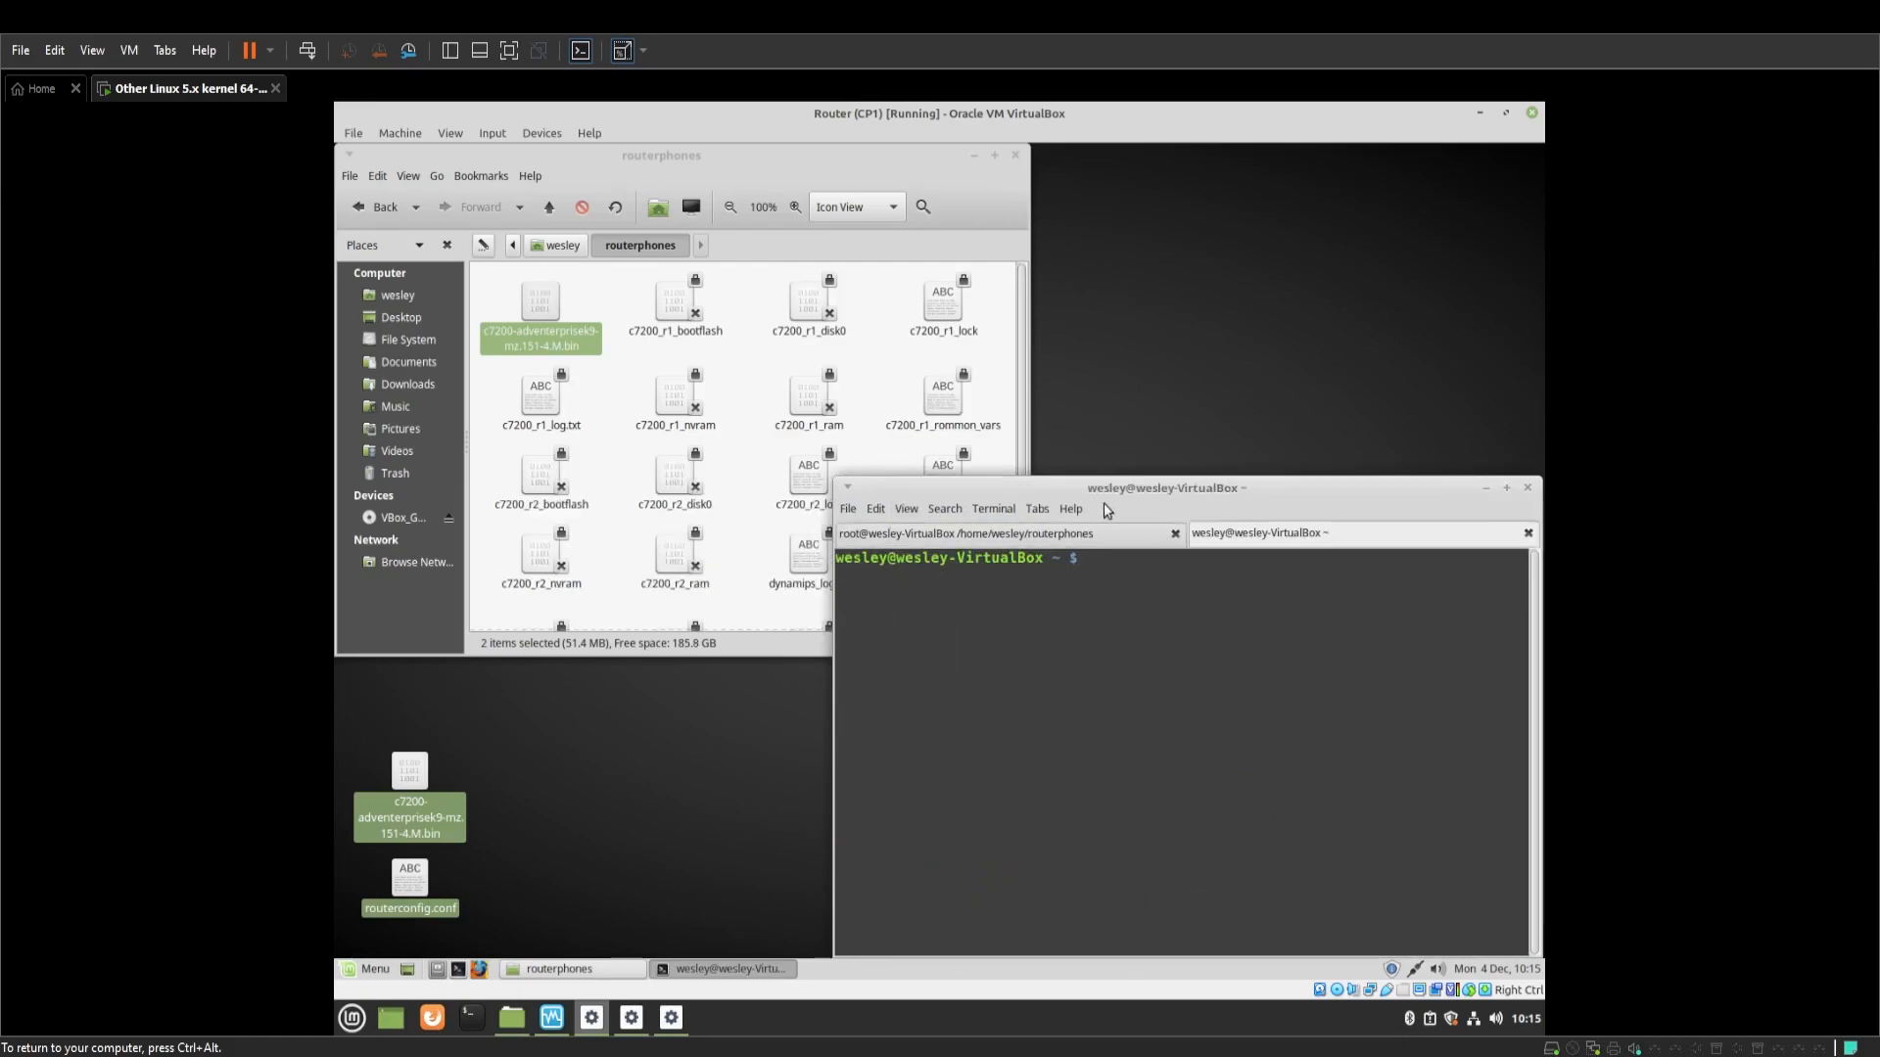
# Telnet to r1's console at localhost port 2521
pyautogui.write('tel')
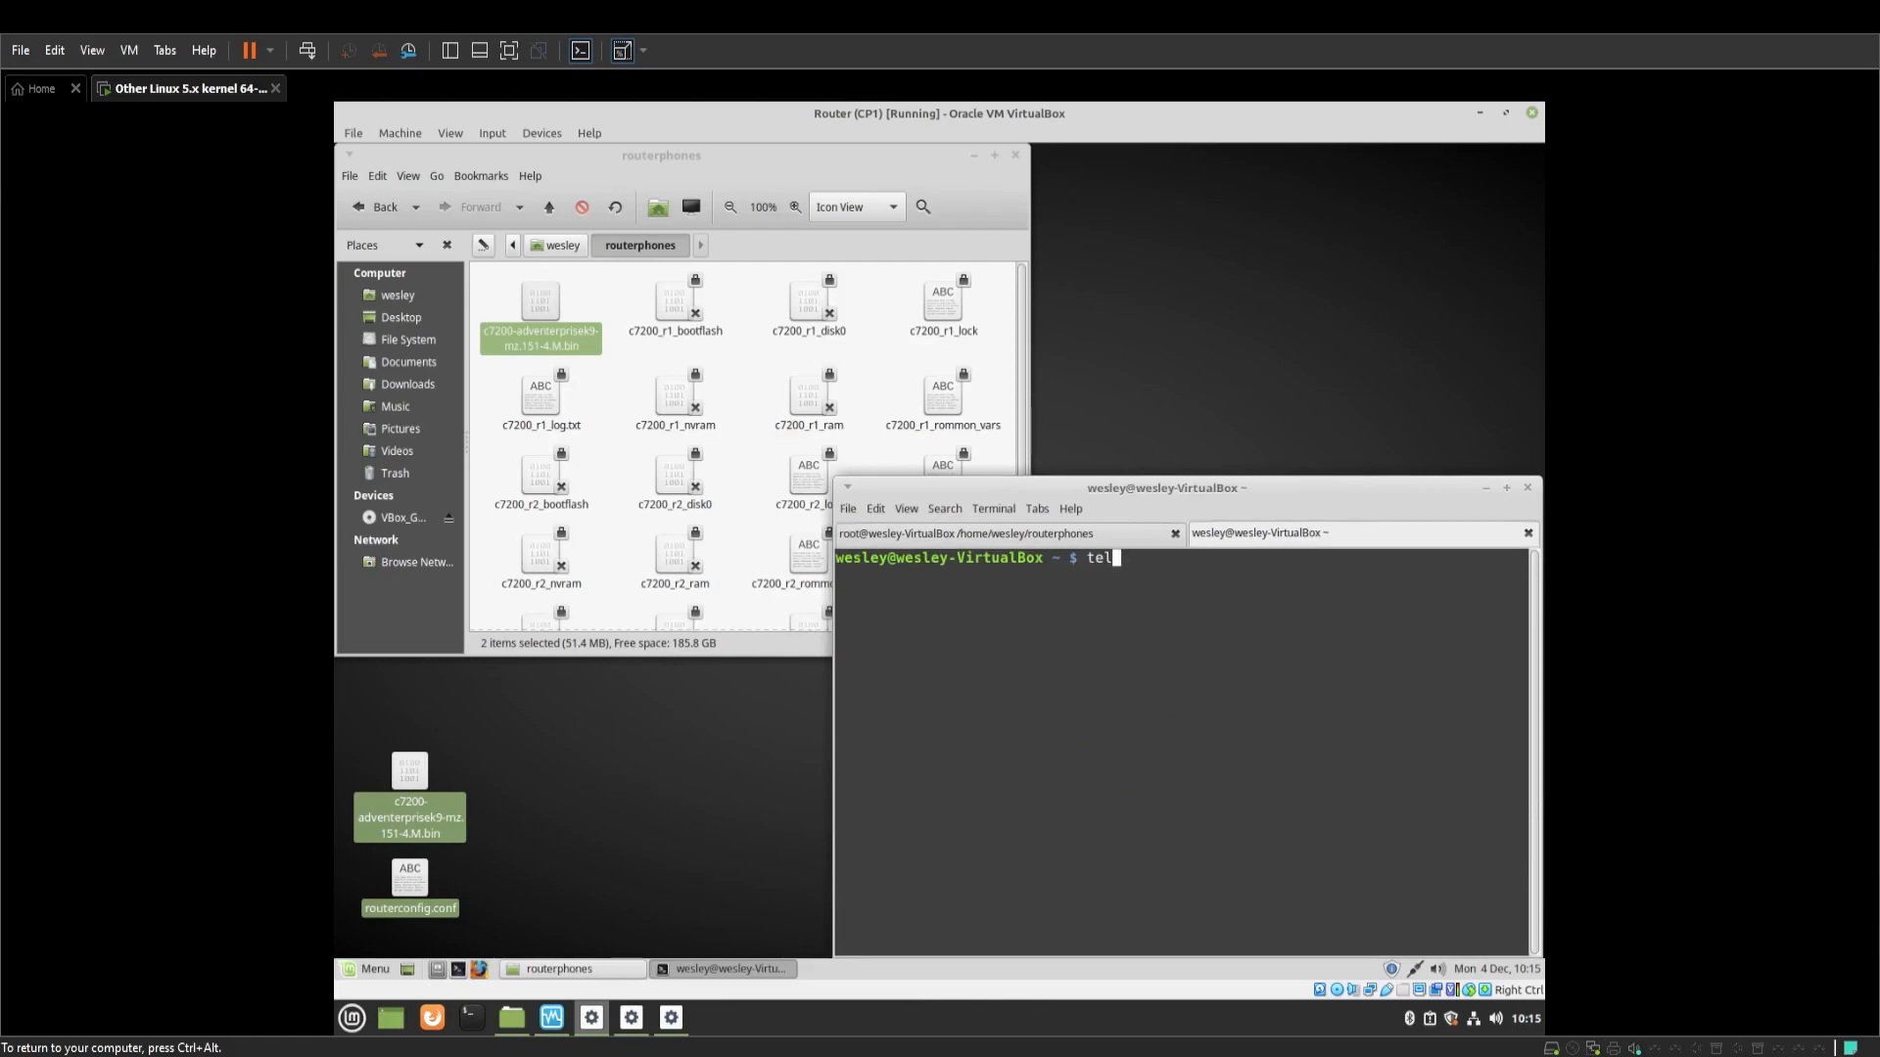
pyautogui.write('net localhost 2522')
pyautogui.press('BackSpace')
pyautogui.write('1')
pyautogui.press('Return')
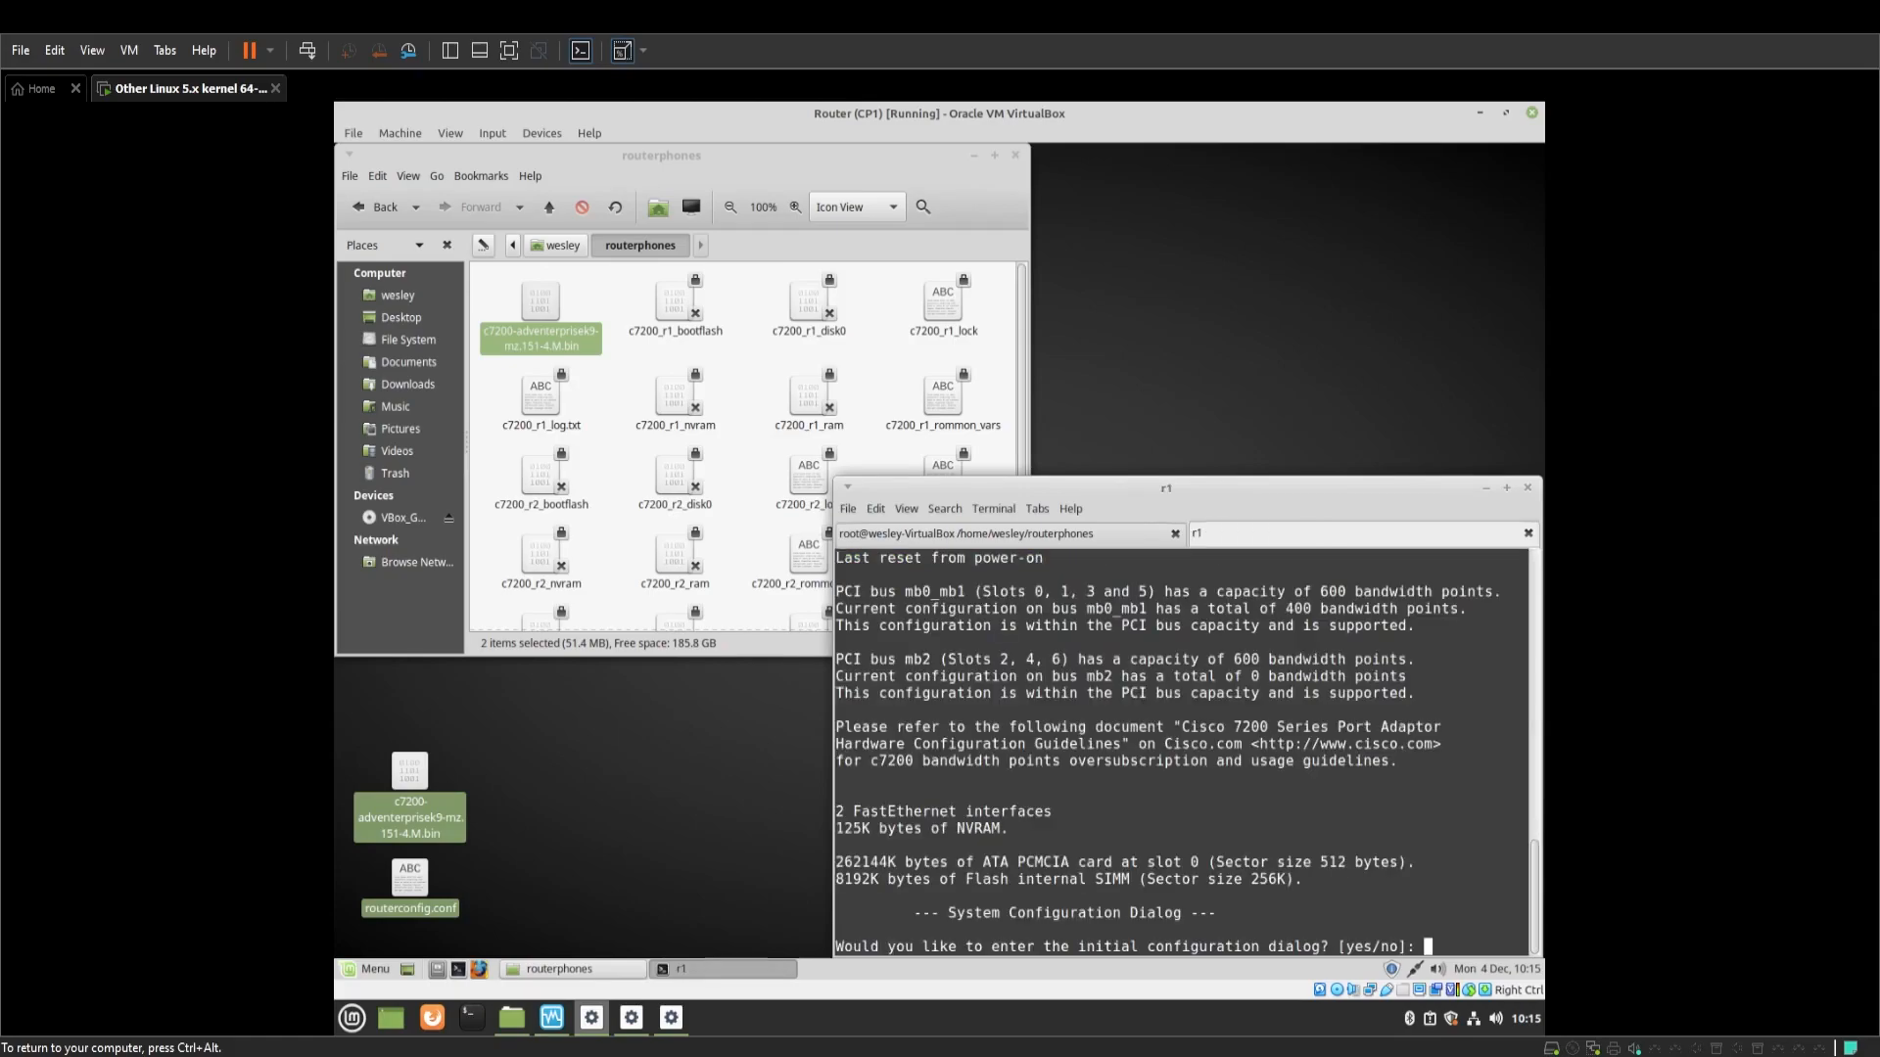
# In a new enlarged tab, telnet to r2's console at localhost port 2001
pyautogui.click(846, 510)
pyautogui.click(889, 561)
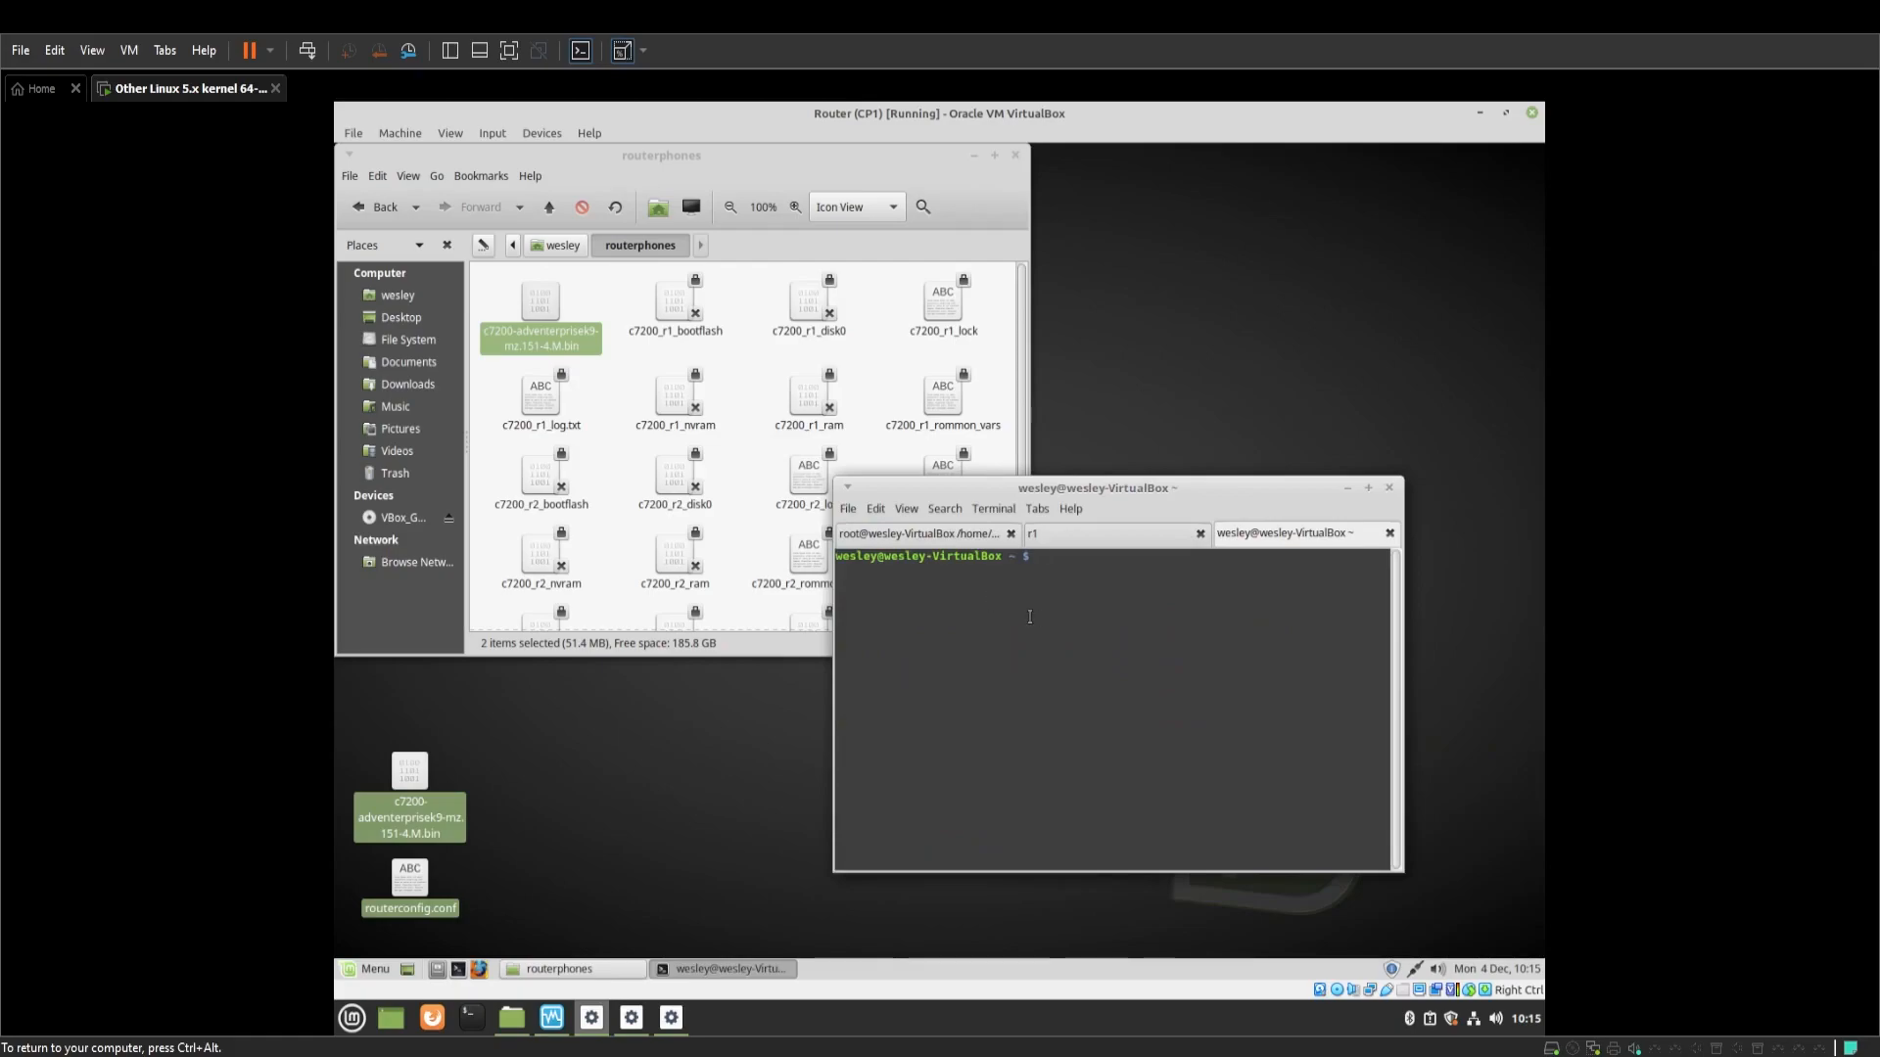
pyautogui.click(908, 511)
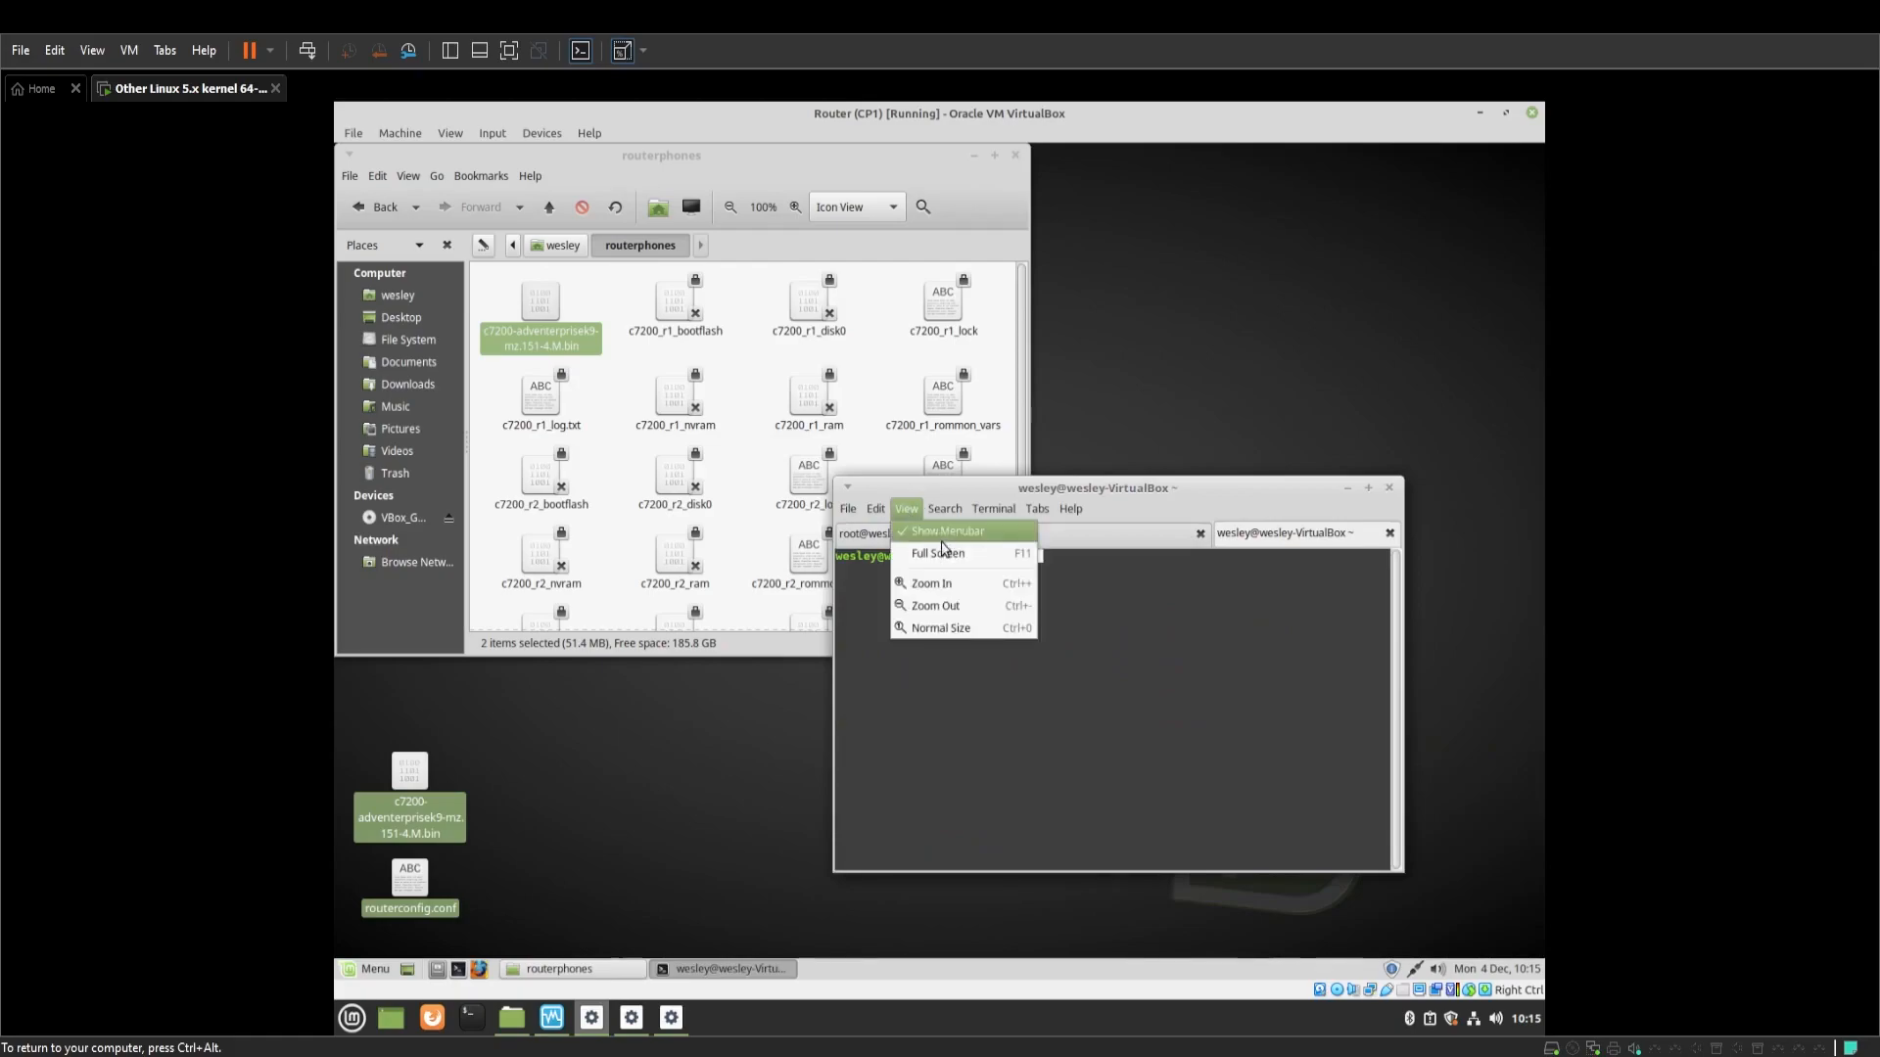
pyautogui.click(965, 584)
pyautogui.write('telnet ')
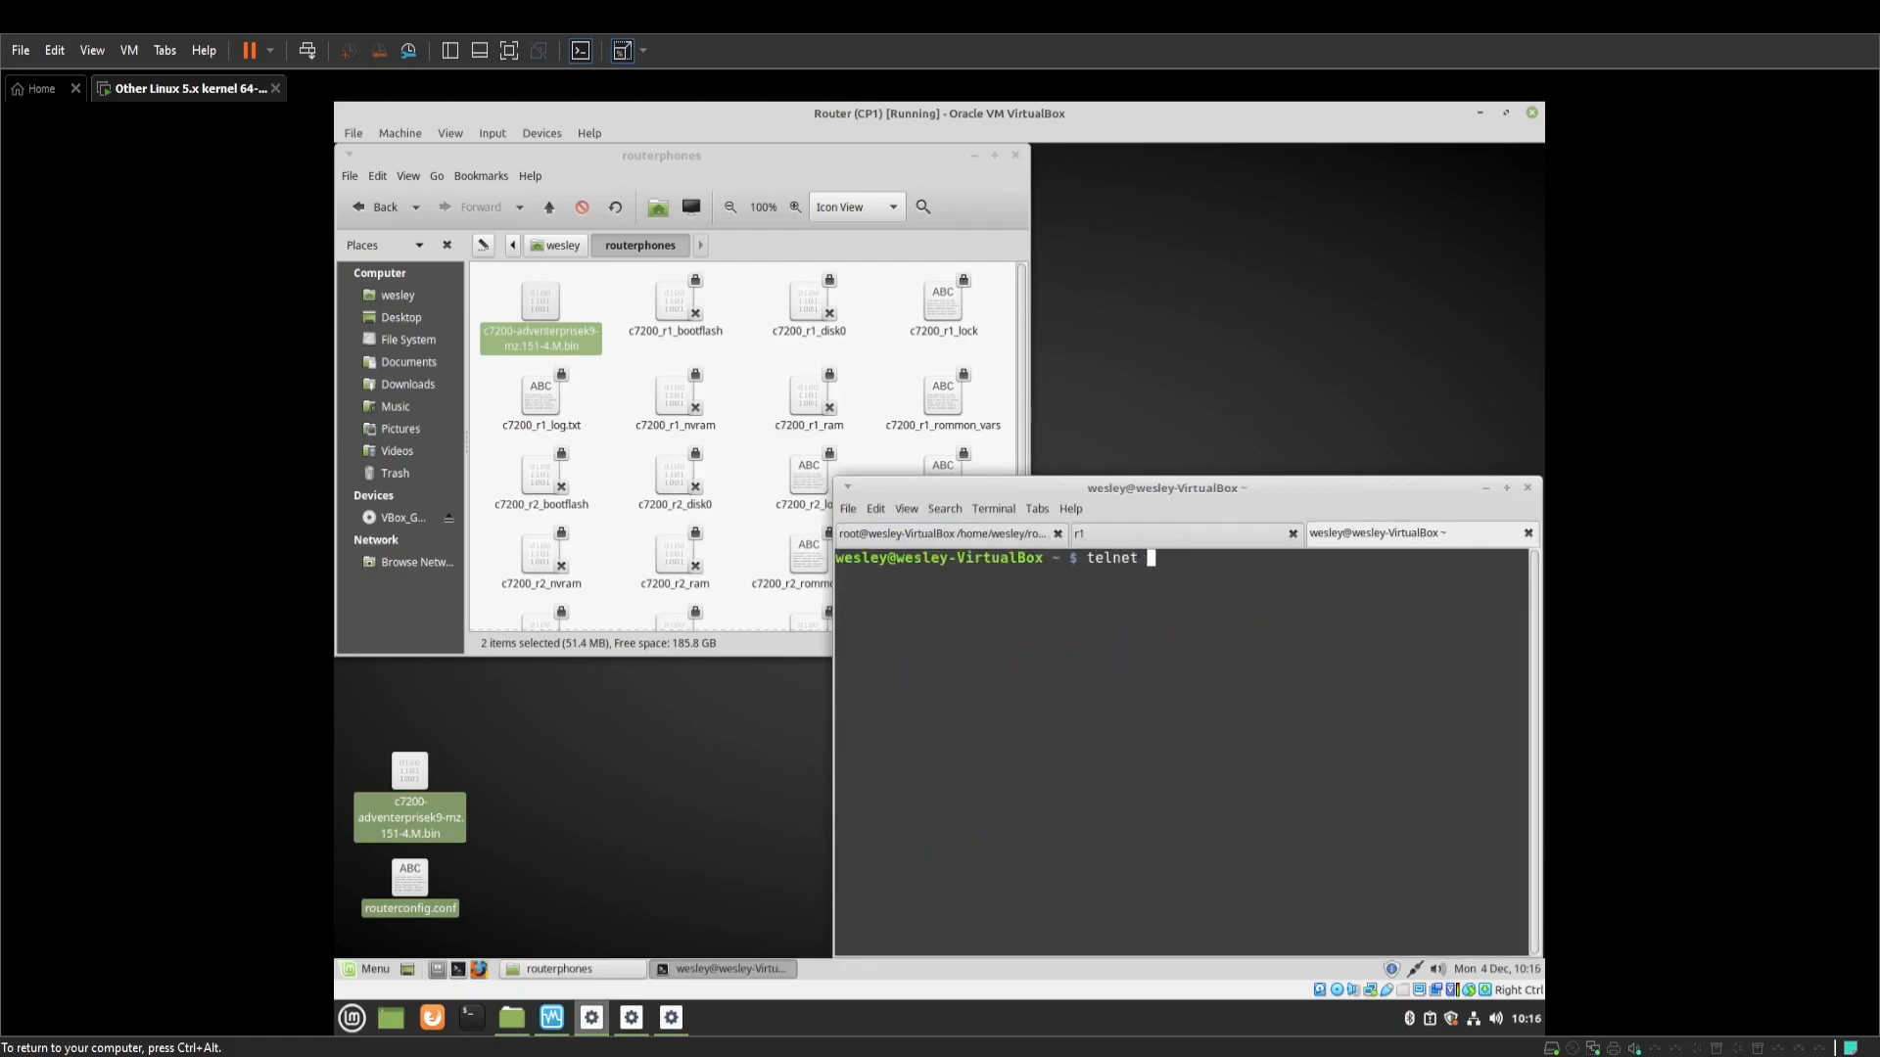
pyautogui.write('localhost ')
pyautogui.write('2001')
pyautogui.press('Return')
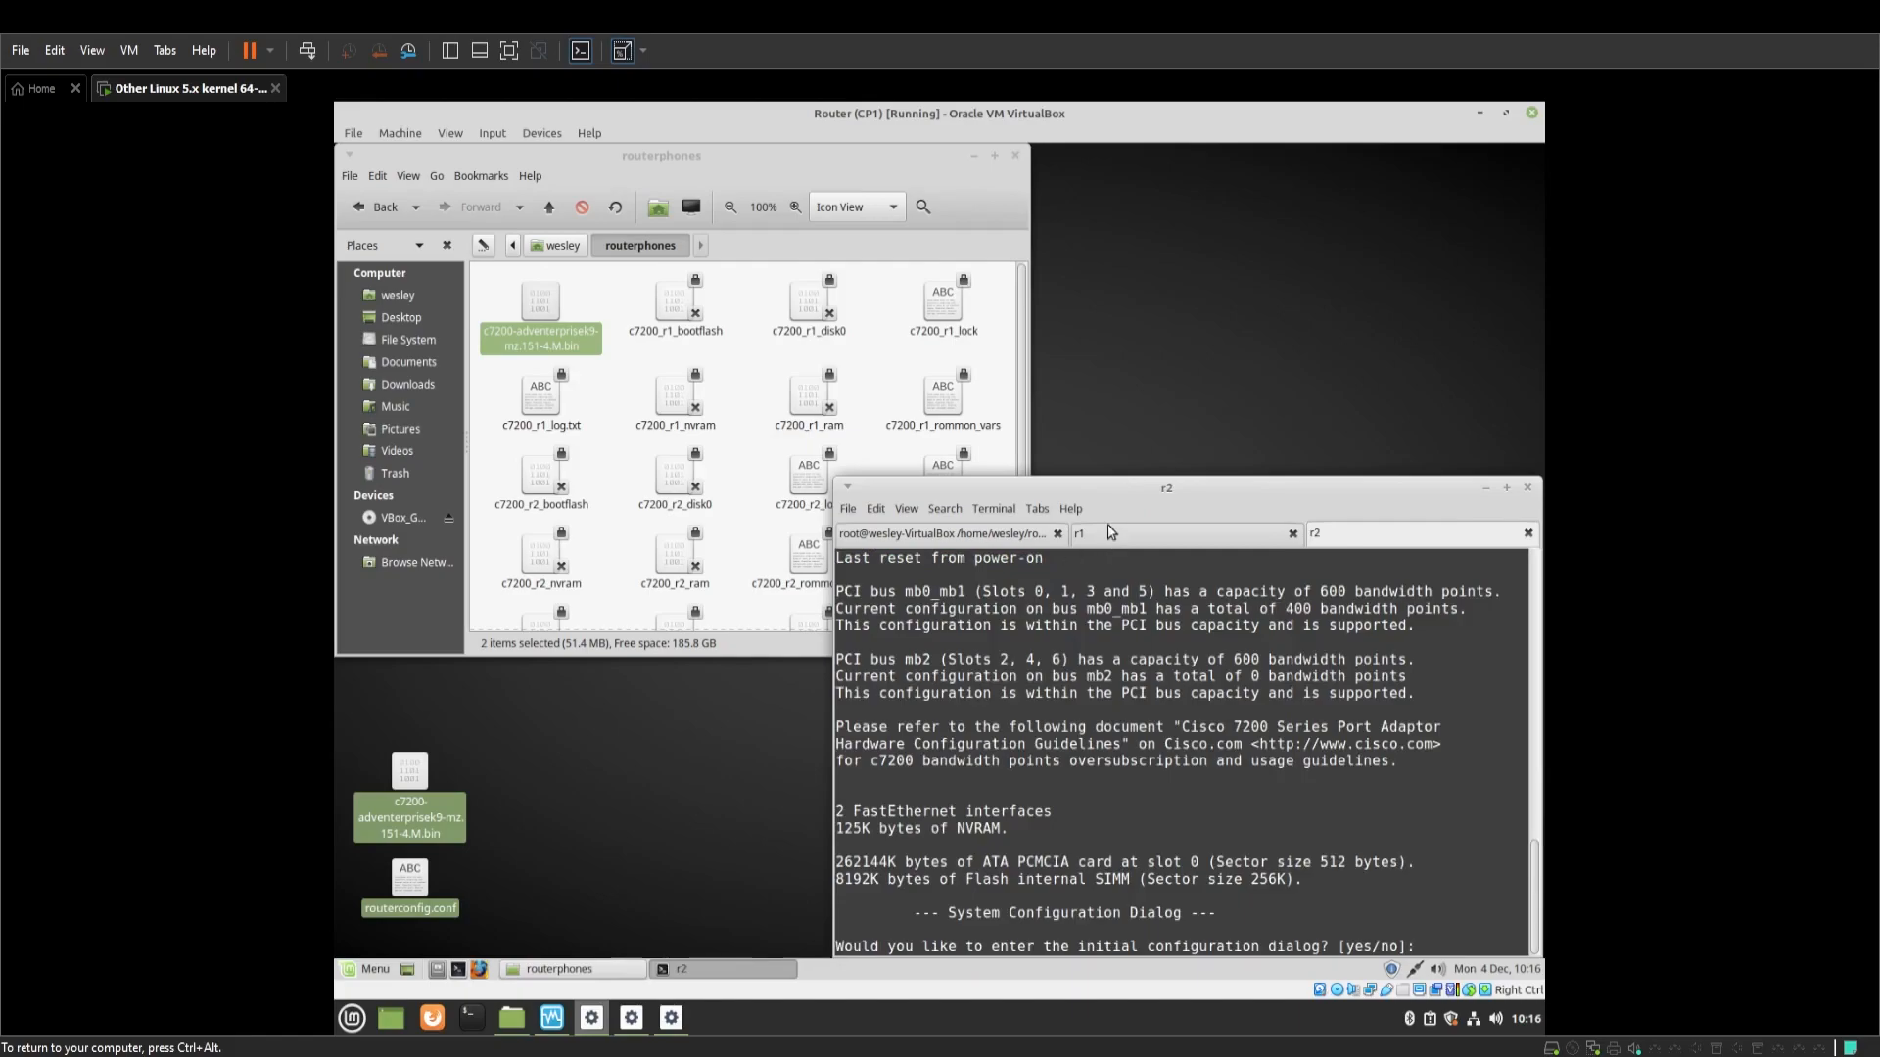
# Decline the initial configuration dialog on r2 and r1, reaching r1's Router> prompt
pyautogui.write('n')
pyautogui.press('Return')
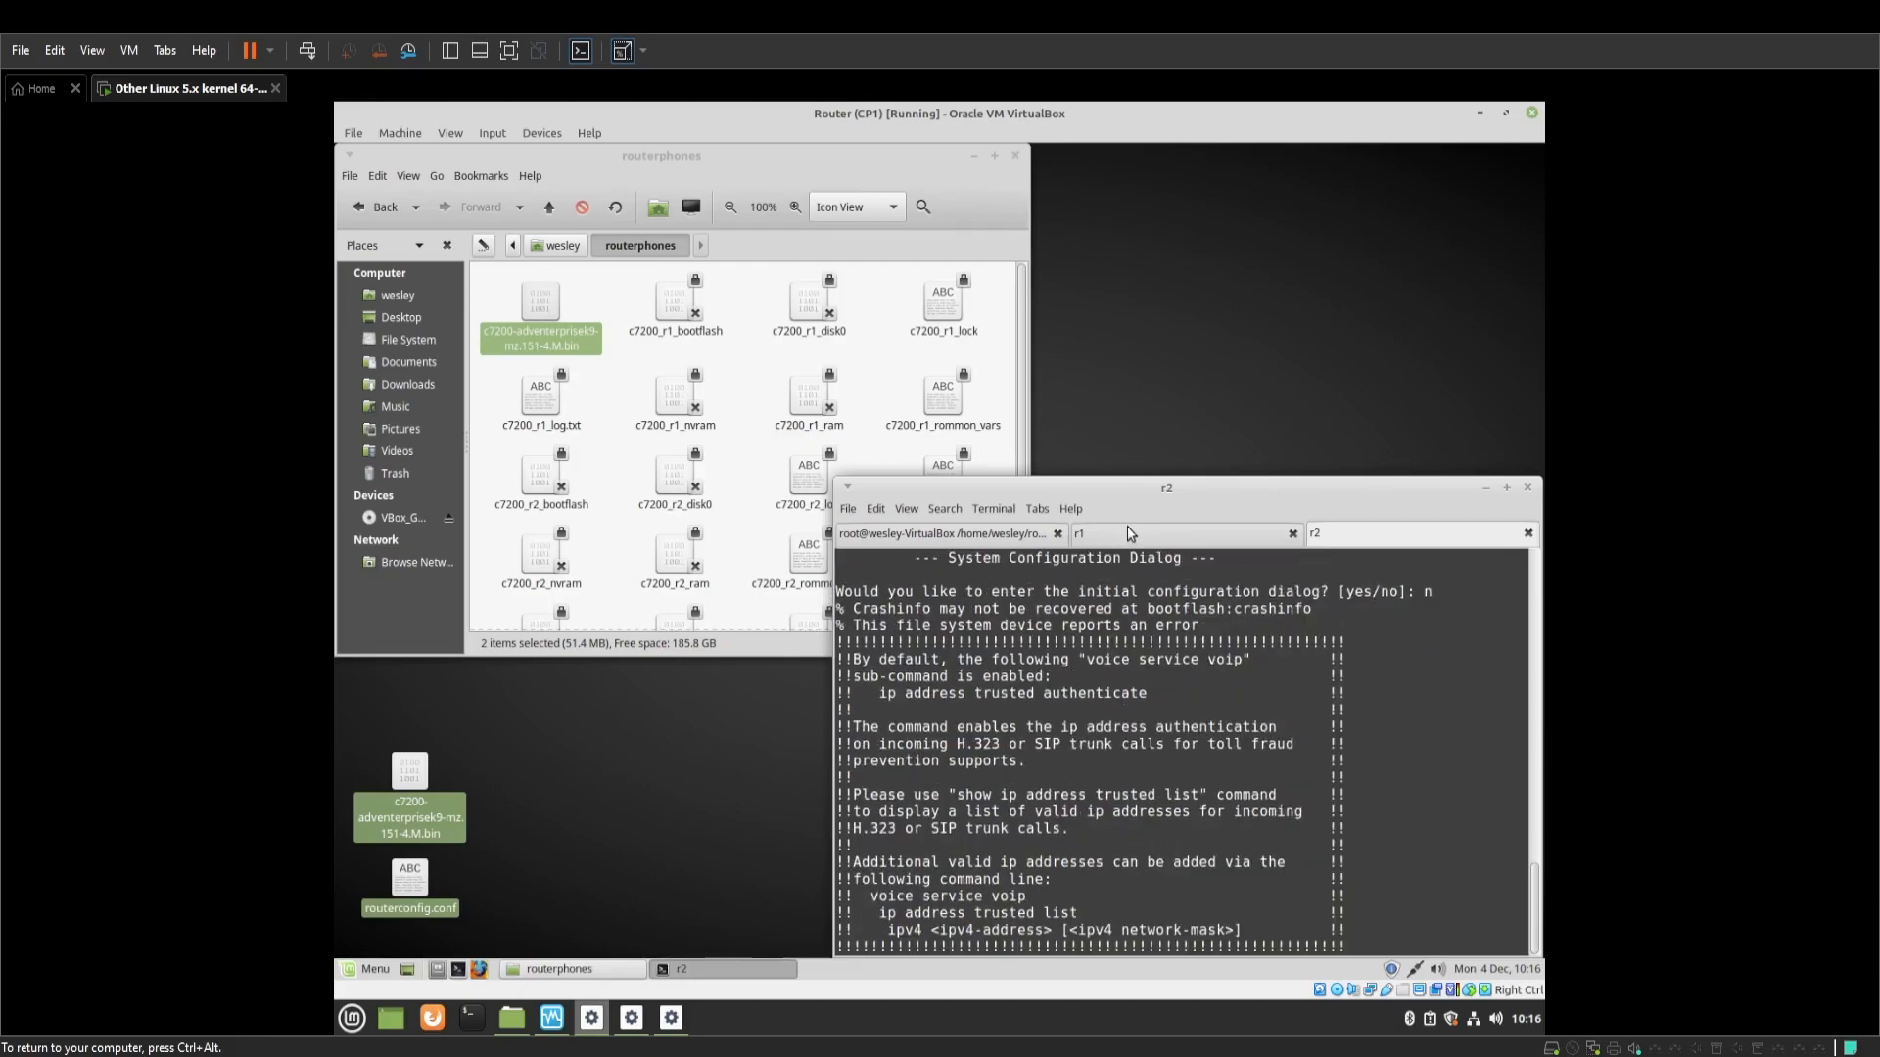
pyautogui.click(1131, 534)
pyautogui.write('n')
pyautogui.press('Return')
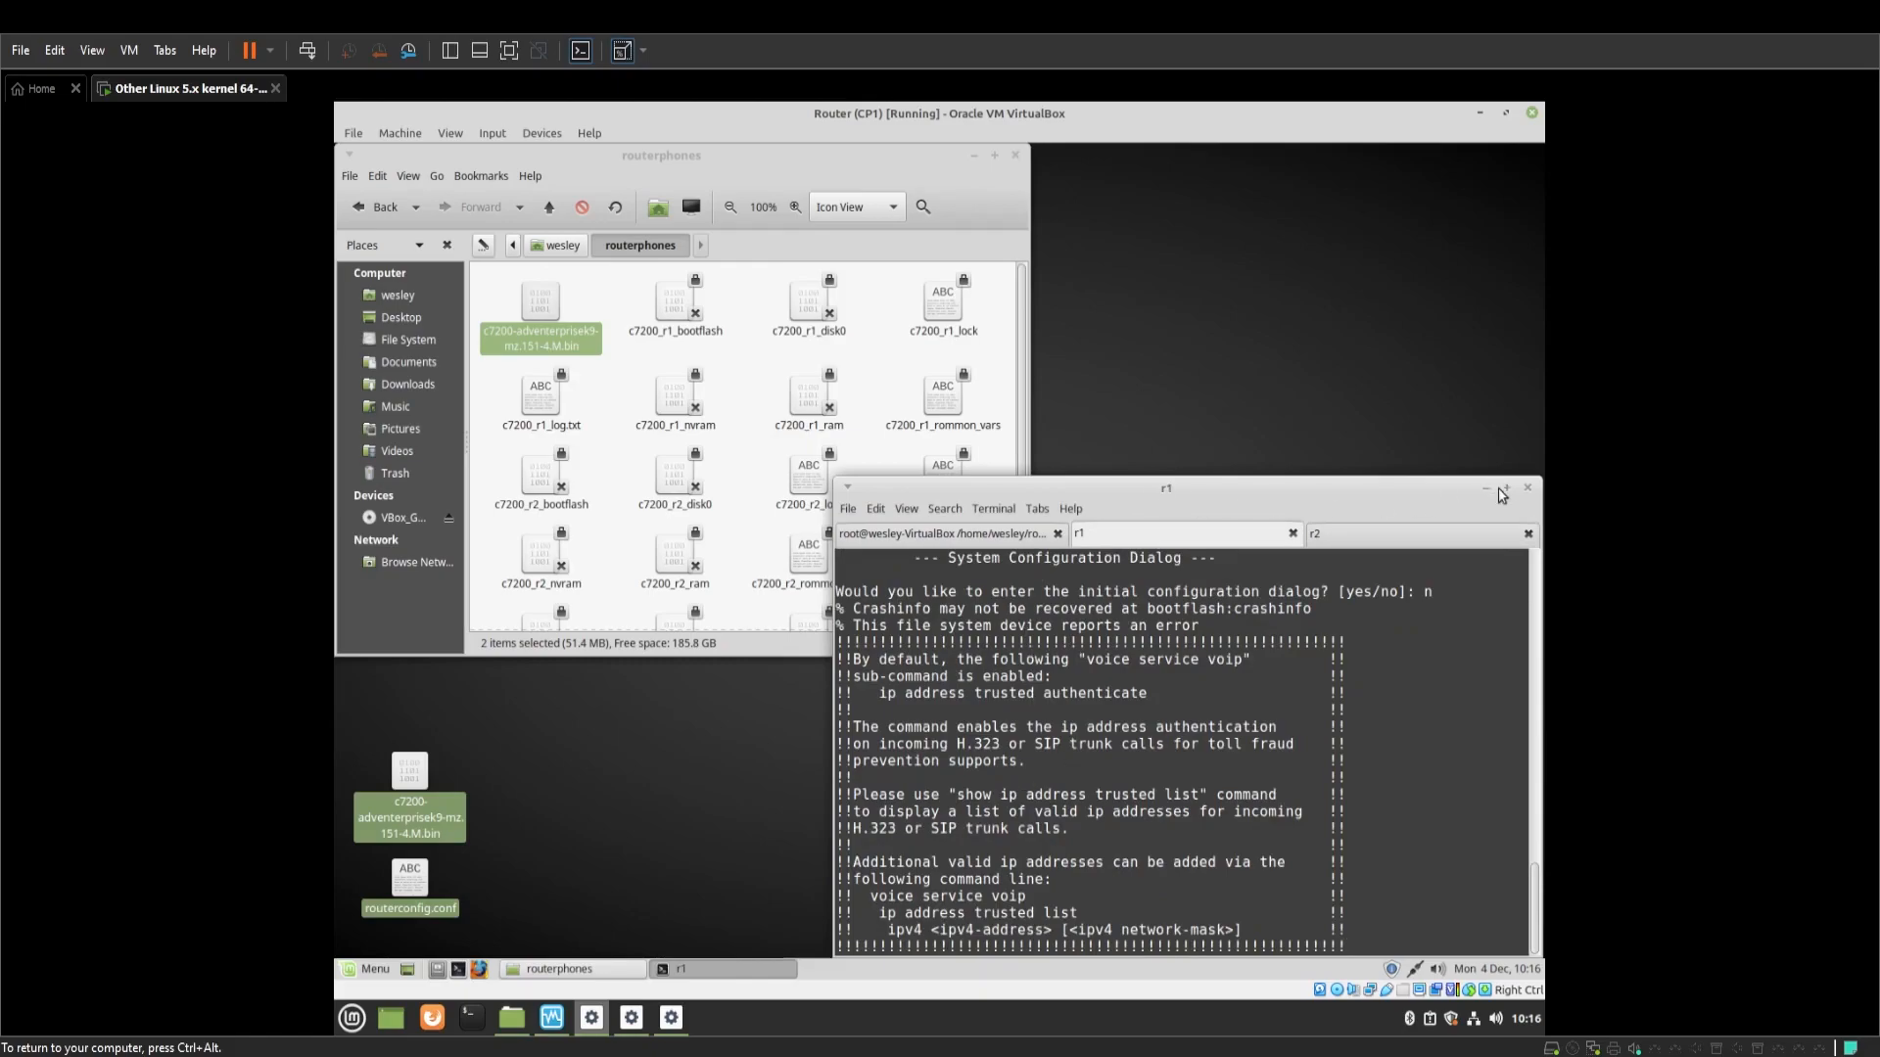
pyautogui.press('Return')
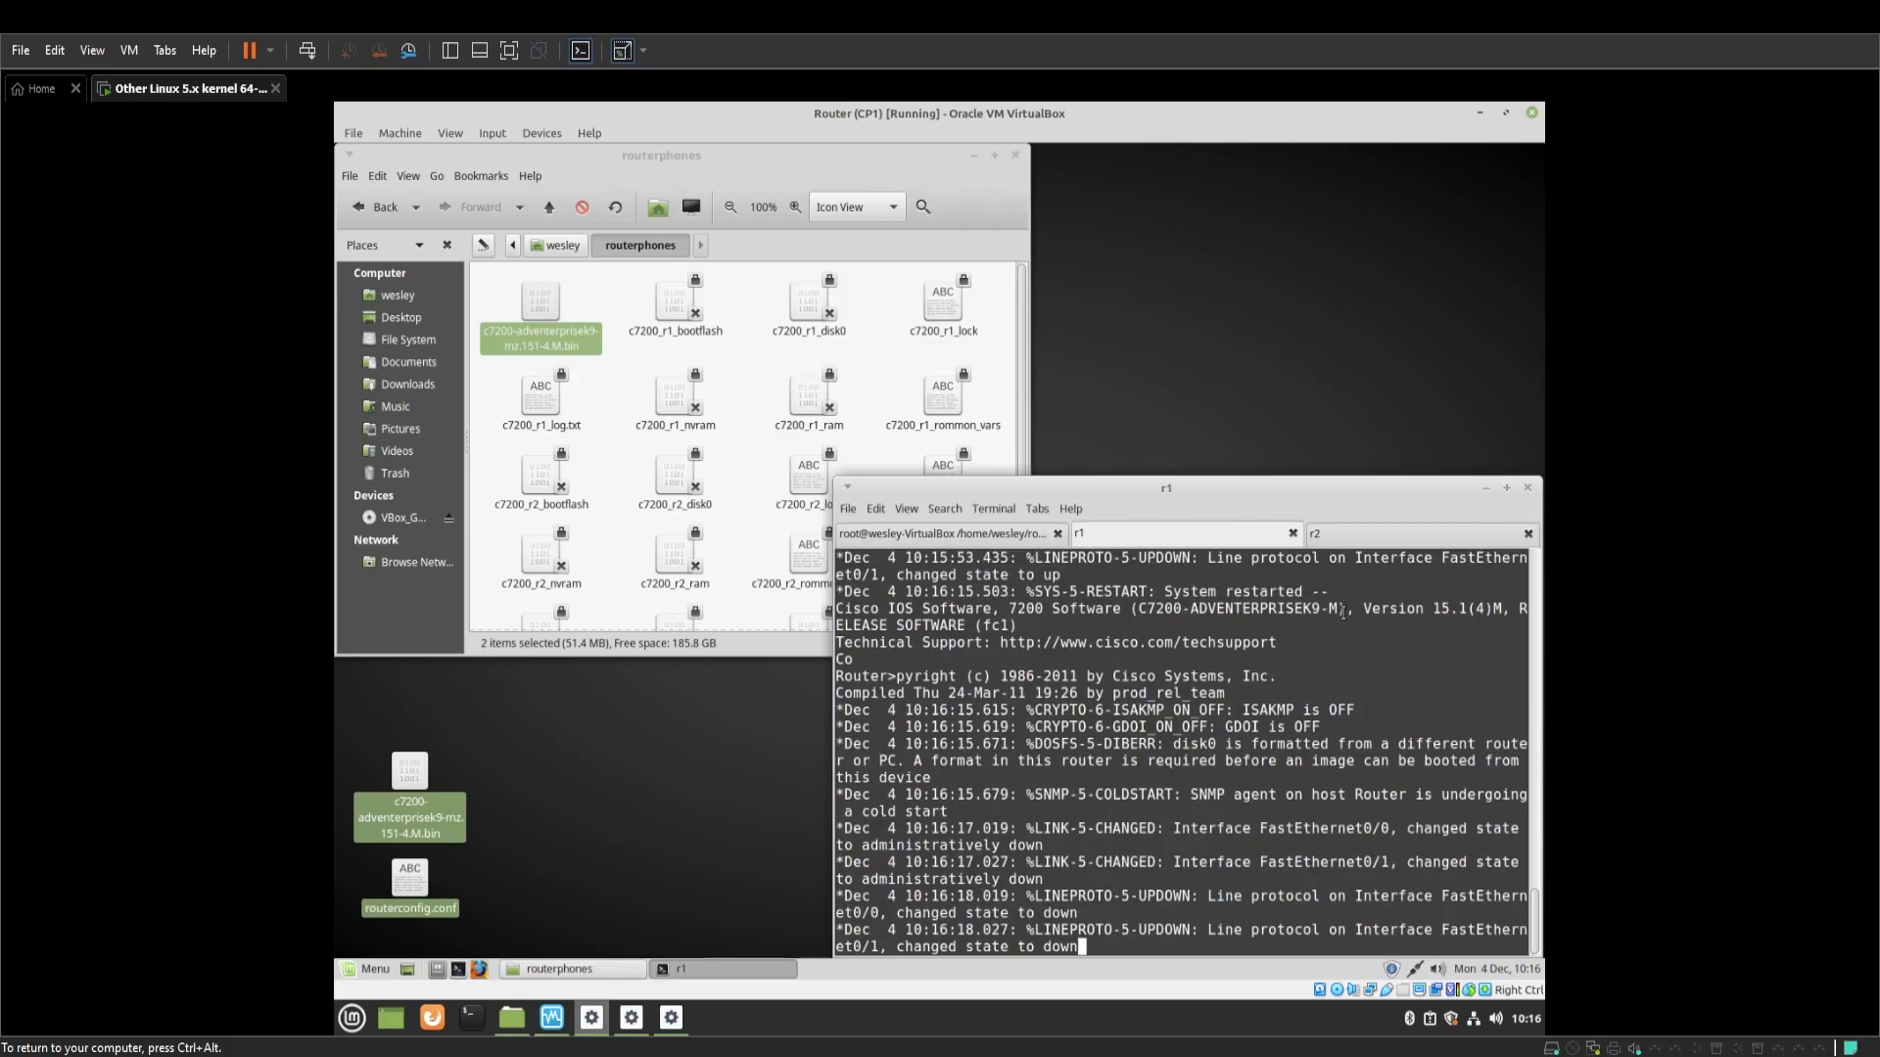
pyautogui.press('Return')
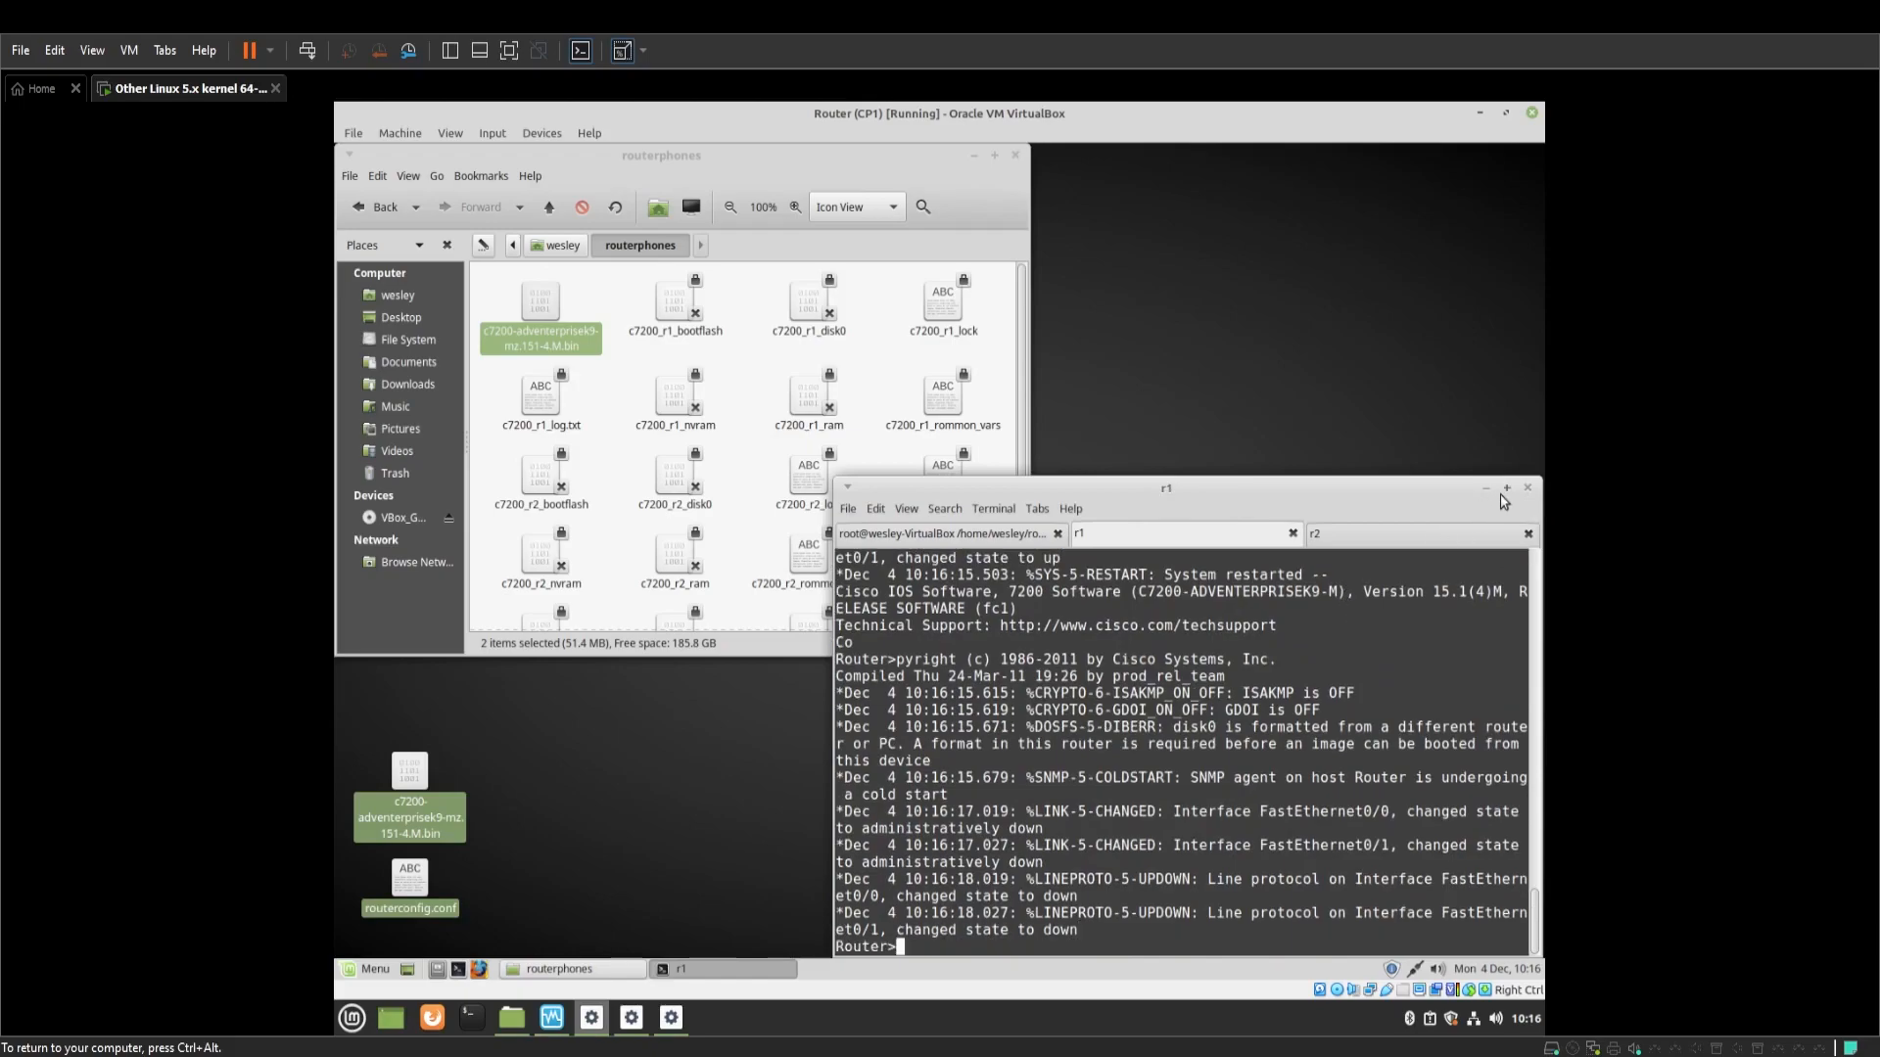
pyautogui.click(1506, 488)
# Set Cisco IP Communicator's TFTP Server 1 to 192.168.5.100 and save the network settings
pyautogui.moveTo(979, 113); pyautogui.dragTo(1100, 196)
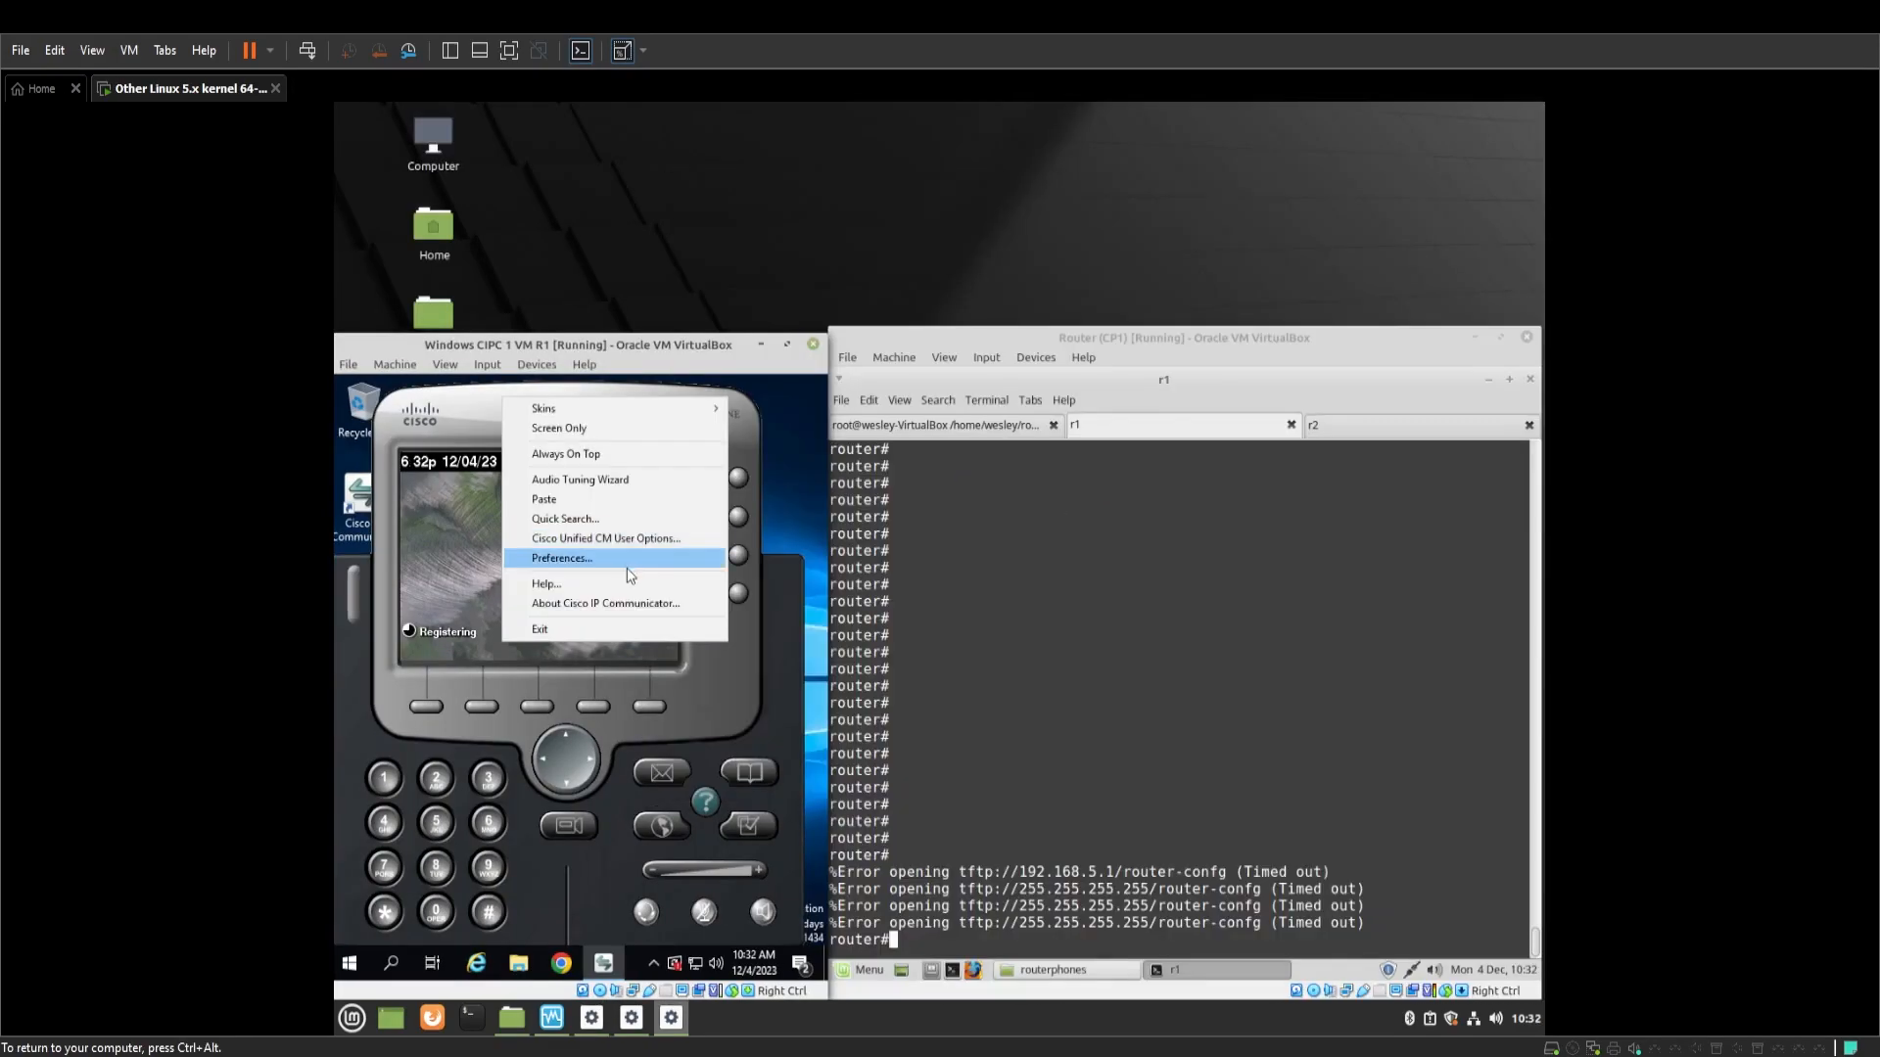
pyautogui.click(628, 566)
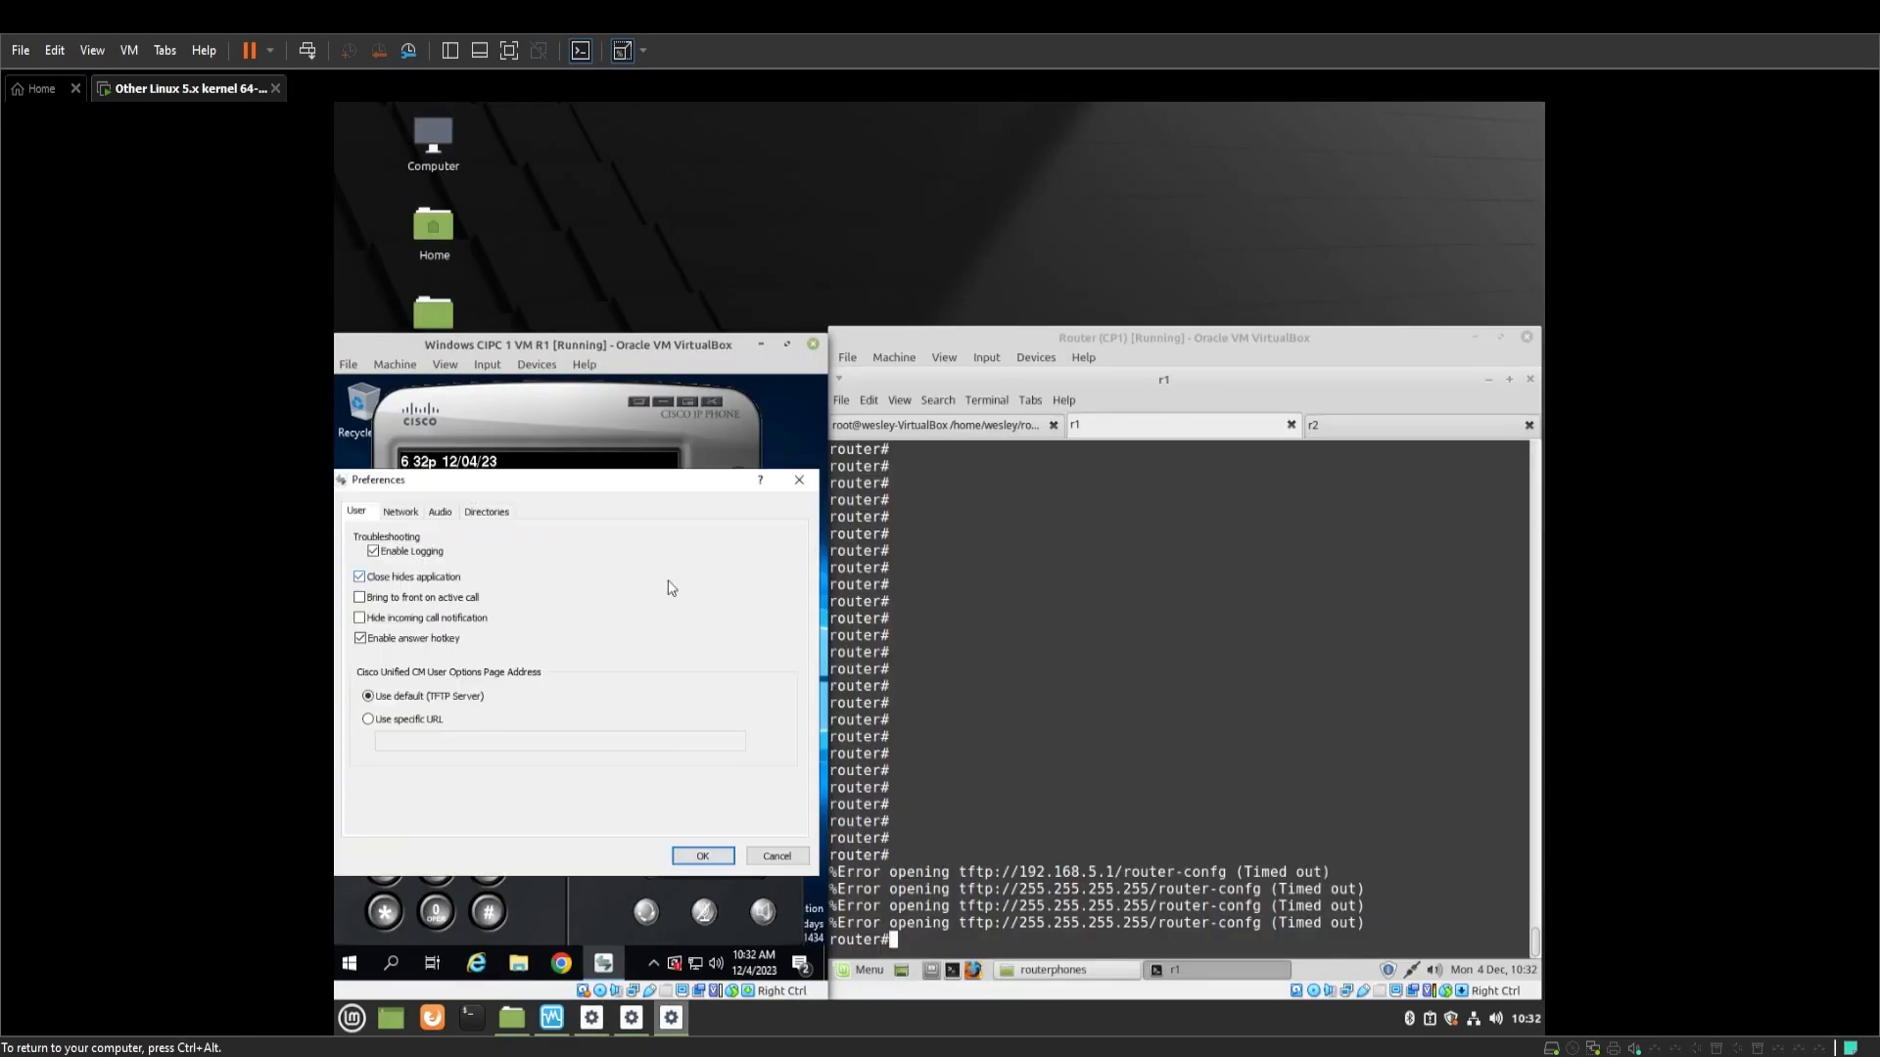
pyautogui.click(406, 514)
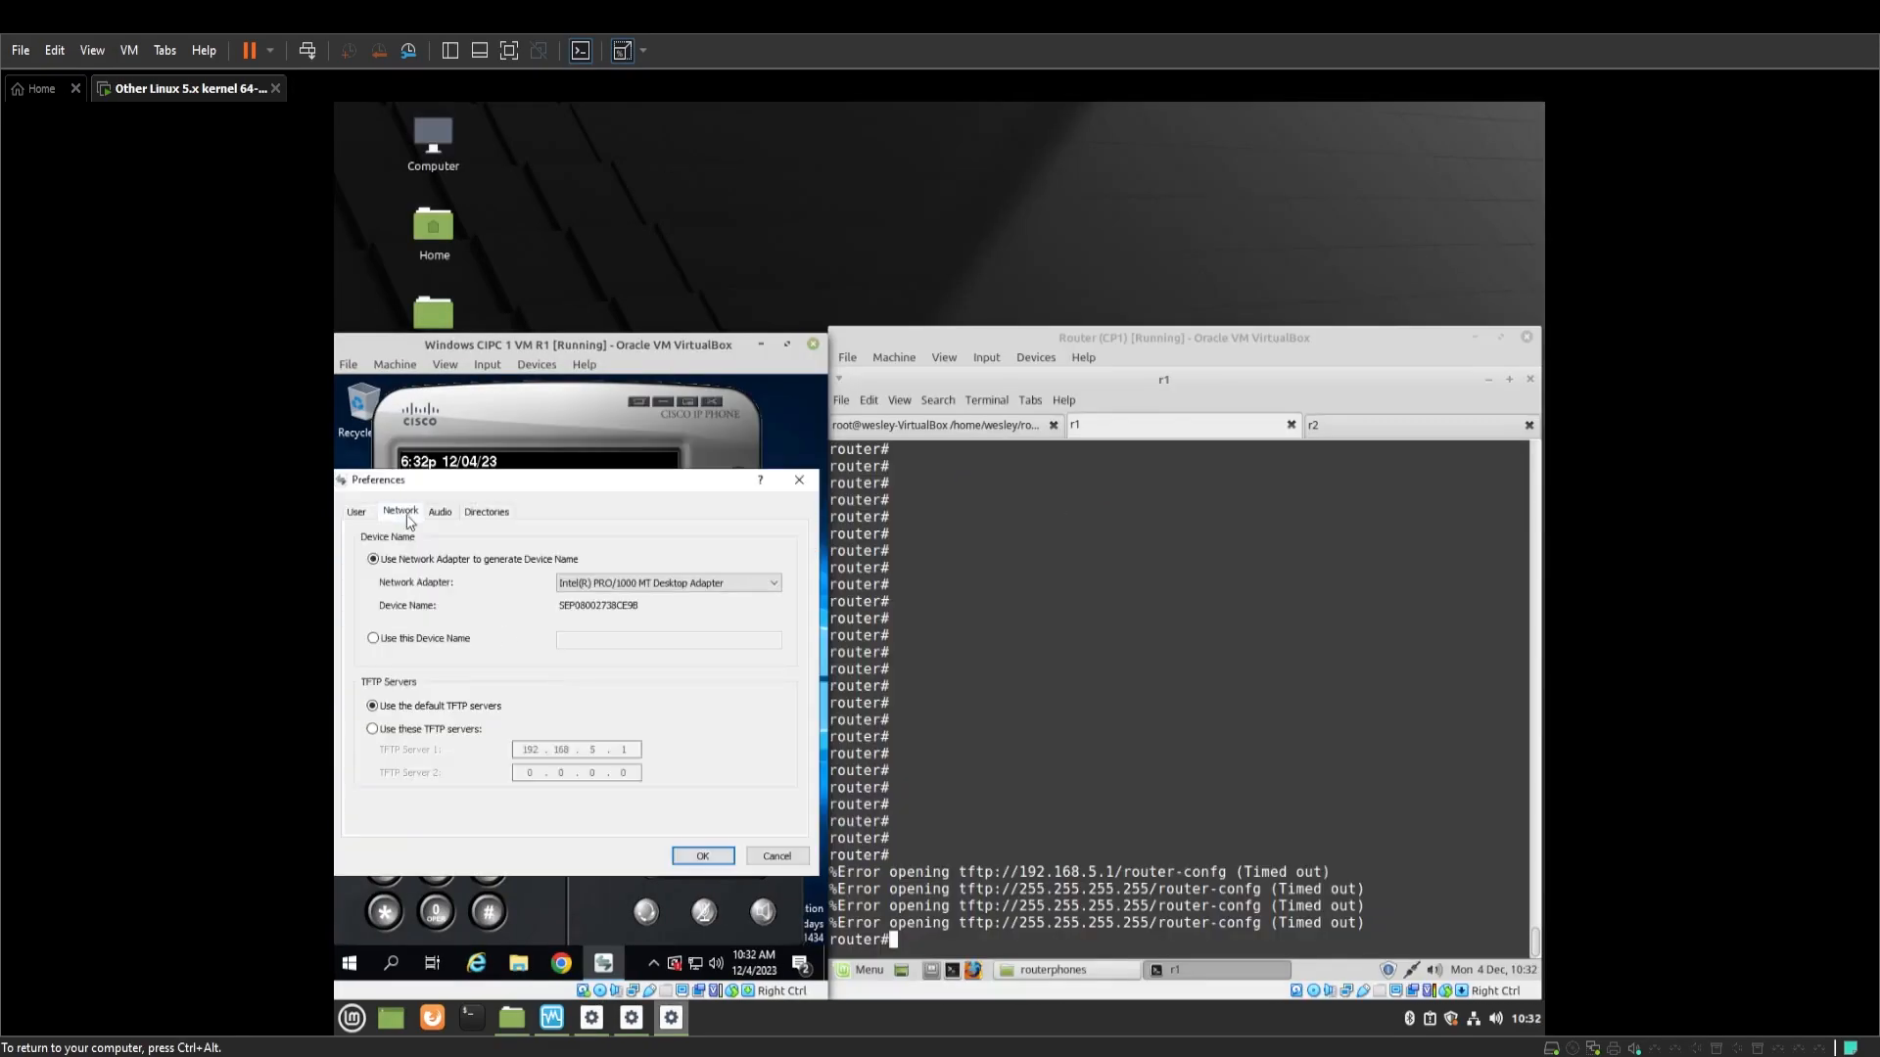
pyautogui.click(412, 733)
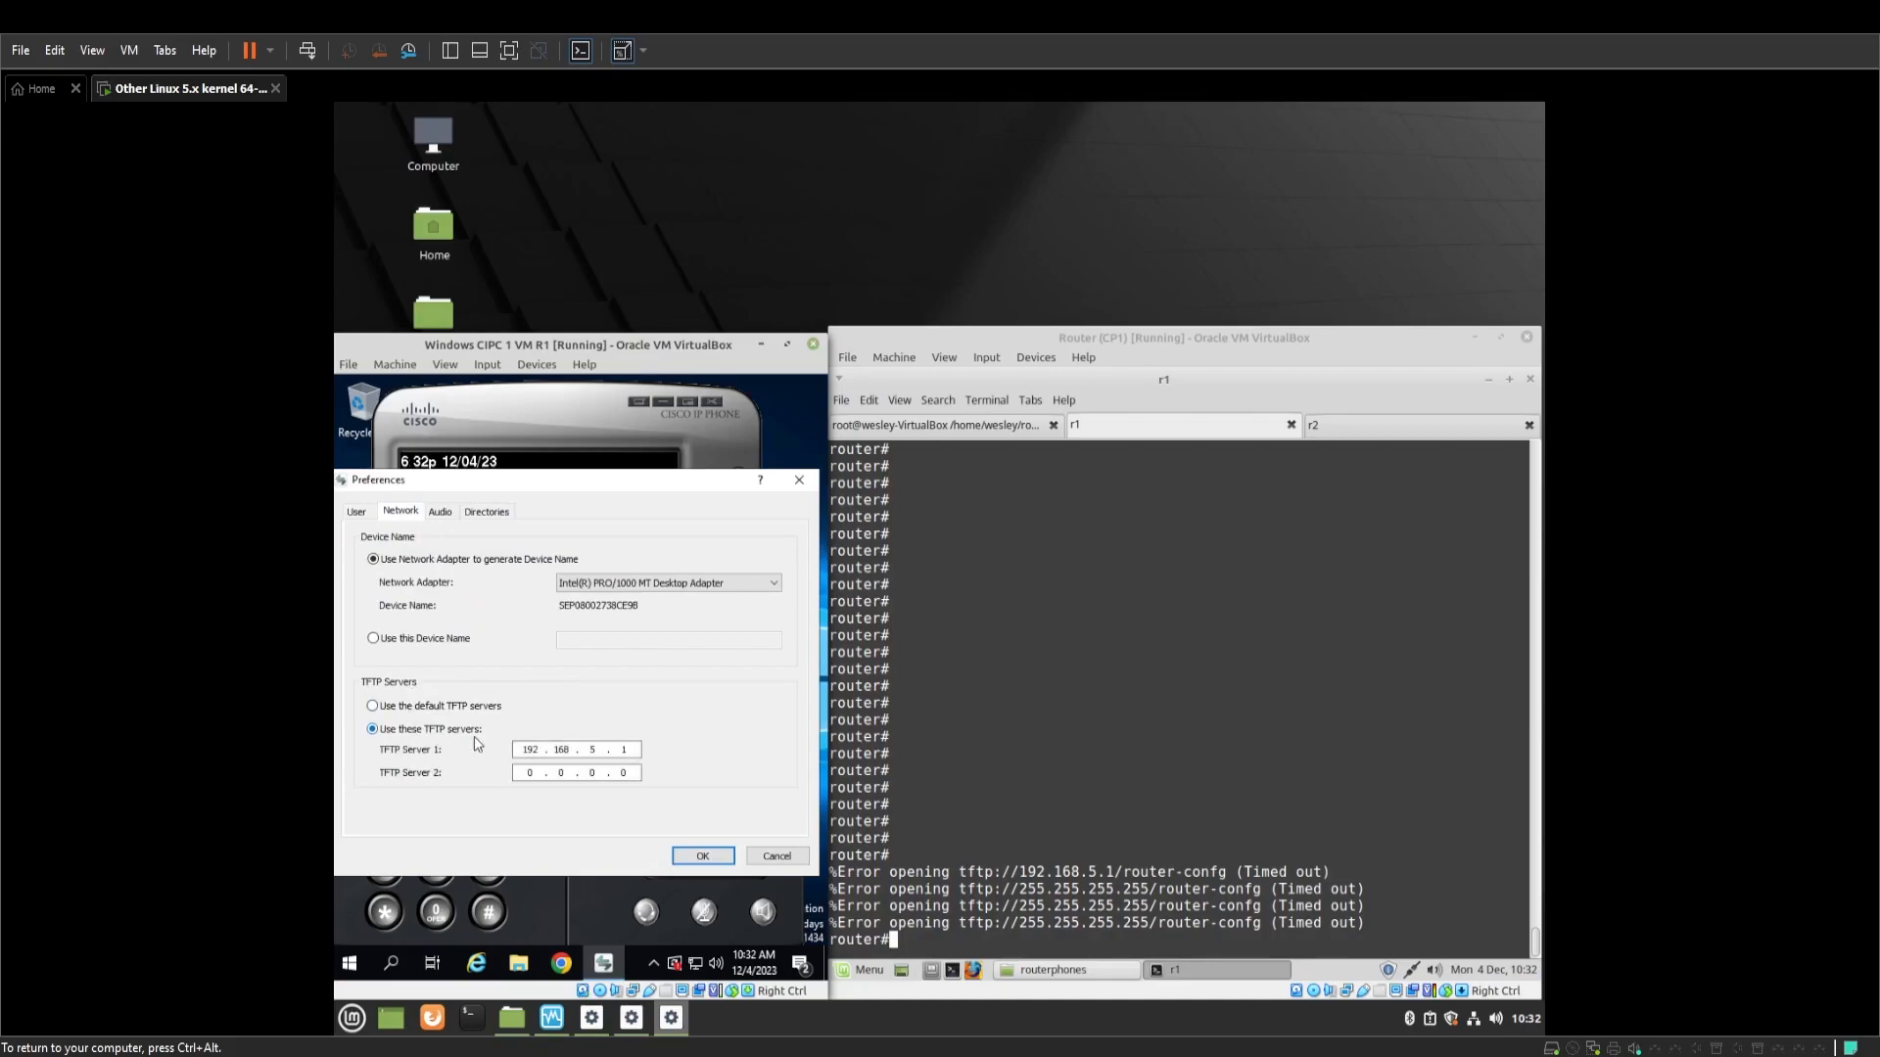
pyautogui.click(641, 749)
pyautogui.click(637, 749)
pyautogui.click(702, 856)
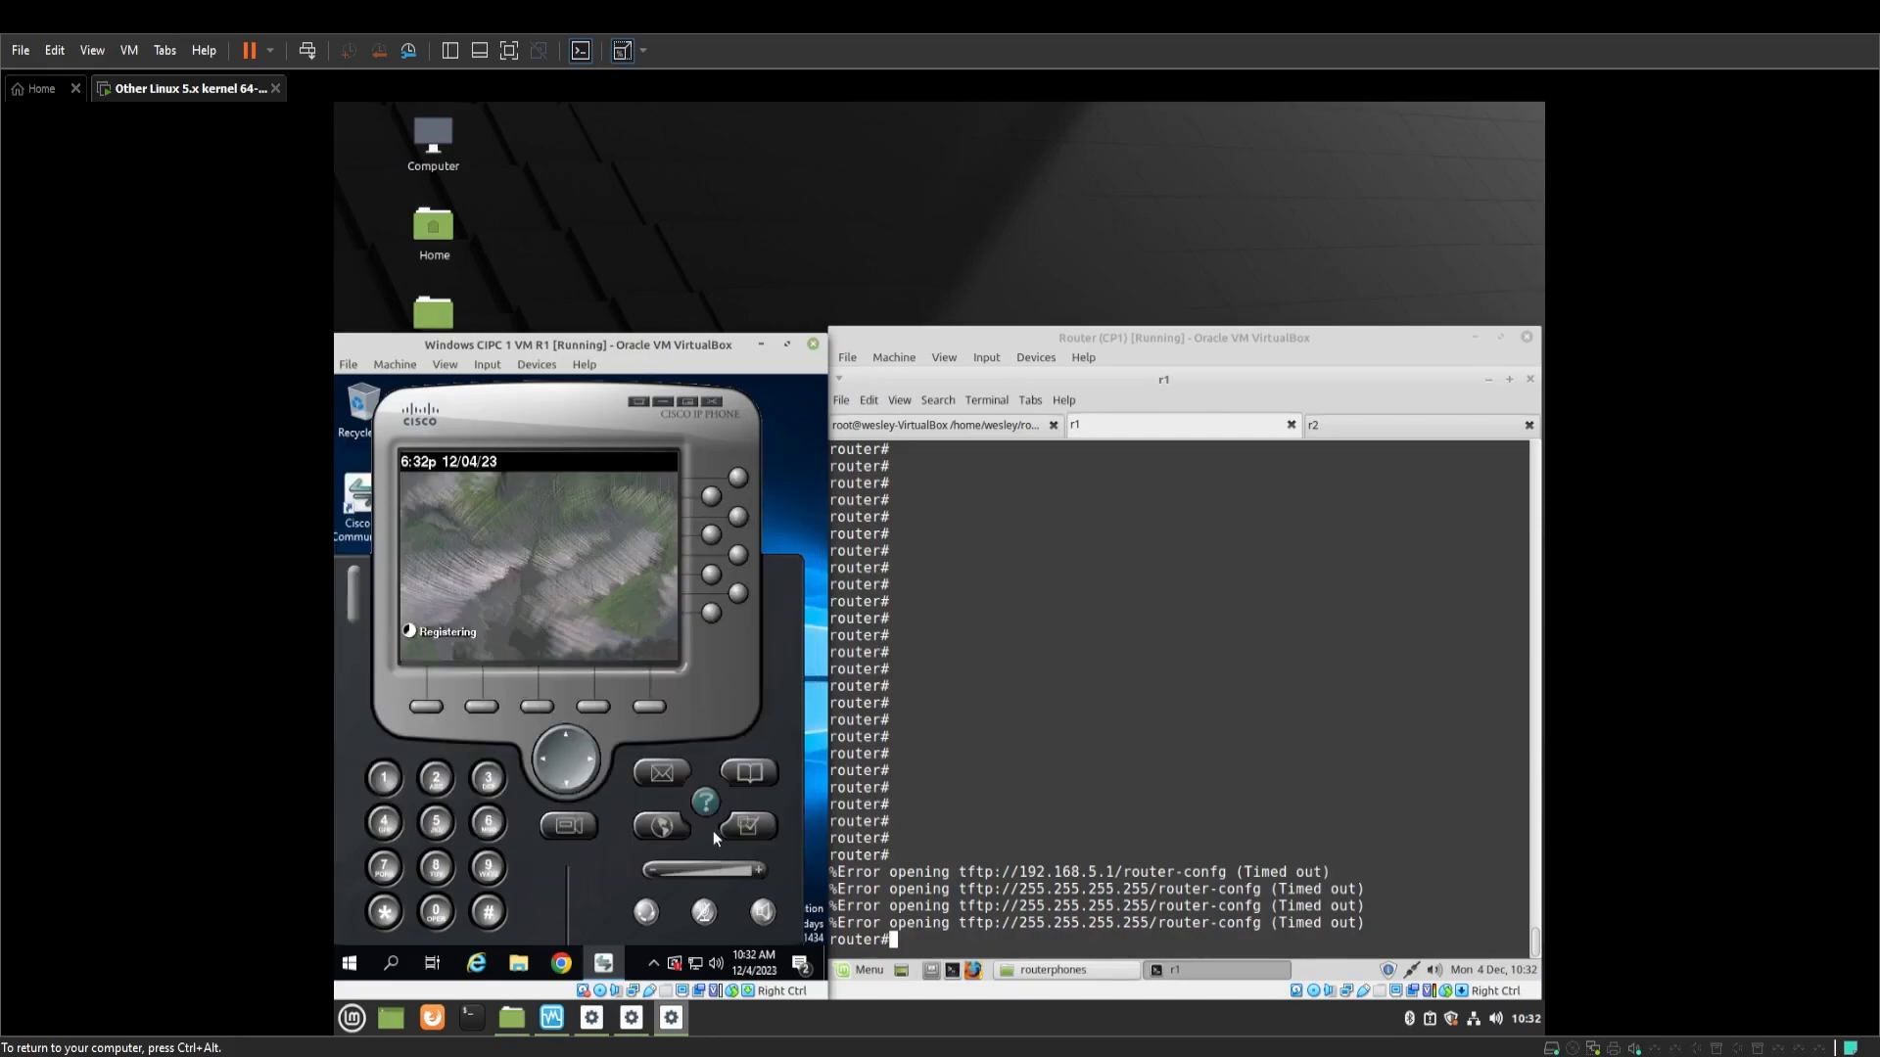
pyautogui.click(1037, 858)
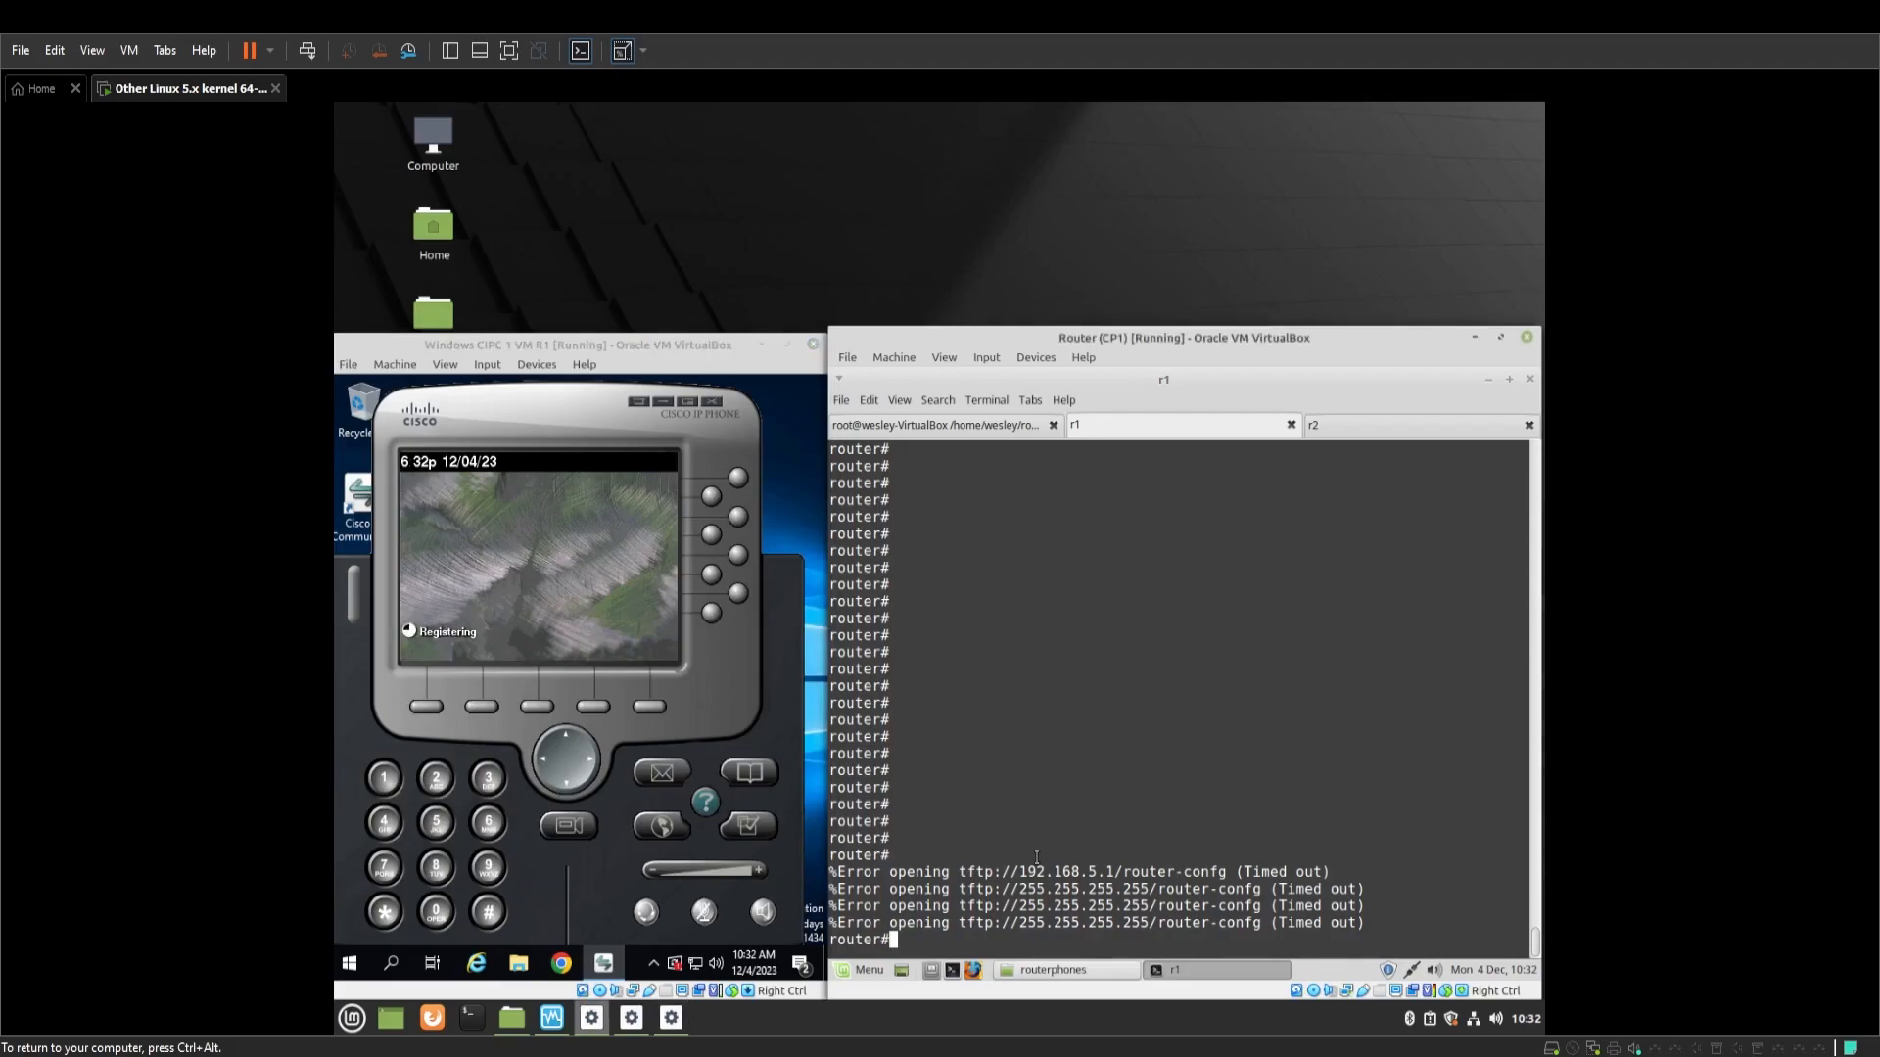
# Enter global configuration mode and set the router hostname to R1
pyautogui.write('en')
pyautogui.press('Return')
pyautogui.write('conf ')
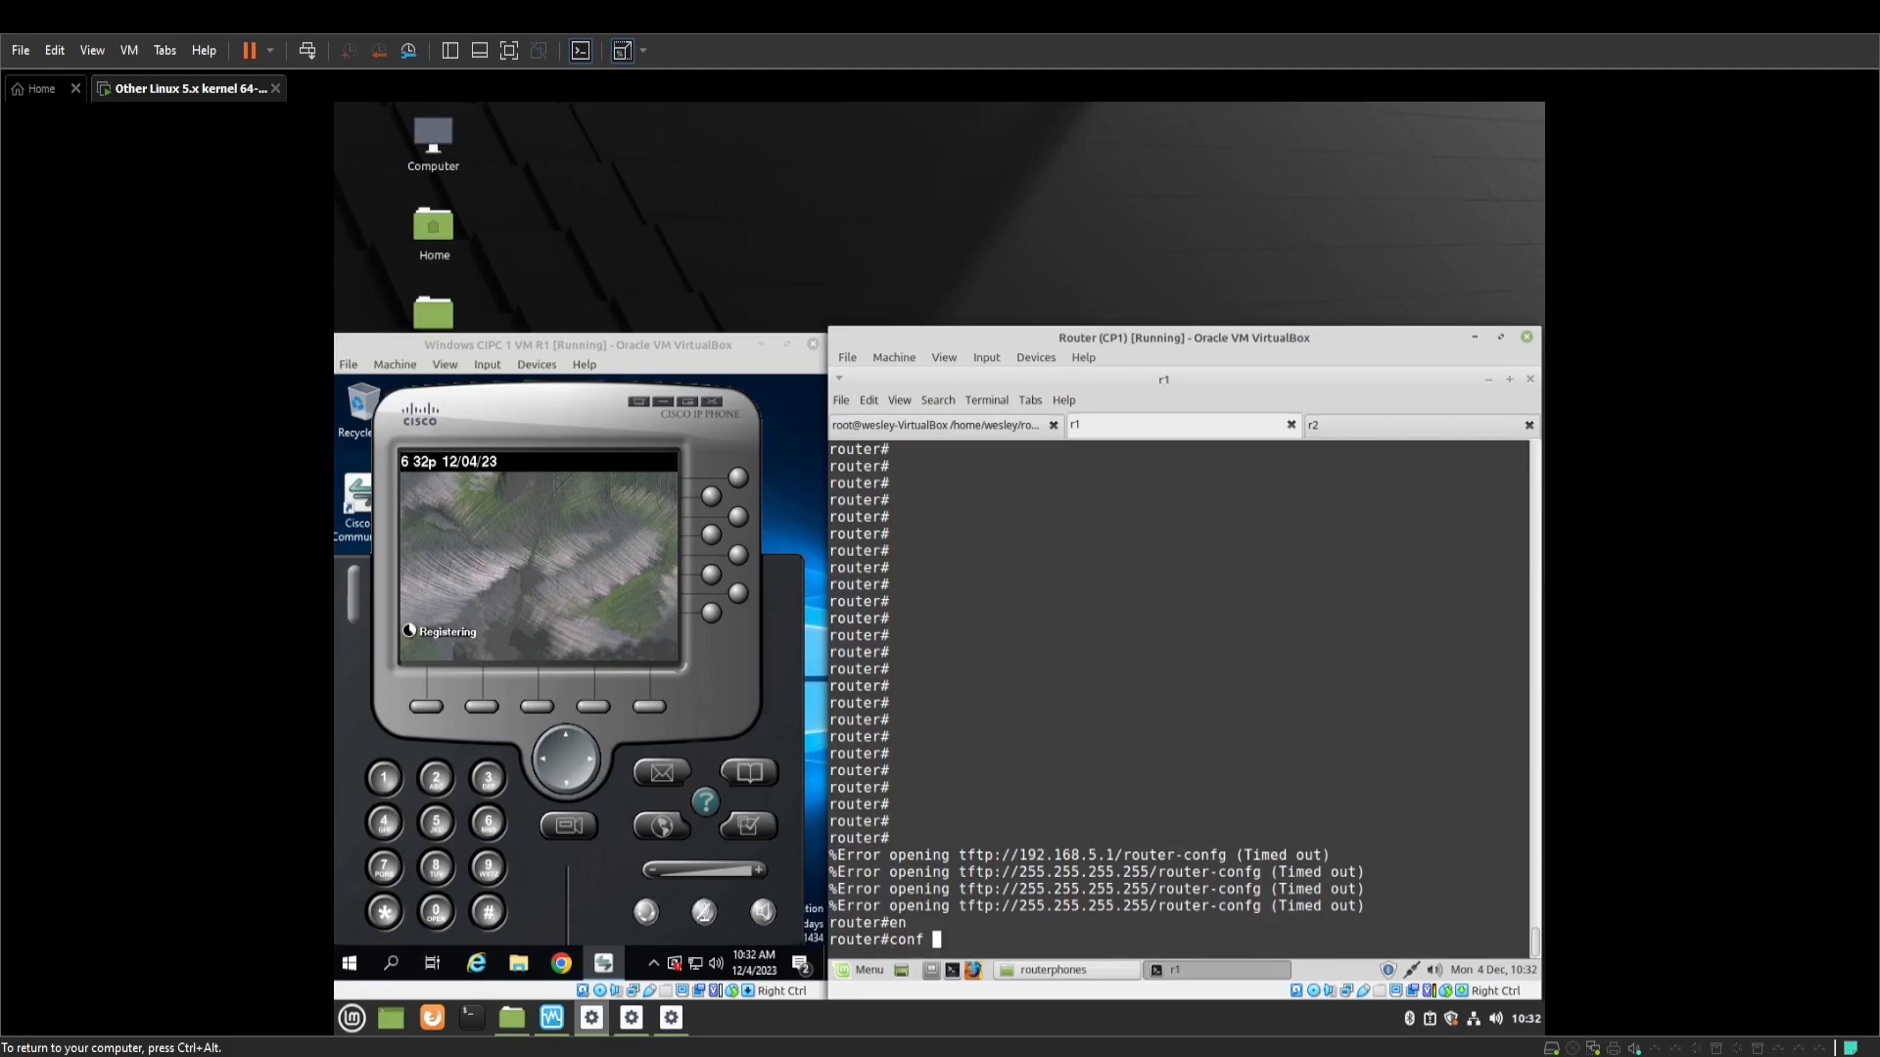
pyautogui.write('t')
pyautogui.press('Return')
pyautogui.write('hostan')
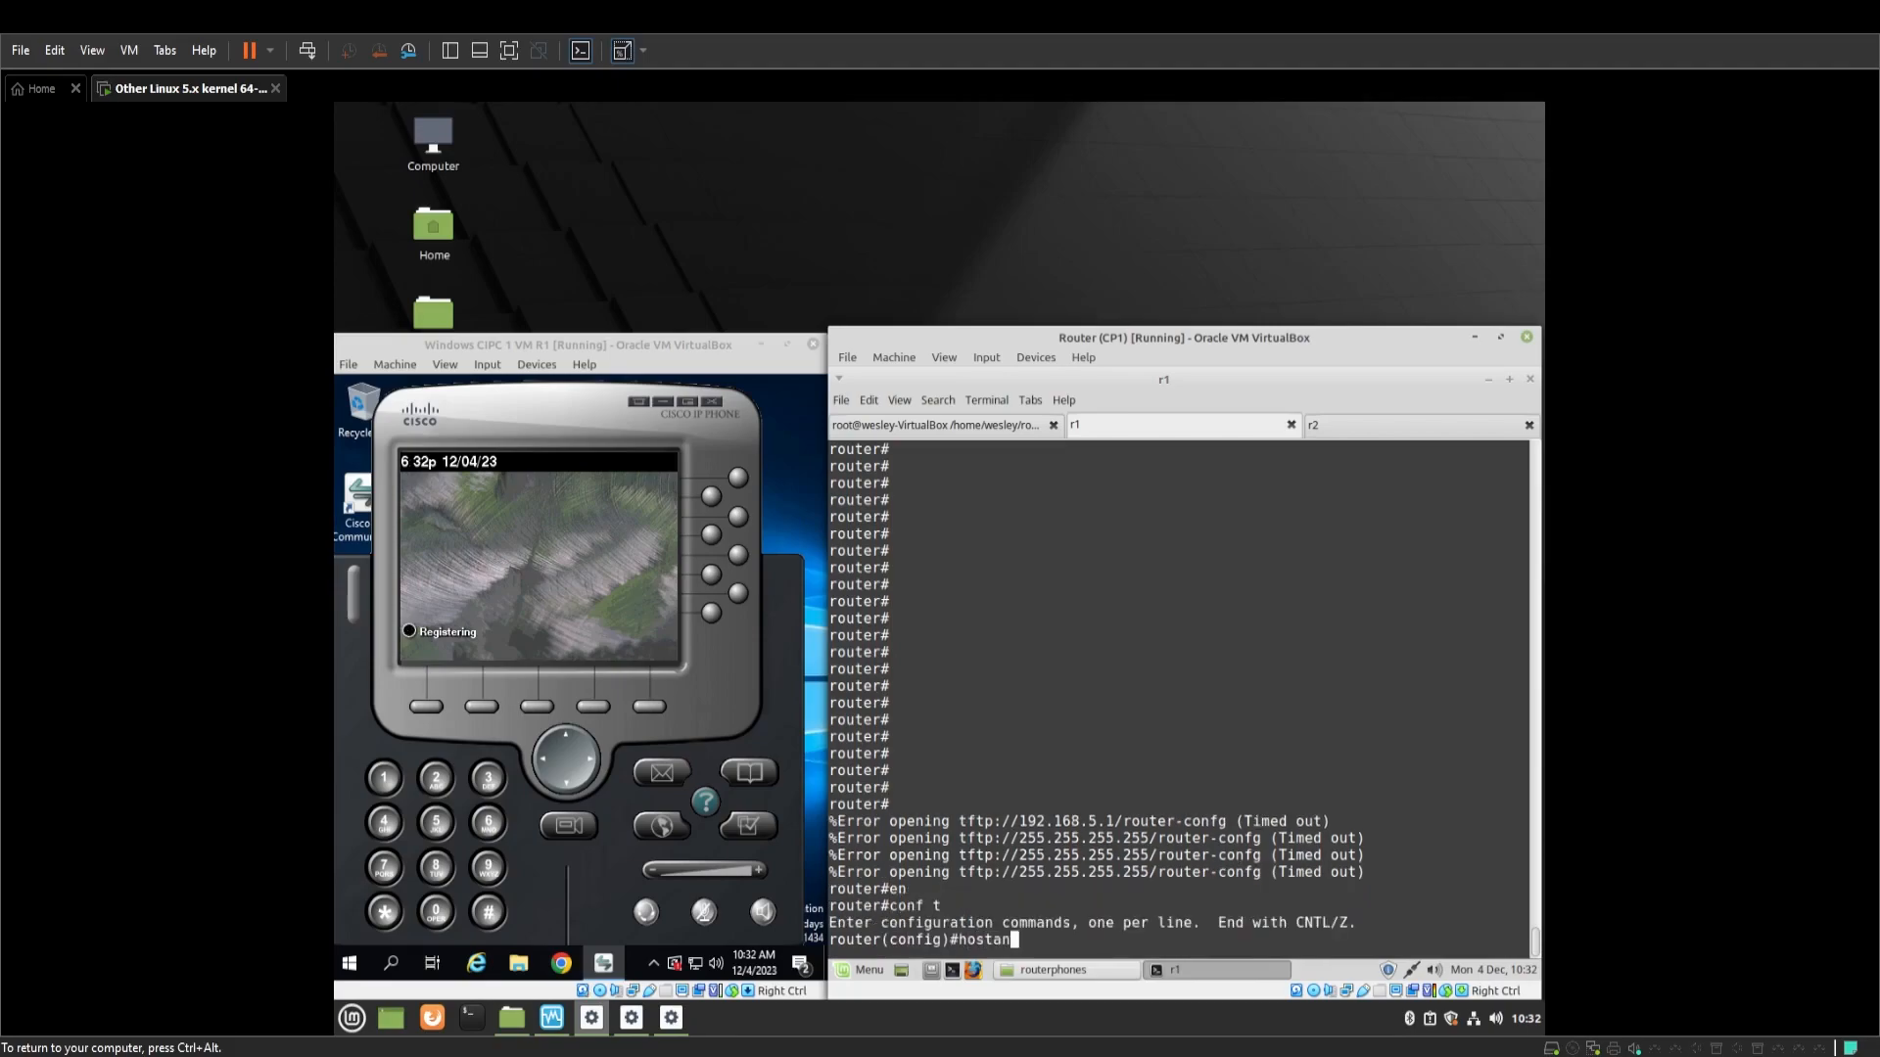
pyautogui.press('BackSpace')
pyautogui.press('BackSpace')
pyautogui.write('name R1')
pyautogui.press('Return')
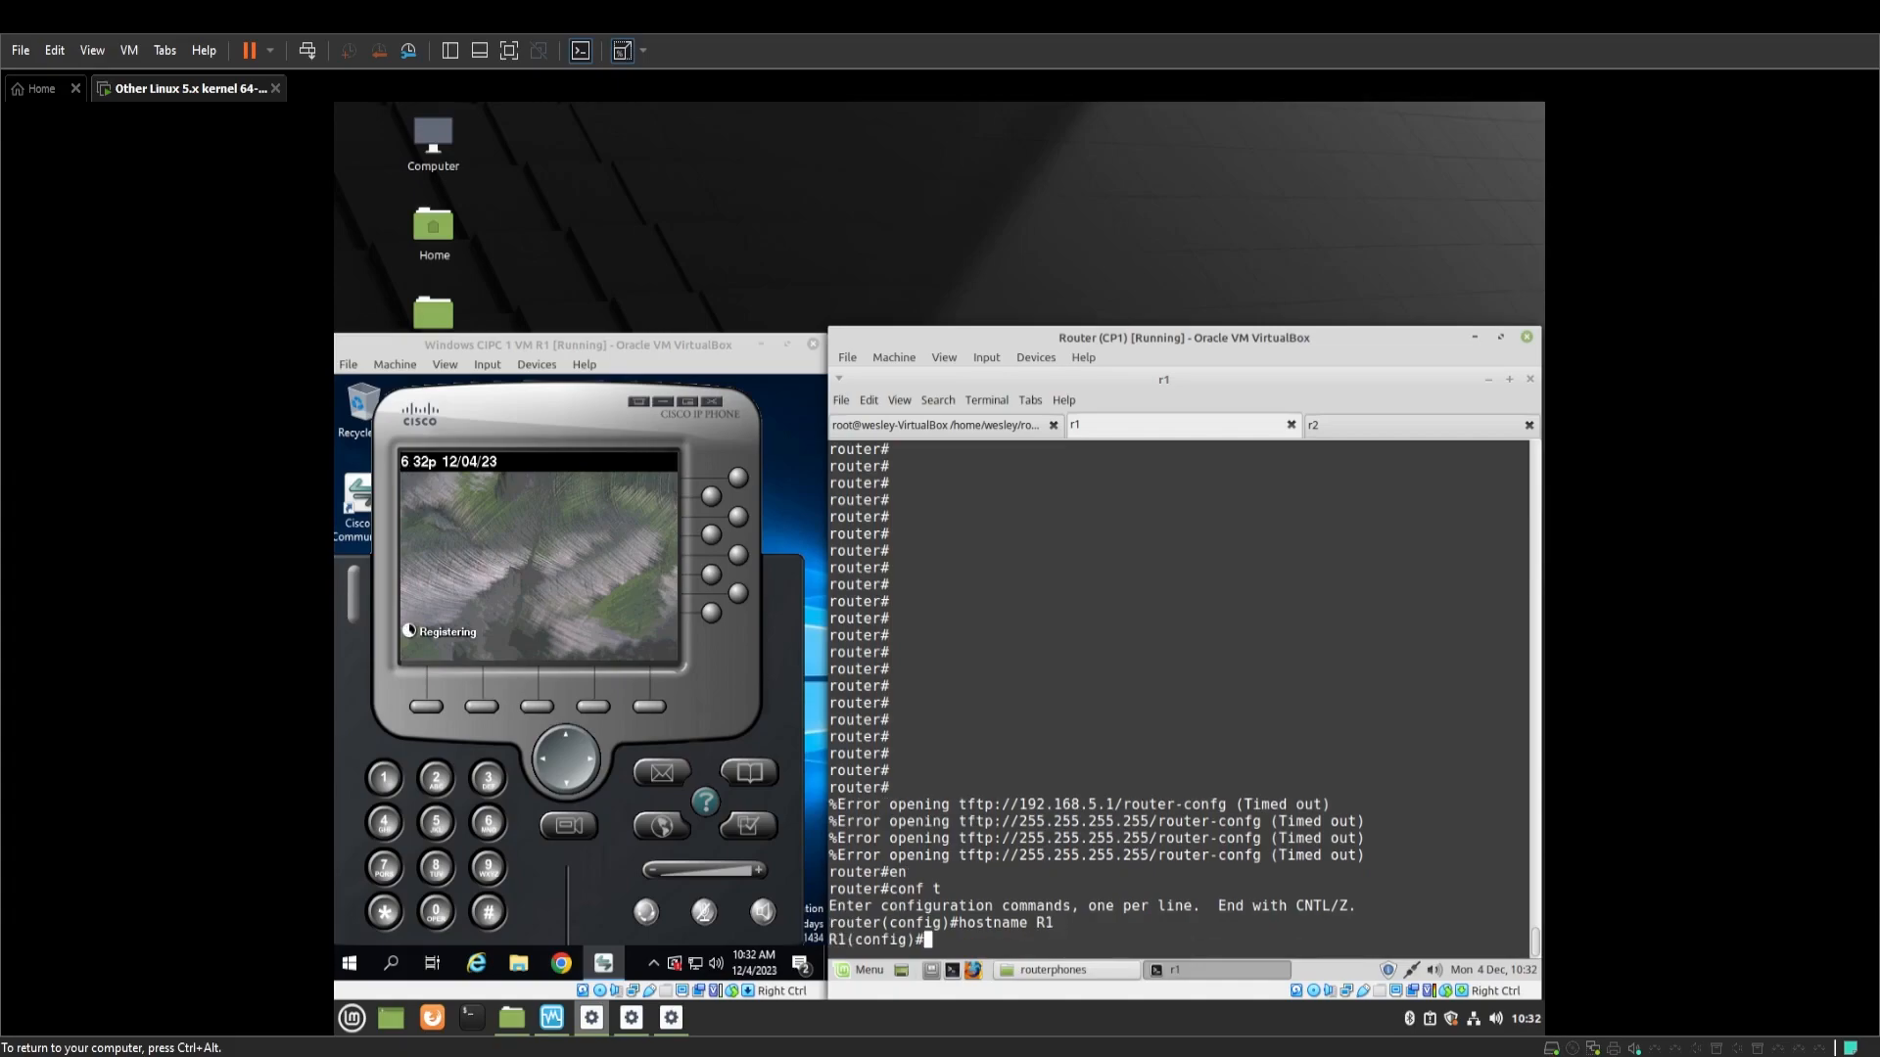
pyautogui.press('Return')
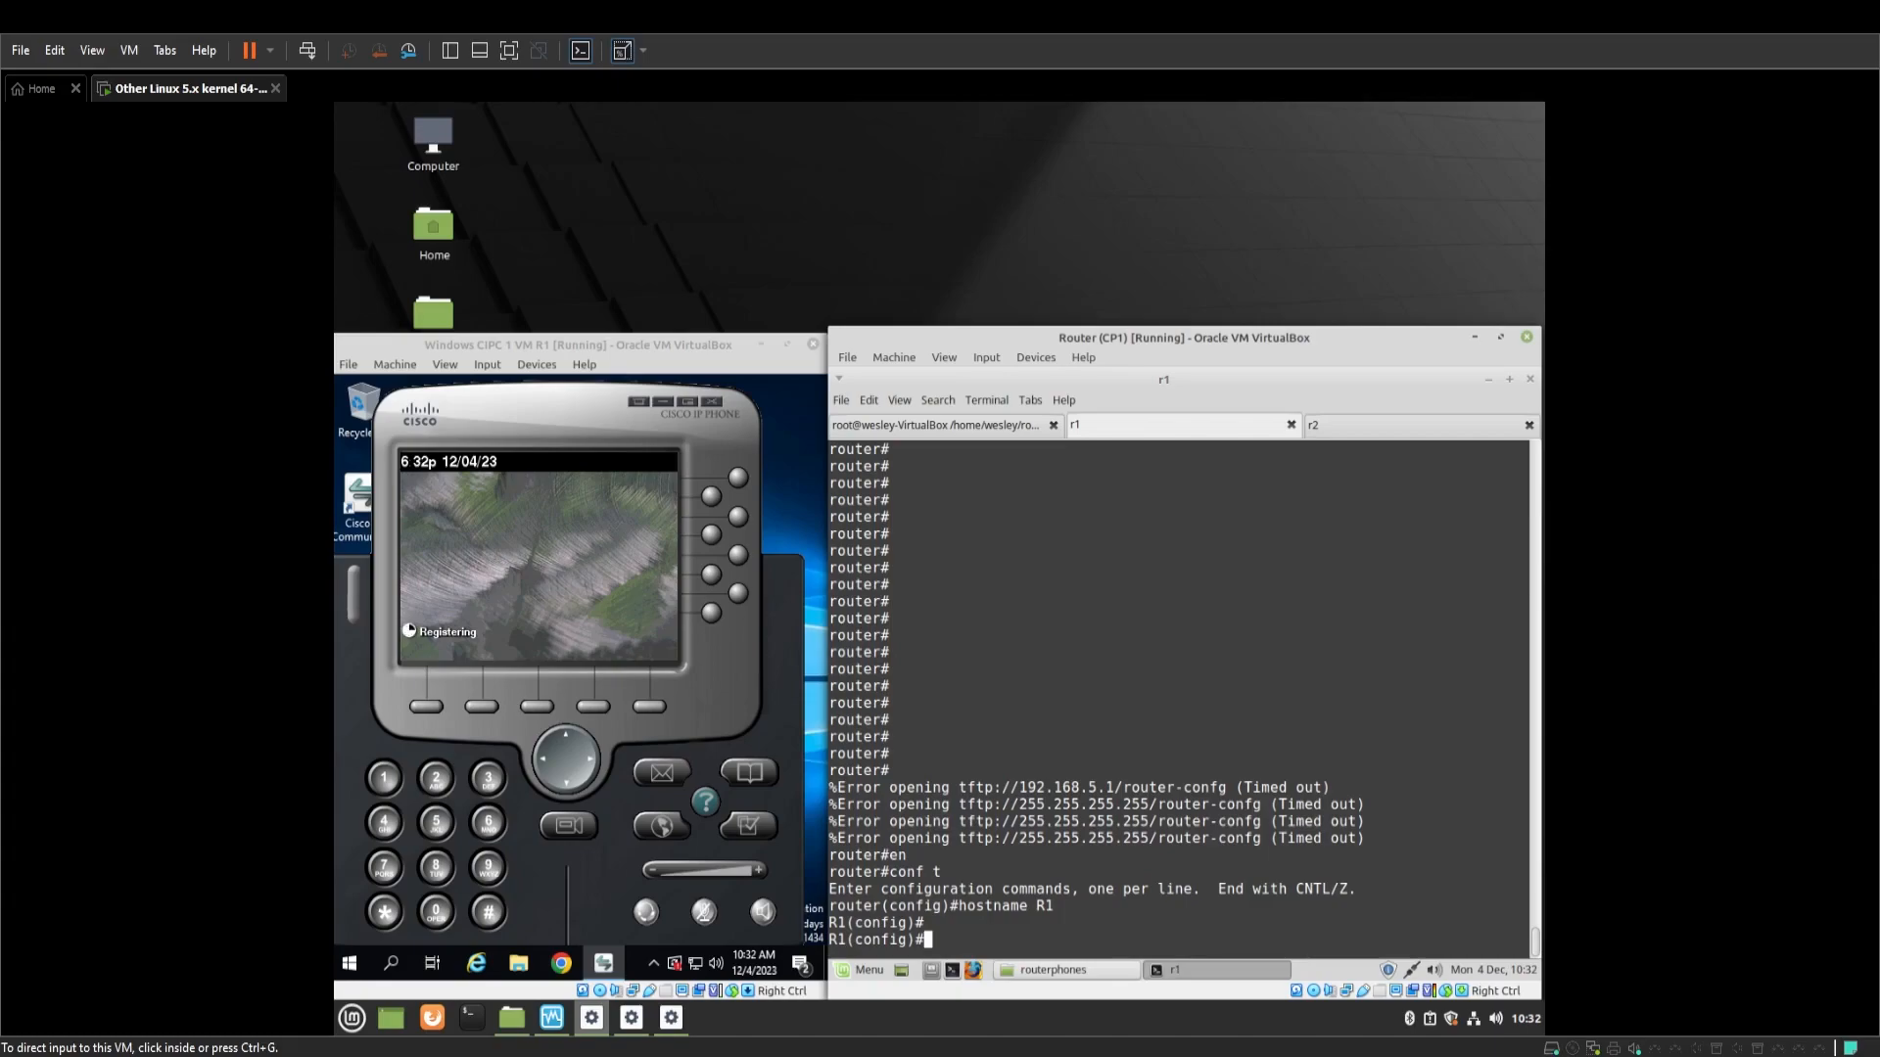
# Give interface fa0/0 address 192.168.5.100 255.255.255.0 and enable it
pyautogui.hotkey('ctrl', 'g')
pyautogui.write('itn fa')
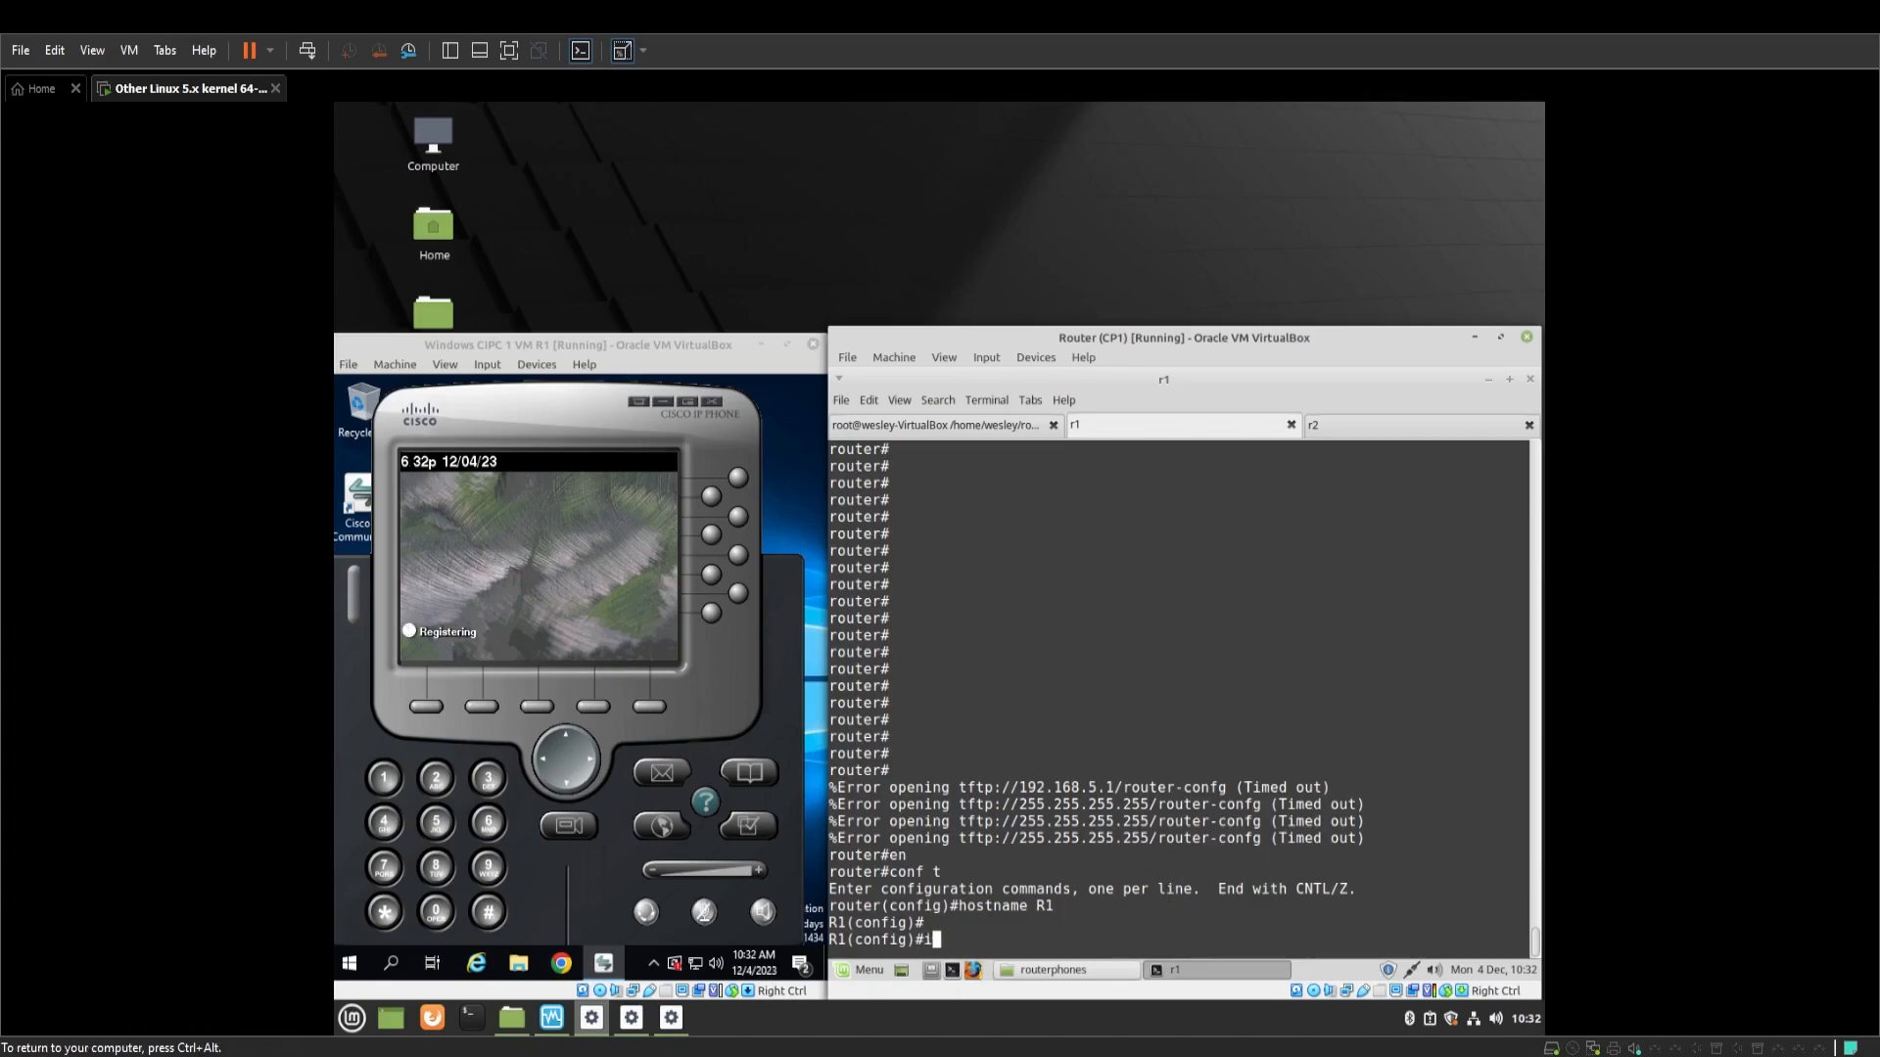
pyautogui.press('BackSpace')
pyautogui.press('BackSpace')
pyautogui.press('BackSpace')
pyautogui.press('BackSpace')
pyautogui.press('BackSpace')
pyautogui.write('nt fa0/0')
pyautogui.press('Return')
pyautogui.hotkey('ctrl', 'alt')
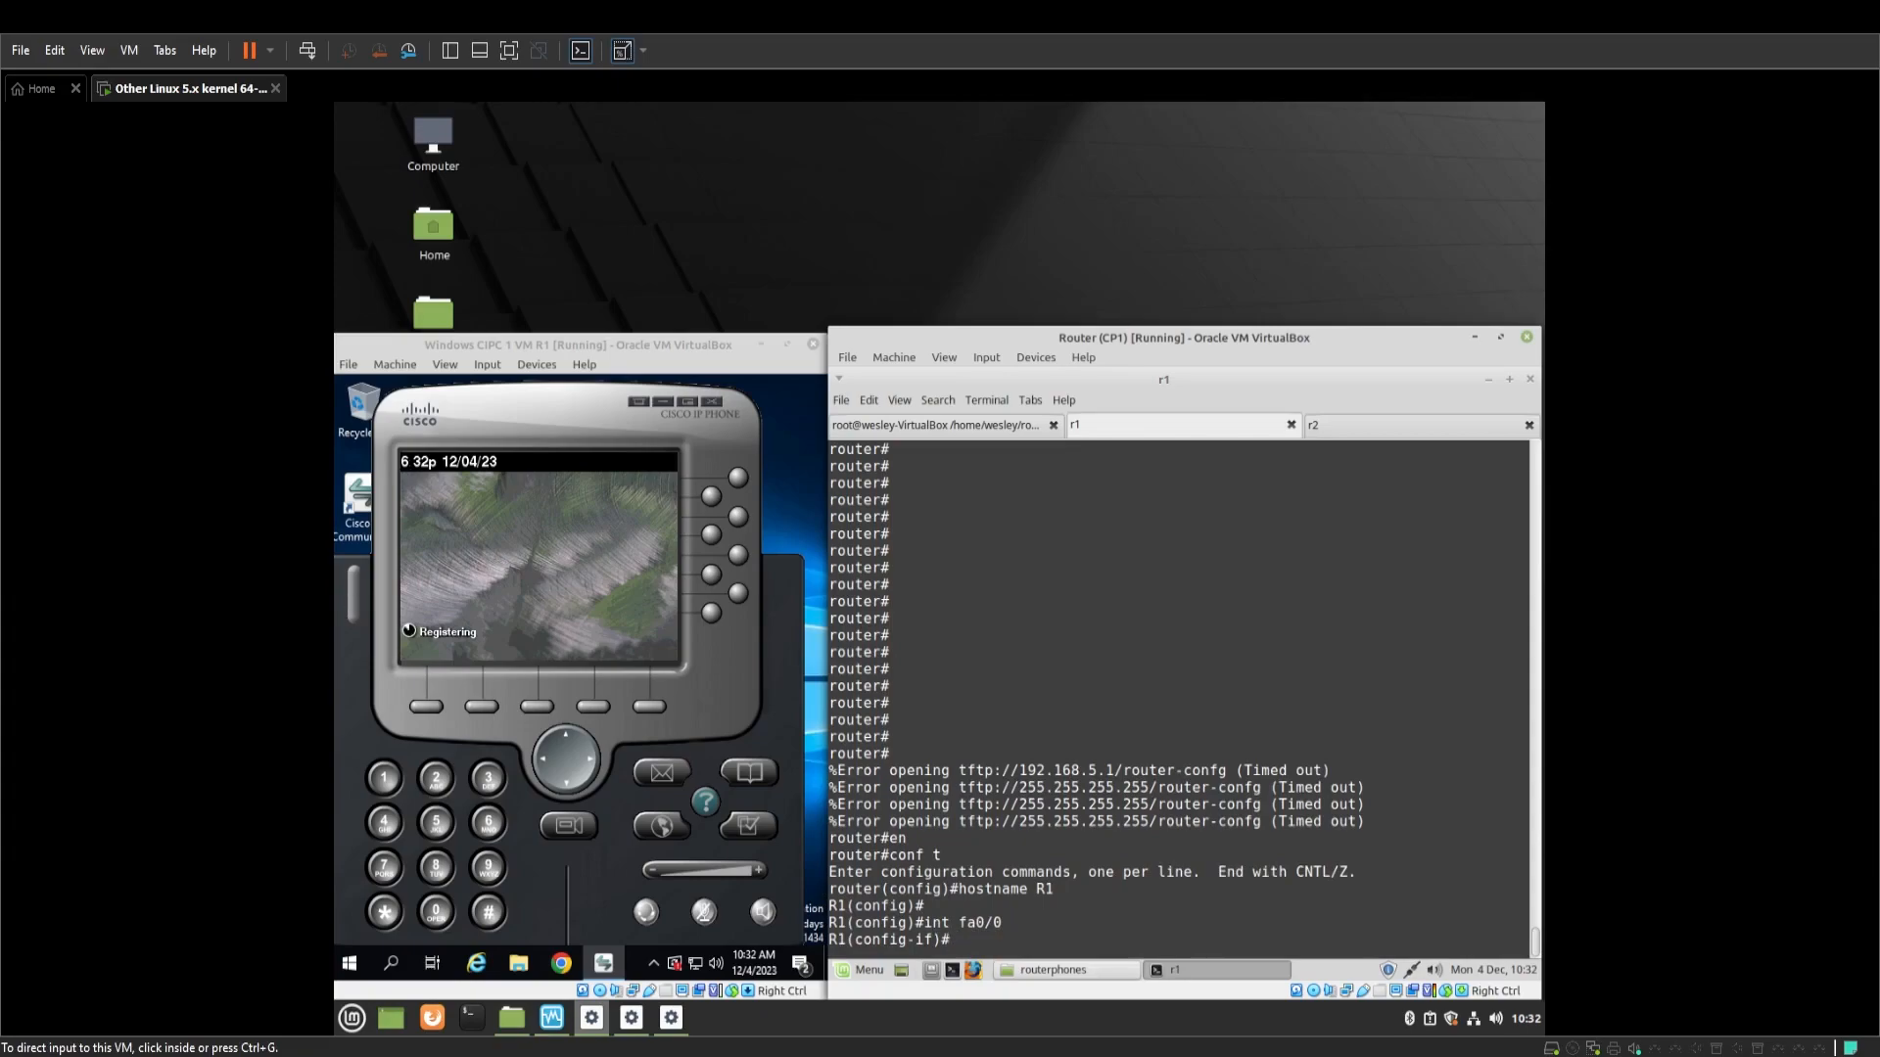
pyautogui.click(1241, 764)
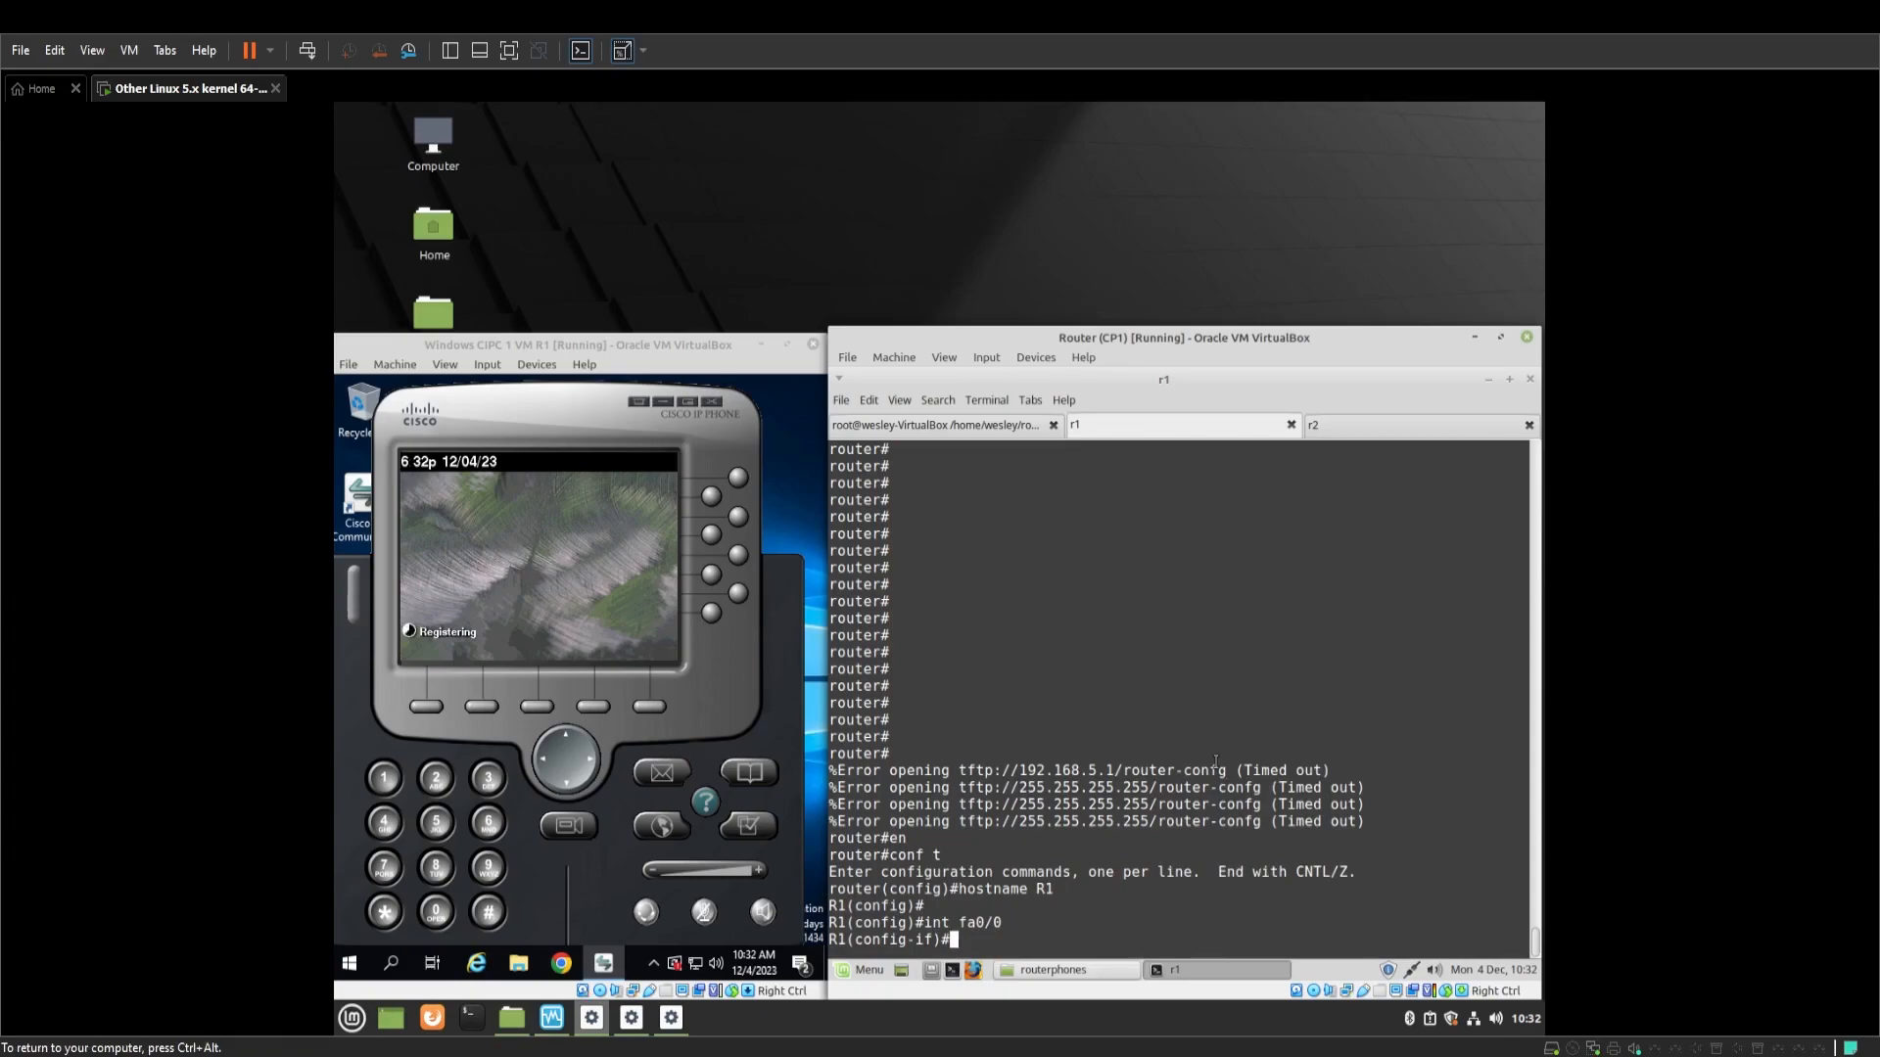
pyautogui.write('ip add 192.168.5.100 255.255.255.0')
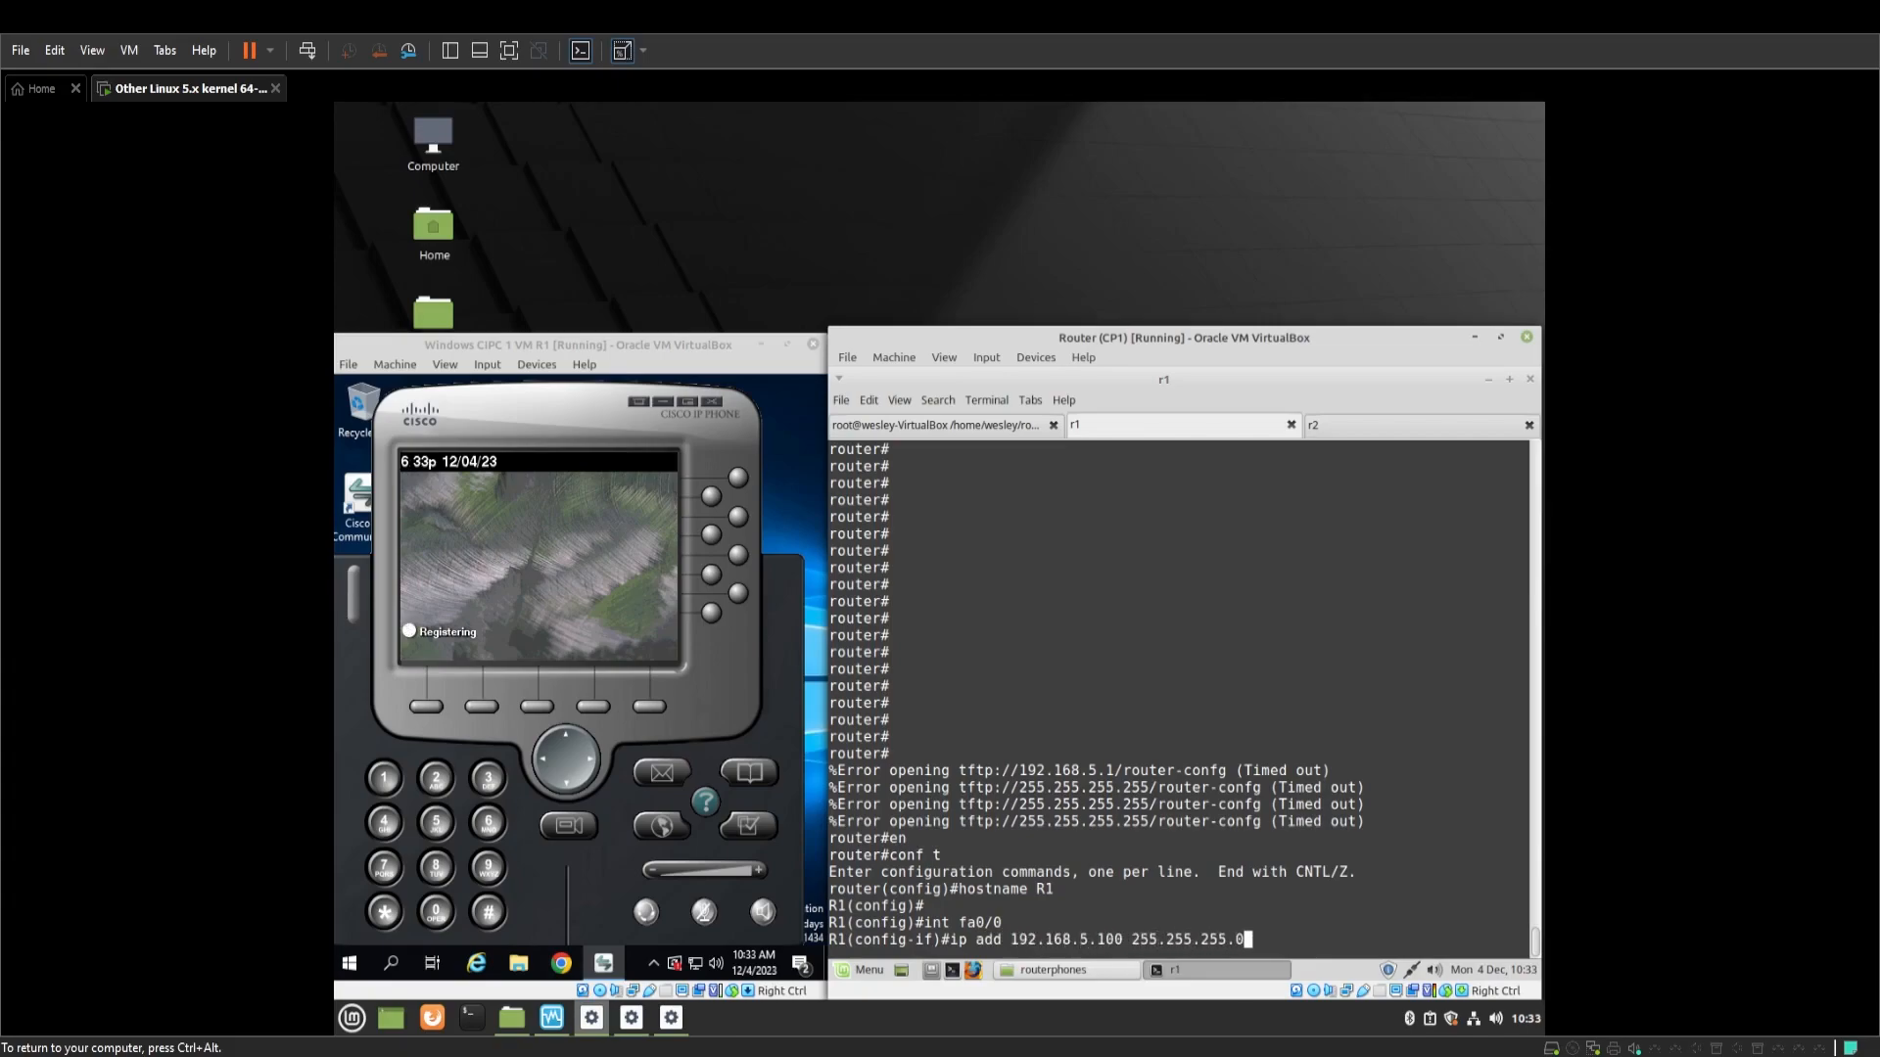
pyautogui.press('Return')
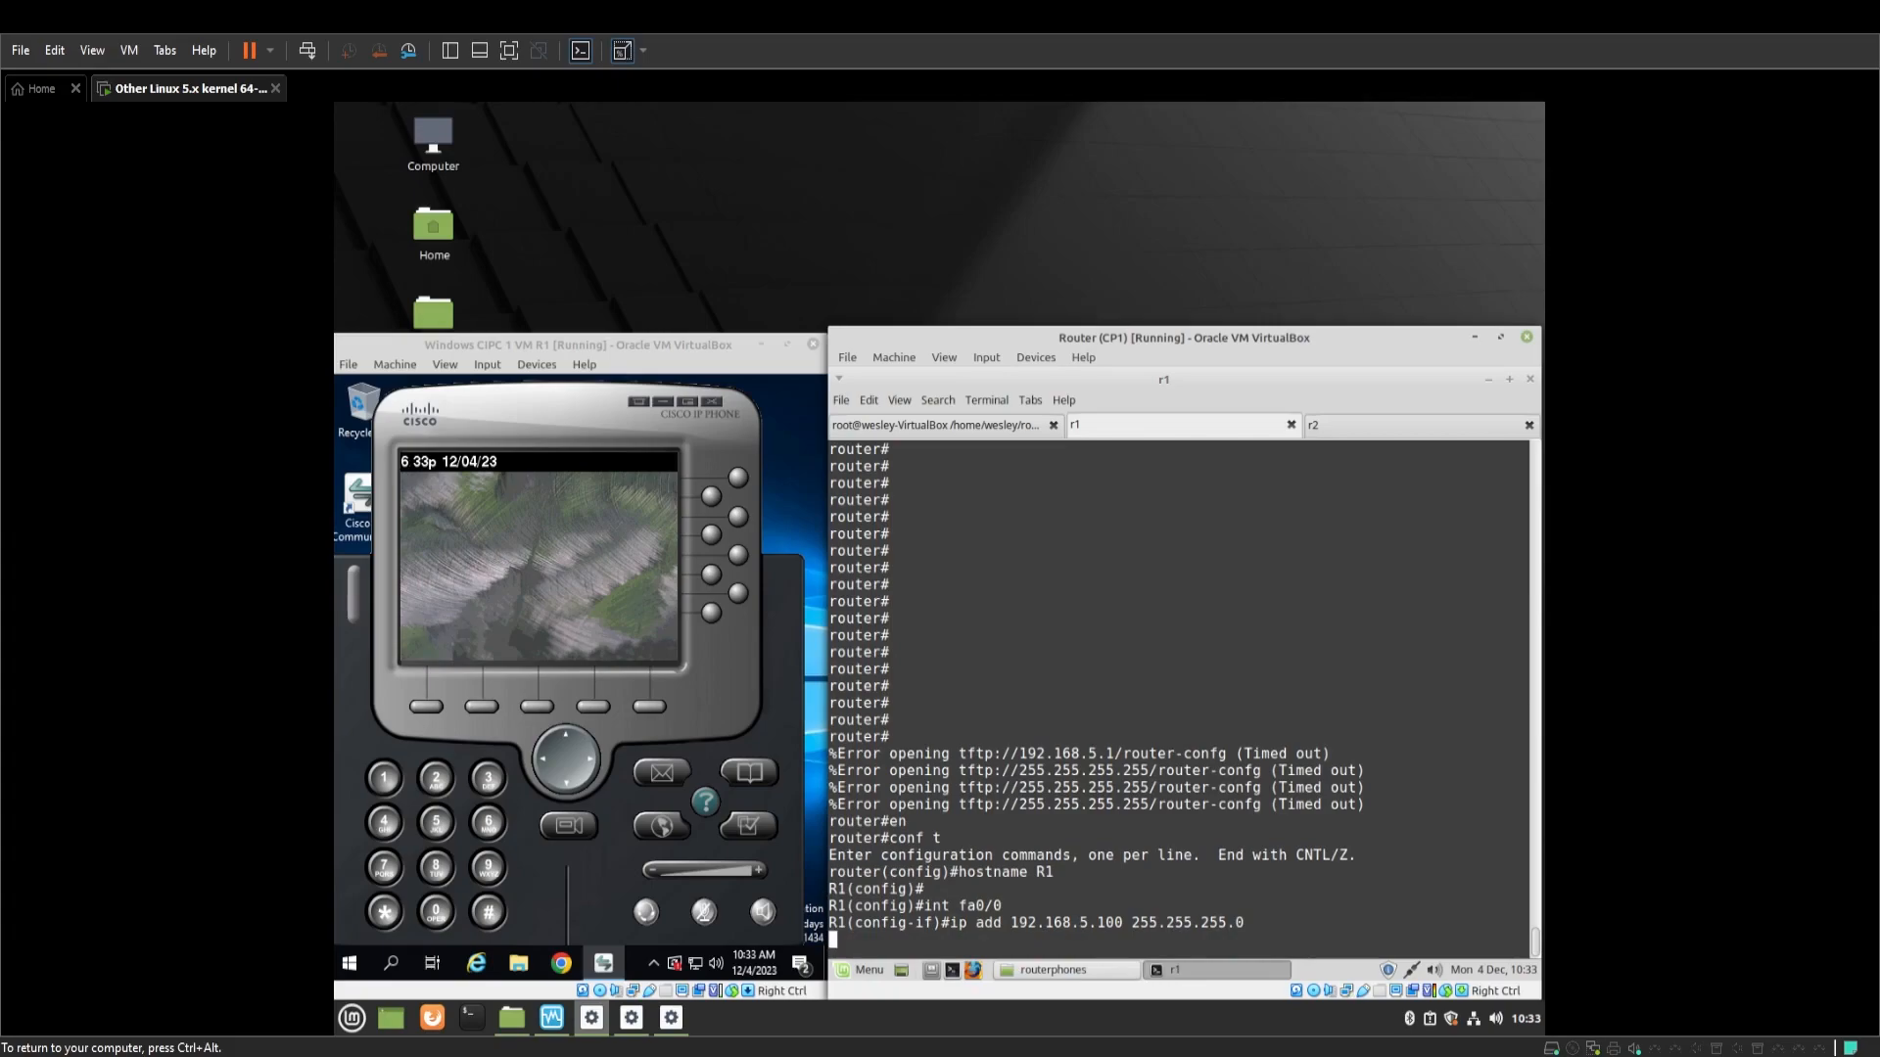
pyautogui.write('no sh')
pyautogui.press('Return')
pyautogui.press('Return')
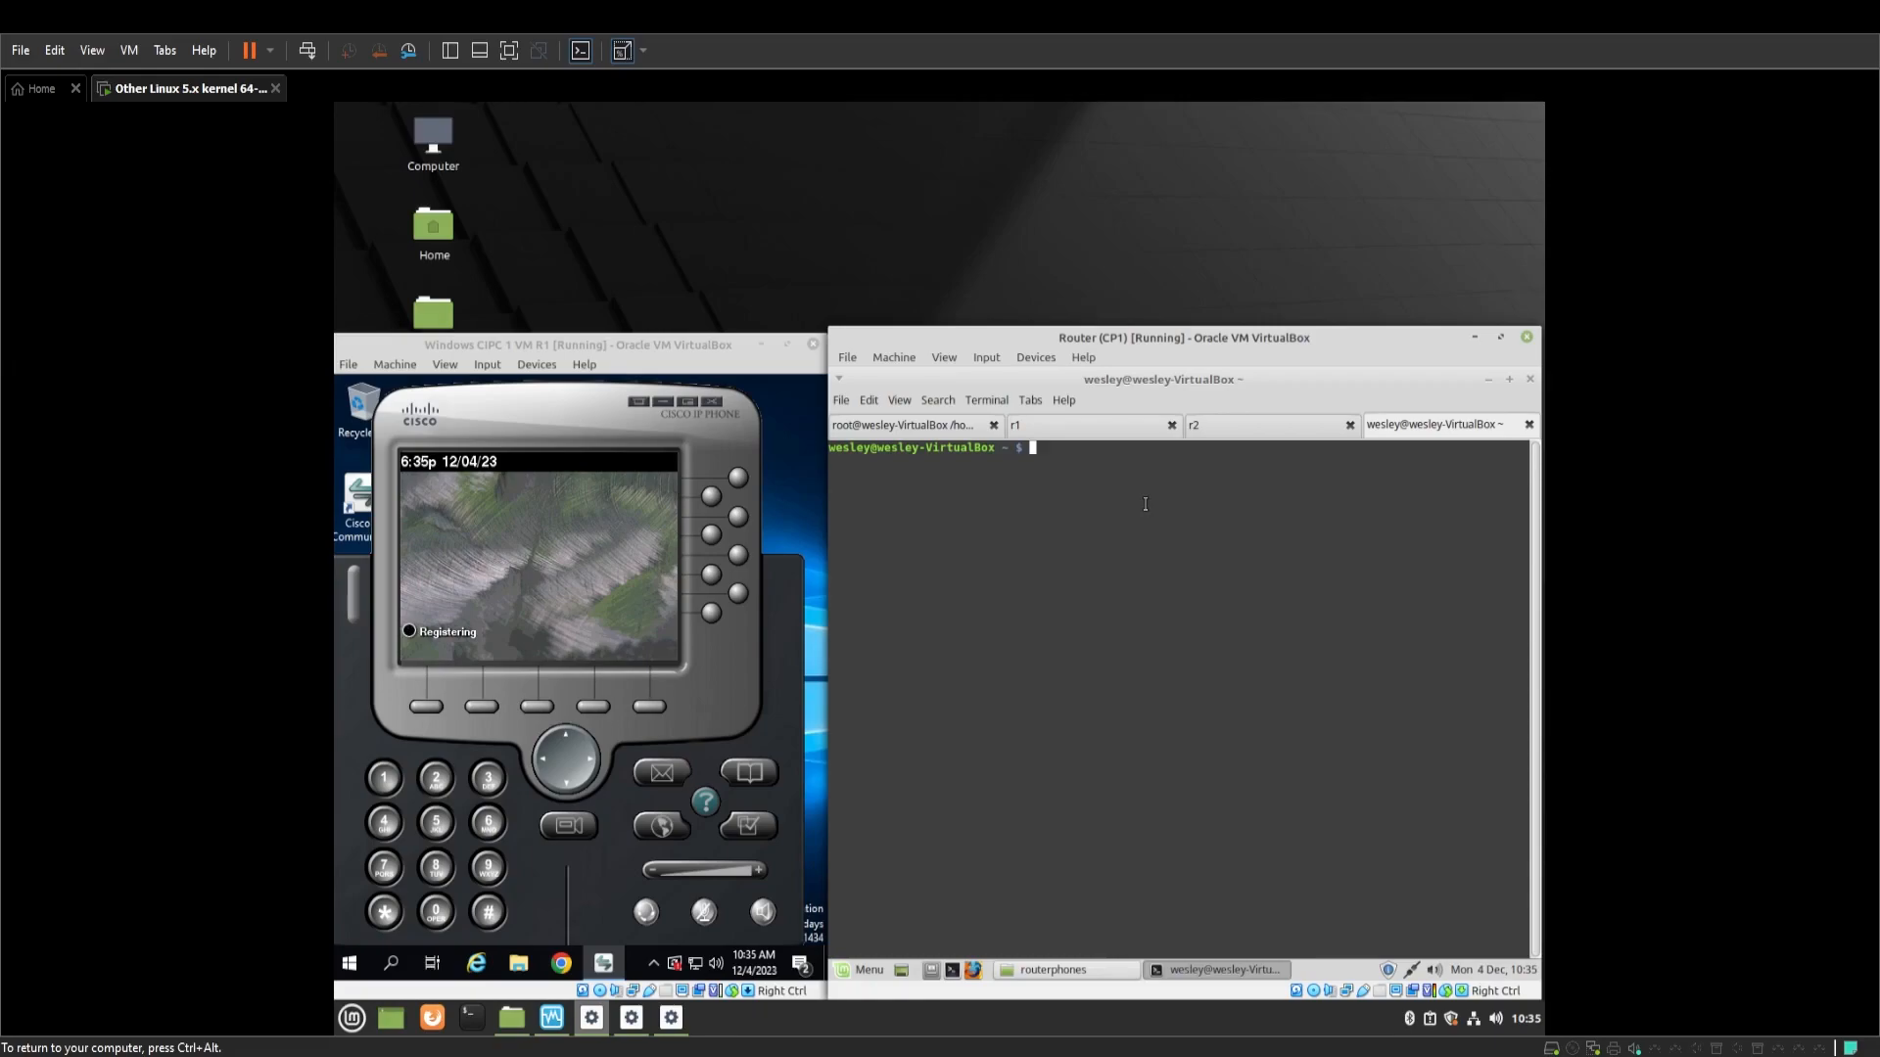
# Try adding tap1 to br0 with sudo brctl, which only prints usage output
pyautogui.write('sudo brctl tap1')
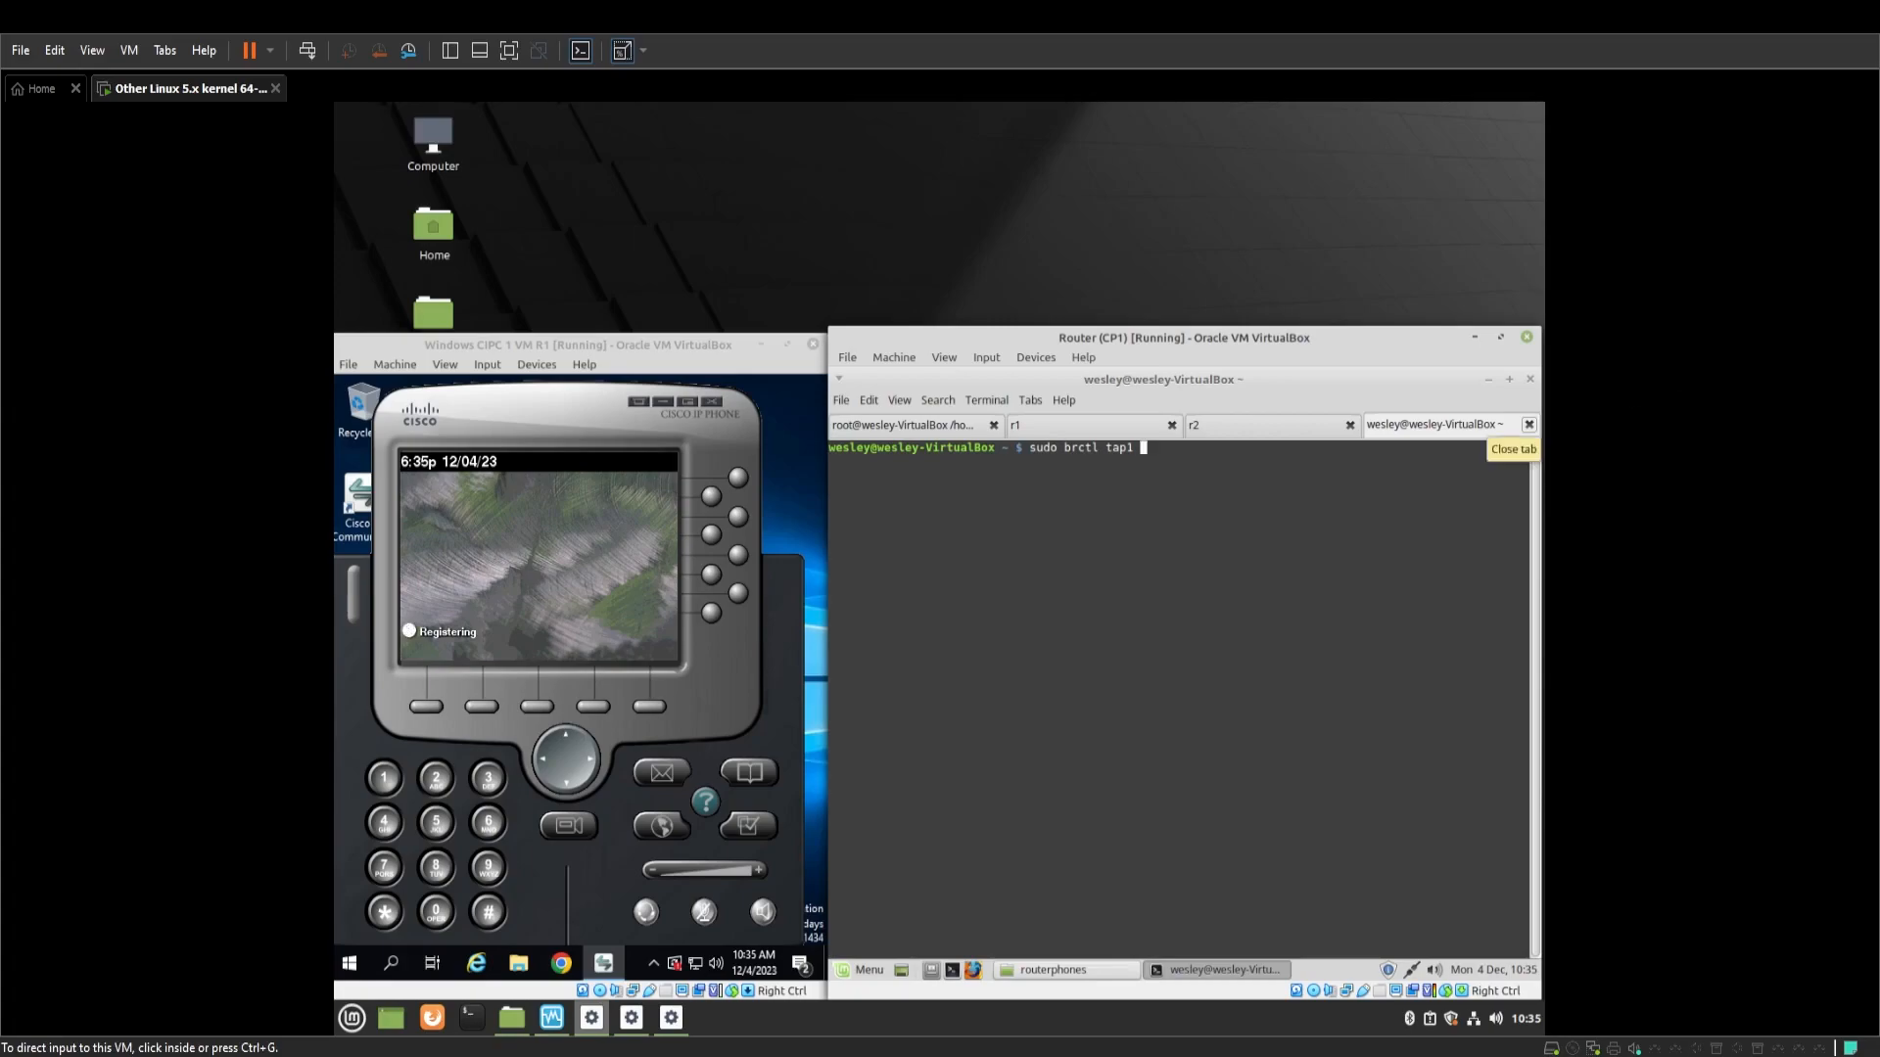
pyautogui.press('BackSpace')
pyautogui.press('BackSpace')
pyautogui.press('BackSpace')
pyautogui.press('BackSpace')
pyautogui.press('BackSpace')
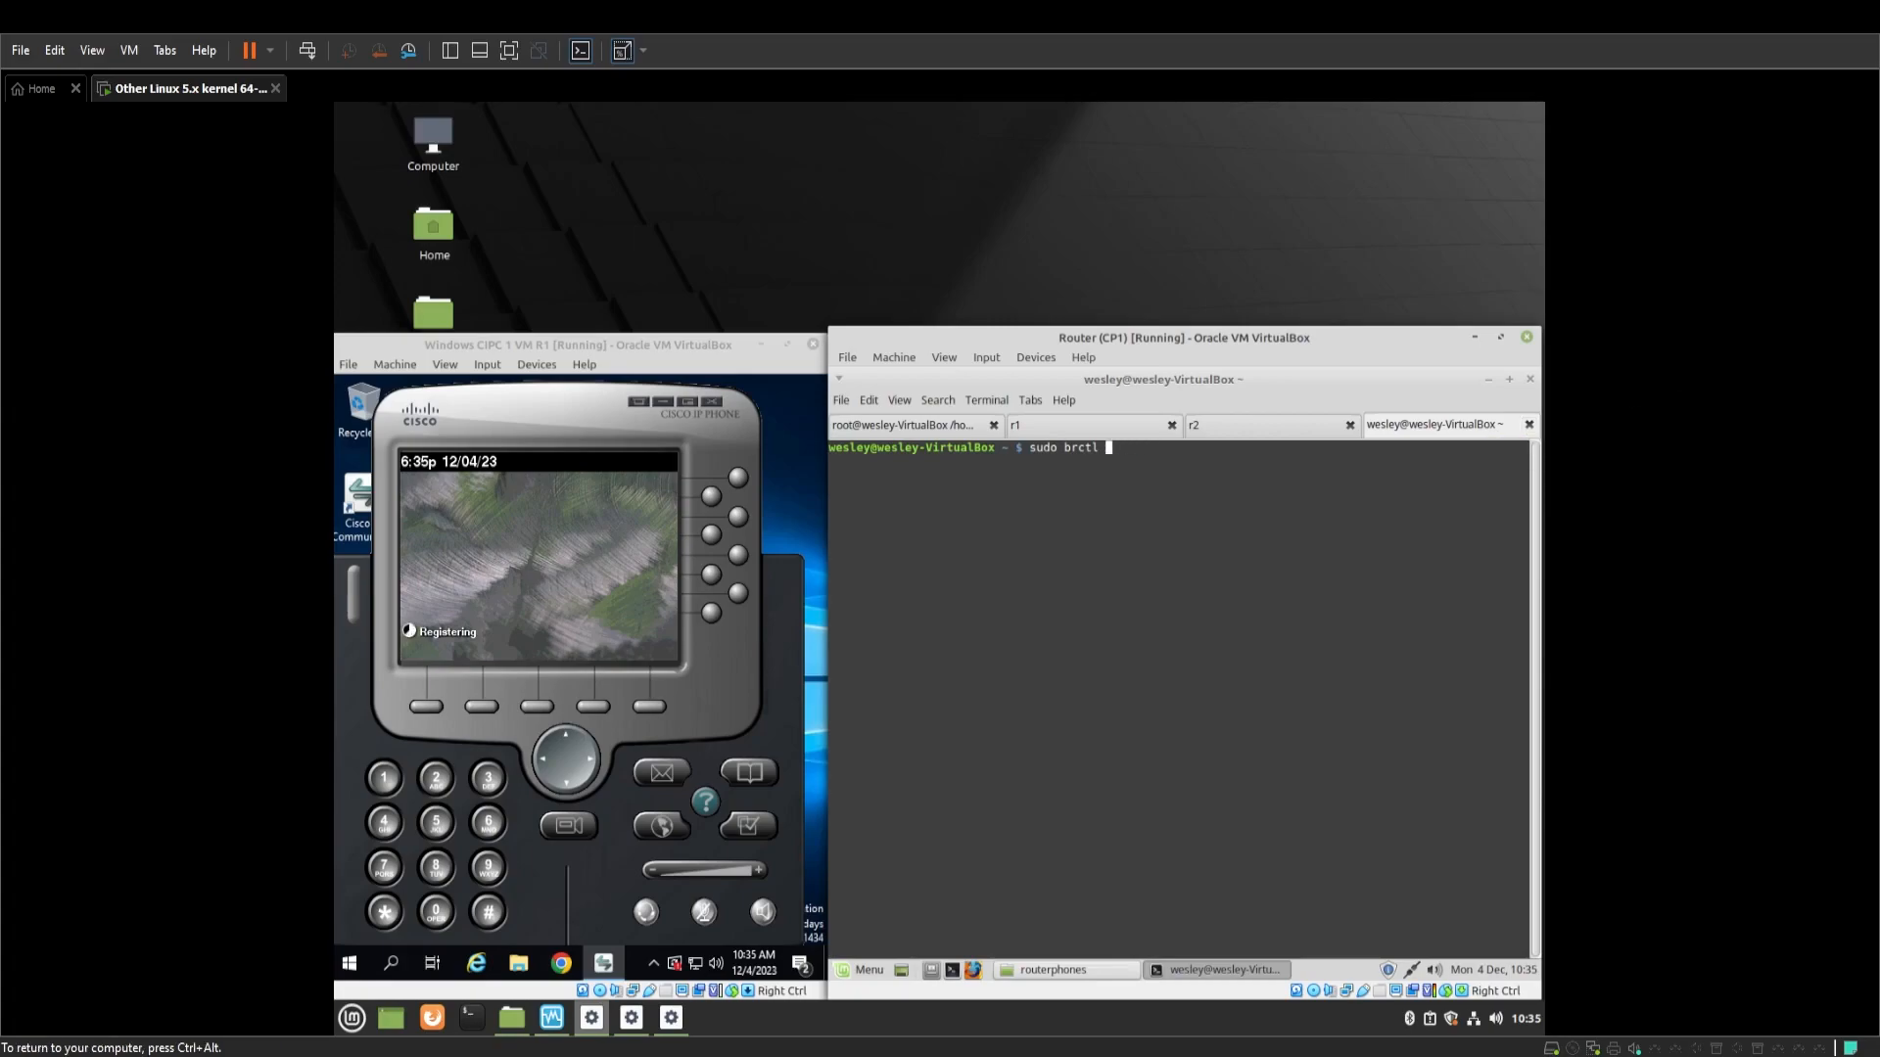
pyautogui.write('br0 tap1')
pyautogui.press('Return')
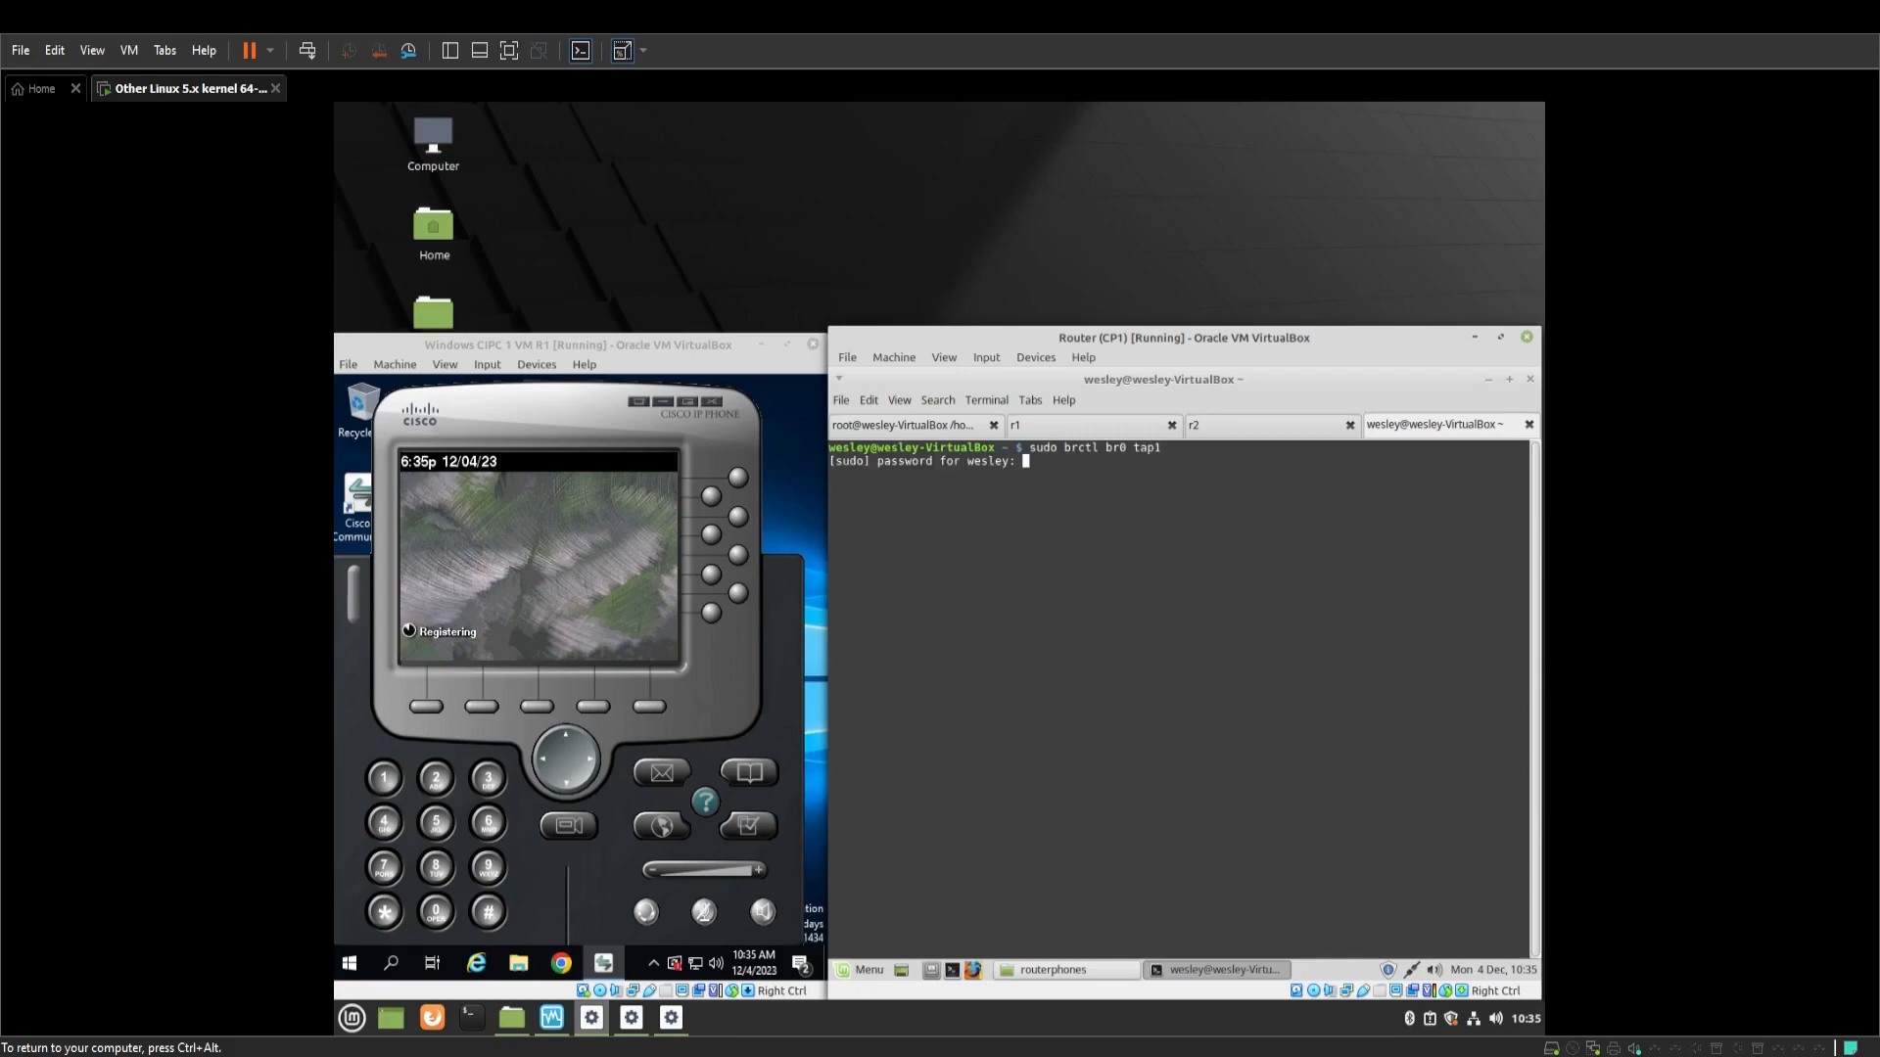
pyautogui.press('Return')
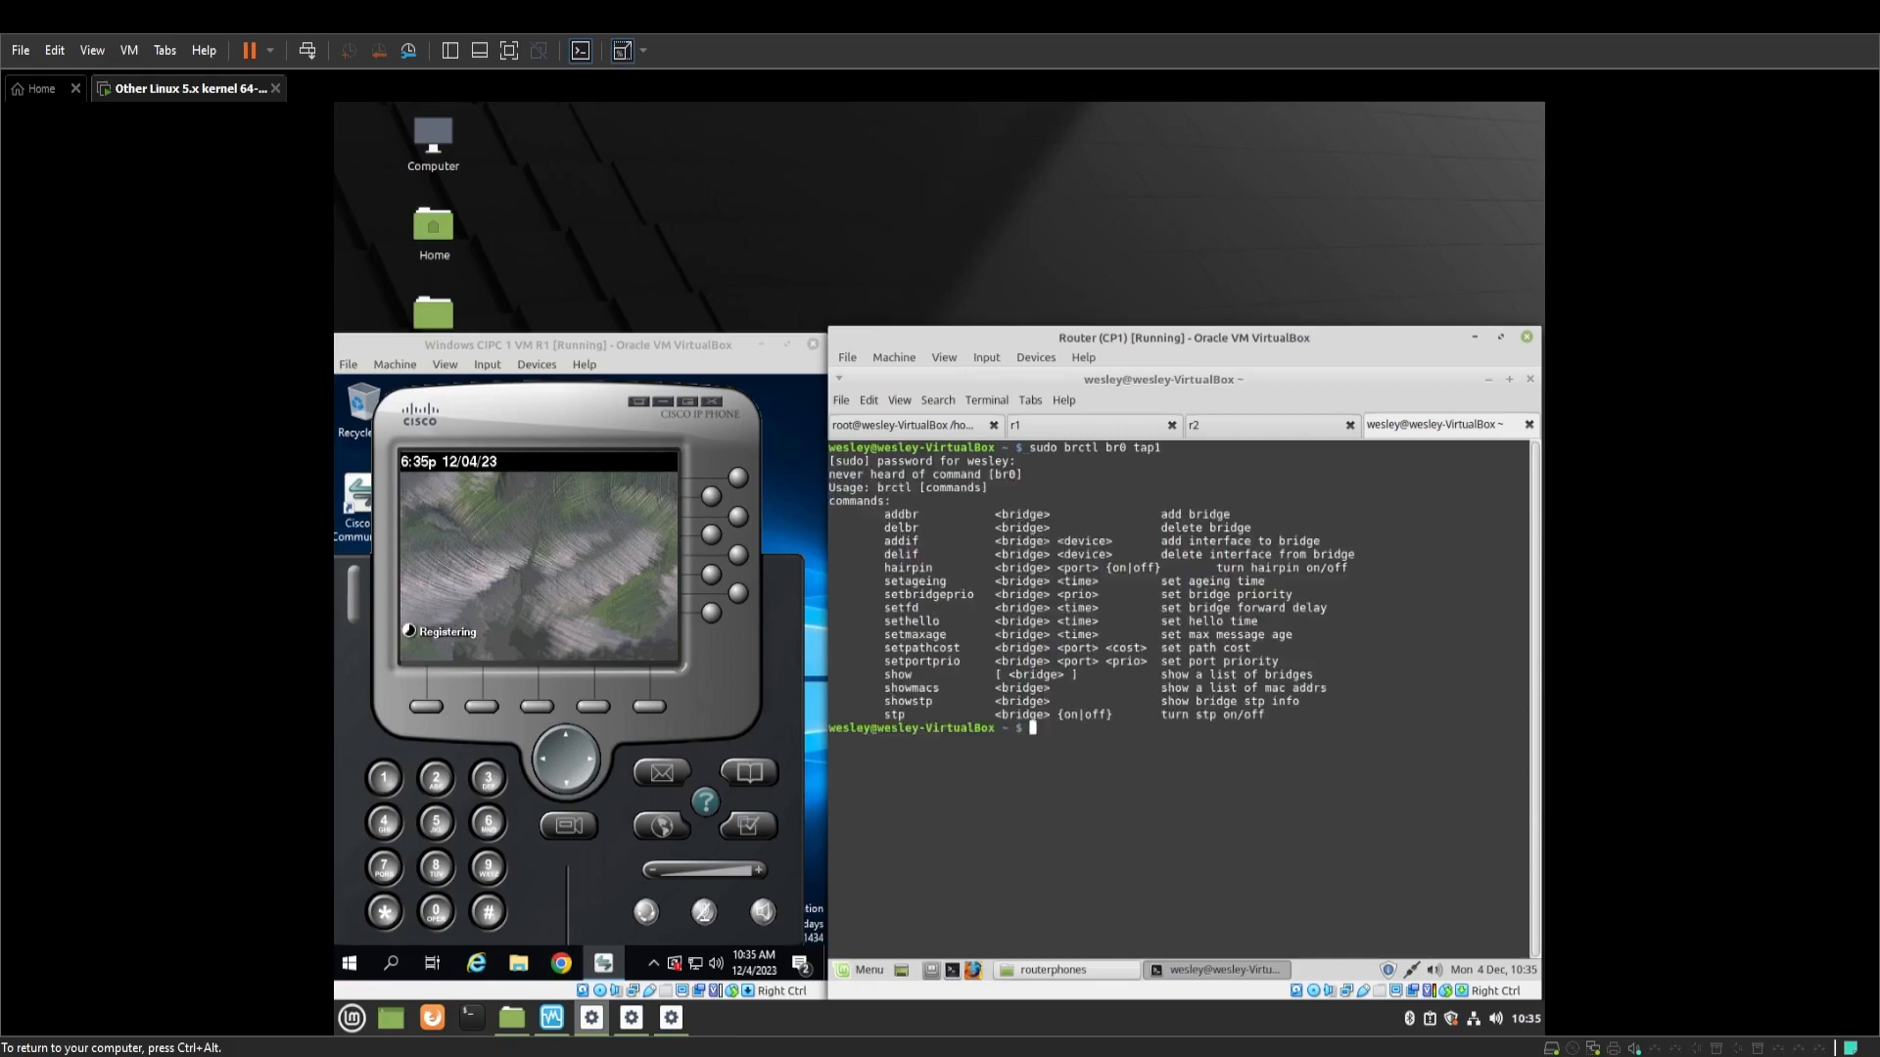
pyautogui.press('Return')
pyautogui.press('Return')
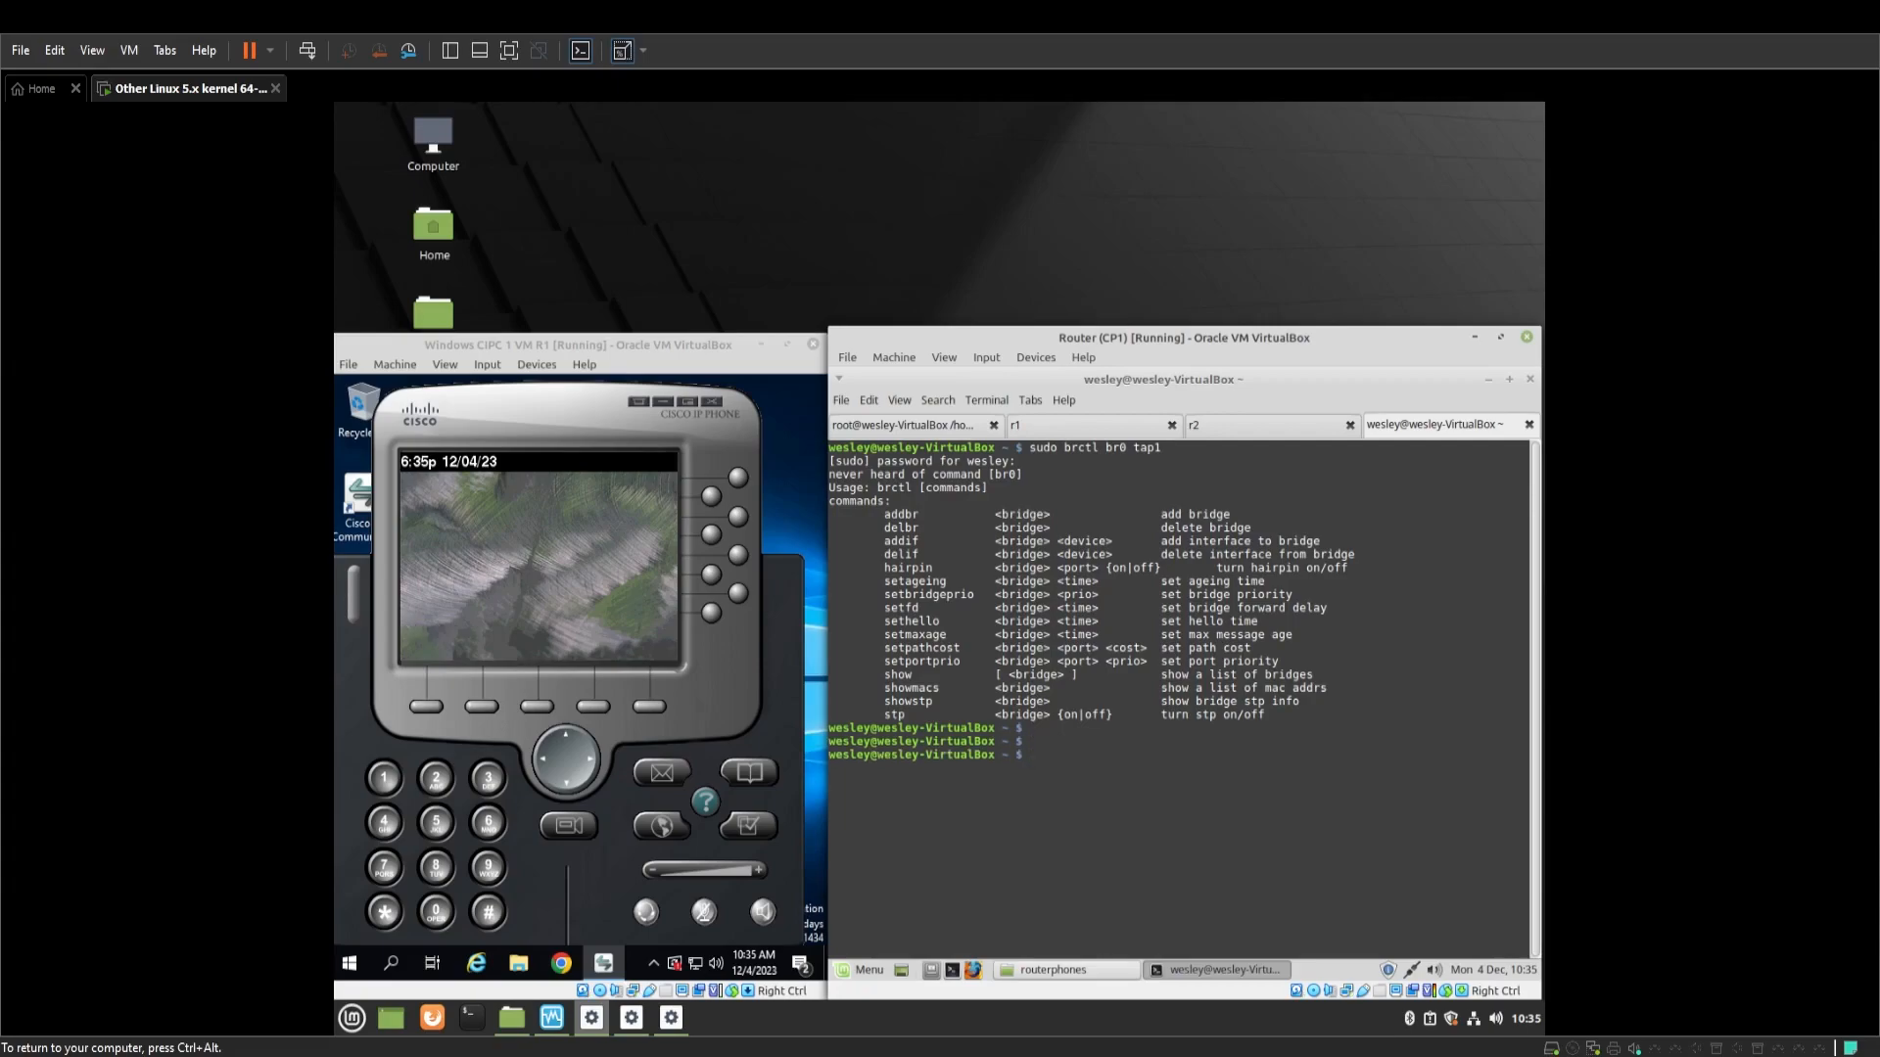
# From a root shell, add tap1 to bridge br0 and bring tap1 up
pyautogui.write('su')
pyautogui.press('BackSpace')
pyautogui.press('BackSpace')
pyautogui.write('sudo su')
pyautogui.press('Return')
pyautogui.write('brctl addif ')
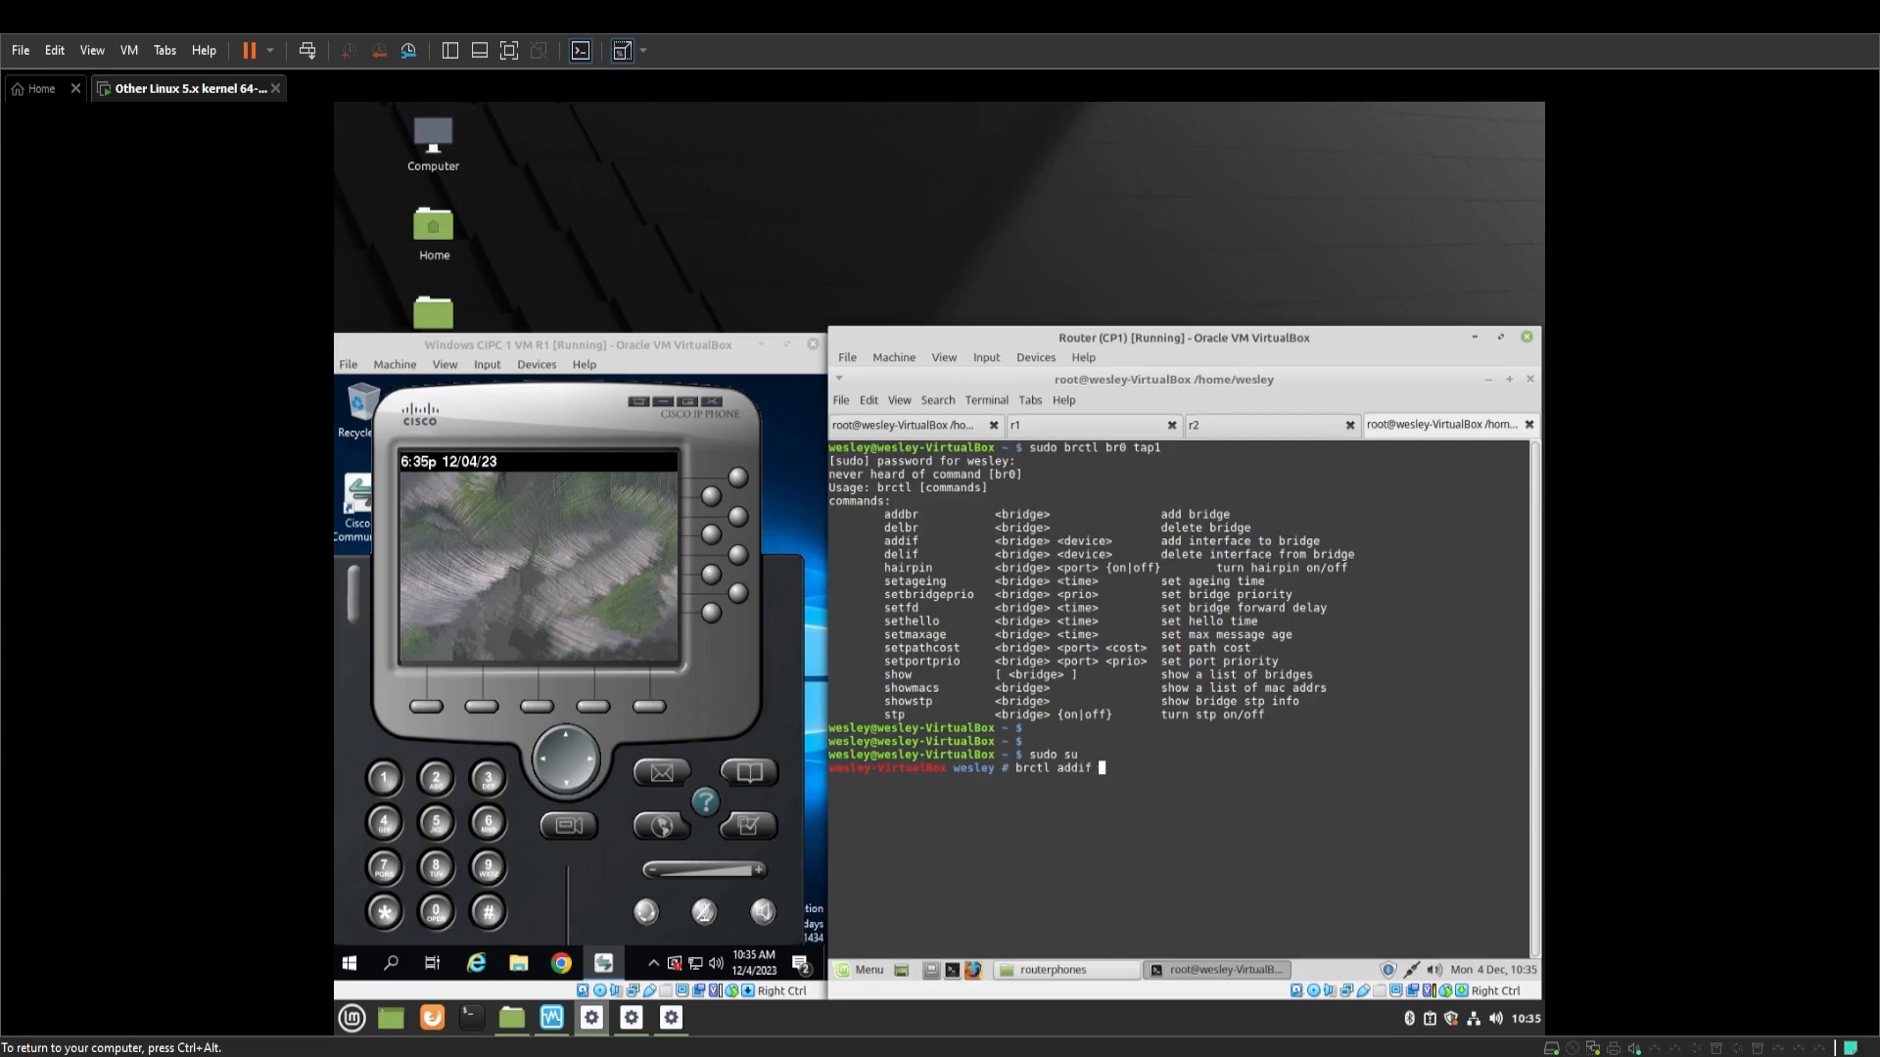
pyautogui.write('br0 tap1')
pyautogui.press('Return')
pyautogui.write('ifconfig ta')
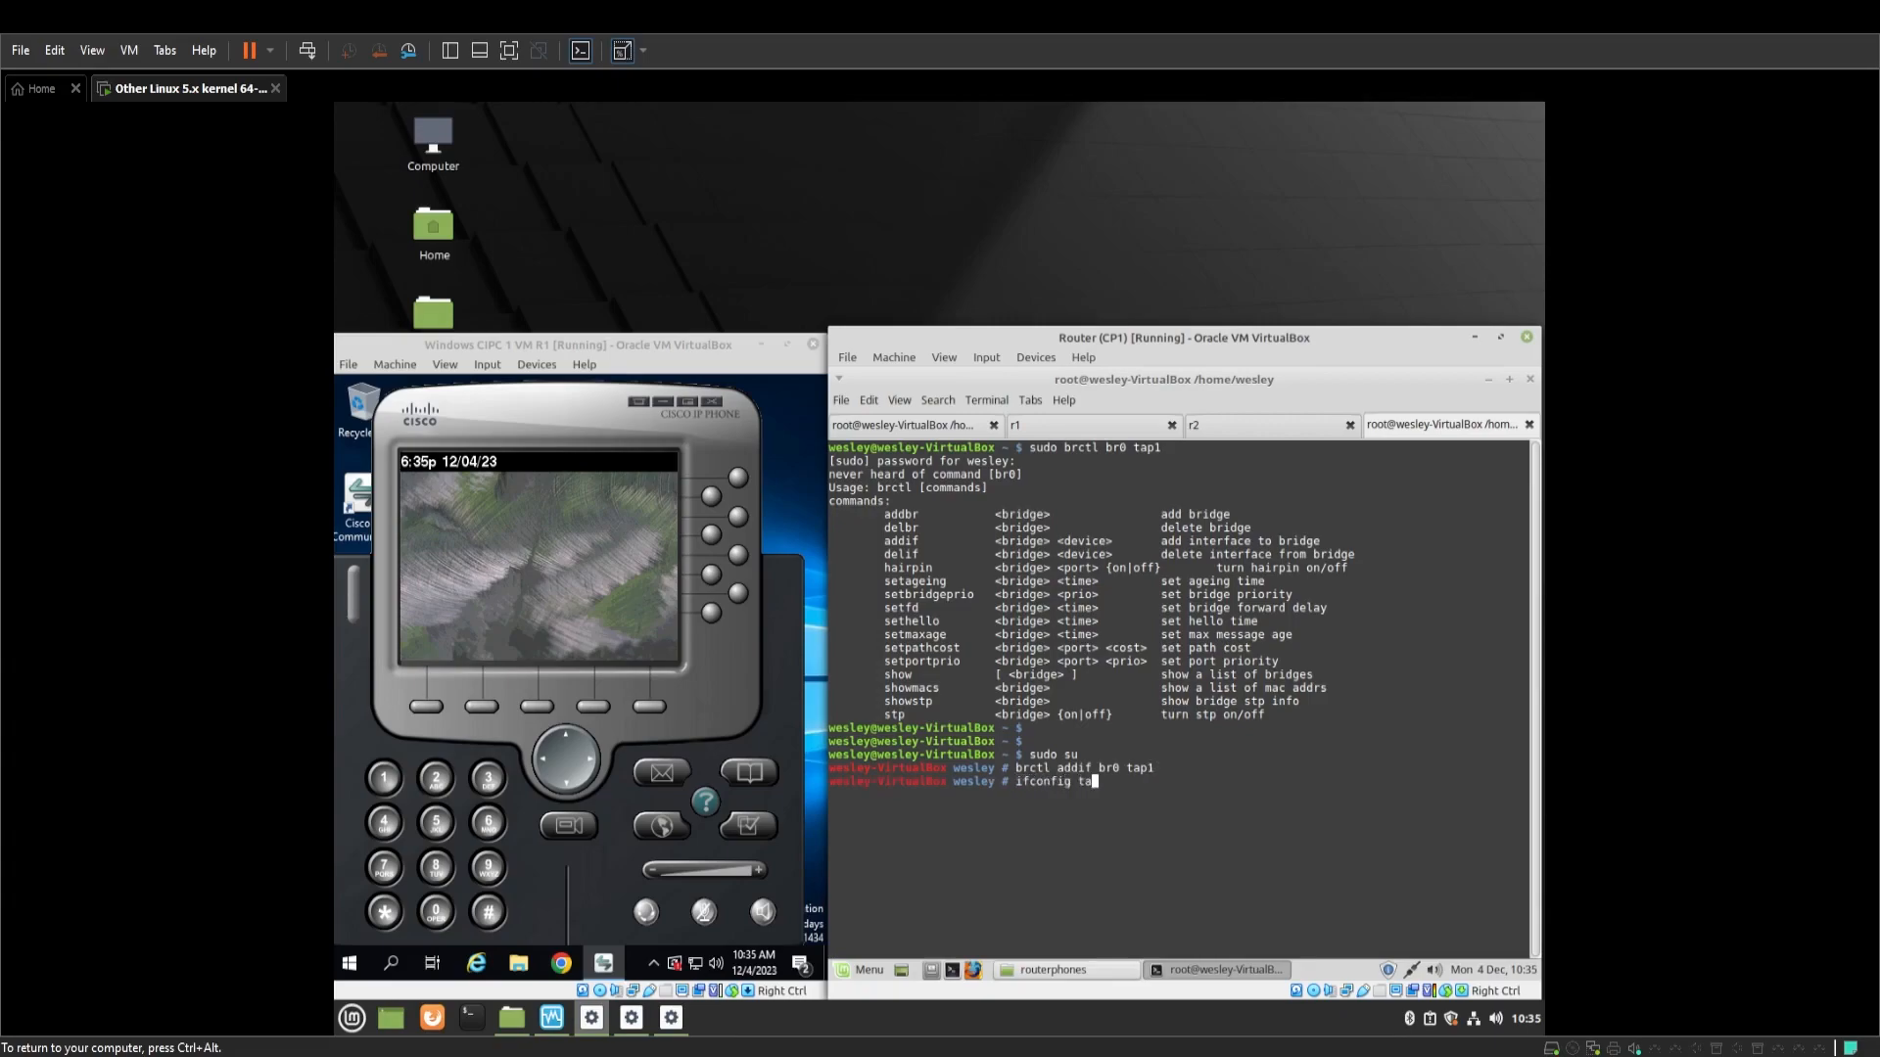
pyautogui.write('p1 up')
pyautogui.press('Return')
pyautogui.press('Return')
# Switch to the r1 console and enter telephony-service configuration mode
pyautogui.click(1114, 431)
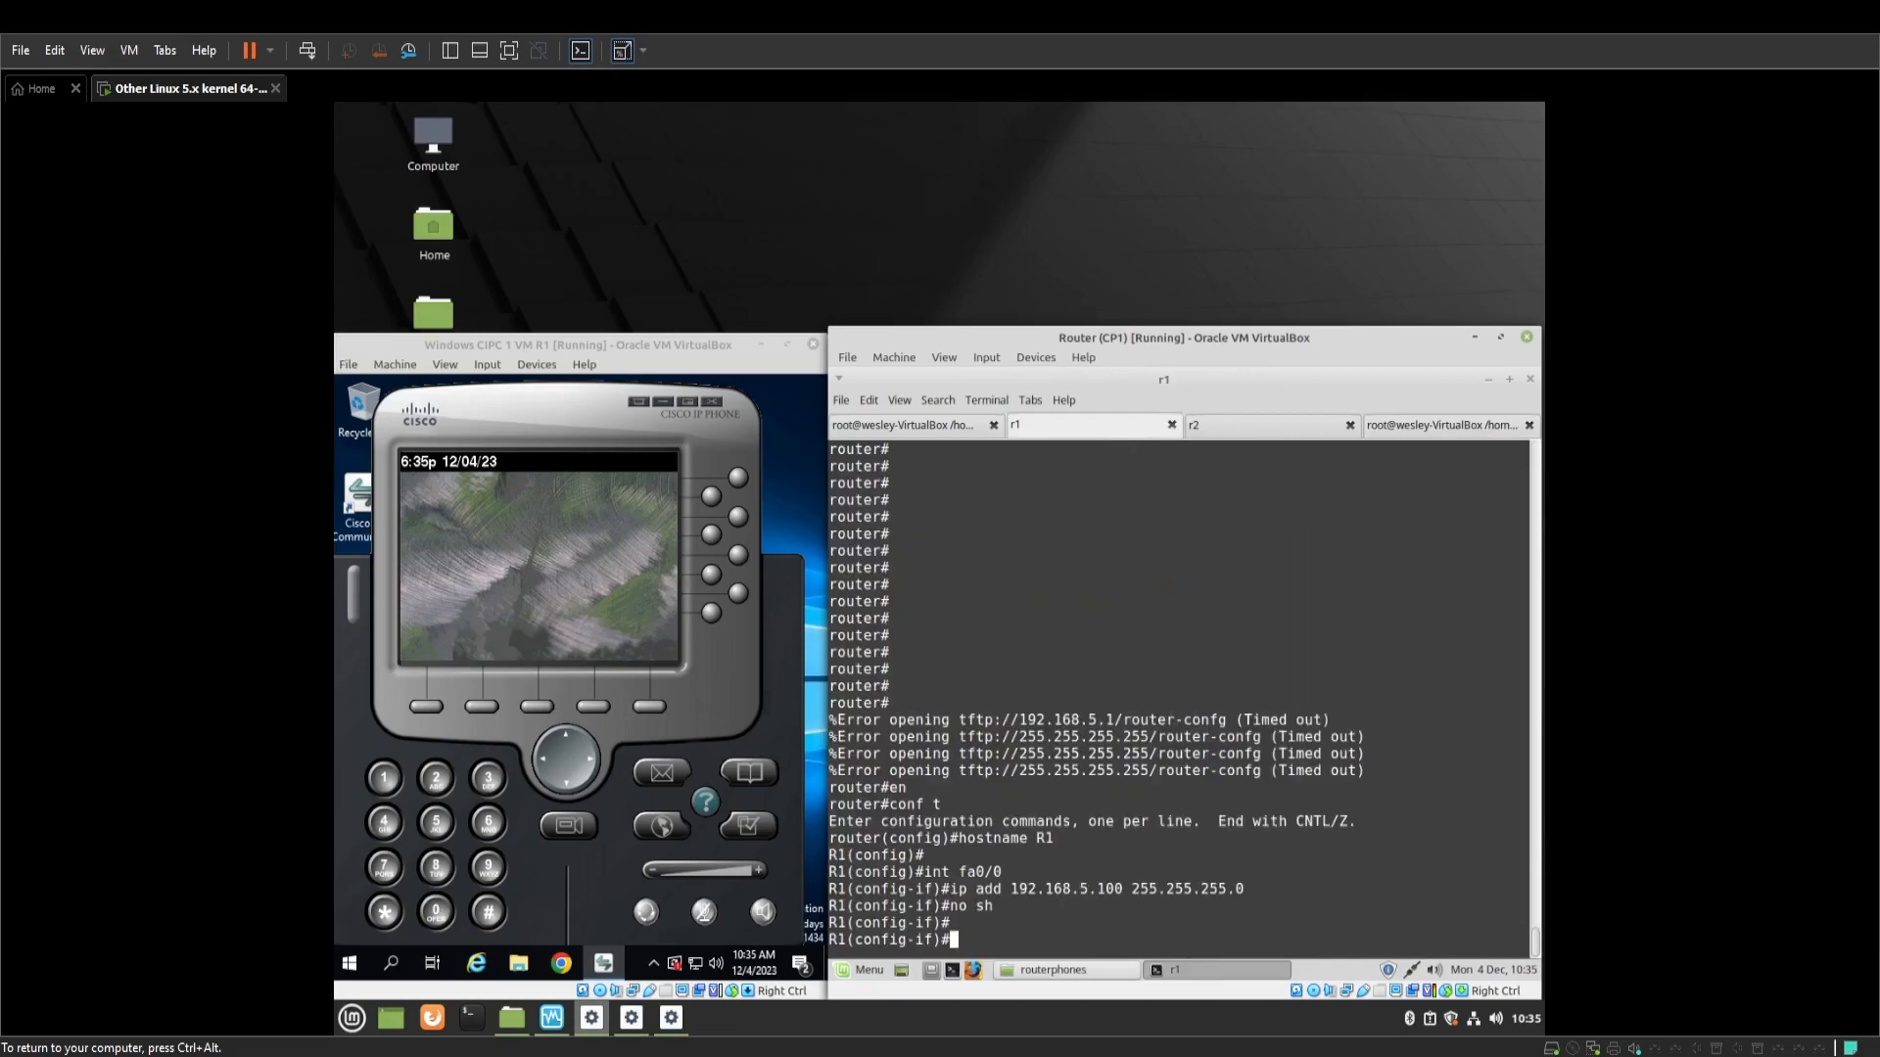
pyautogui.hotkey('ctrl', 'alt')
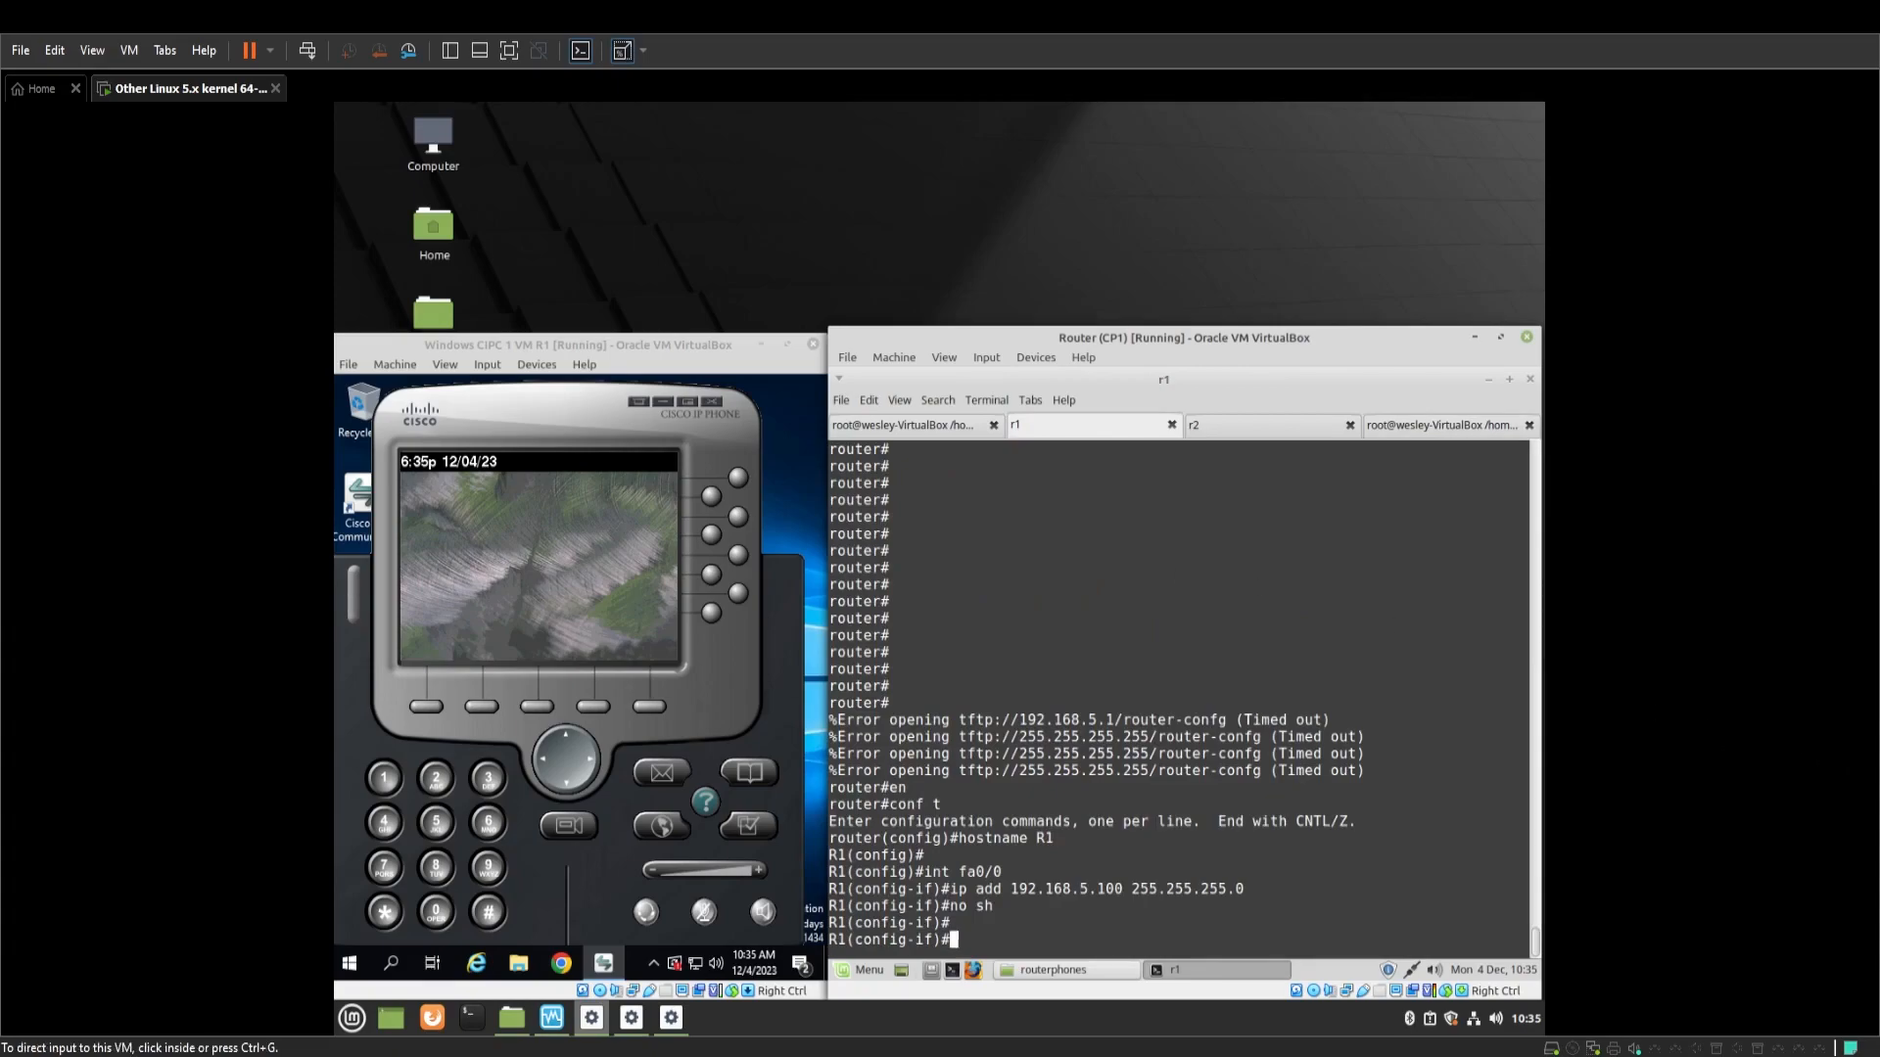
pyautogui.click(1258, 894)
pyautogui.write('te')
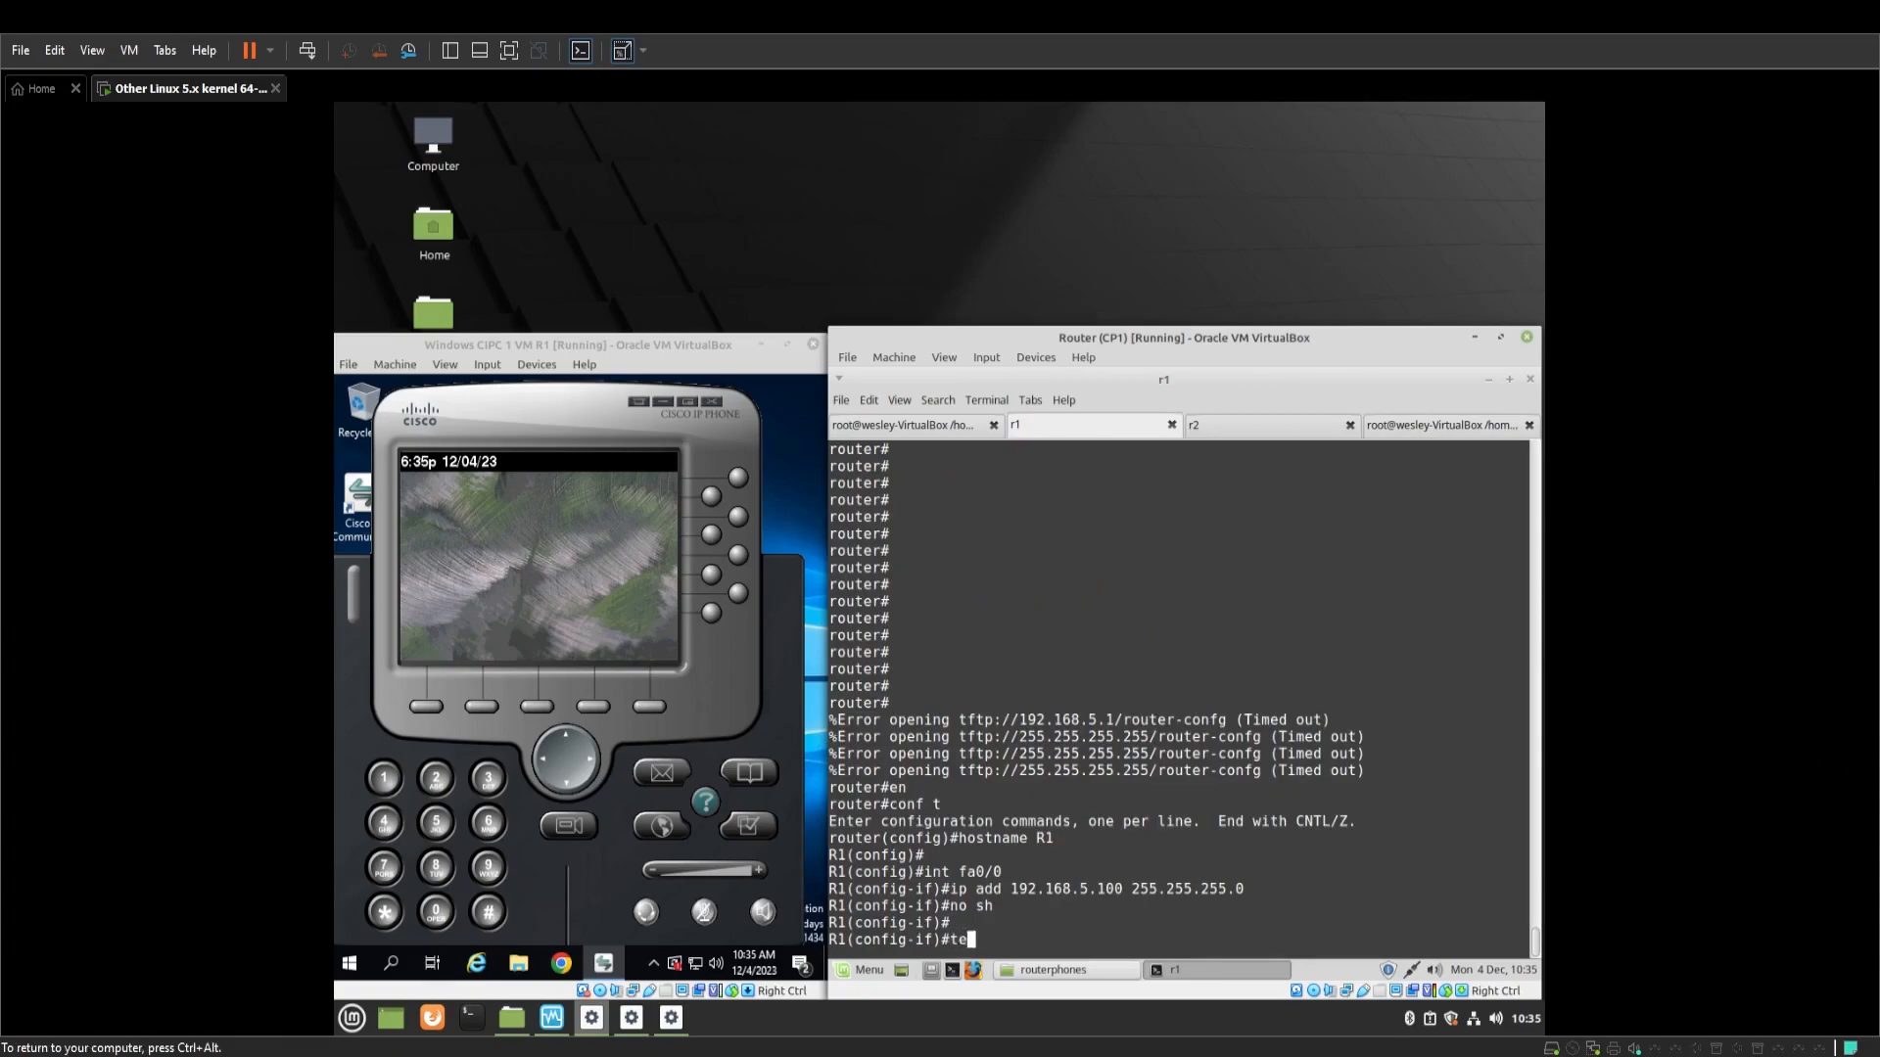
pyautogui.write('lephony-service')
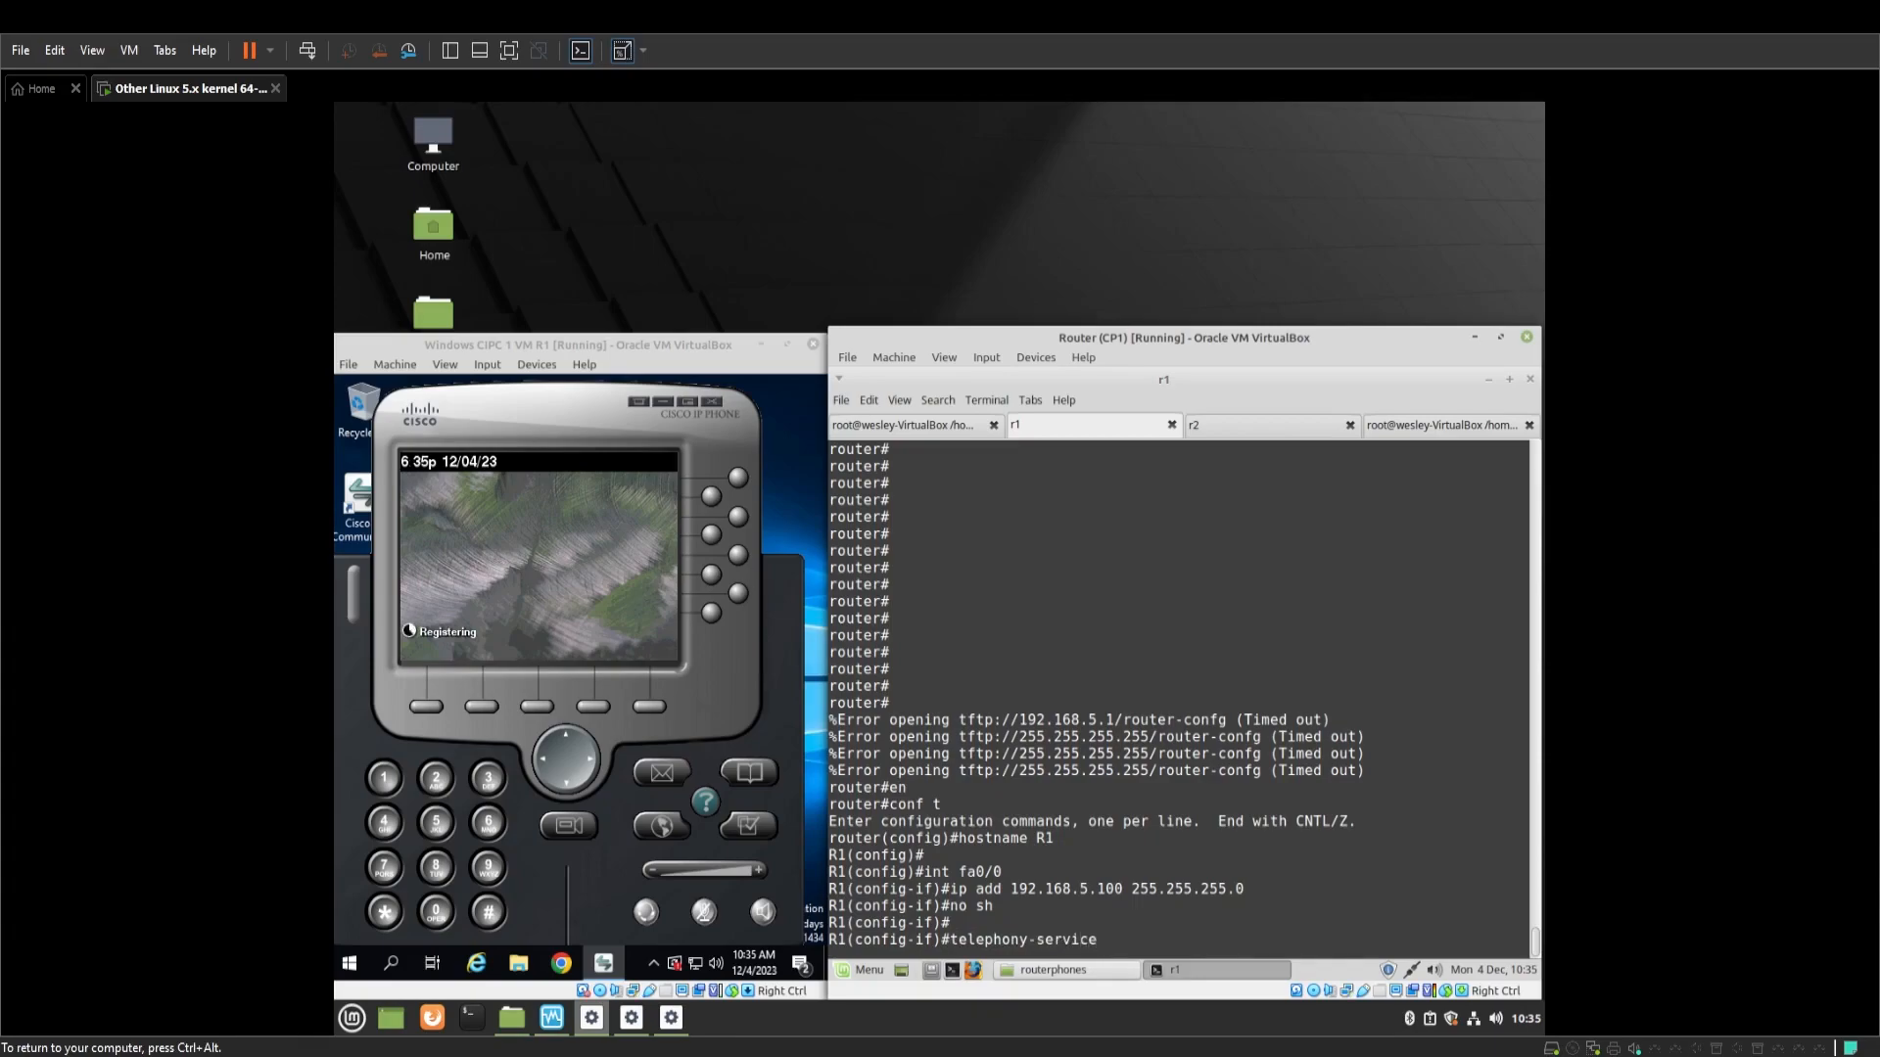
pyautogui.press('Return')
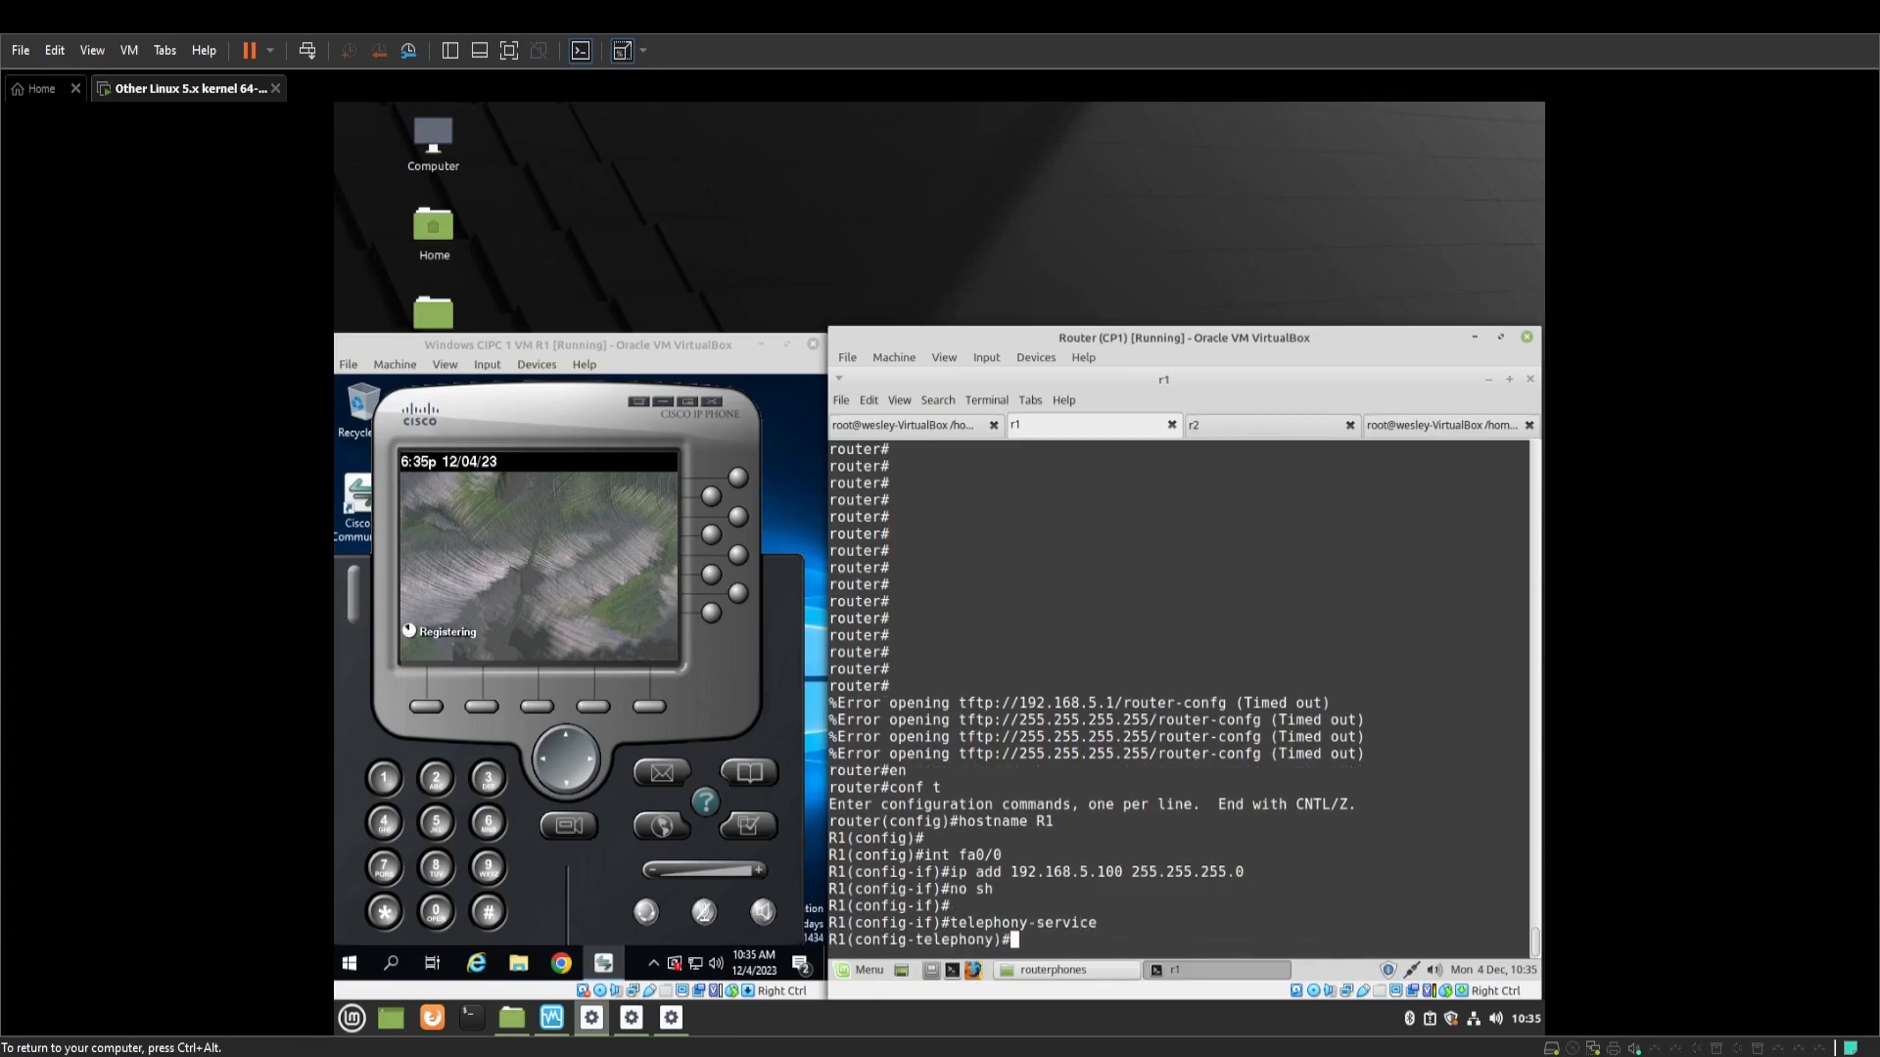
pyautogui.write('ip source')
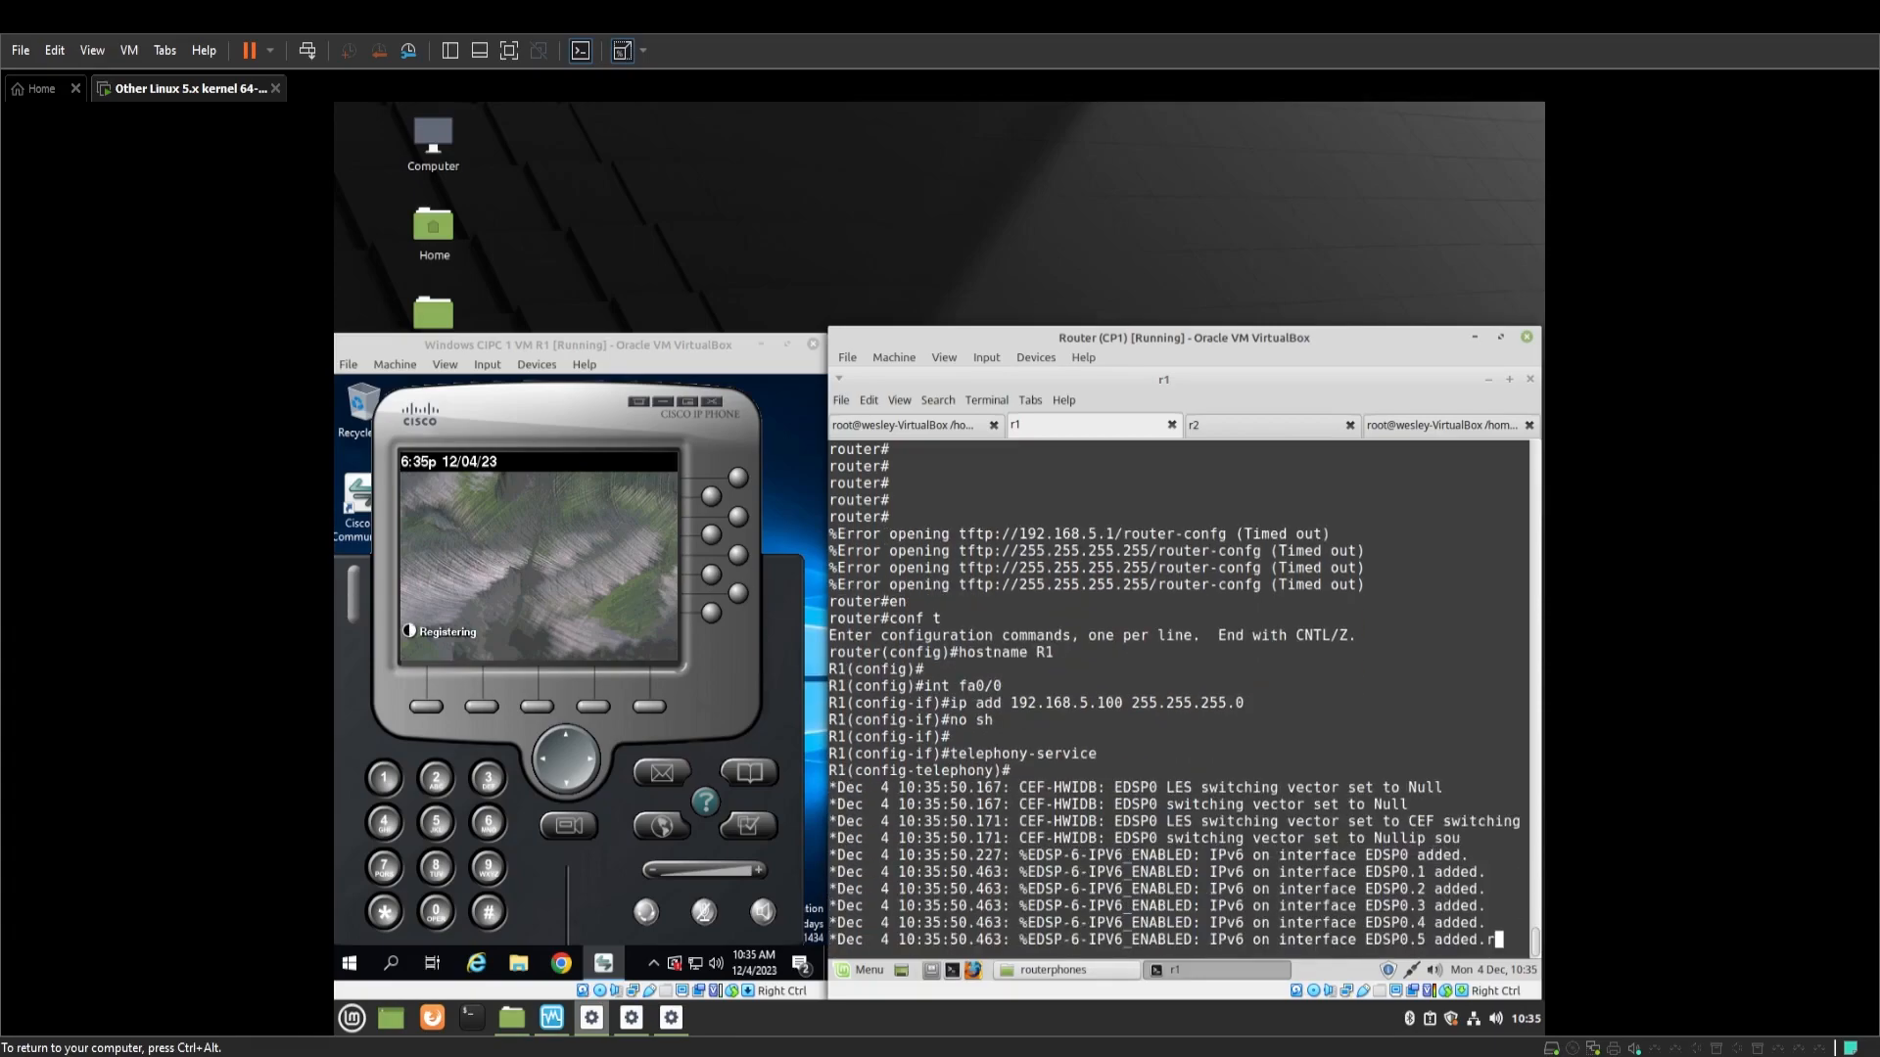
pyautogui.press('Return')
pyautogui.press('Return')
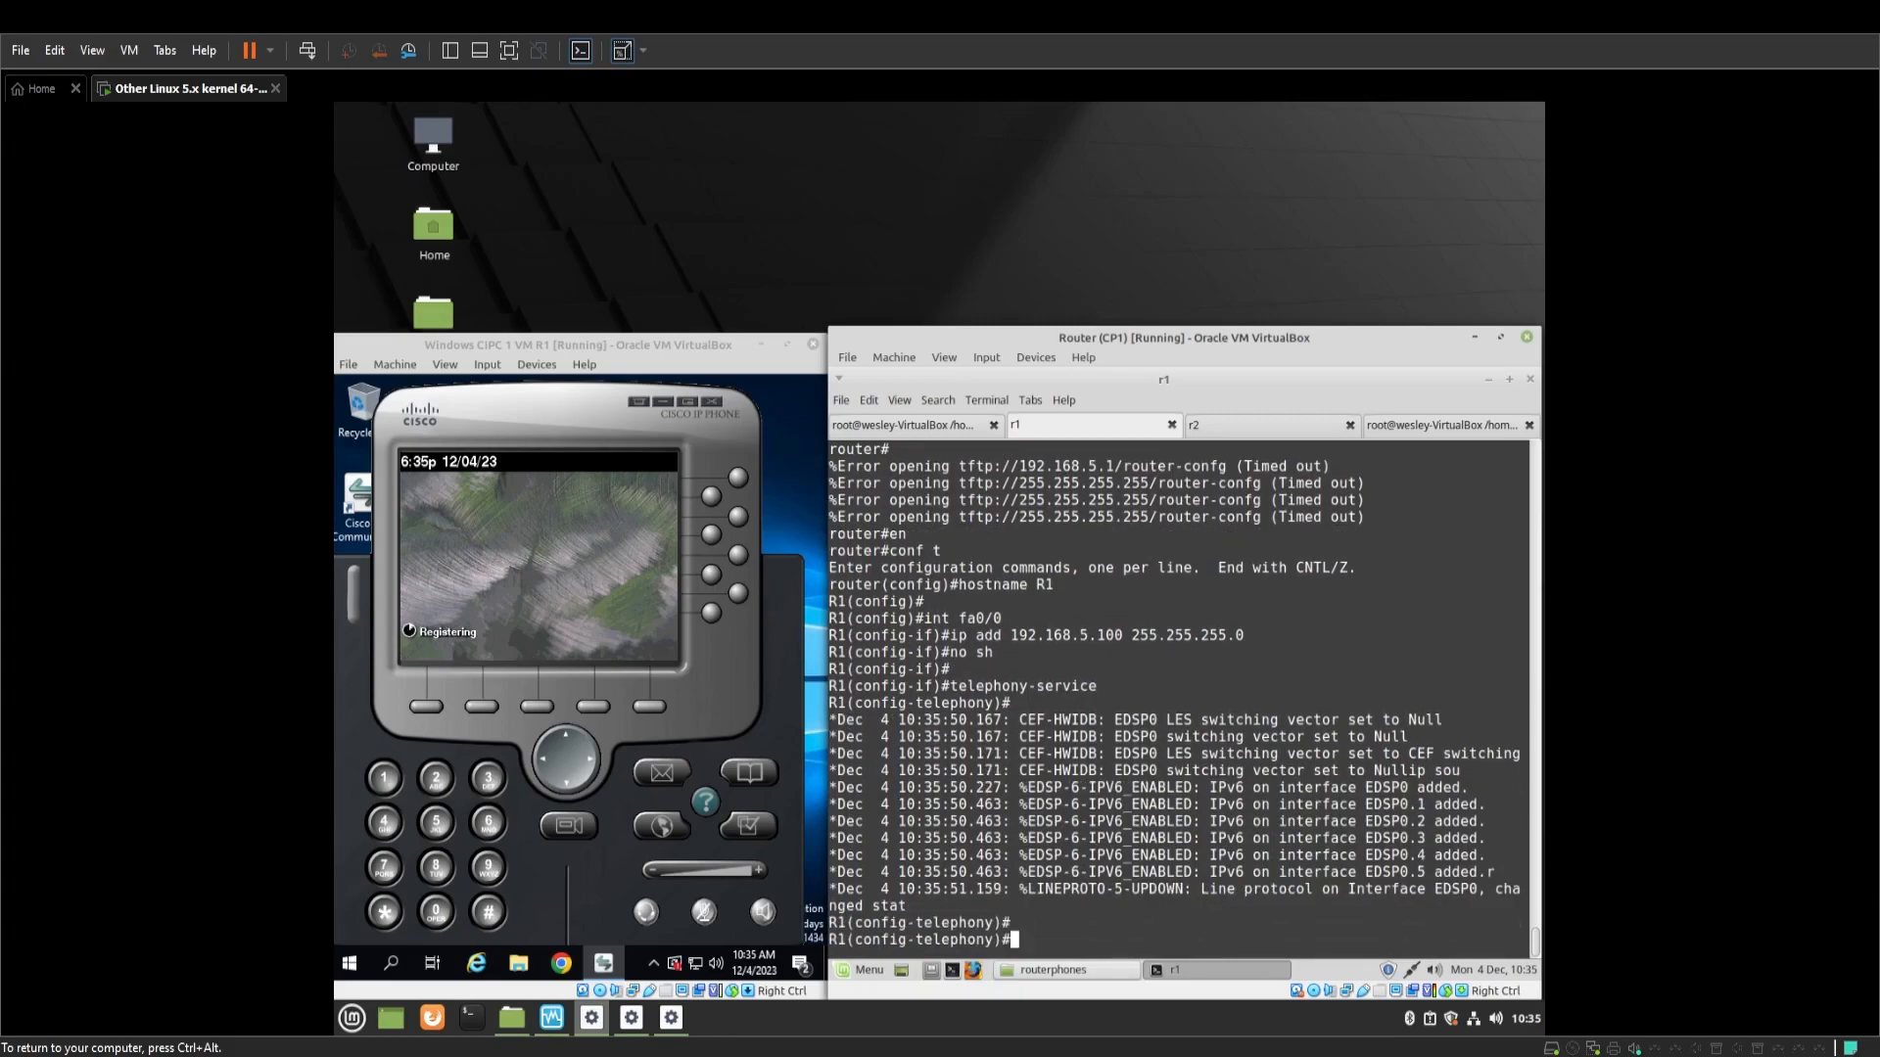
# Set the telephony source address to 192.168.5.100 on port 2000
pyautogui.write('ip source')
pyautogui.press('Tab')
pyautogui.write('192.1')
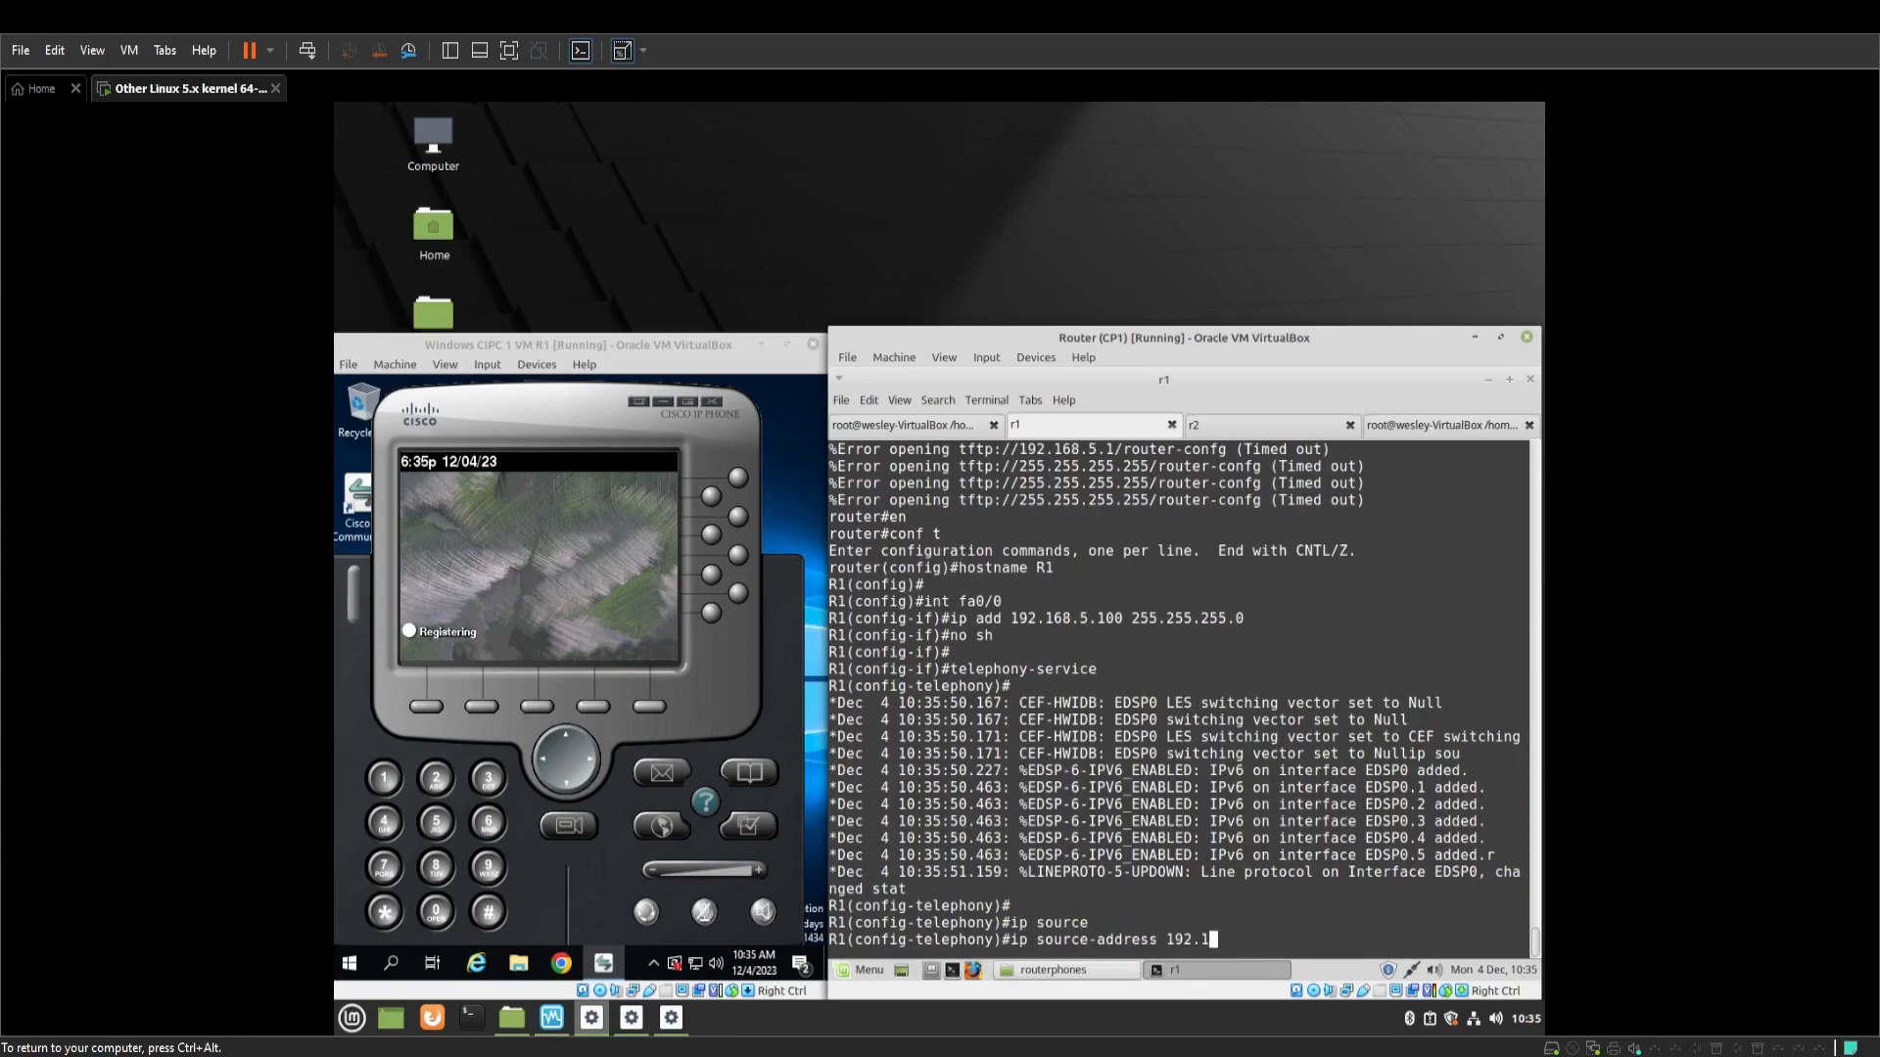
pyautogui.write('68.5.100 255.255.255.0')
pyautogui.press('Return')
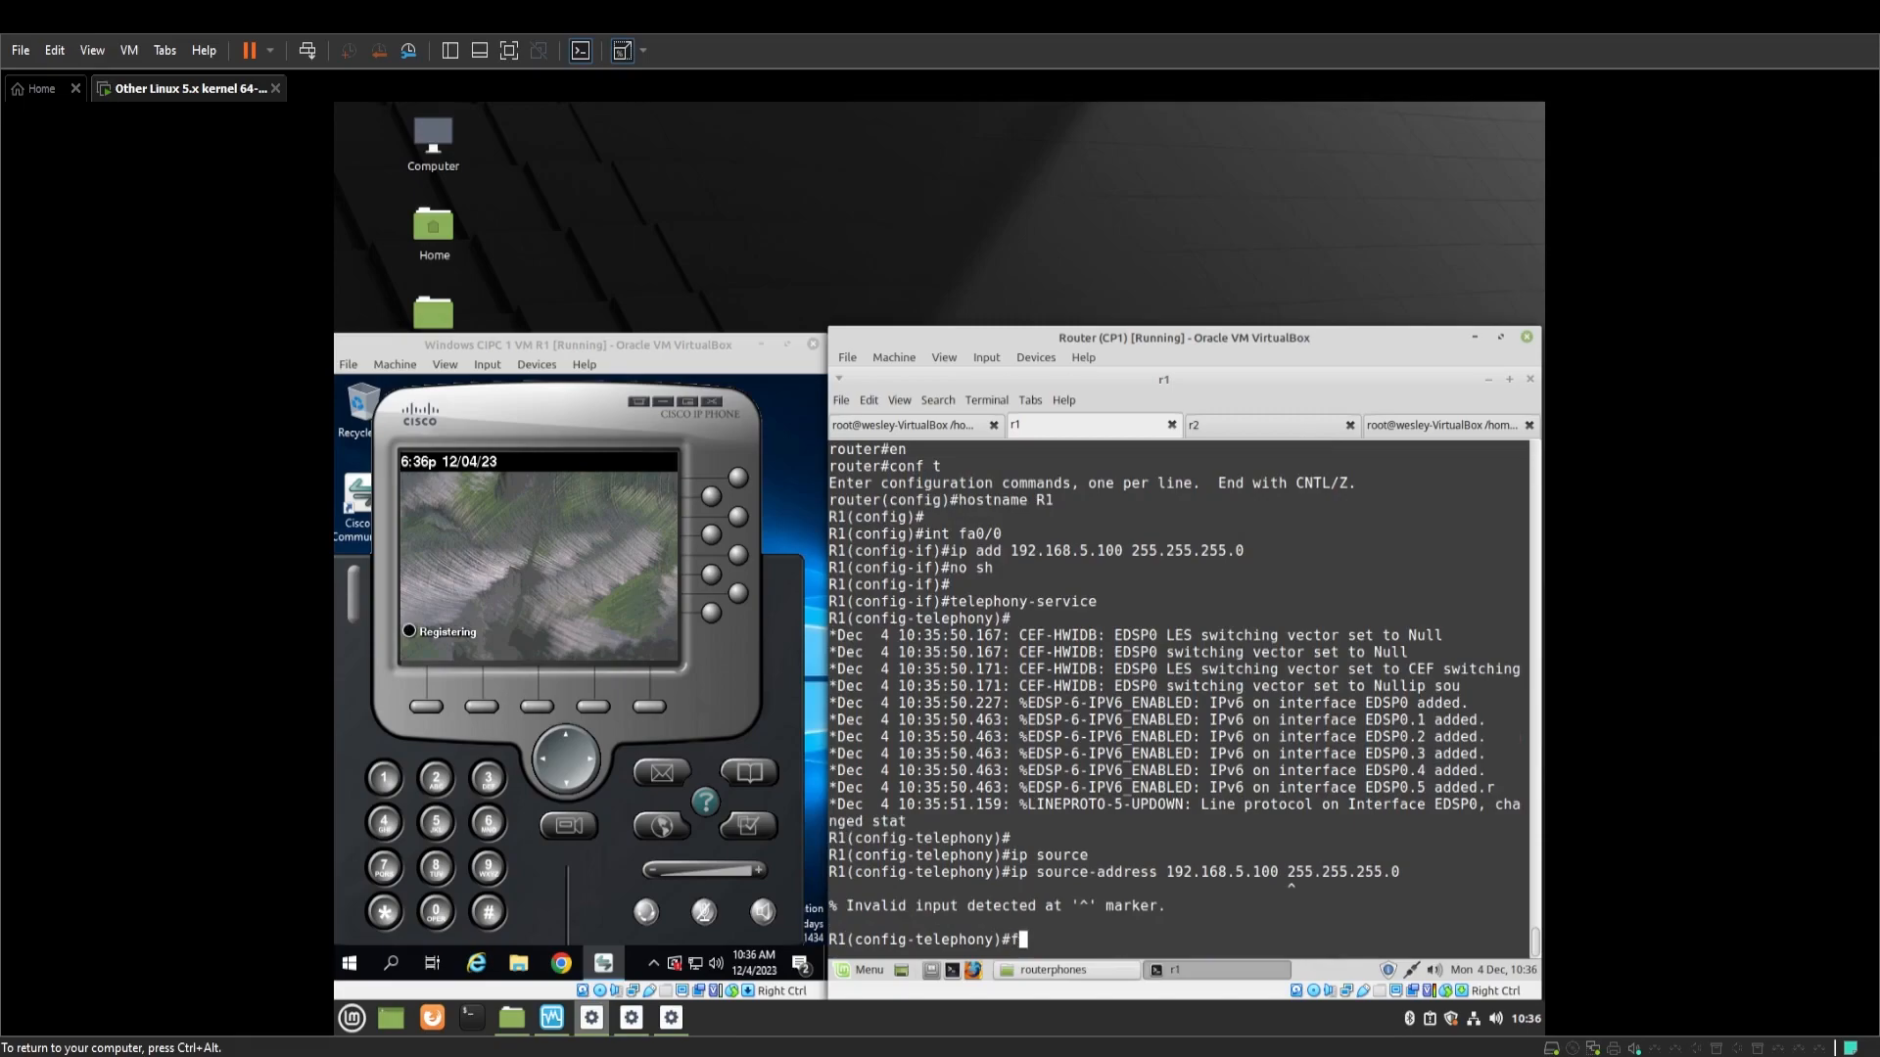
pyautogui.write('ip source-address 192')
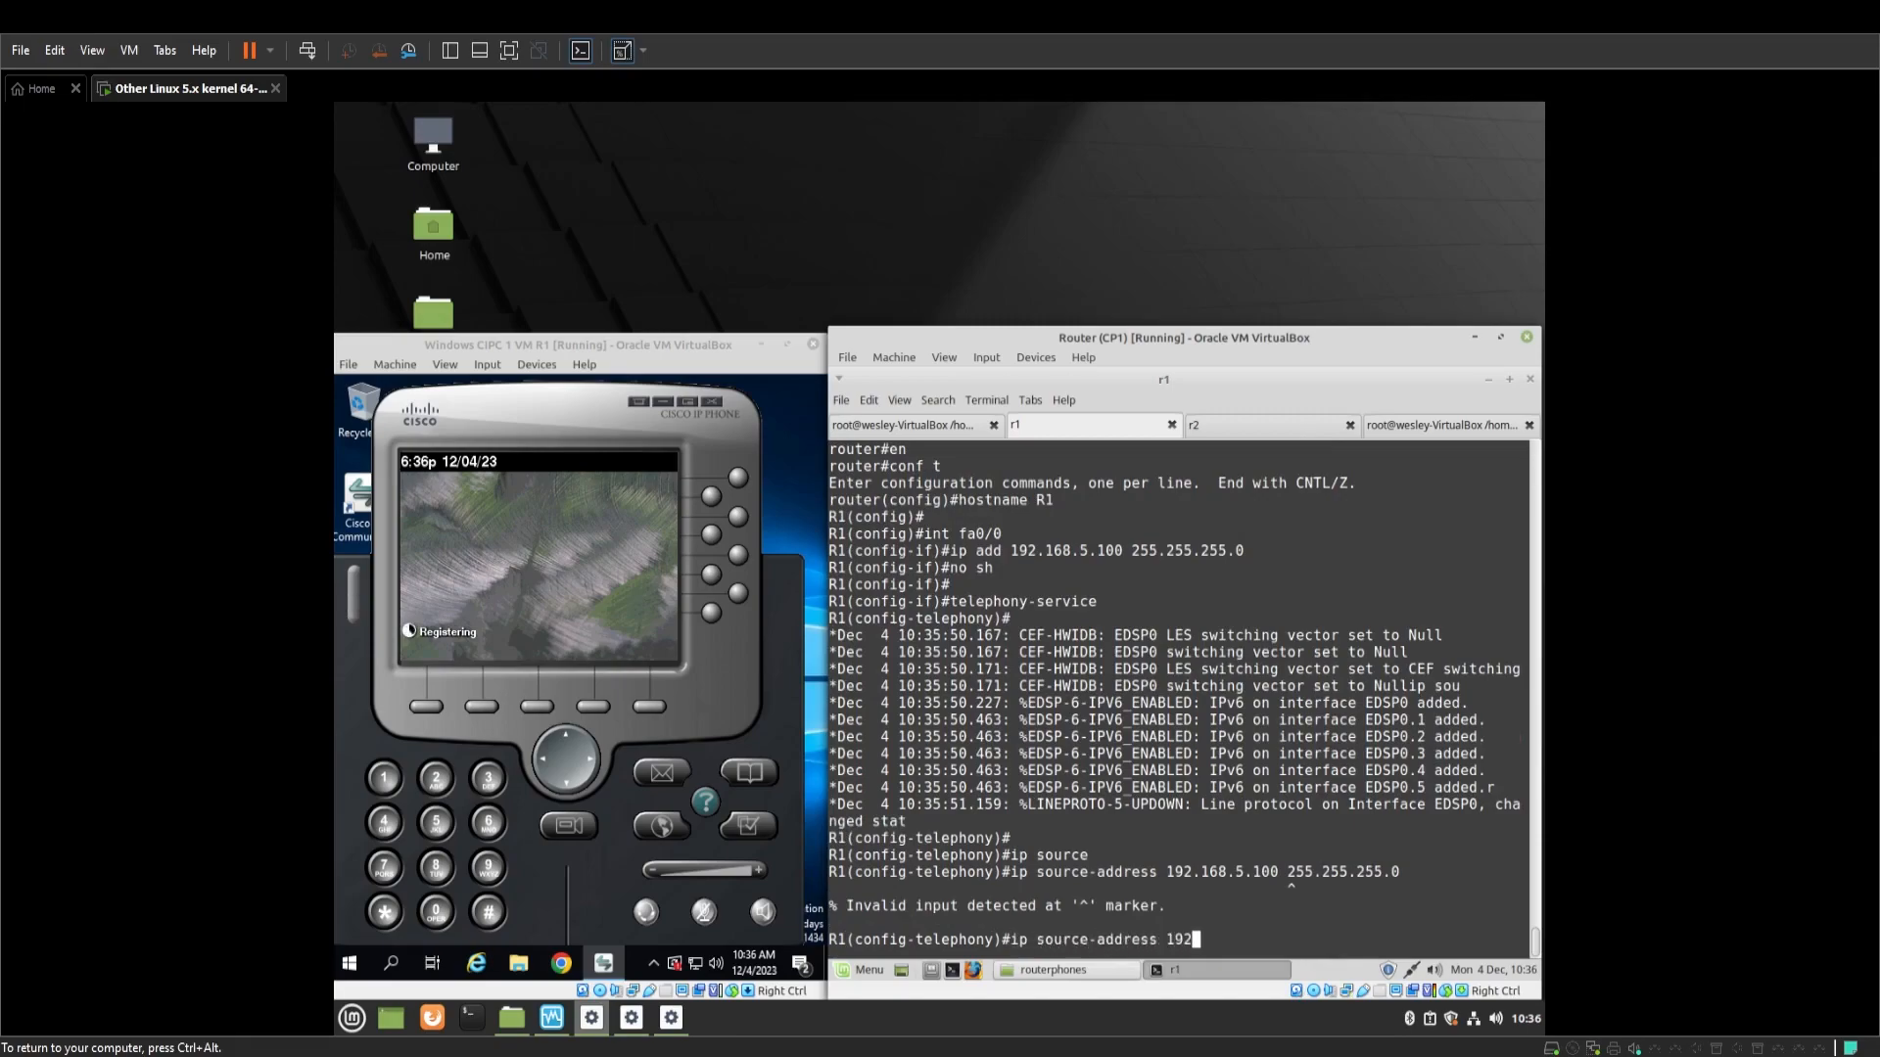
pyautogui.write('.168.5.100 port 2000')
pyautogui.press('Return')
# Set max-ephones 10, max-dn 10, and system message SkillsR1Voip
pyautogui.write('max')
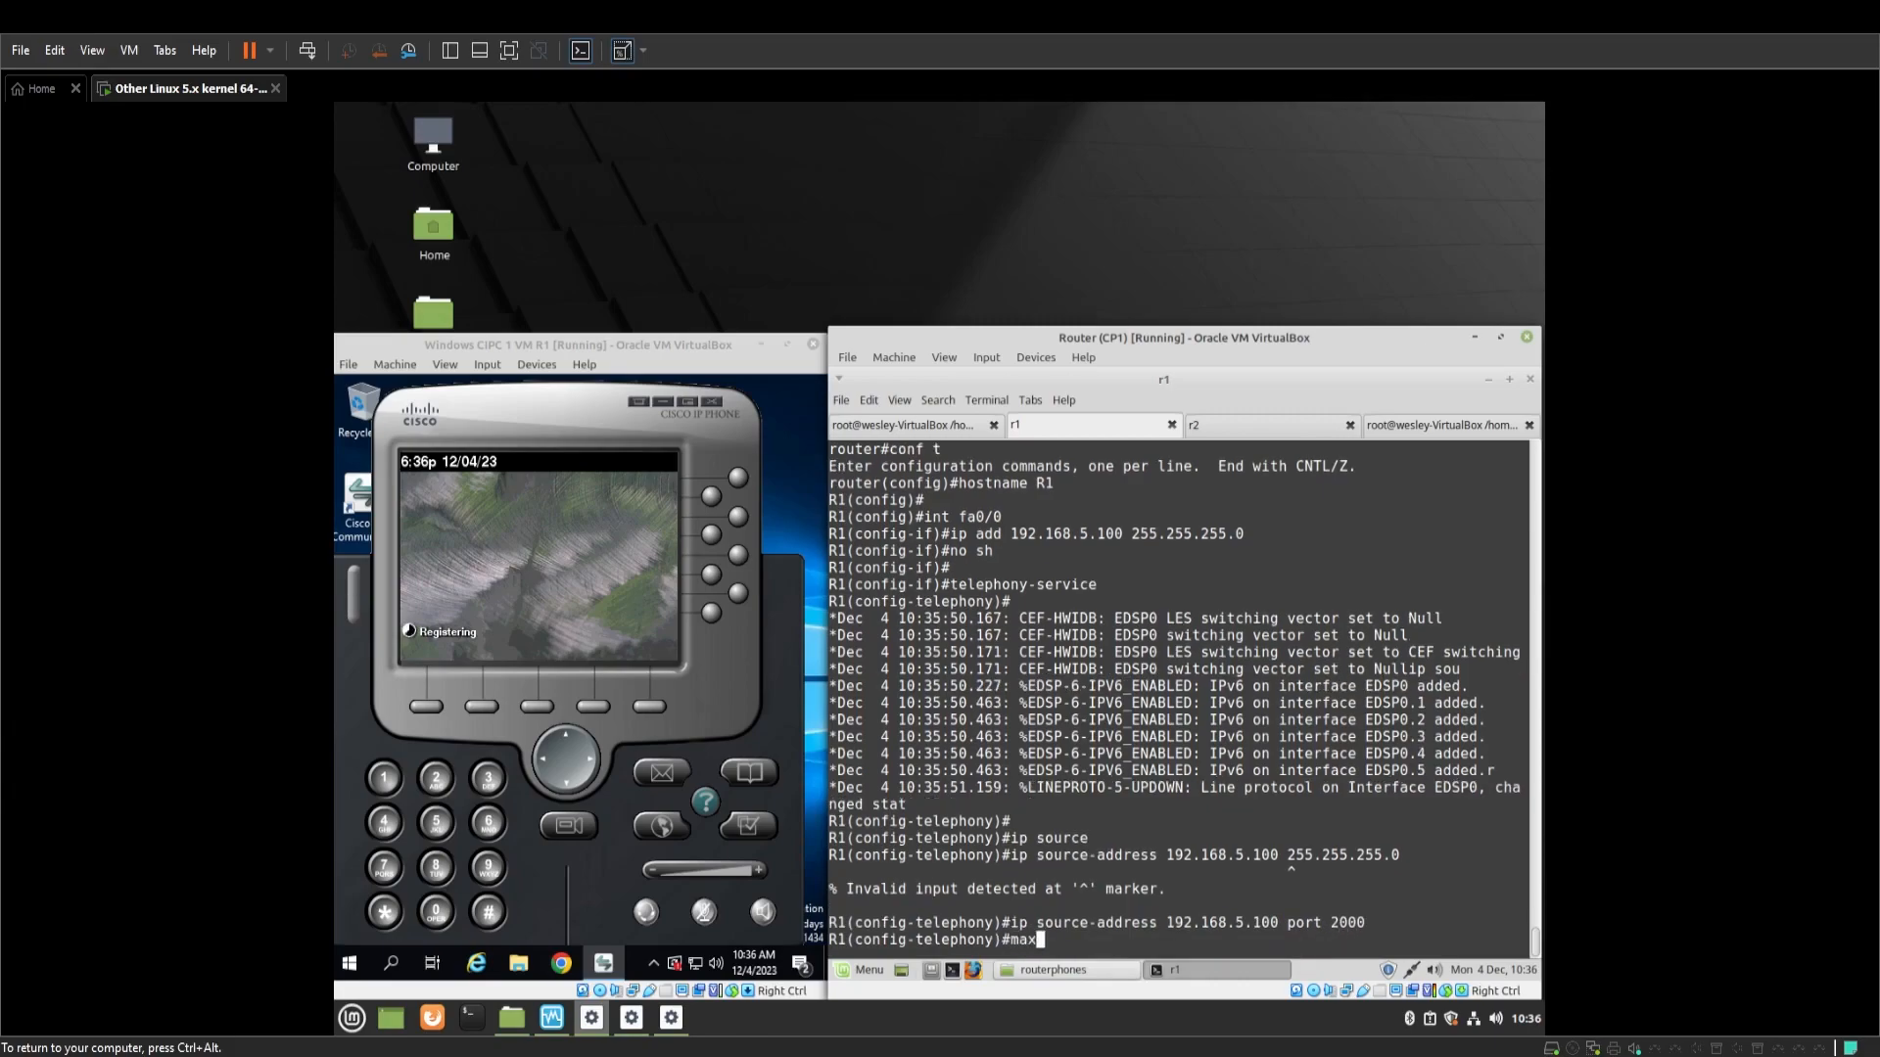
pyautogui.write('-ephones 10')
pyautogui.press('Return')
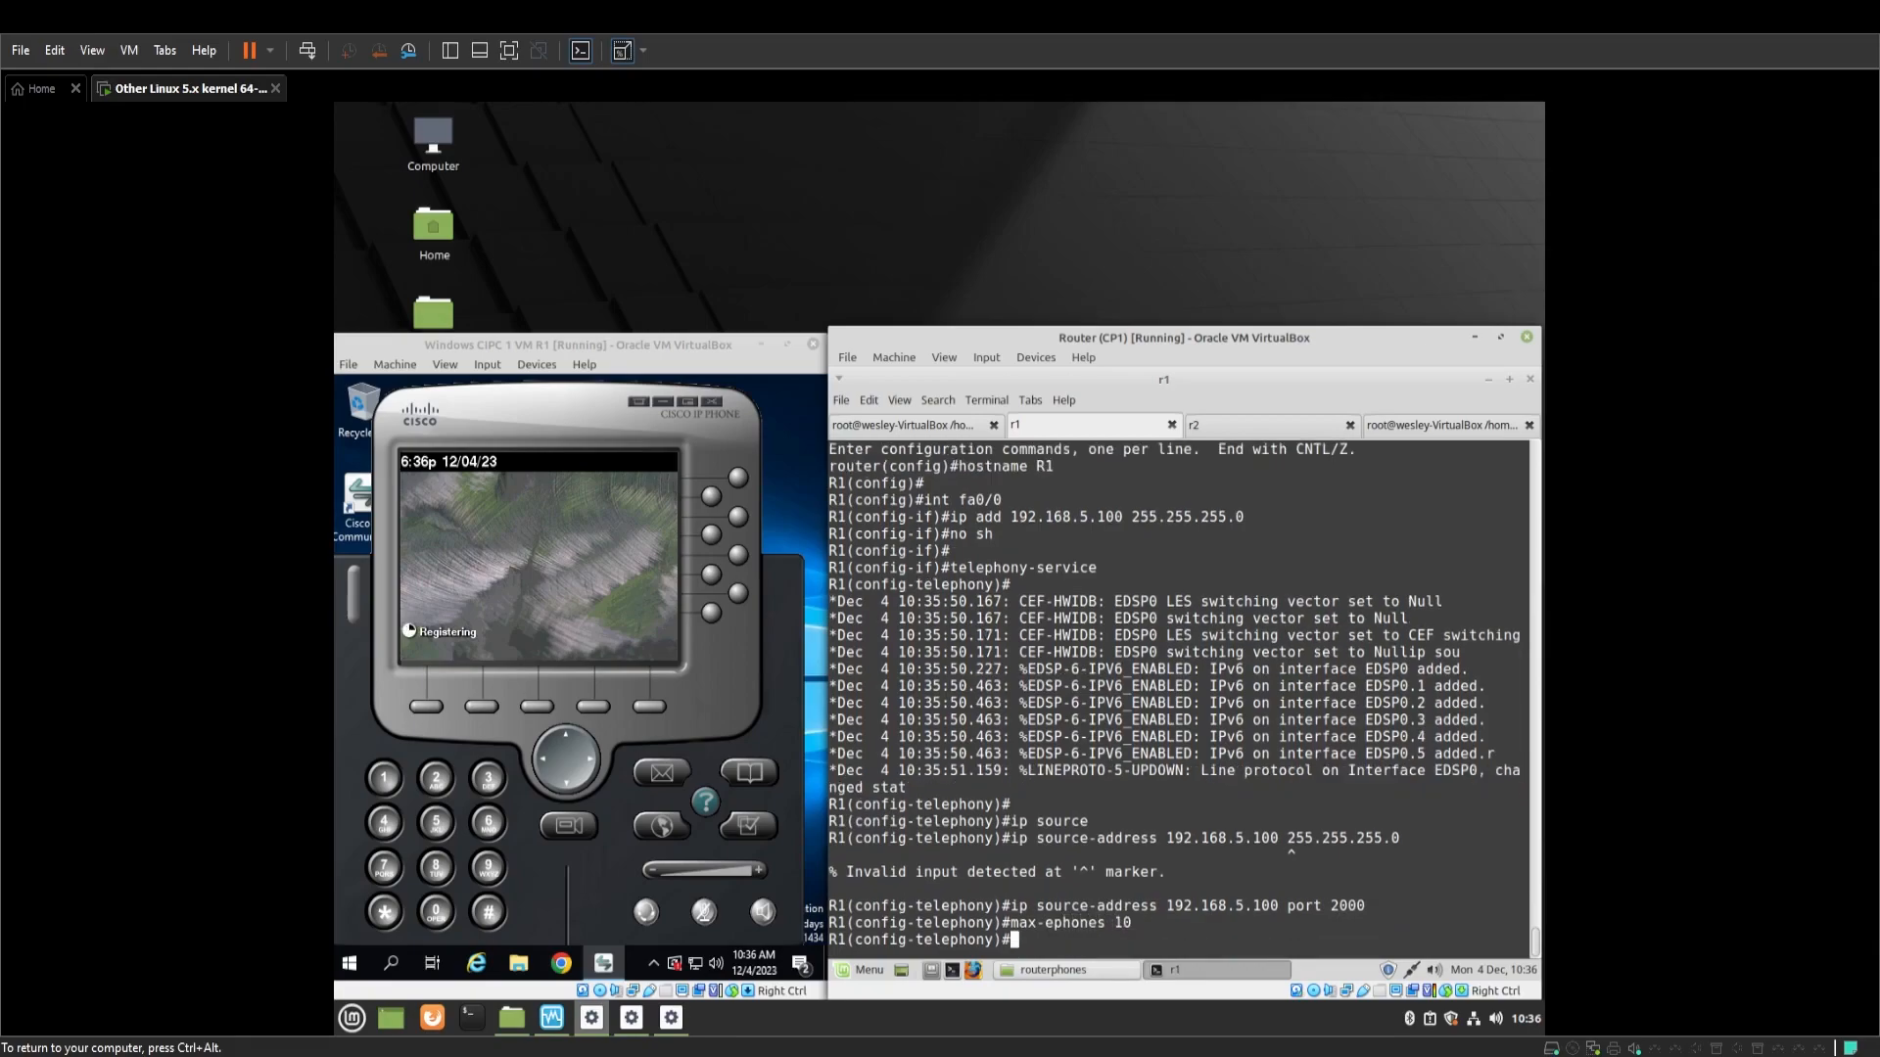
pyautogui.write('max-dn 10')
pyautogui.press('Return')
pyautogui.press('Return')
pyautogui.write('system mess')
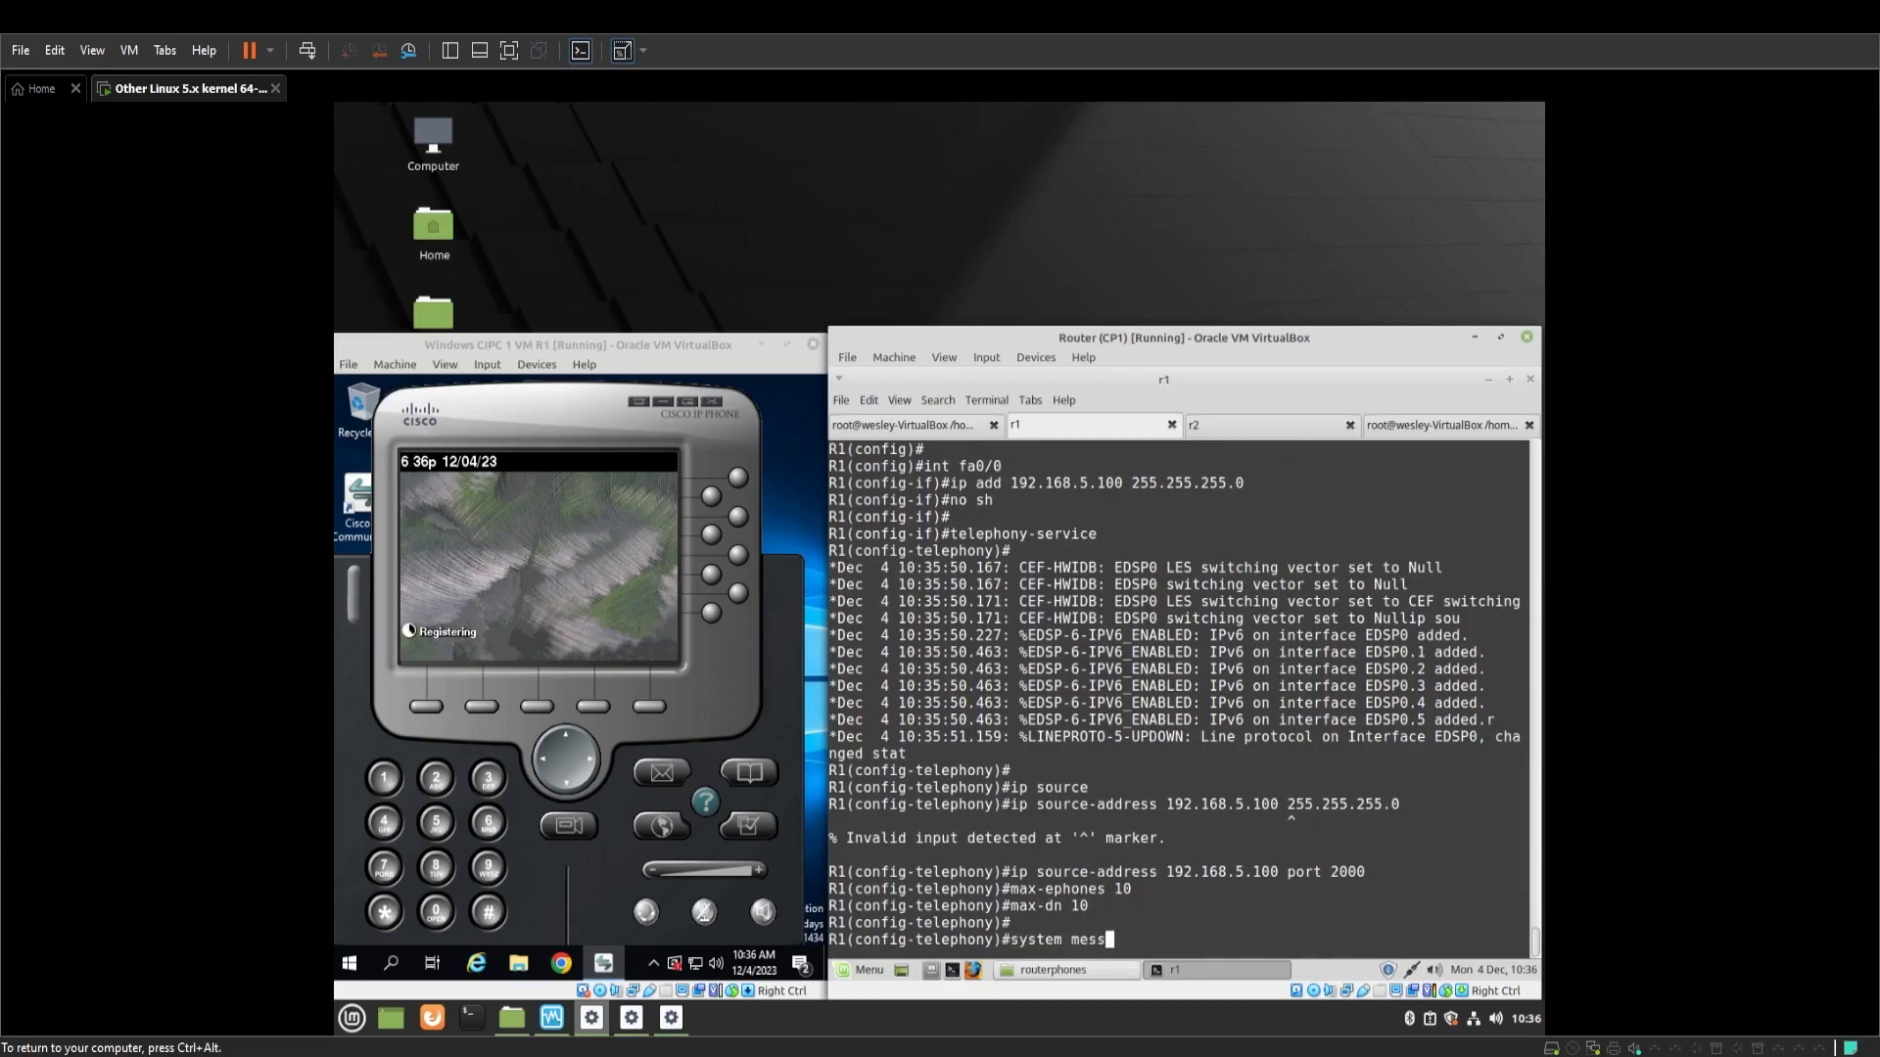
pyautogui.press('Tab')
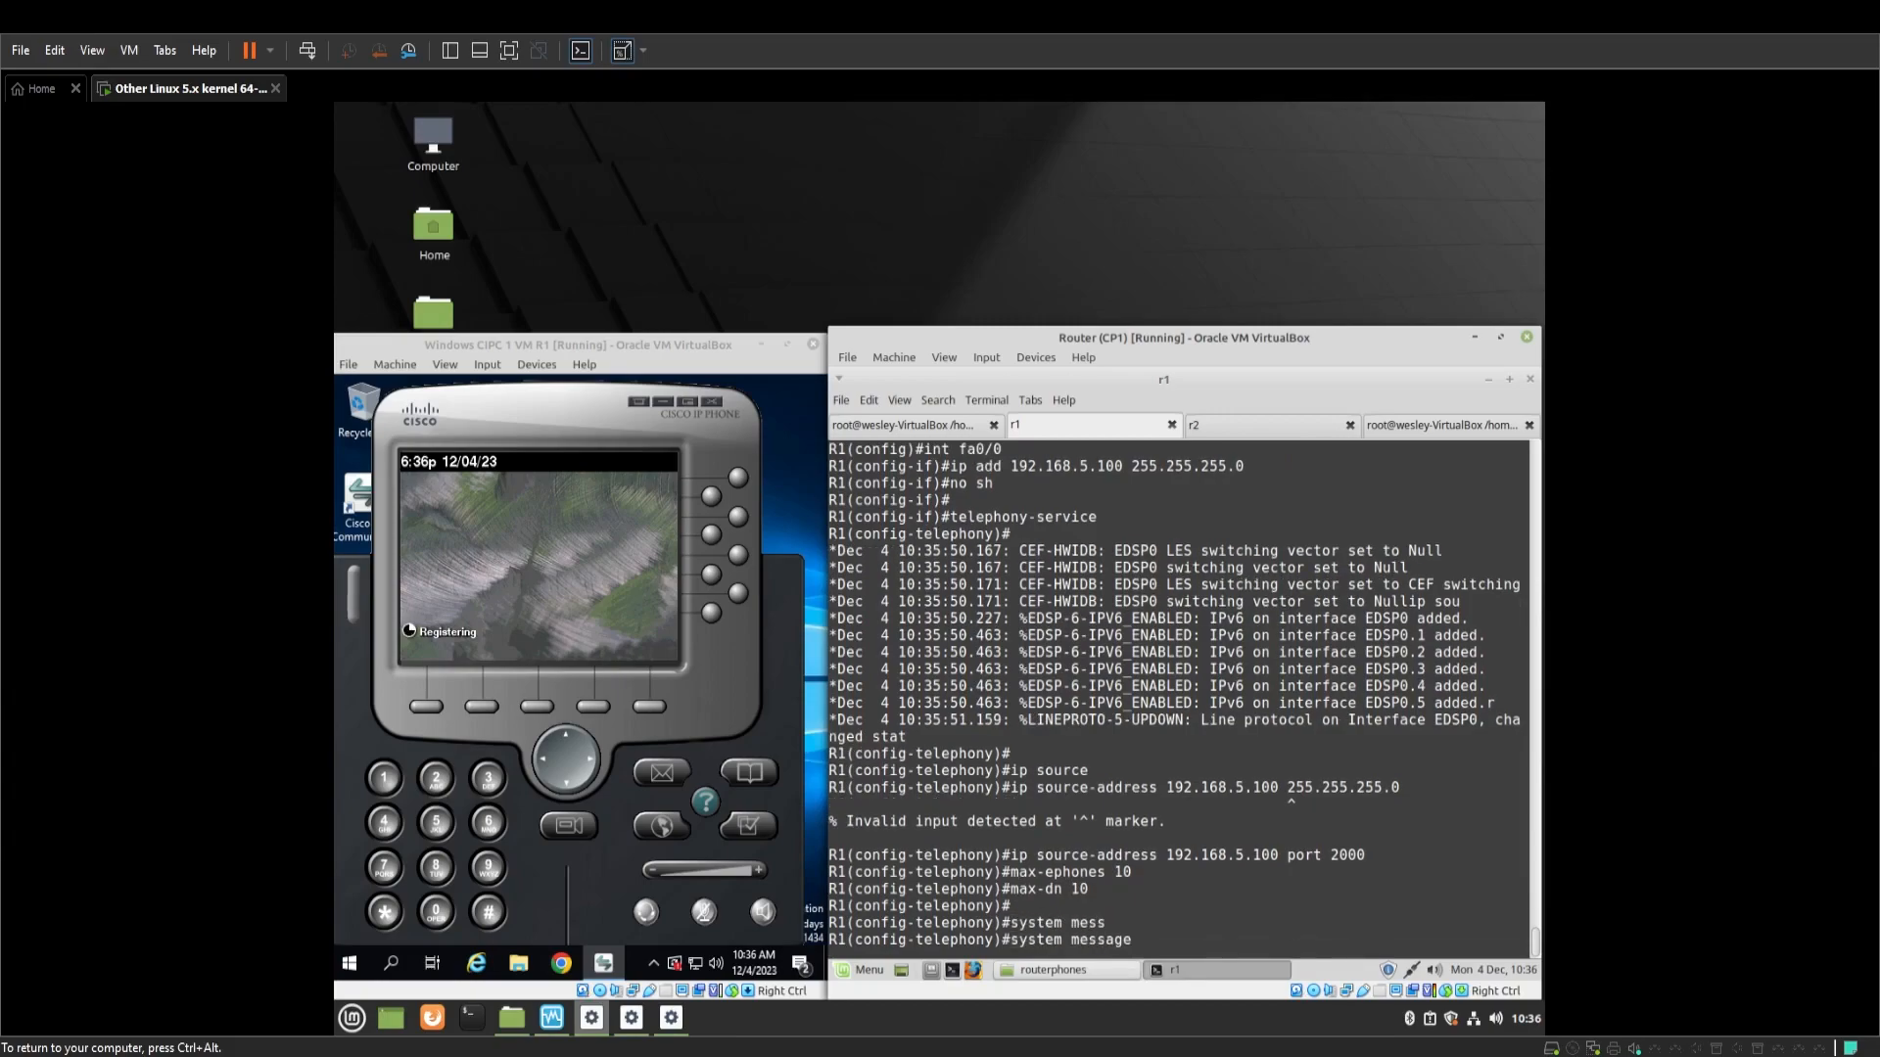
pyautogui.write('SkillsR1VOIP')
pyautogui.press('BackSpace')
pyautogui.press('BackSpace')
pyautogui.press('BackSpace')
pyautogui.write('oip')
pyautogui.press('Return')
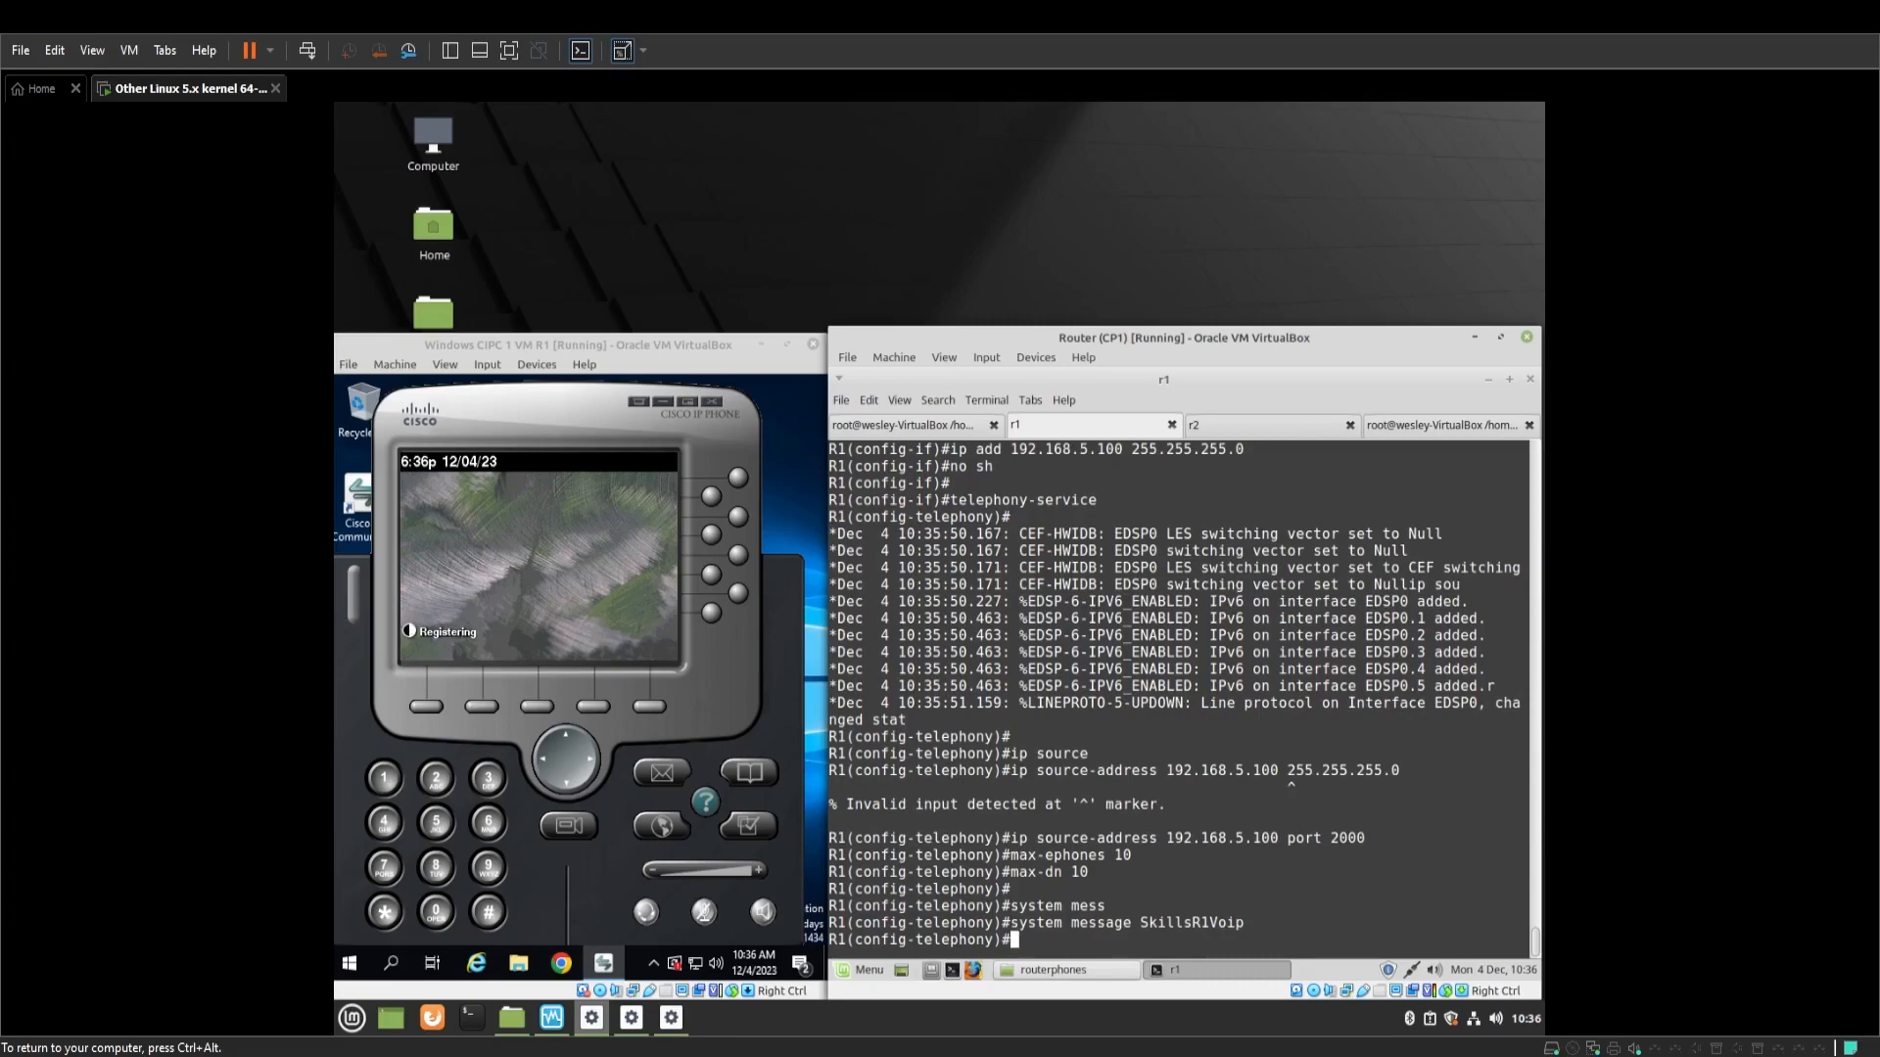
pyautogui.press('Return')
# Create R1's ephone-dn 1 with number 1111, then start configuring ephone 1
pyautogui.write('ephone0-')
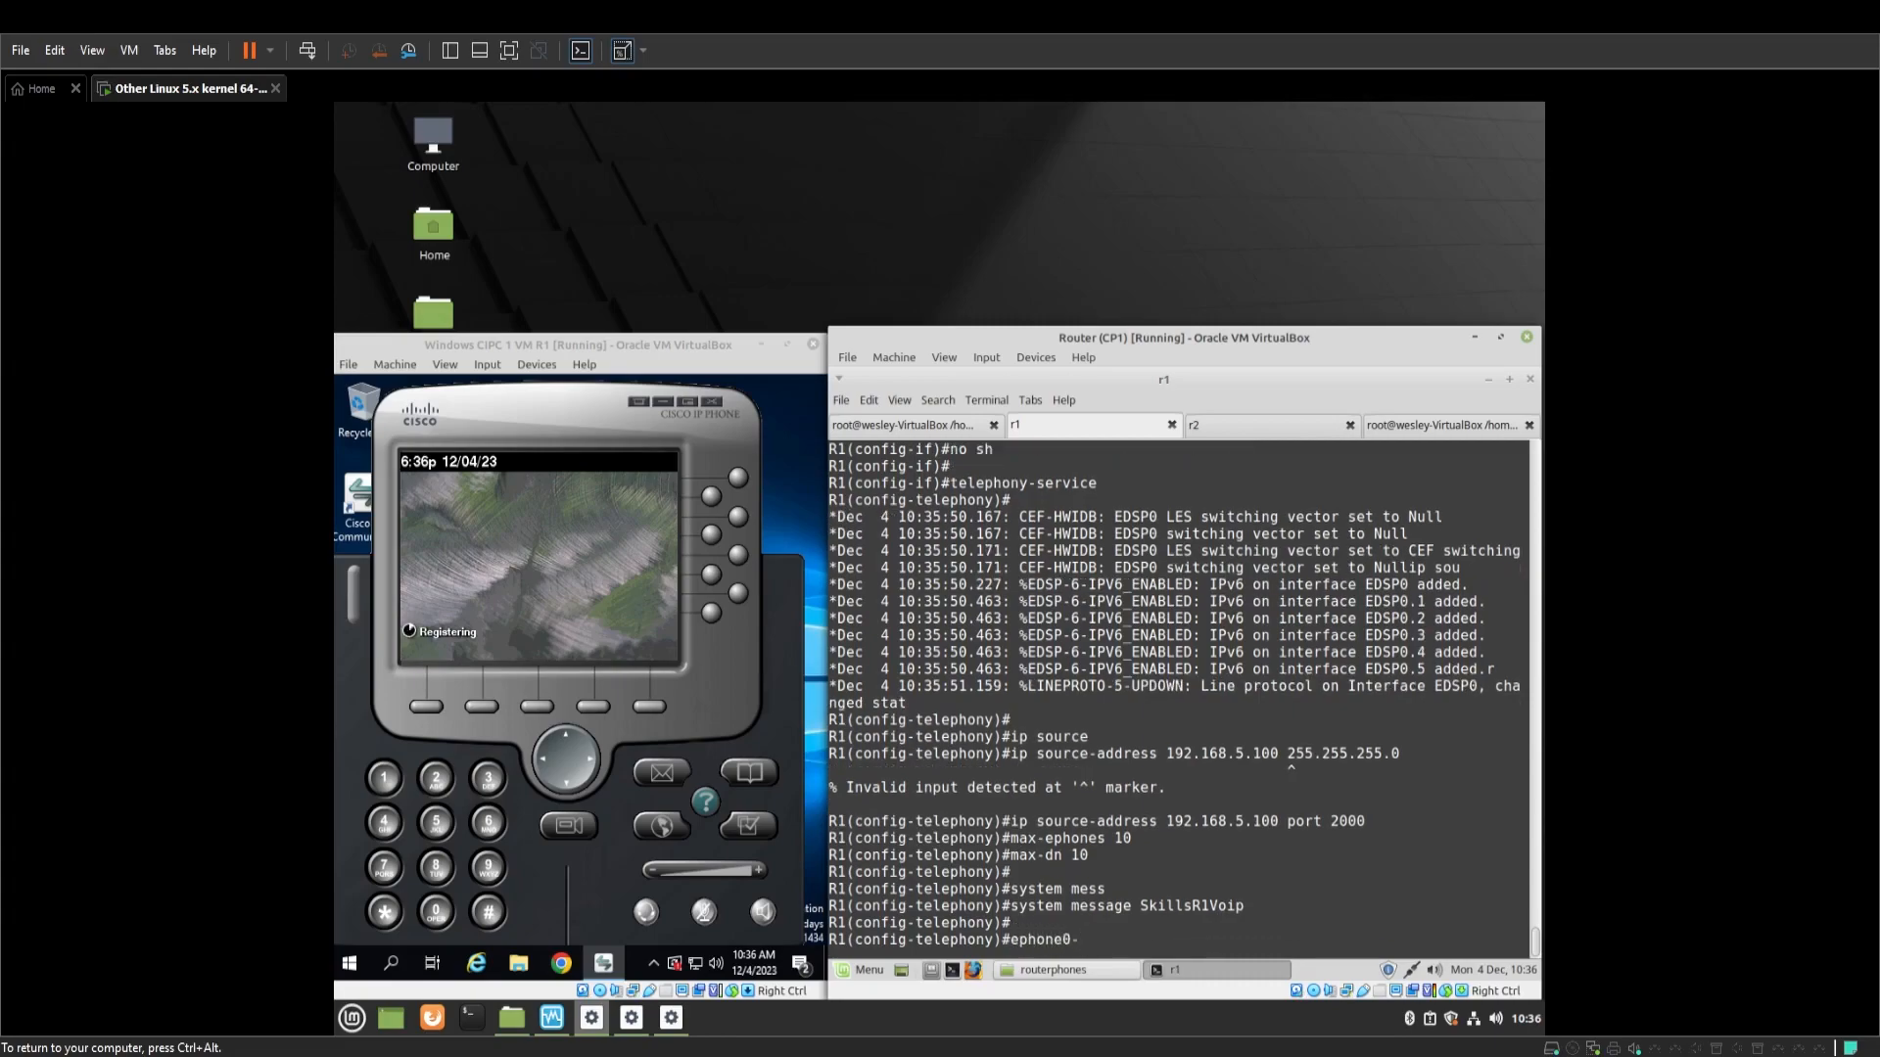
pyautogui.press('BackSpace')
pyautogui.press('BackSpace')
pyautogui.write('-dn 1')
pyautogui.press('Return')
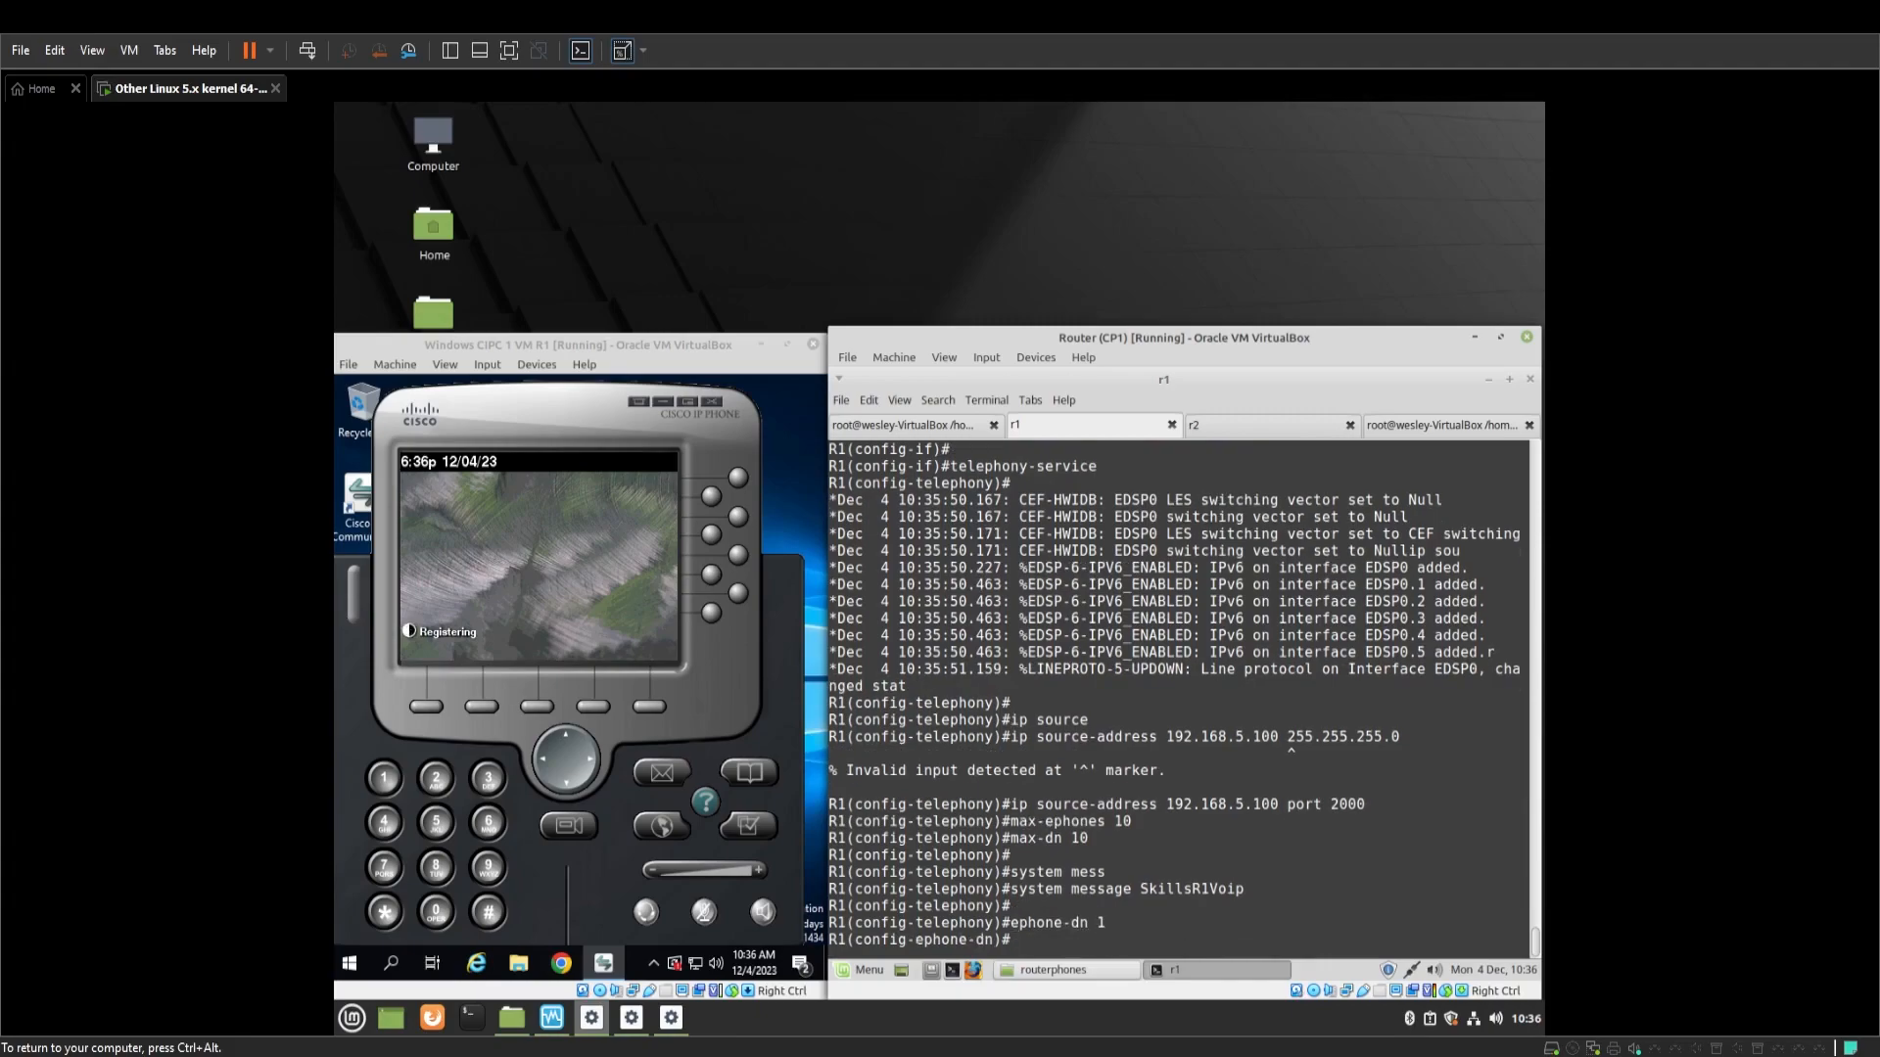
pyautogui.press('Return')
pyautogui.write('n')
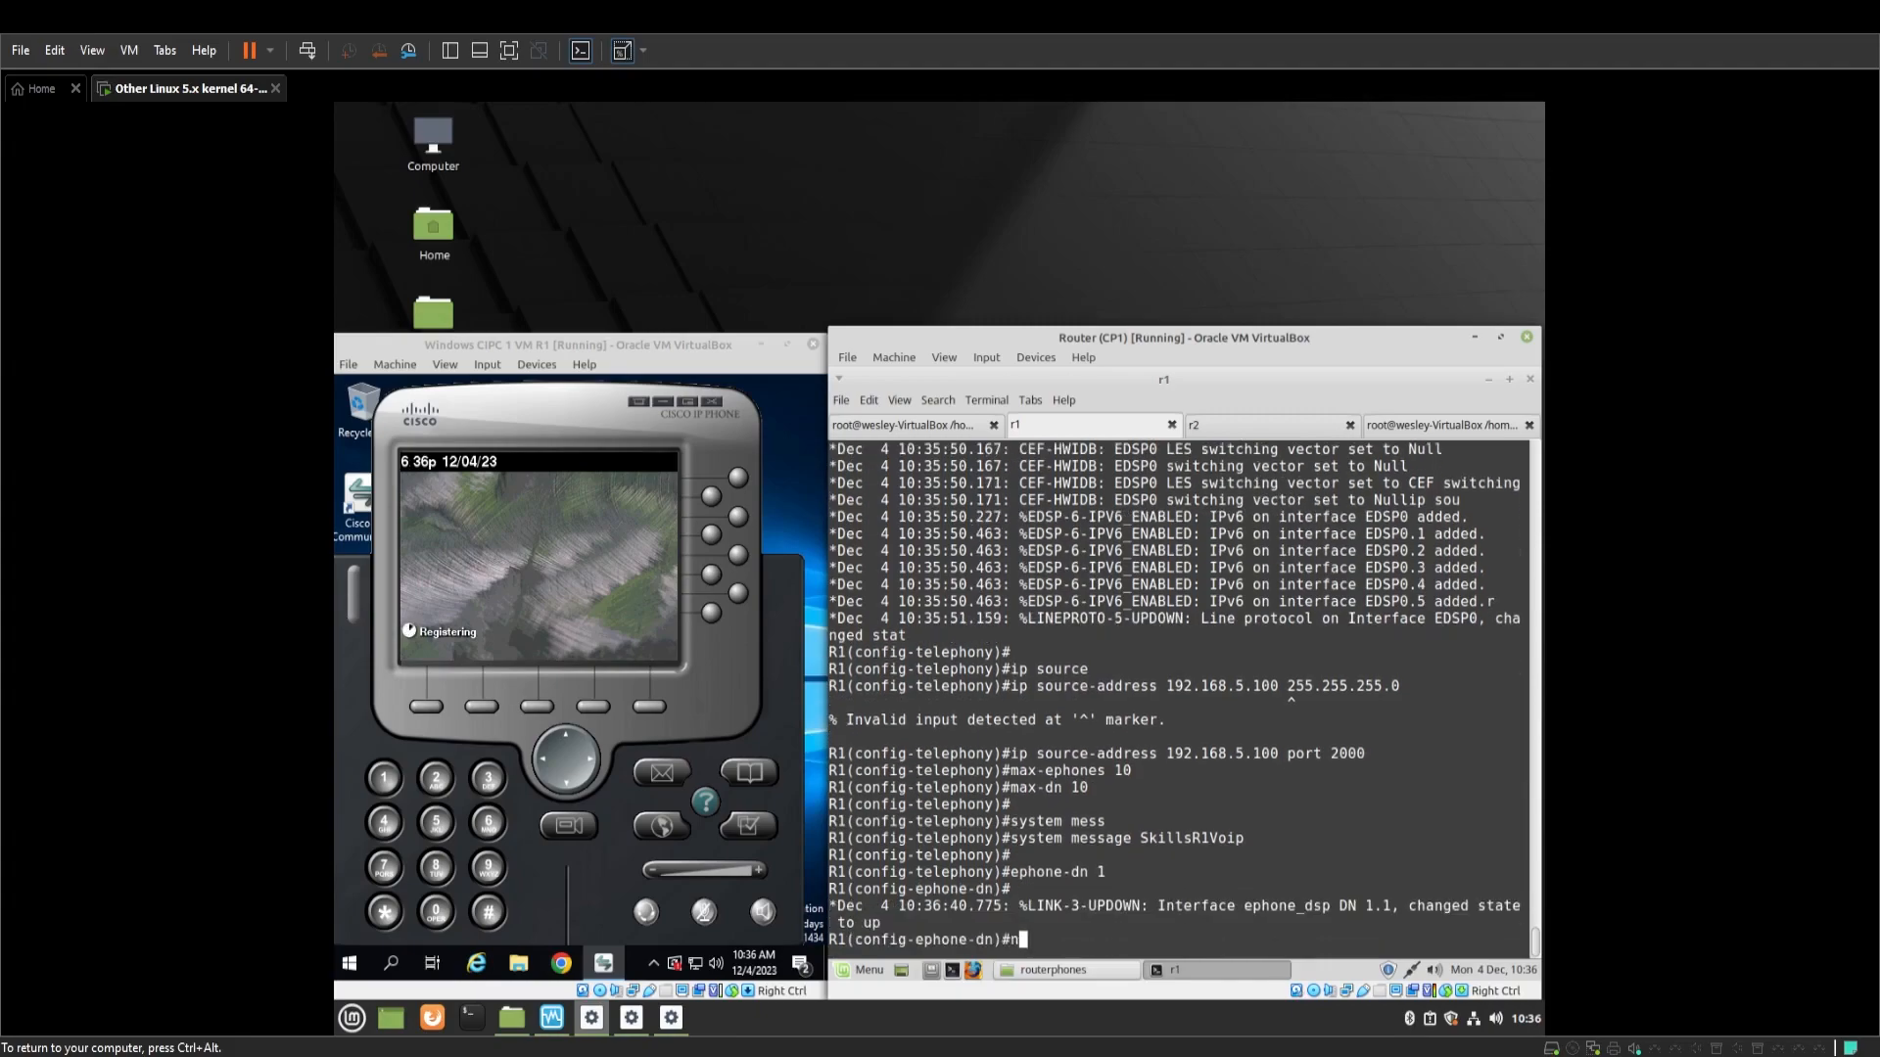
pyautogui.write('umber 1111')
pyautogui.press('Return')
pyautogui.press('Return')
pyautogui.write('exit')
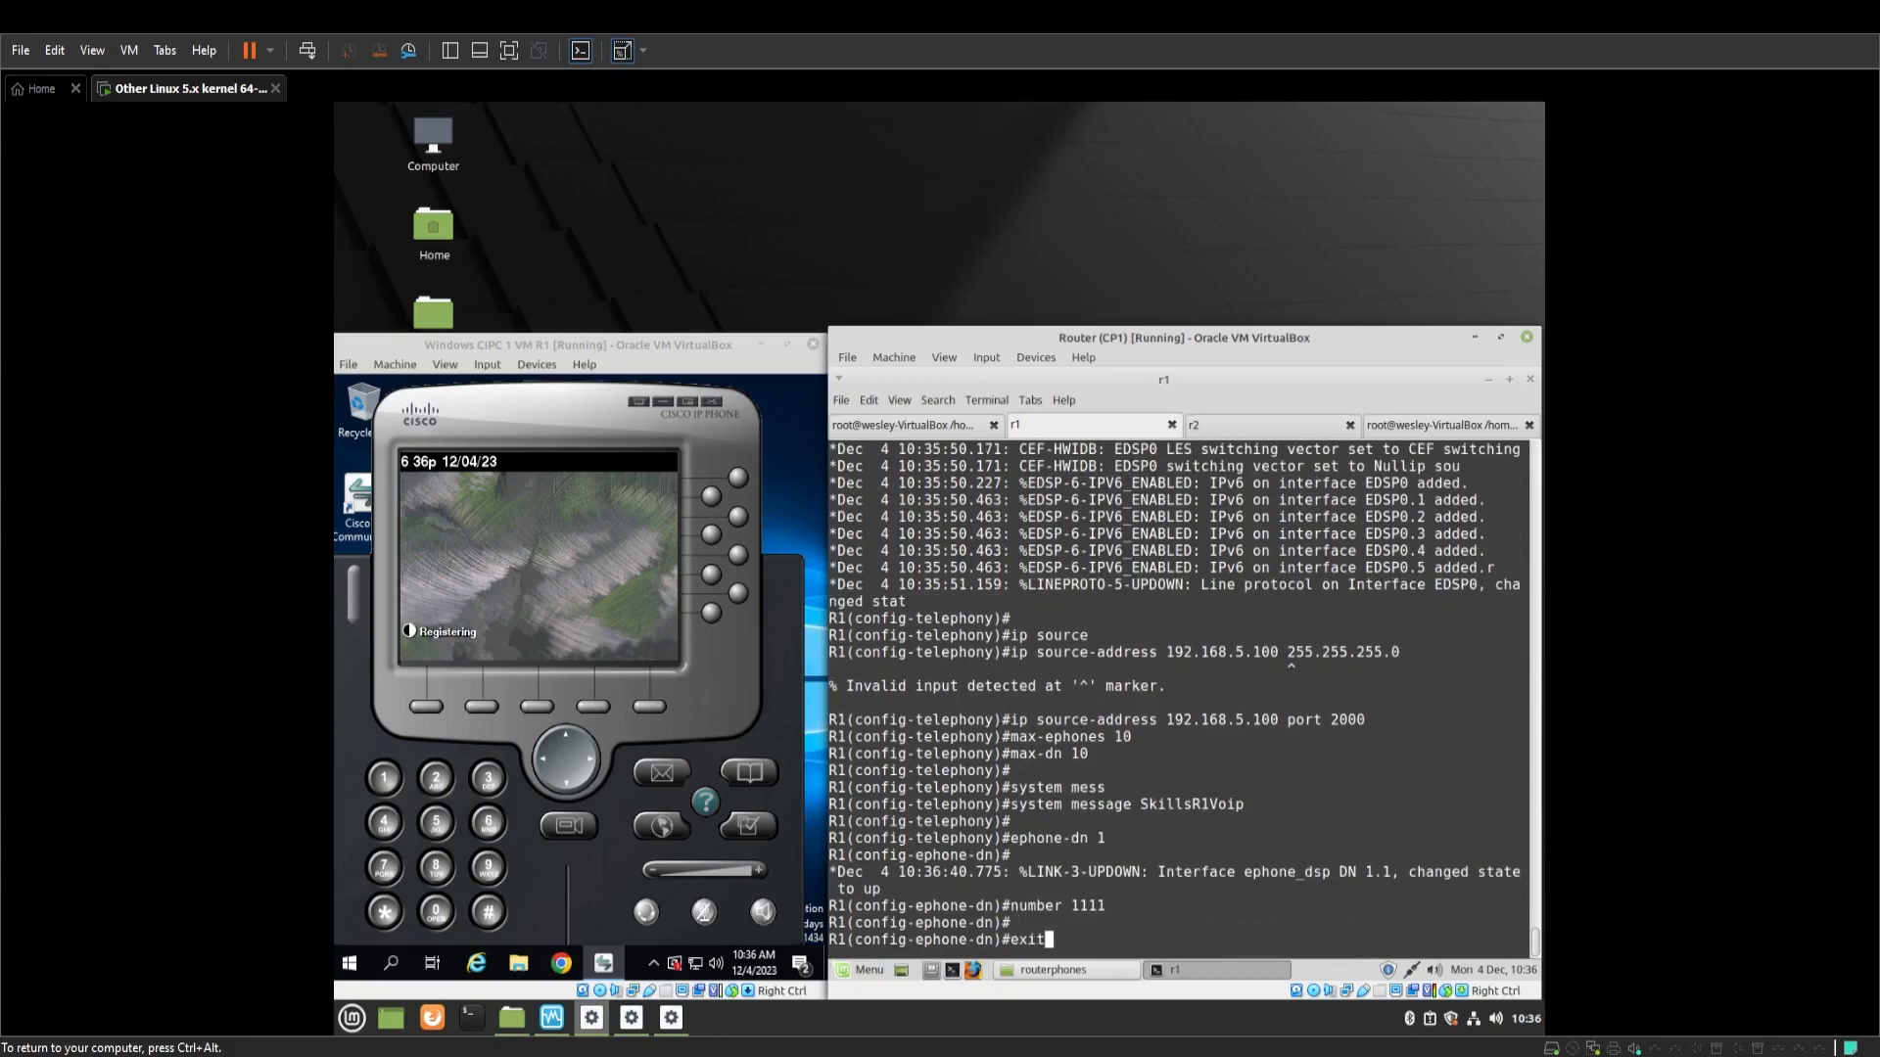
pyautogui.press('Return')
pyautogui.press('Return')
pyautogui.write('ephone 1')
pyautogui.press('Return')
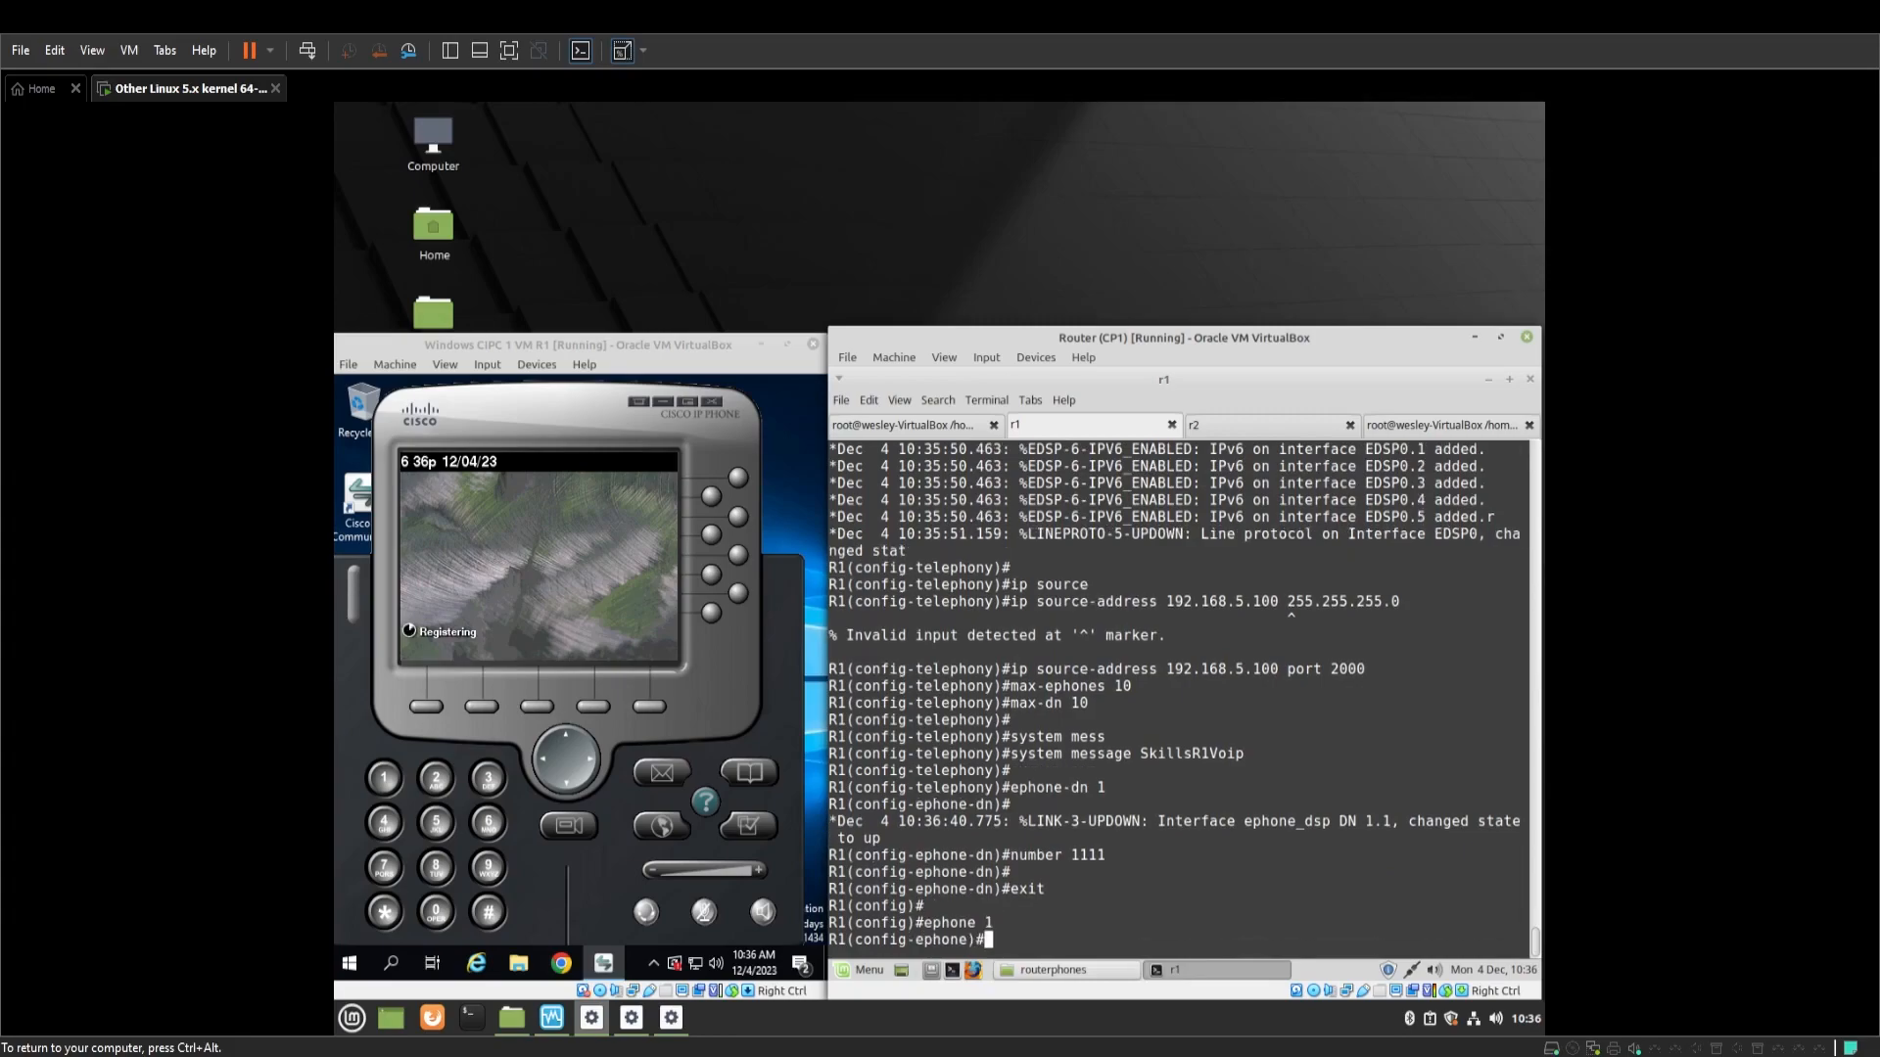
pyautogui.press('Return')
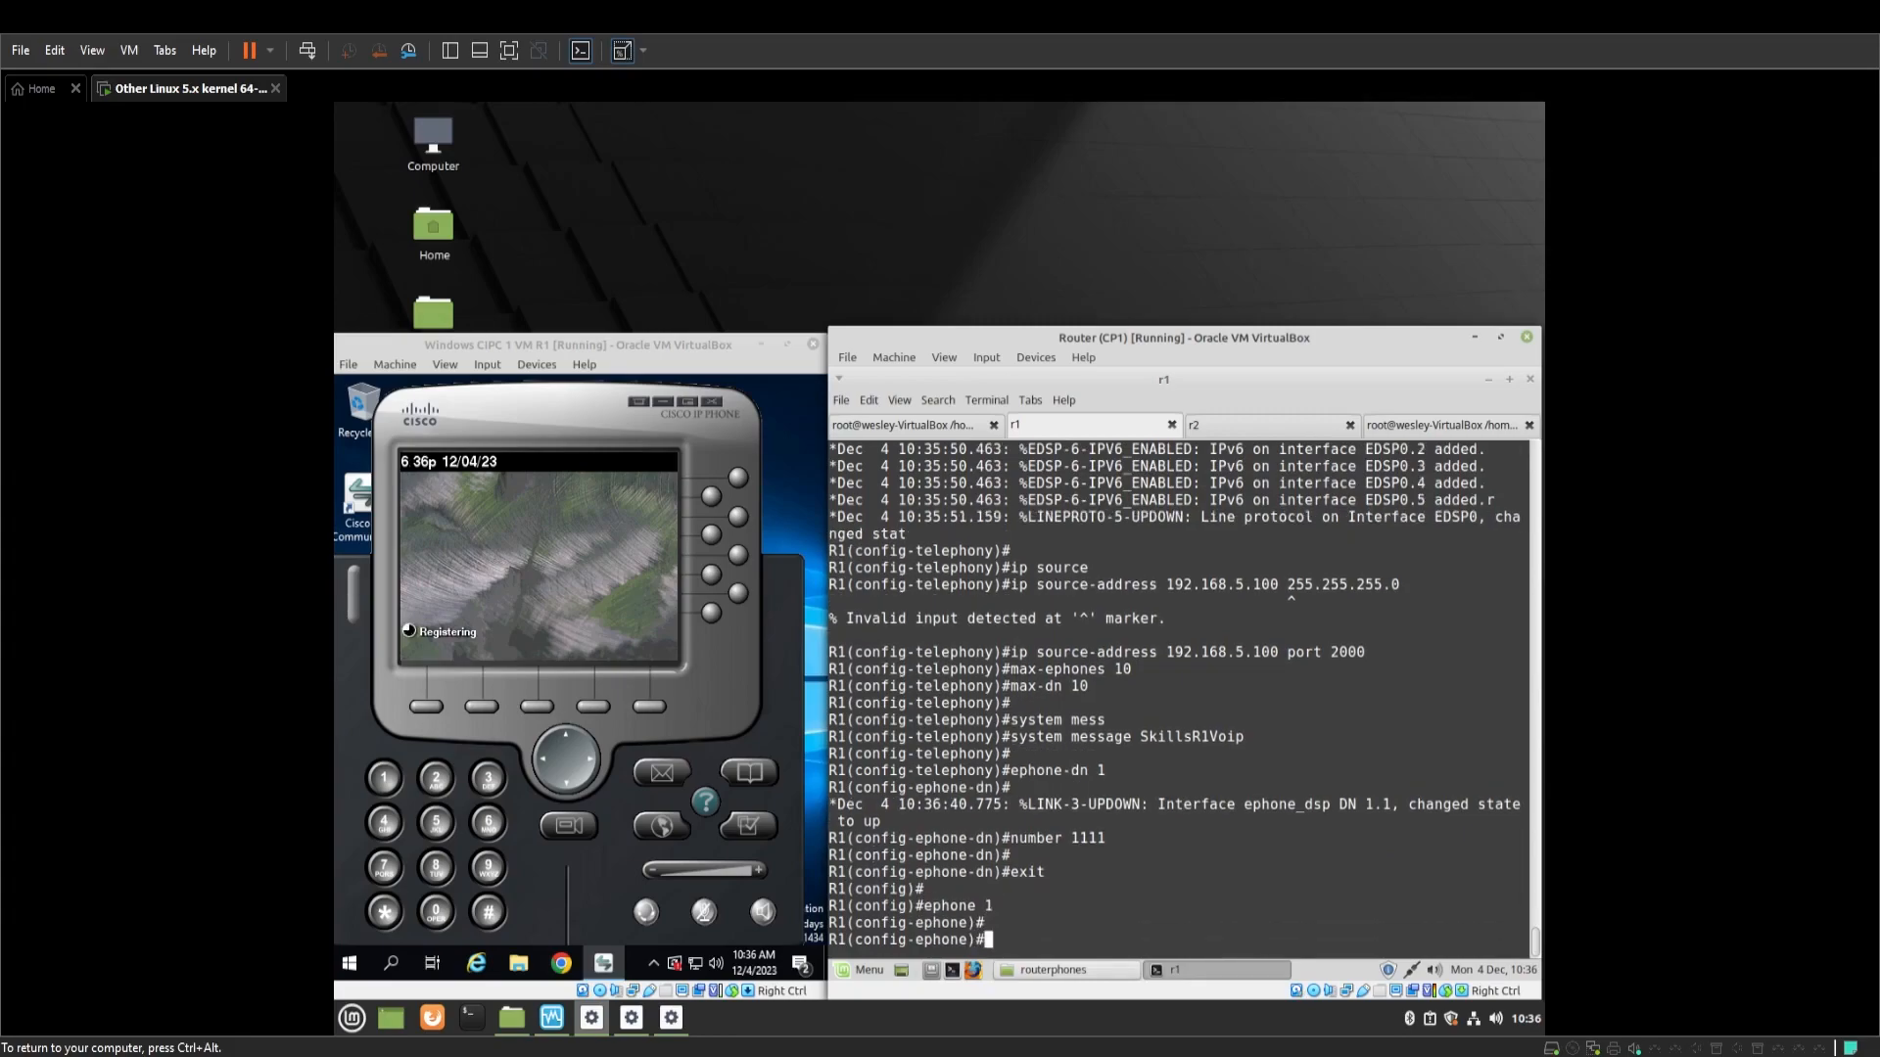
# Read the softphone's device name in Preferences and set ephone 1's MAC address to 0800.2738.CE9B
pyautogui.click(640, 402)
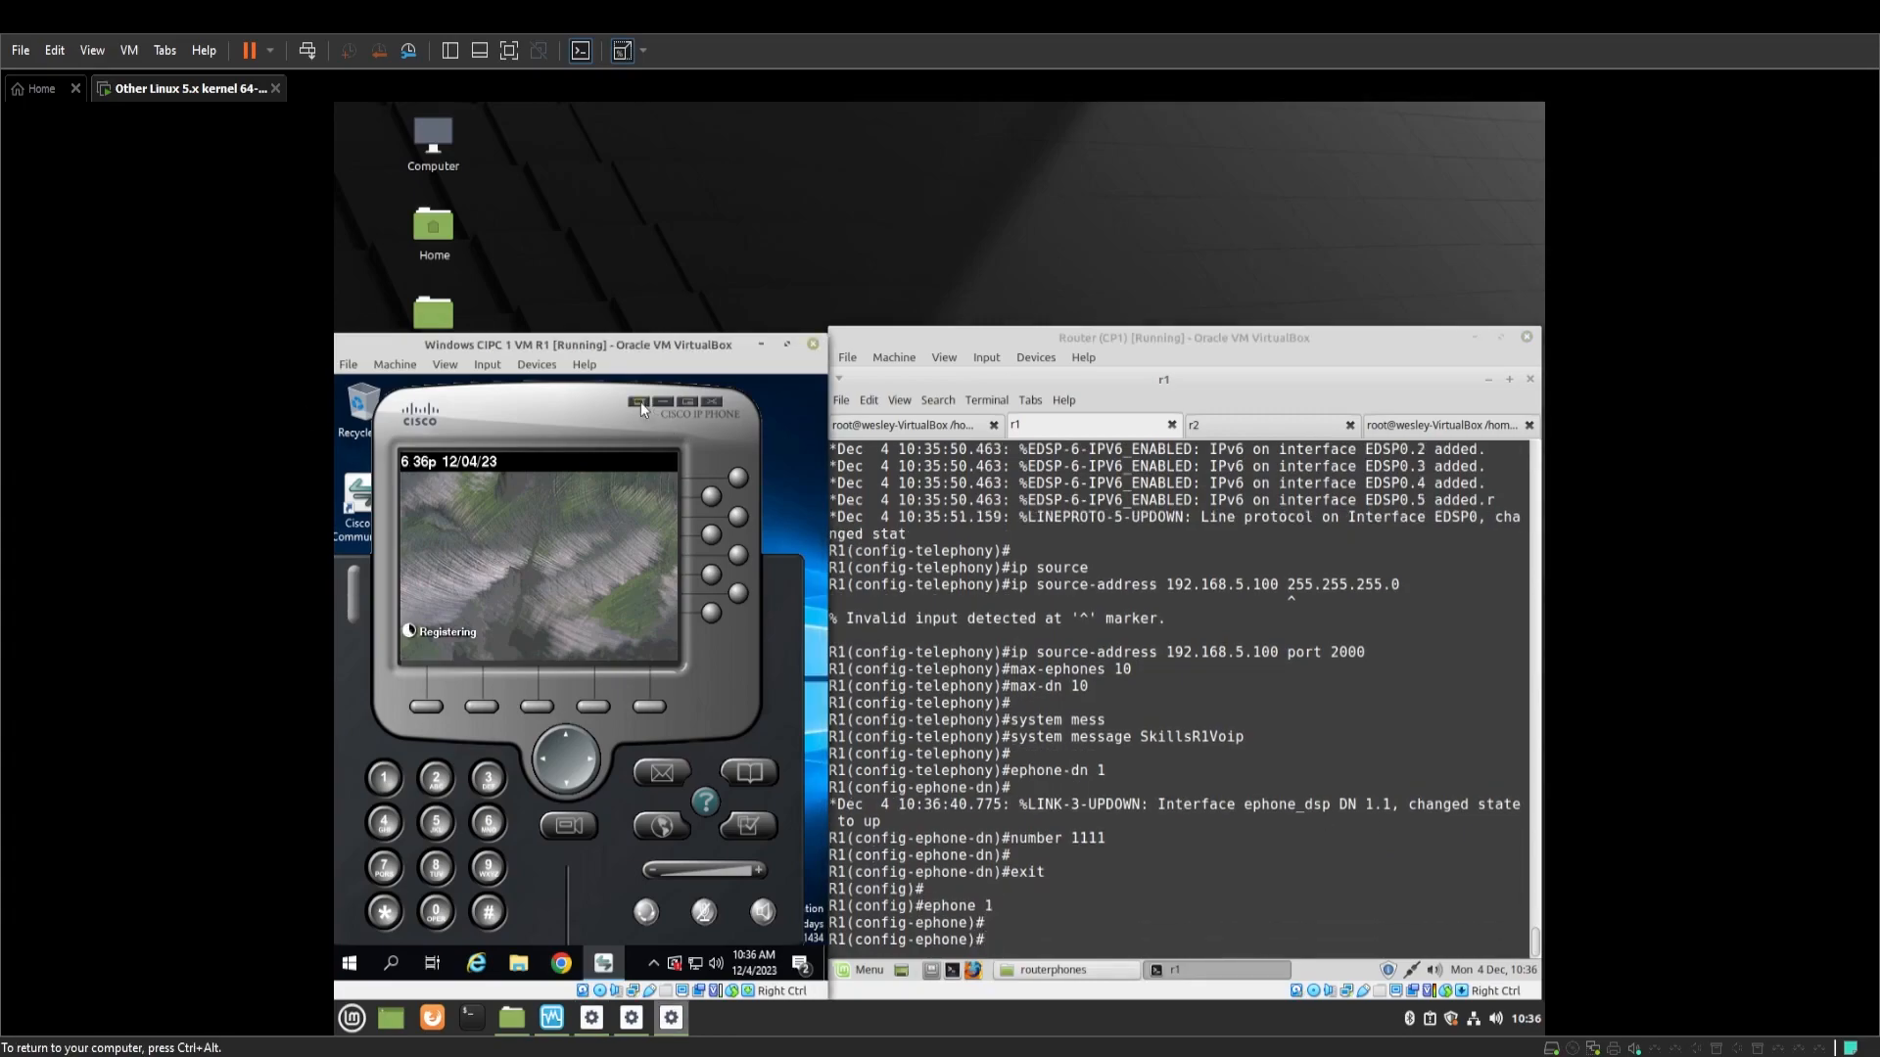
pyautogui.click(640, 402)
pyautogui.click(577, 574)
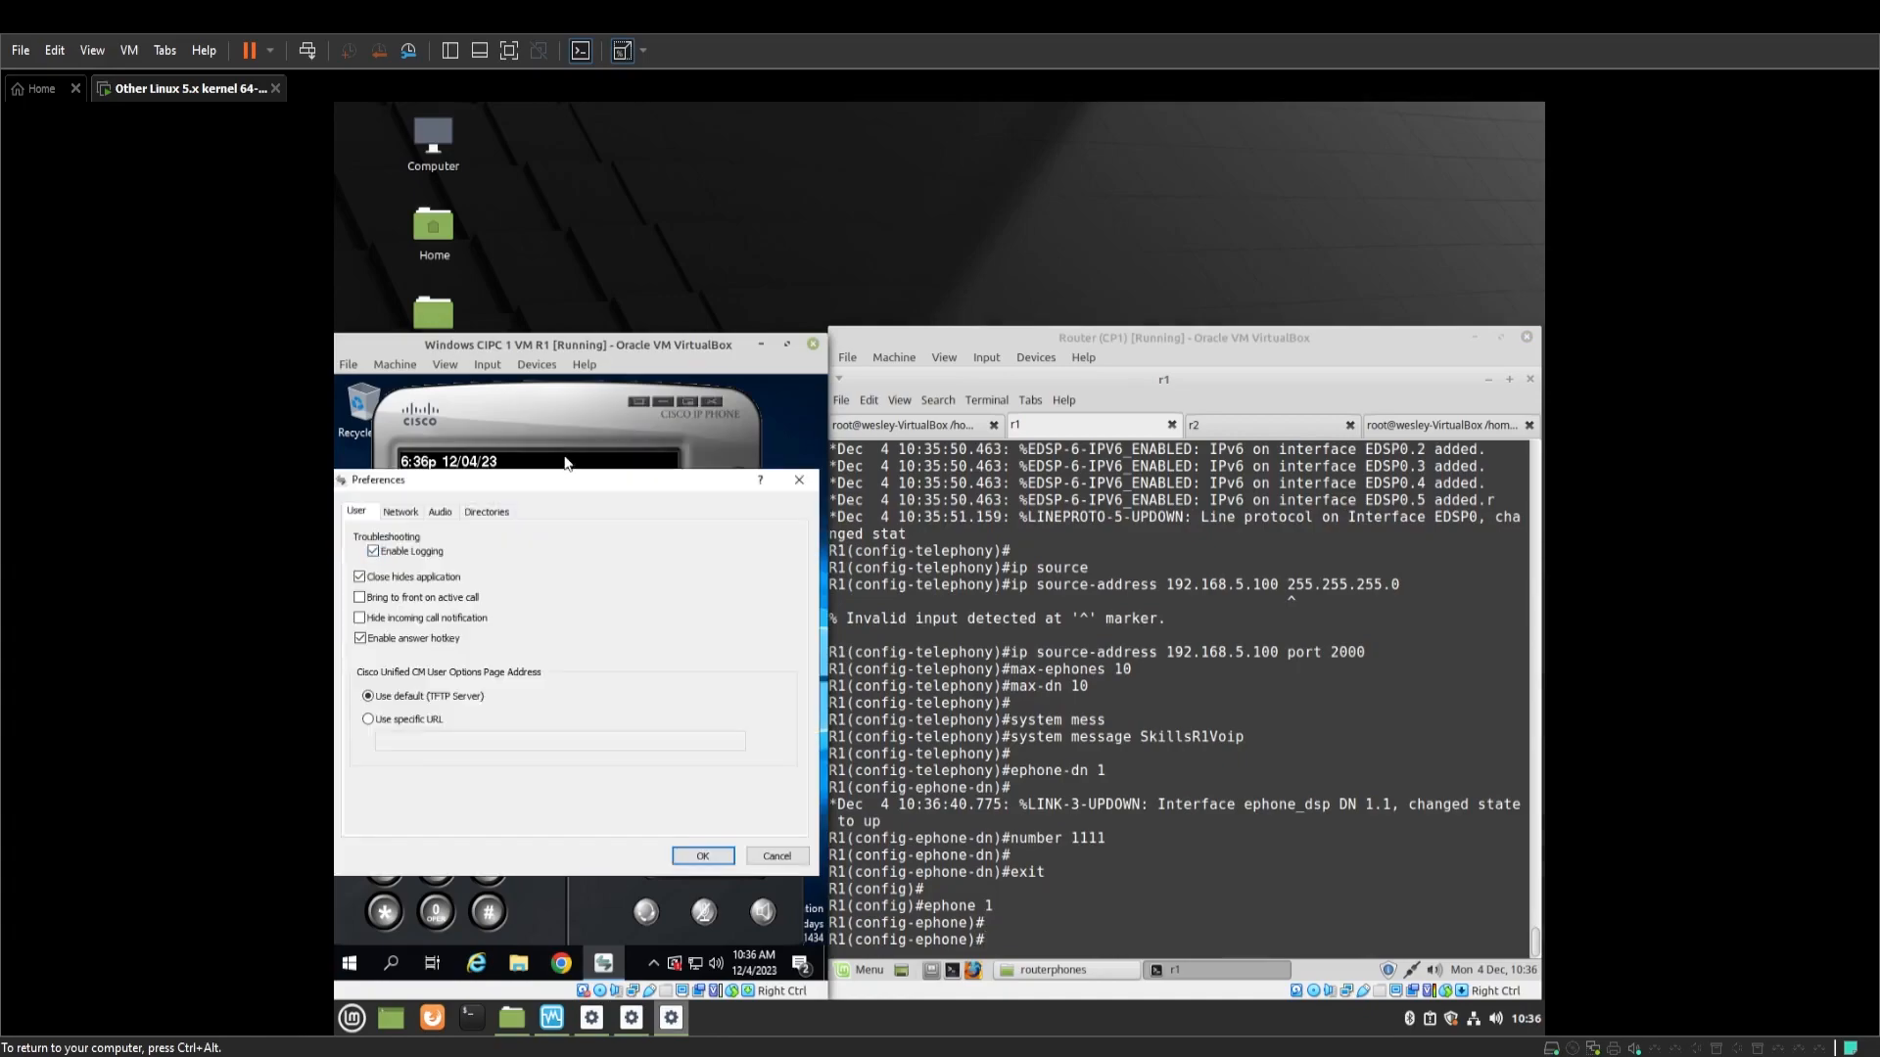
pyautogui.click(1022, 789)
pyautogui.write('m')
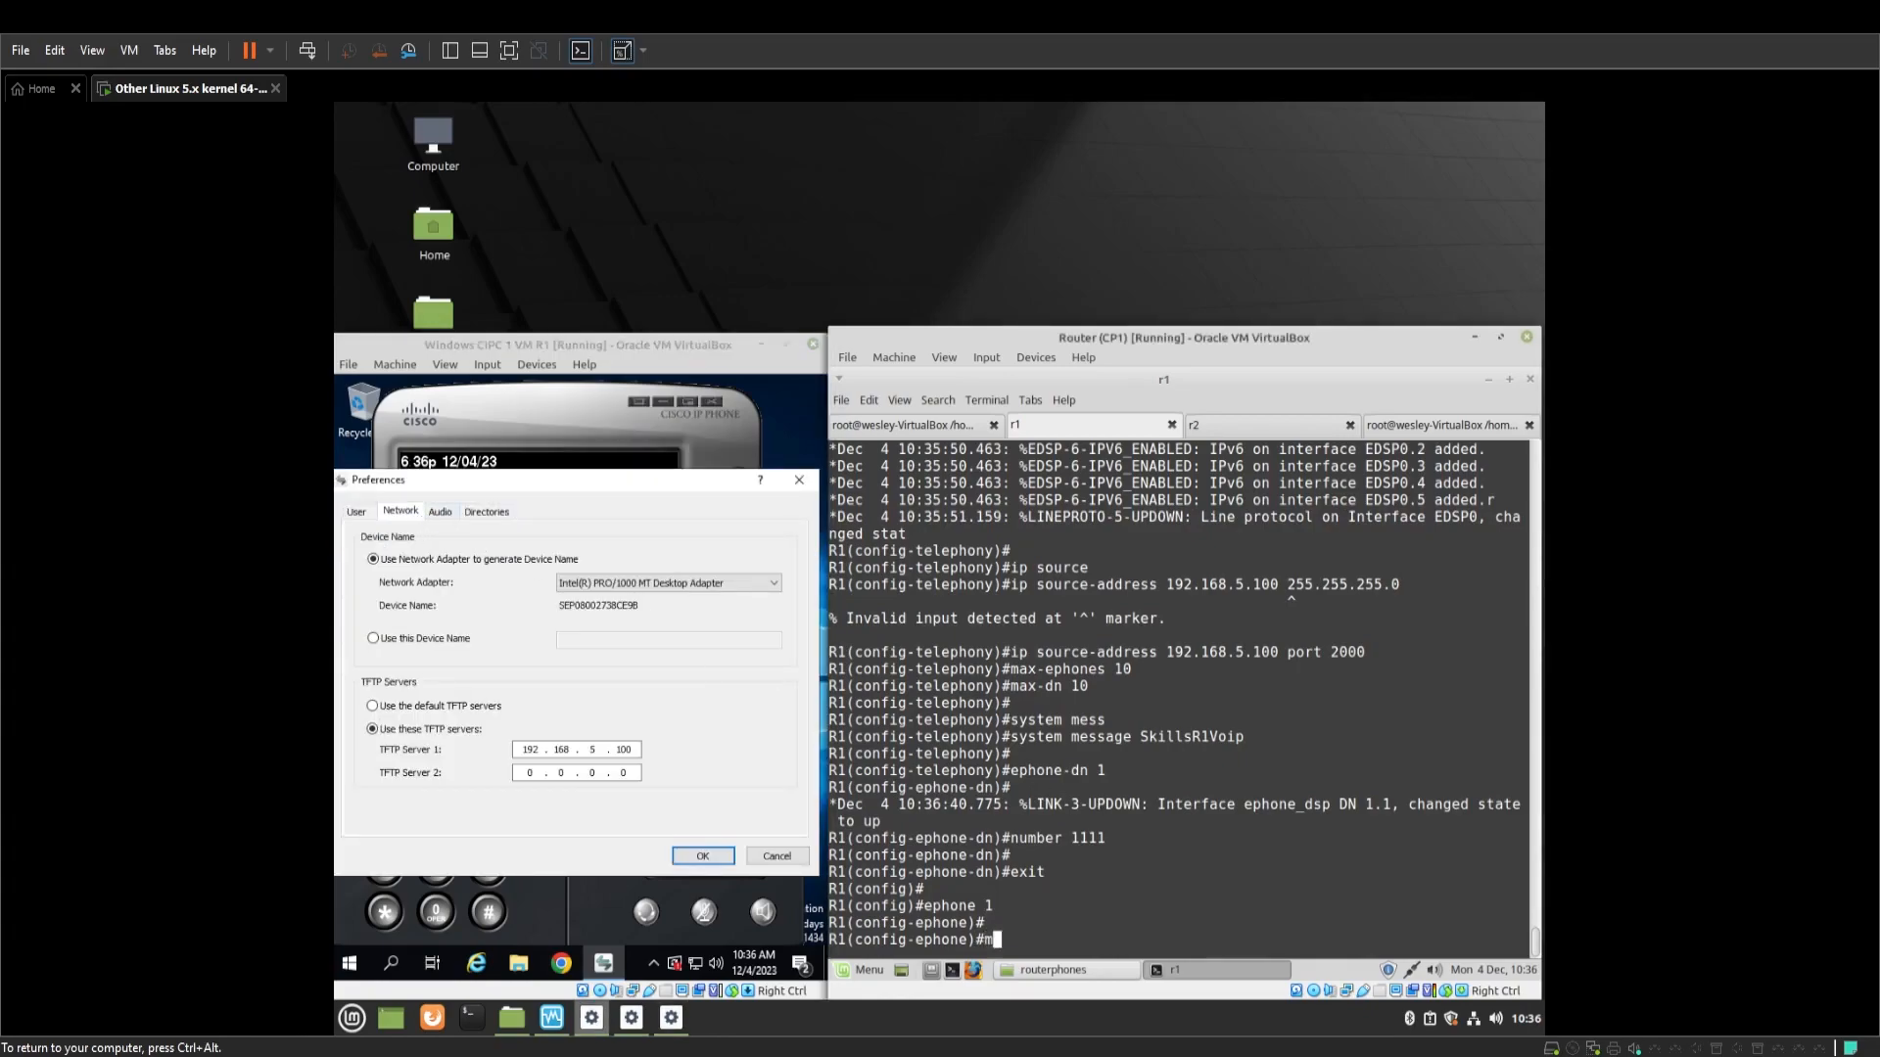
pyautogui.write('ac-address 0800.2738.CE9B')
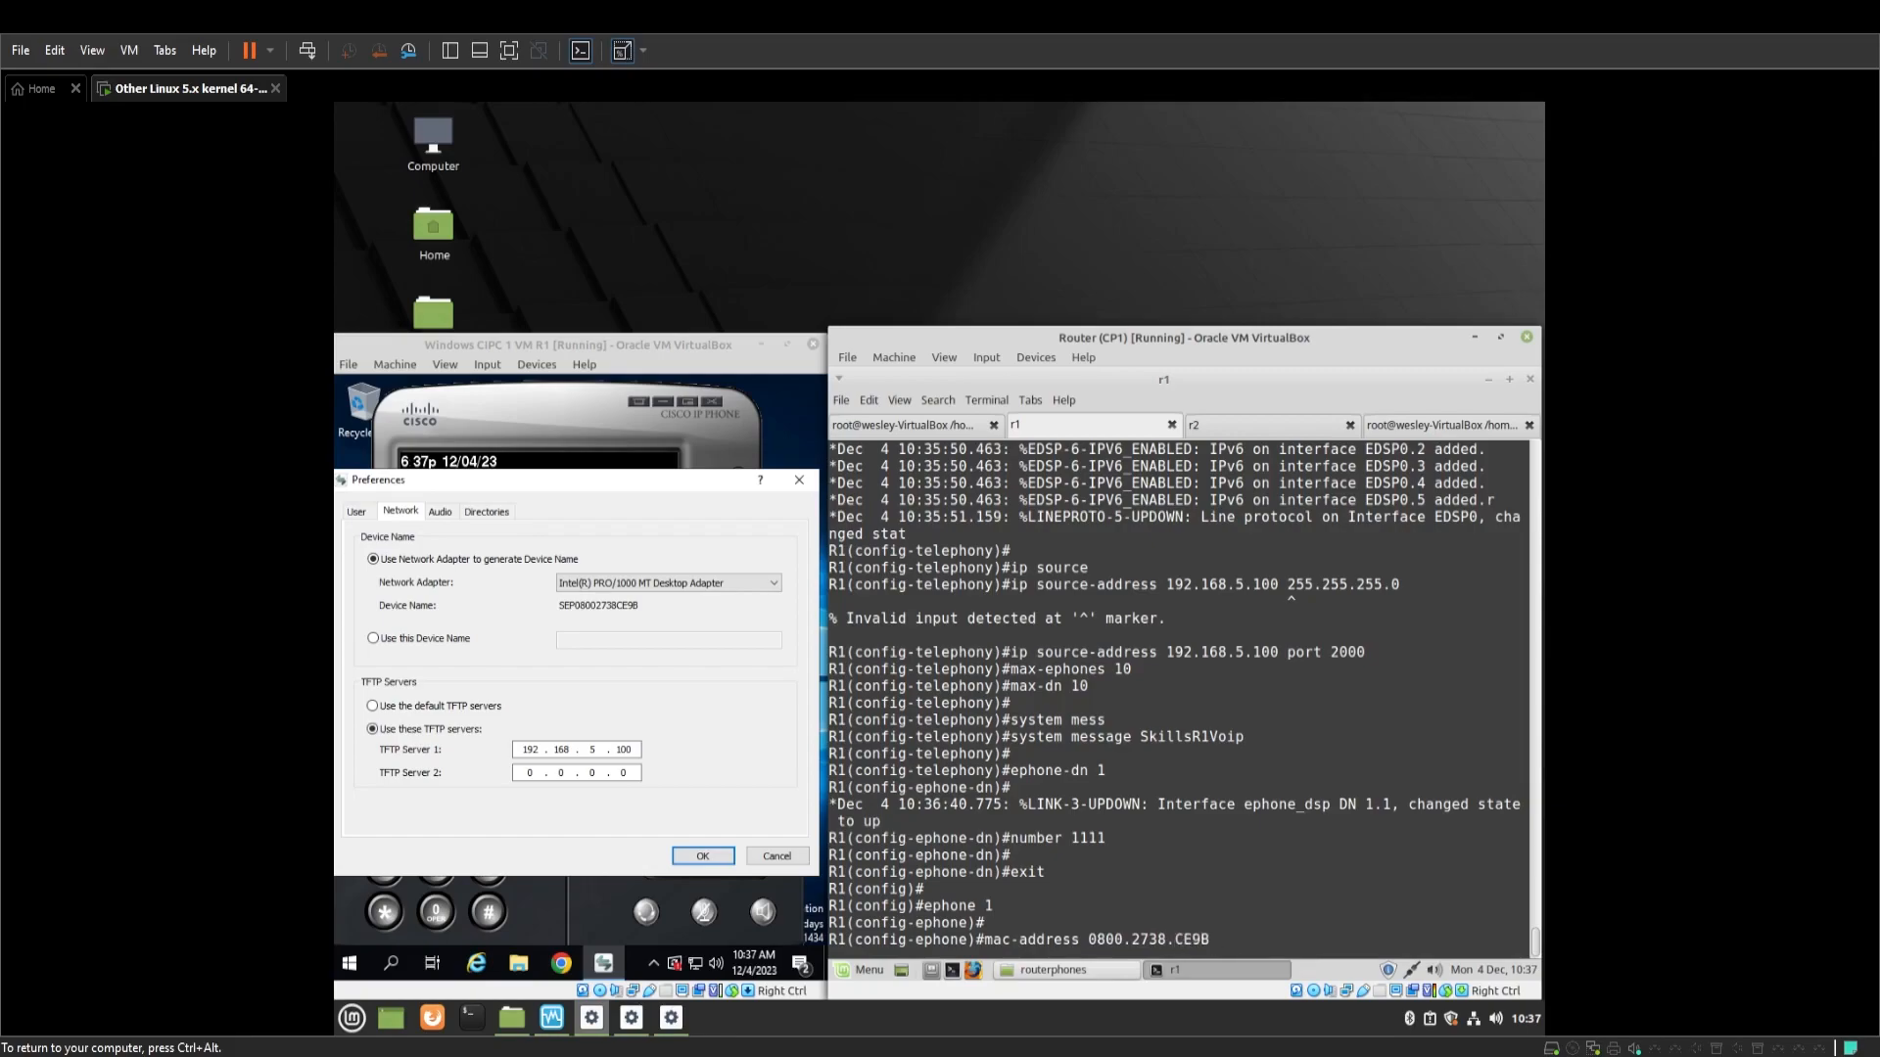
pyautogui.press('Return')
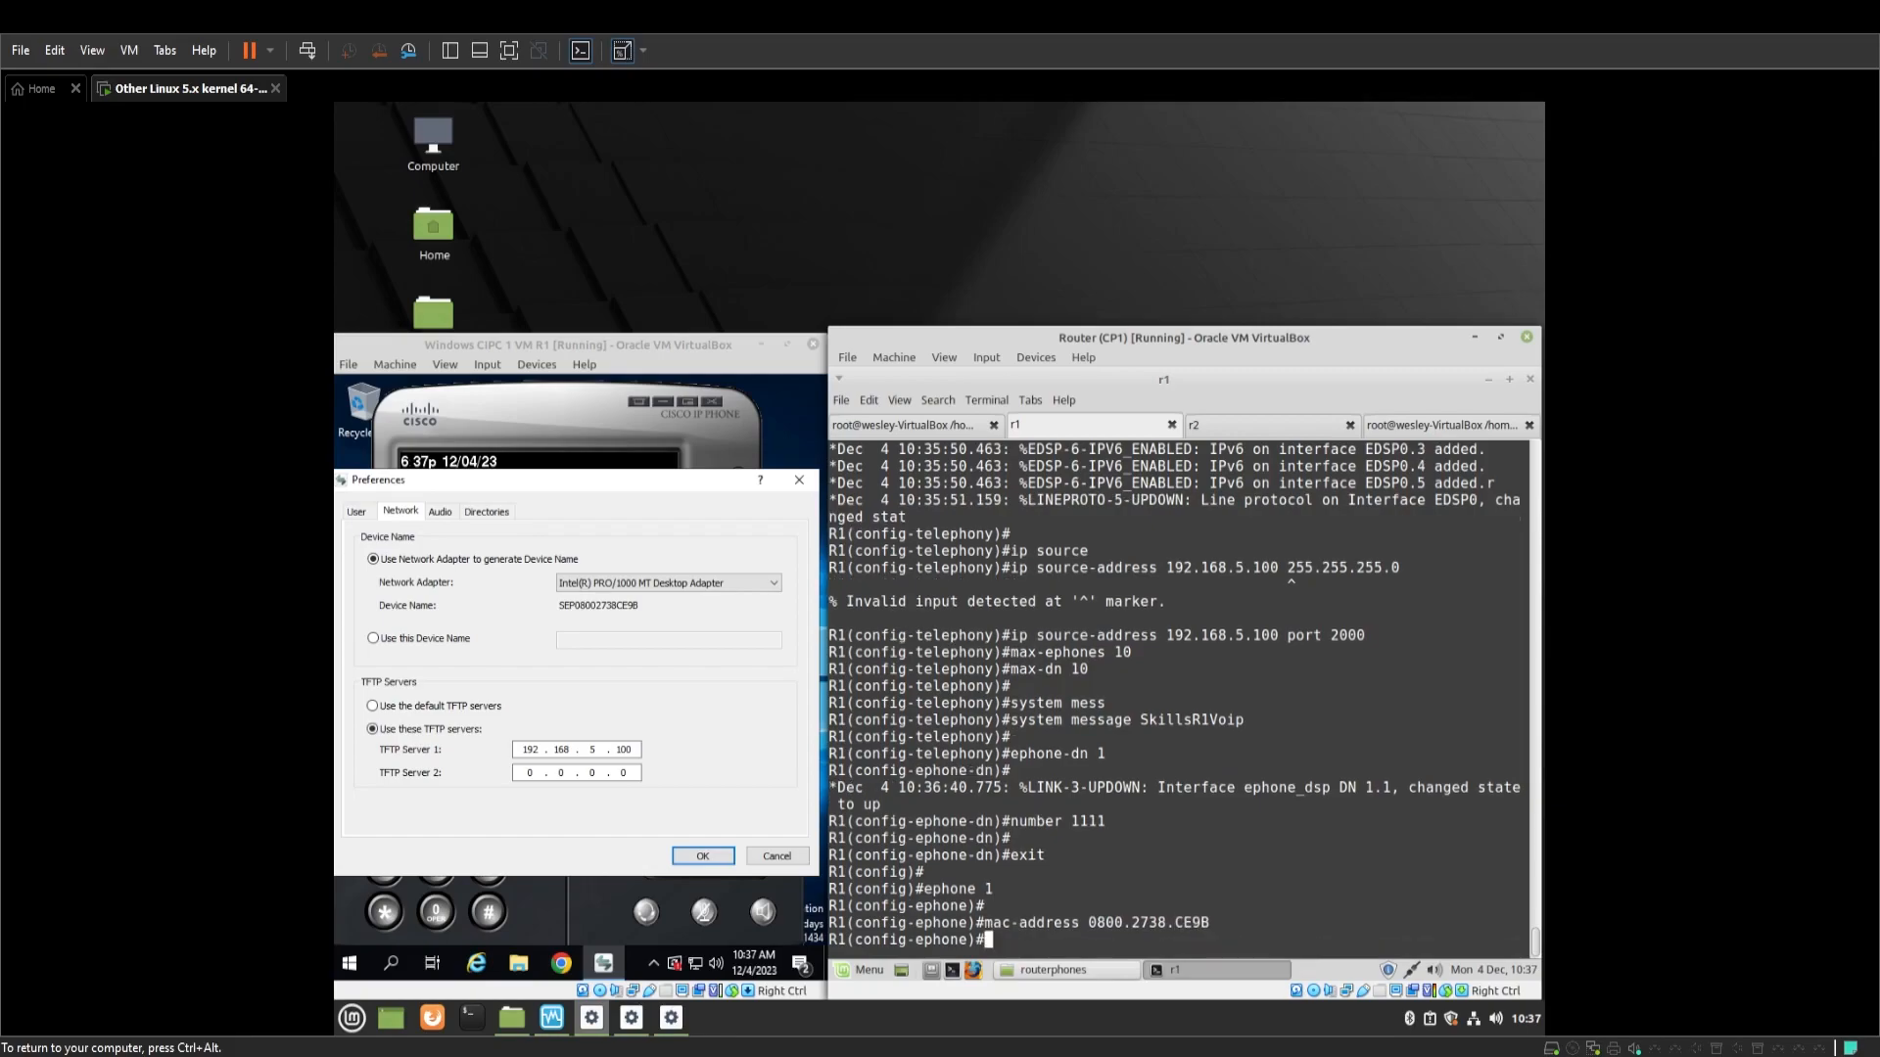
pyautogui.press('Return')
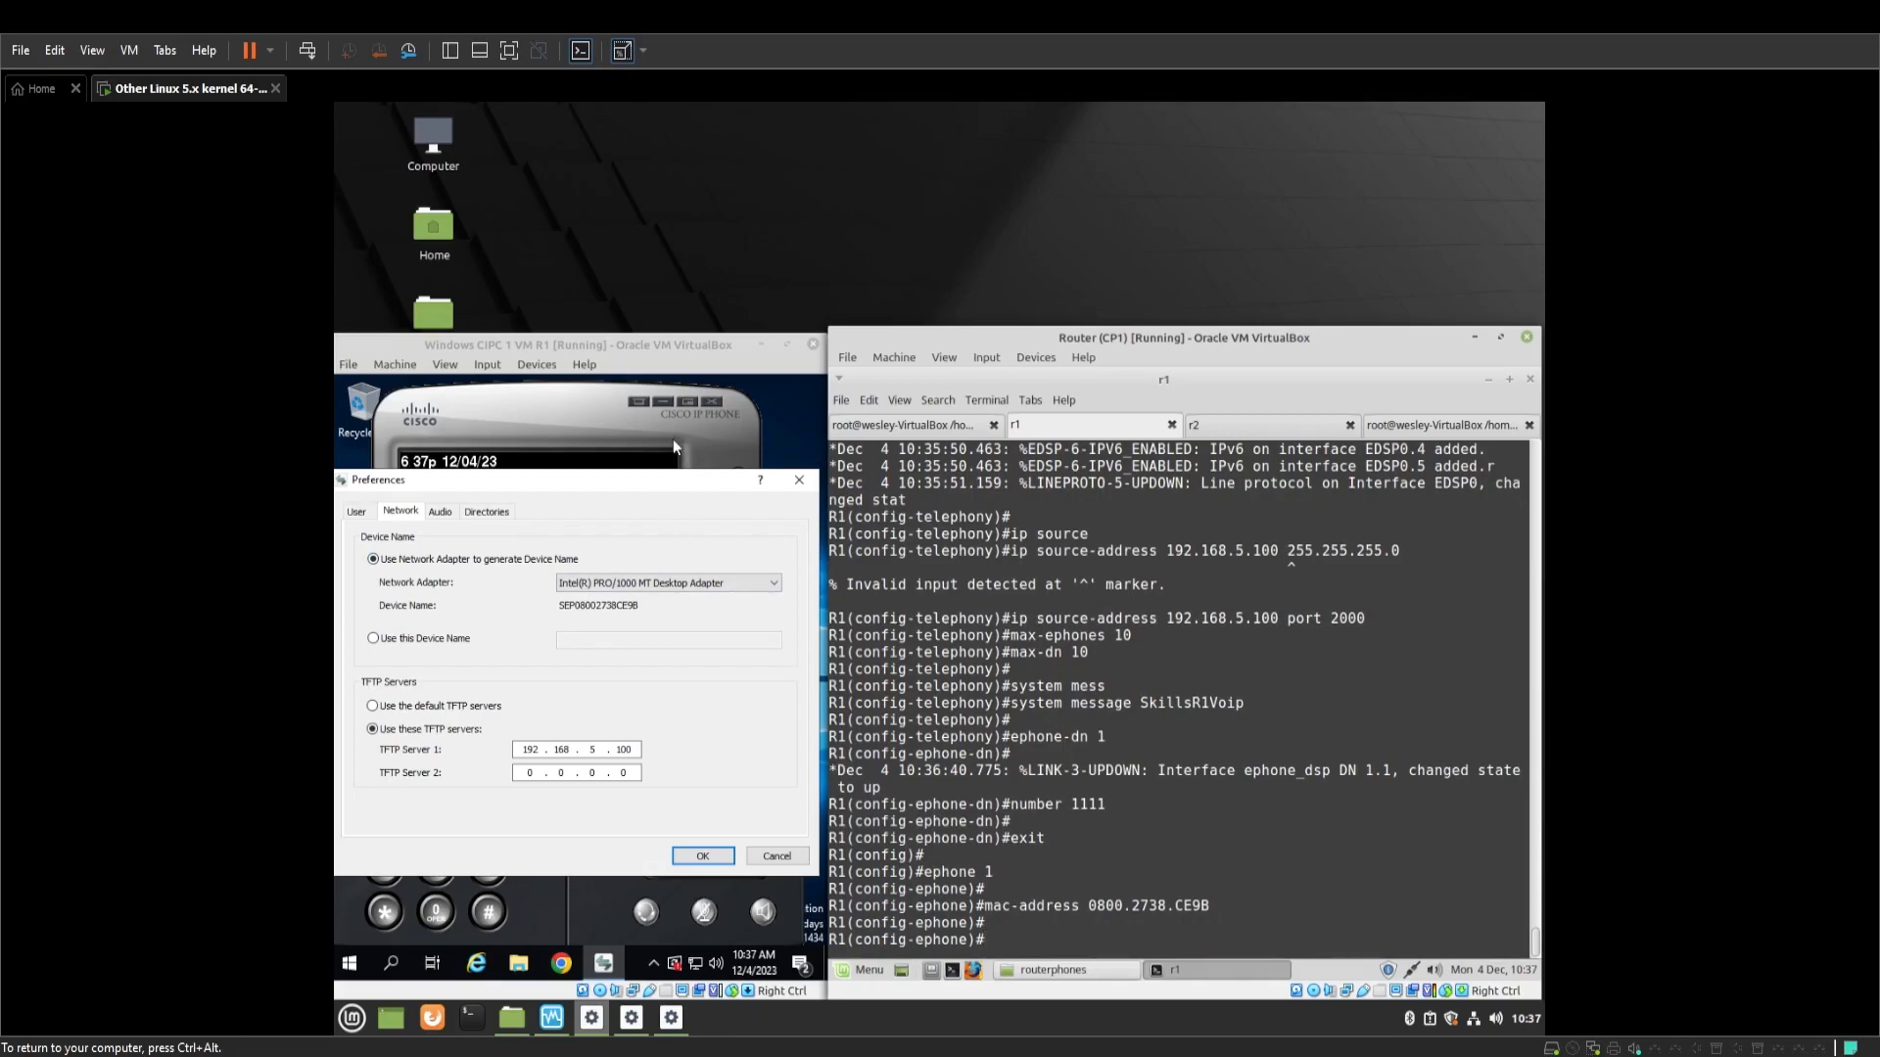
pyautogui.click(702, 856)
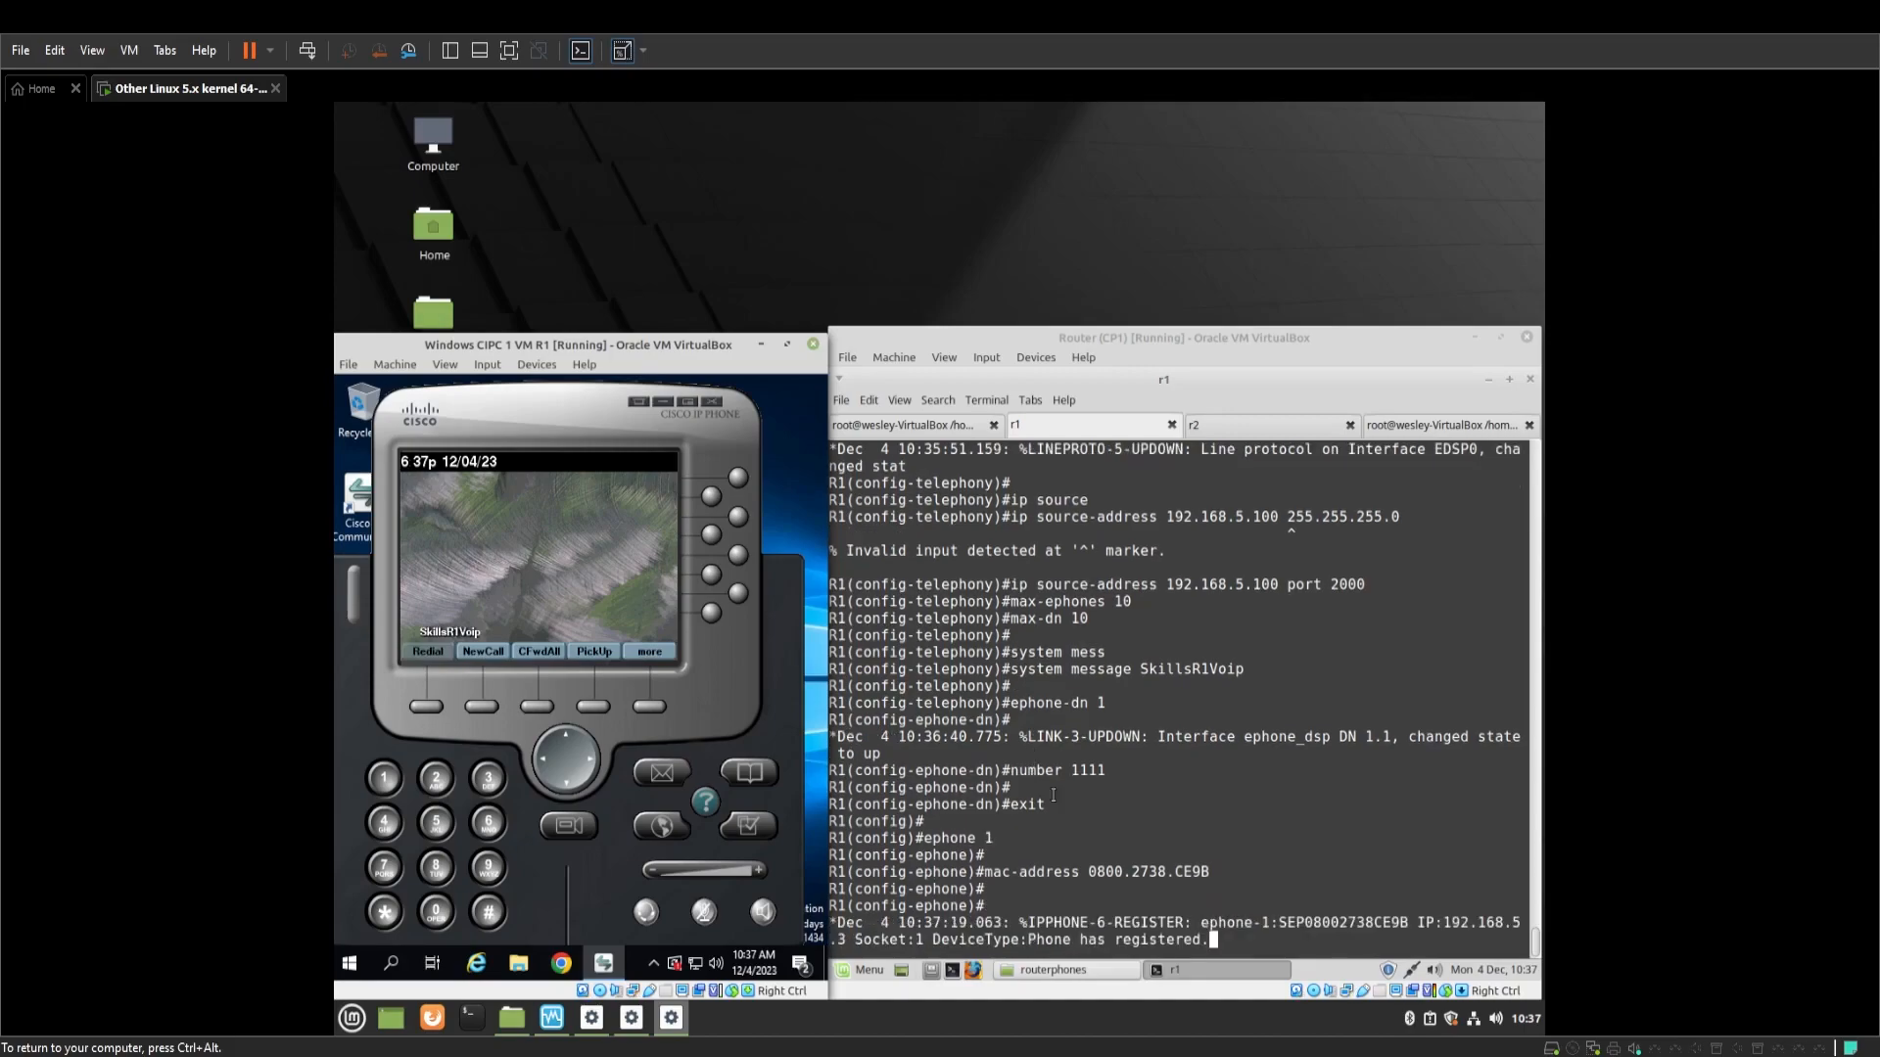
pyautogui.click(1060, 797)
# Give R1's ephone 1 'button 1:1' and restart it so the phone shows line 1111
pyautogui.press('Return')
pyautogui.press('Return')
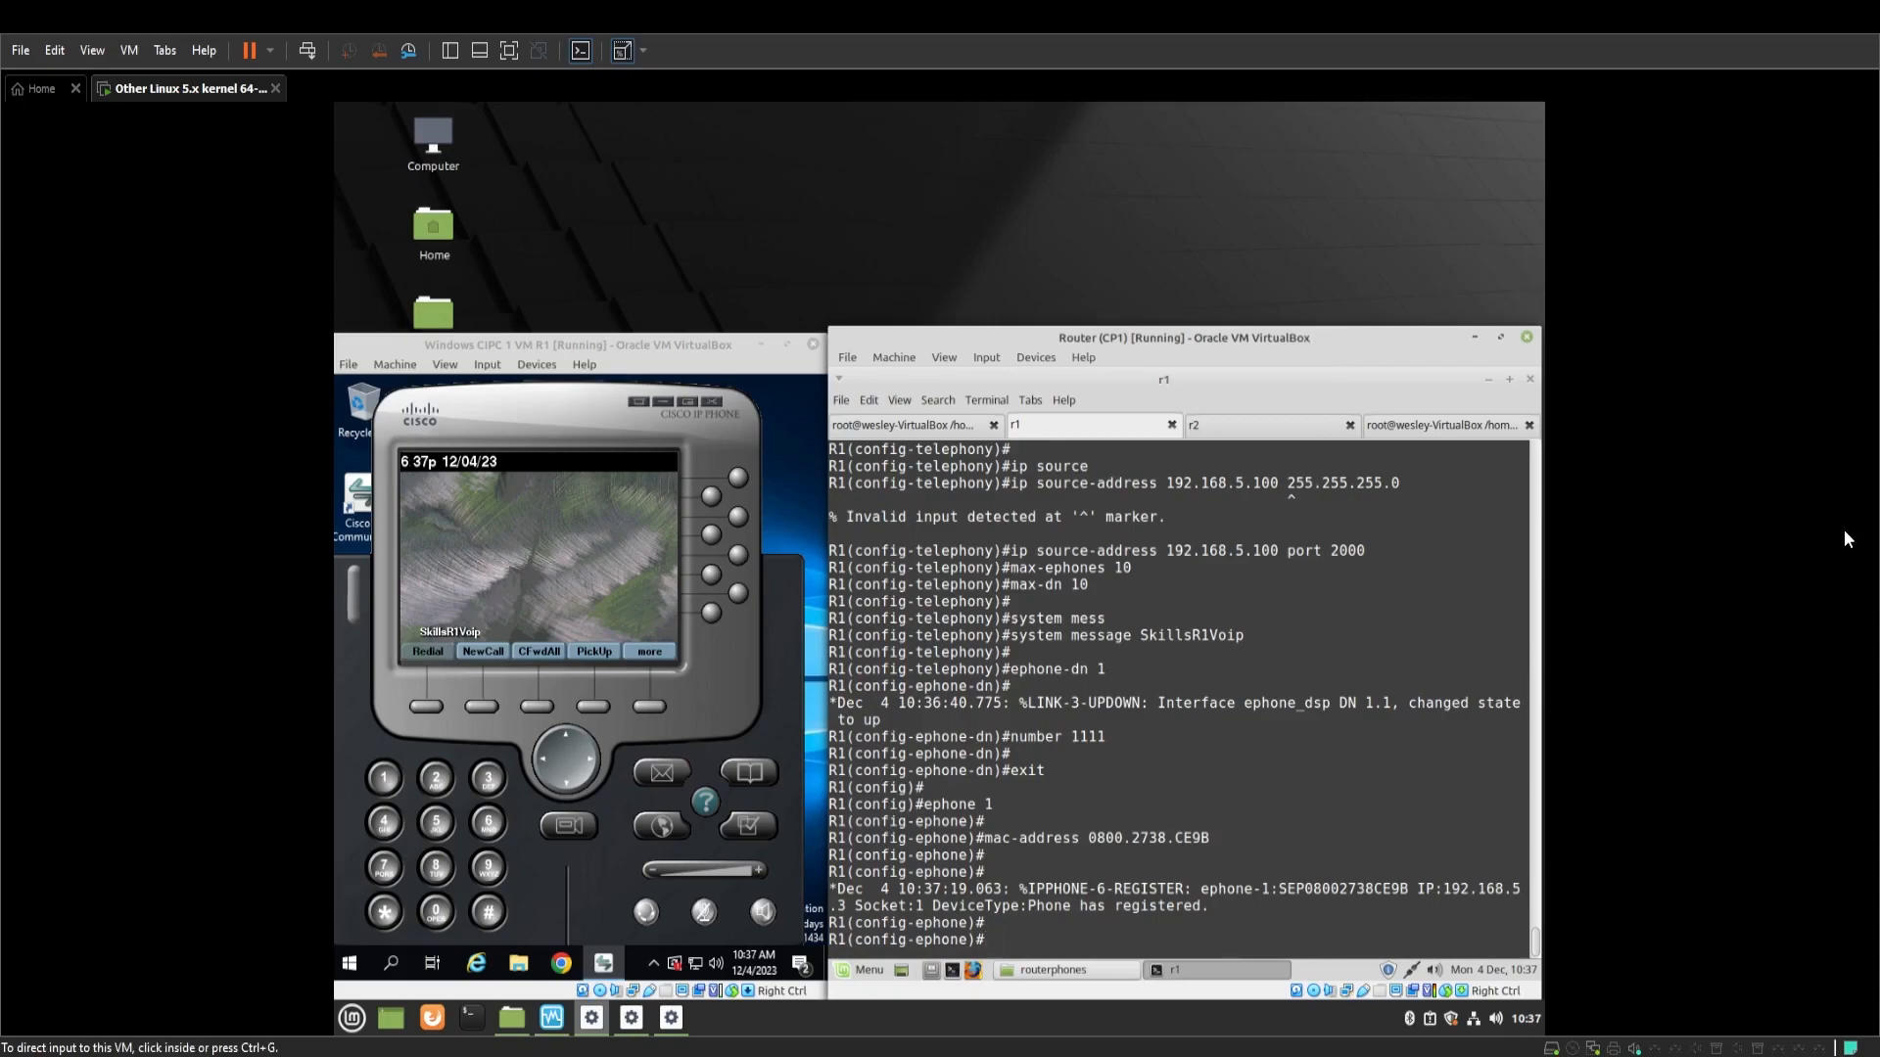
pyautogui.moveTo(1259, 339)
pyautogui.mouseDown()
pyautogui.moveTo(1045, 337)
pyautogui.moveTo(1270, 339)
pyautogui.mouseUp()
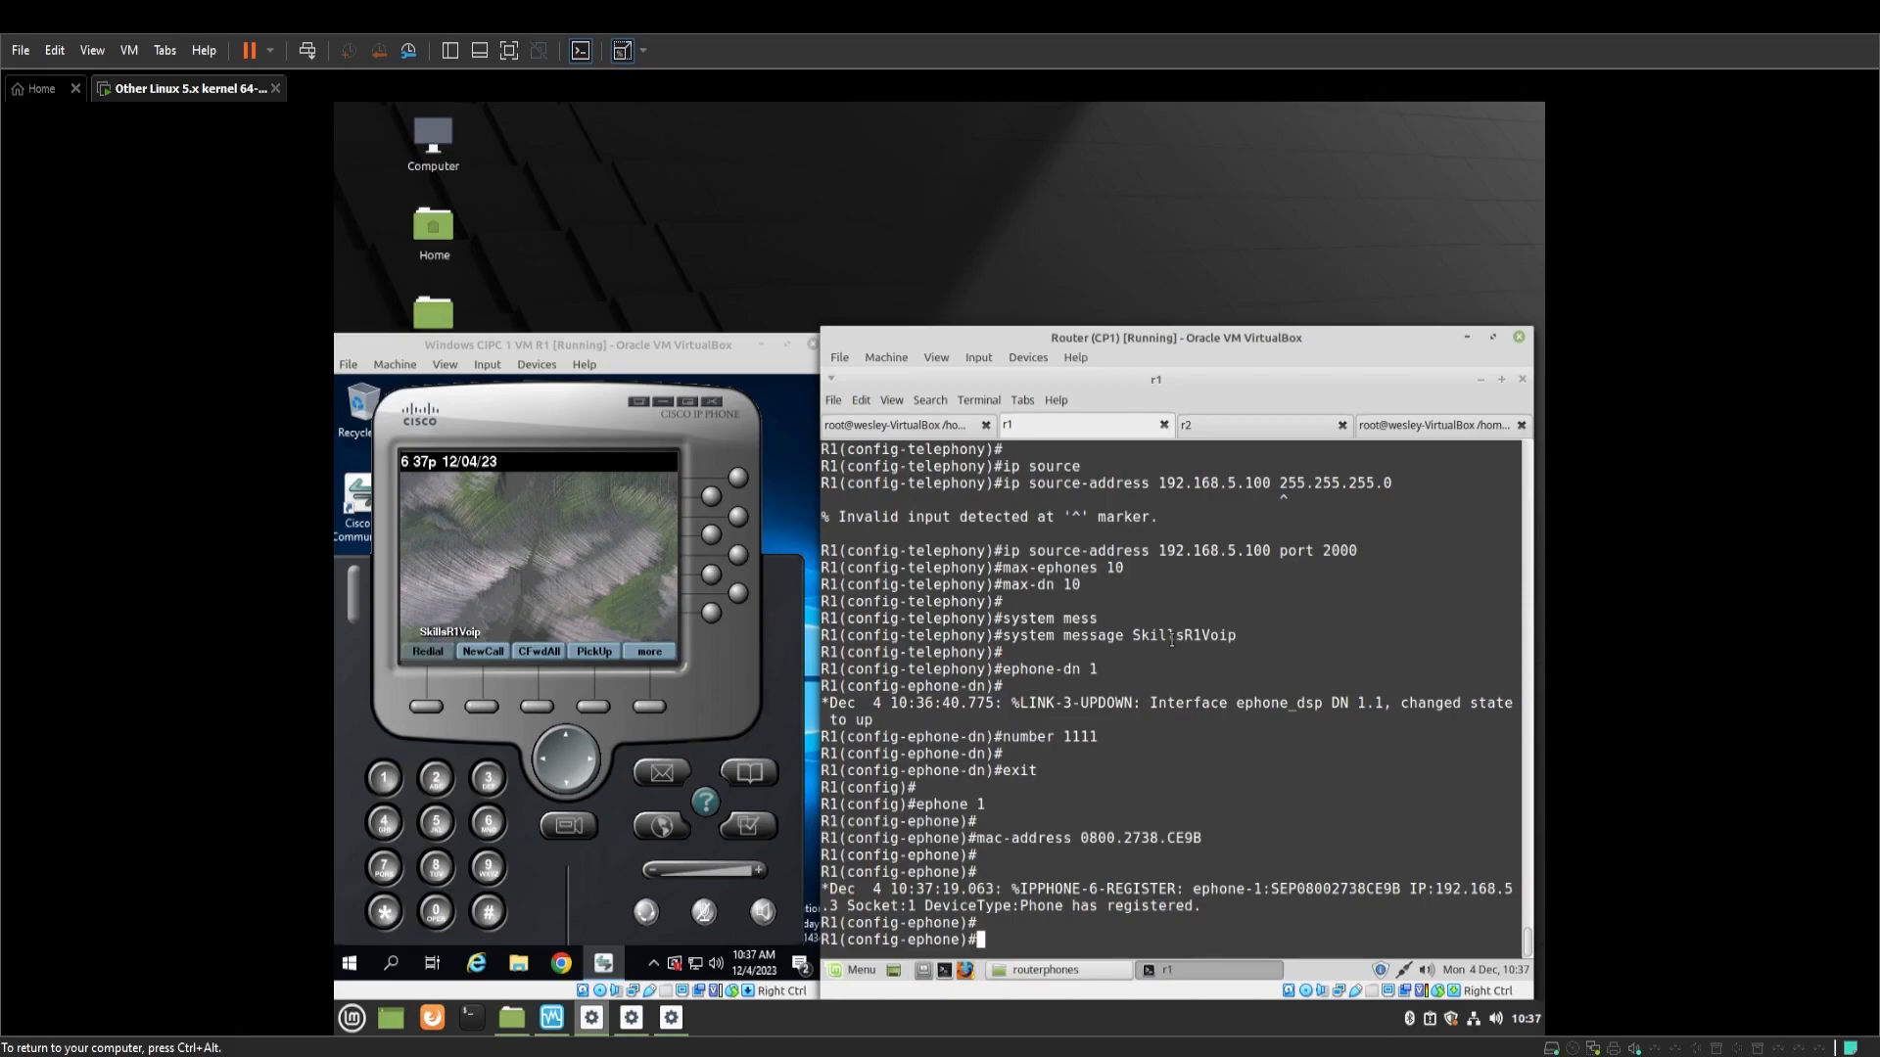
pyautogui.write('button 1:1')
pyautogui.press('Return')
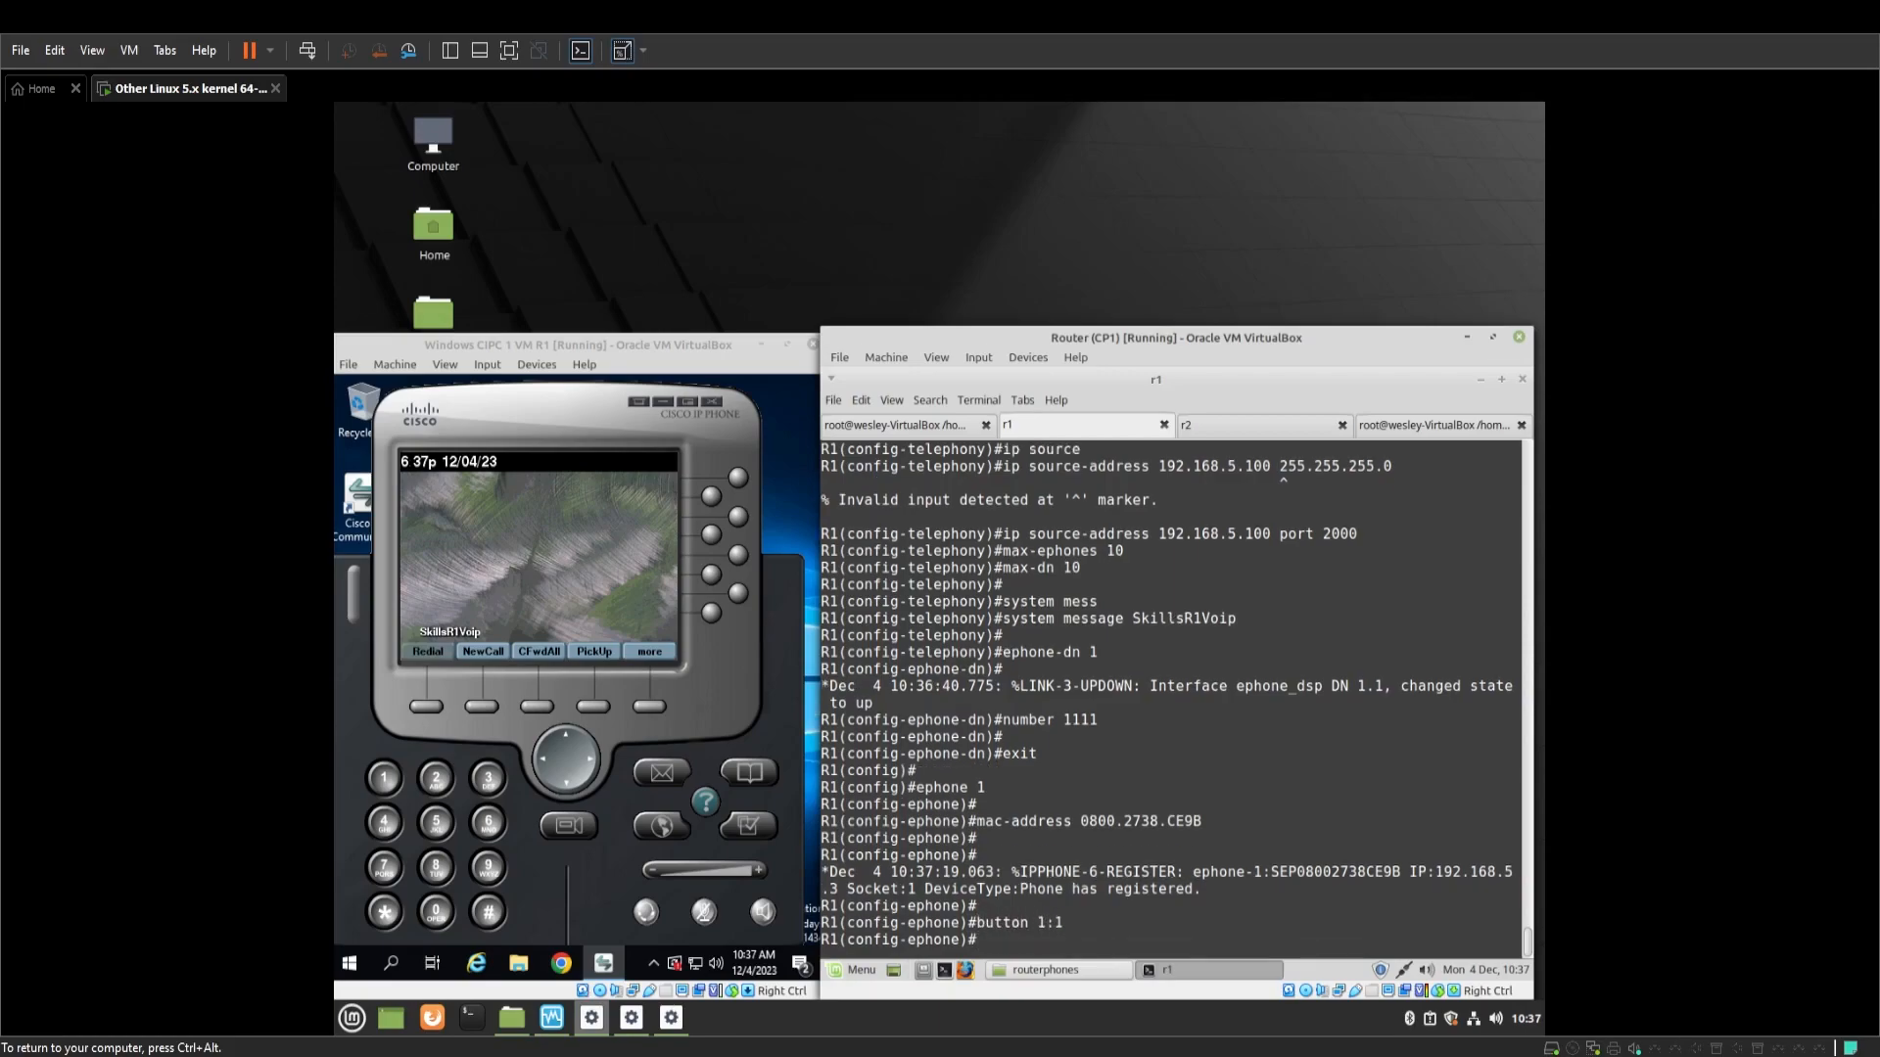
pyautogui.write('restart')
pyautogui.press('Return')
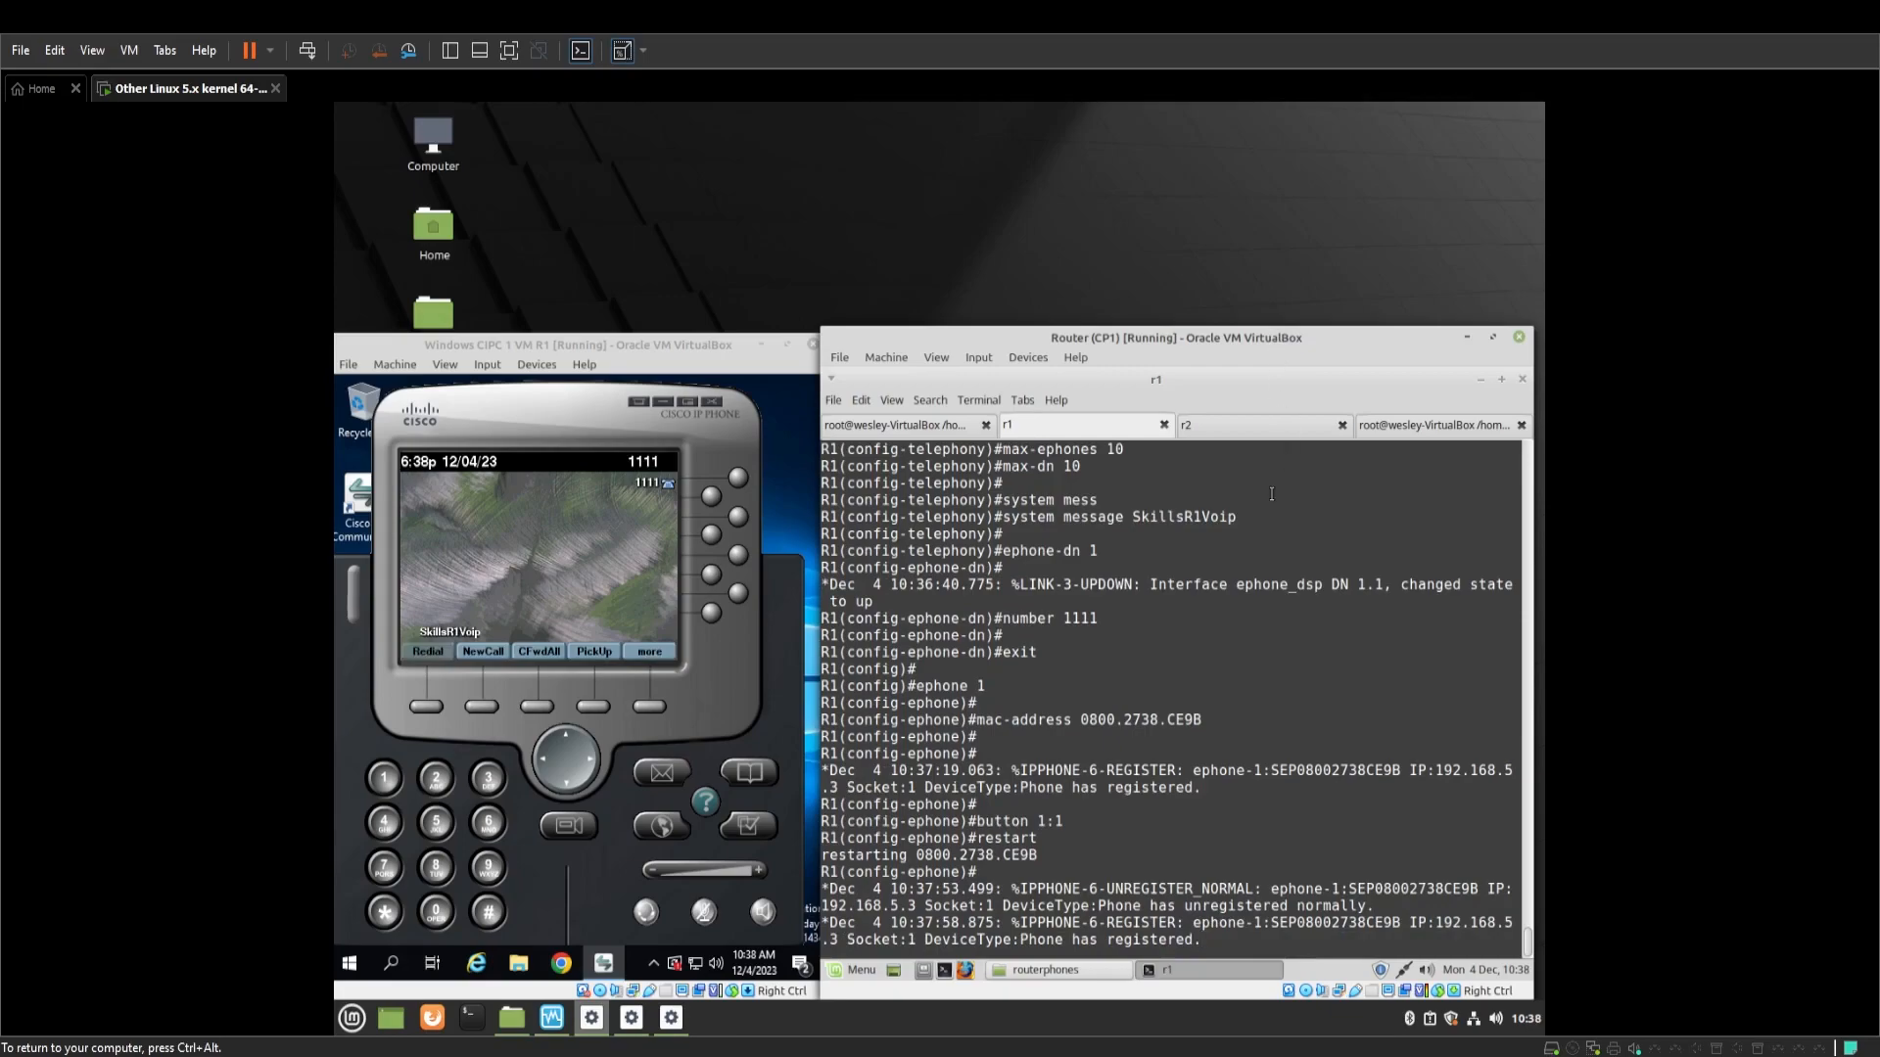
pyautogui.press('Return')
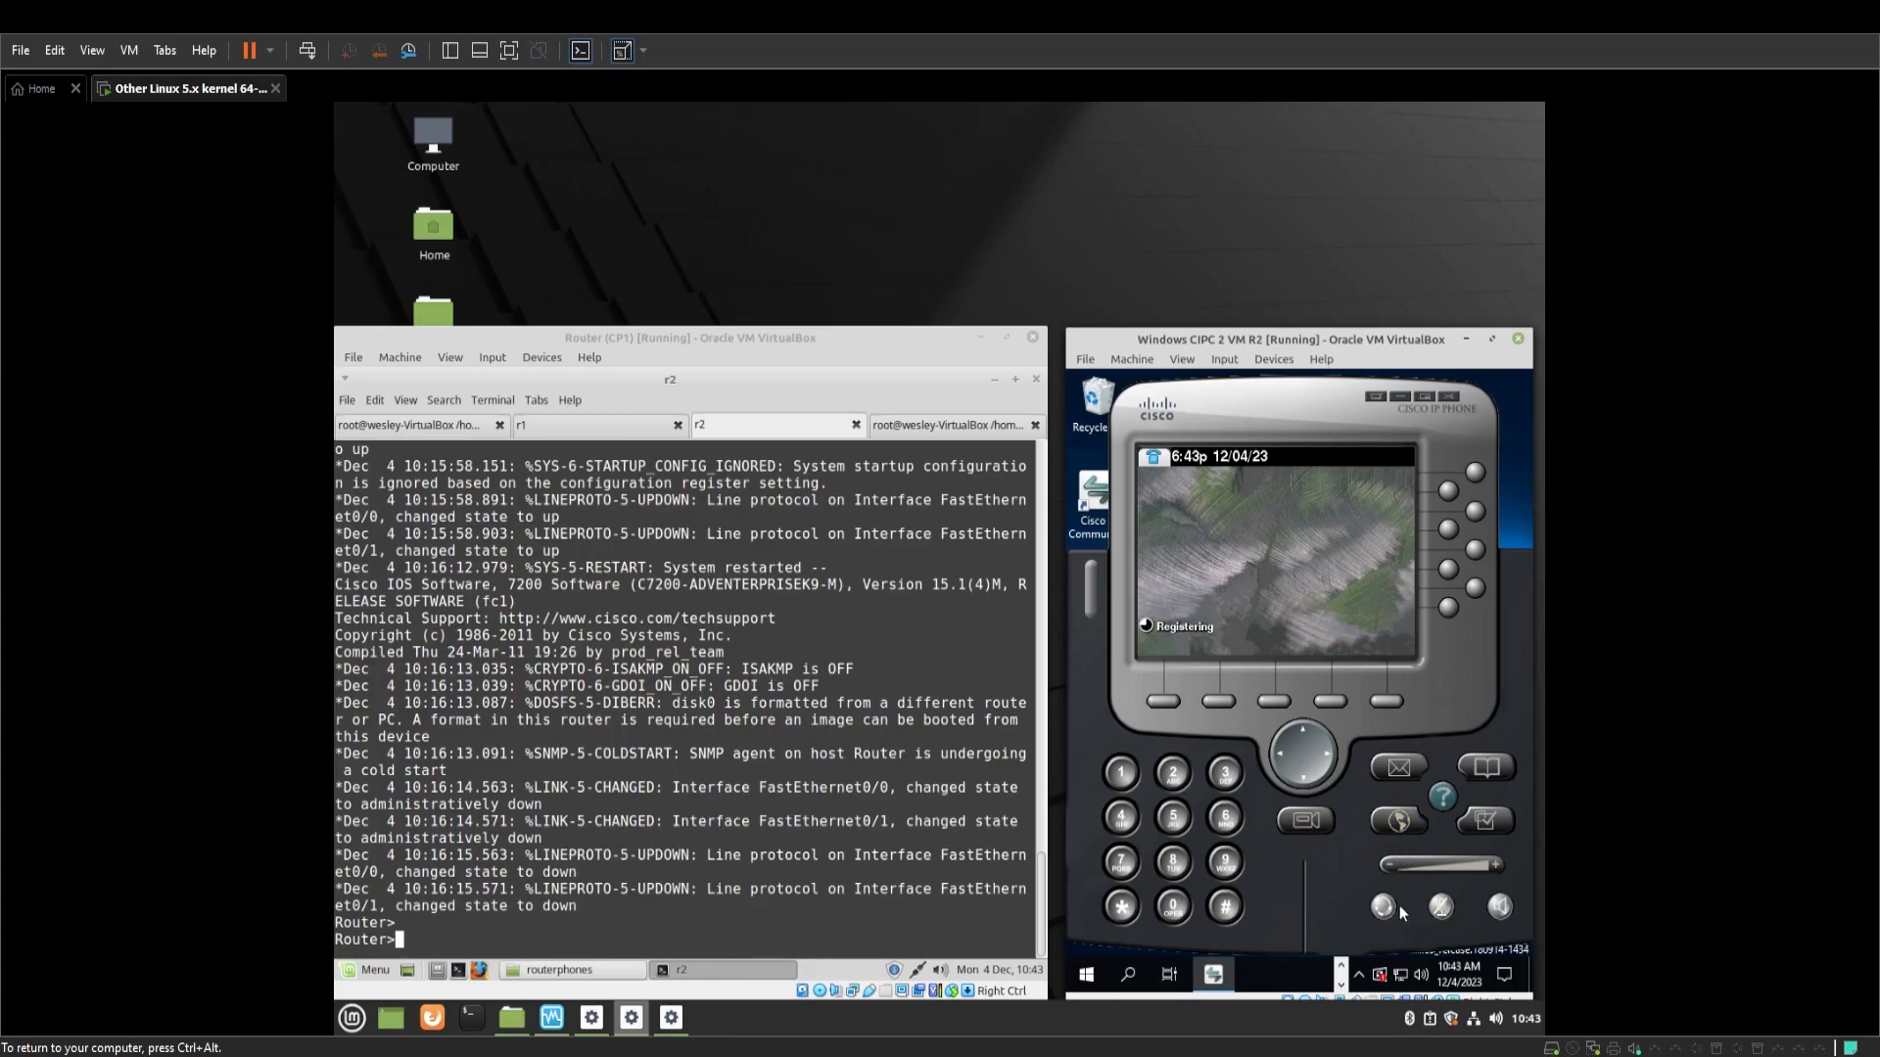
# Enter configuration mode on the second router and set its hostname to R2
pyautogui.moveTo(1076, 563); pyautogui.dragTo(1185, 577)
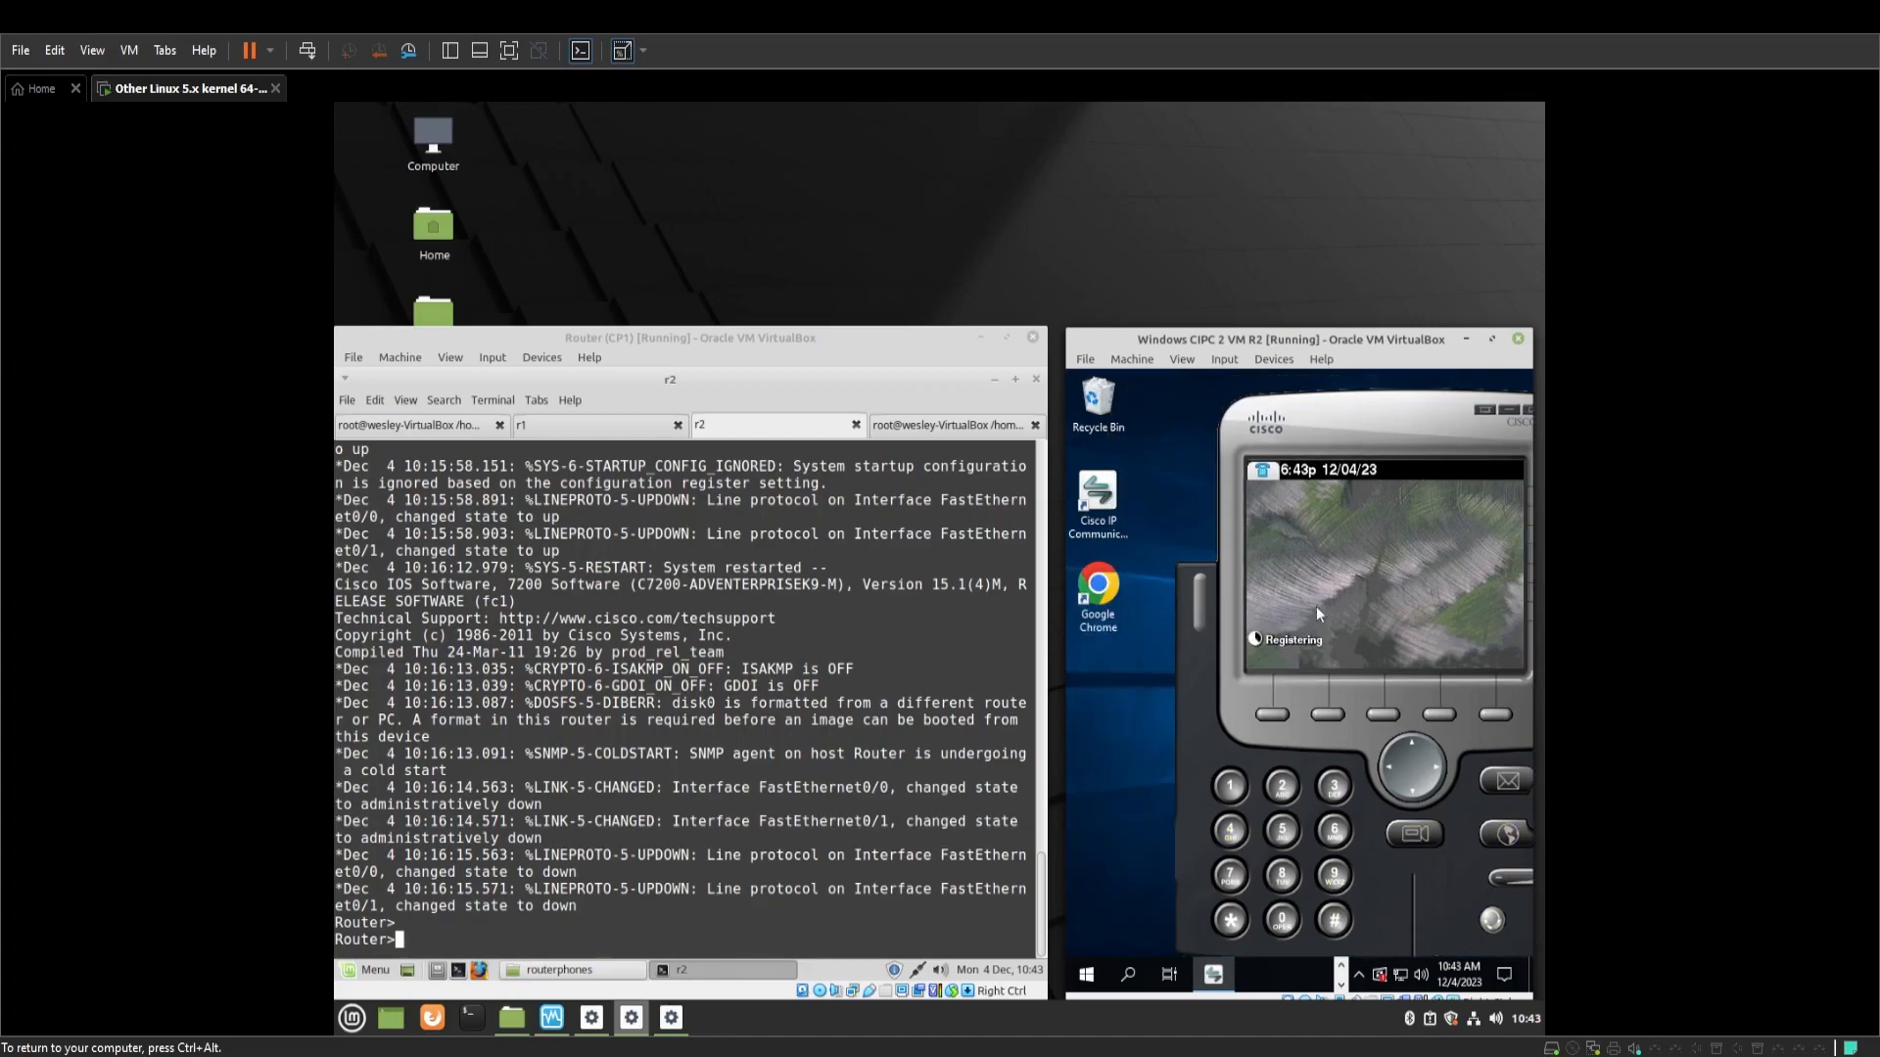
pyautogui.moveTo(1378, 410); pyautogui.dragTo(1265, 401)
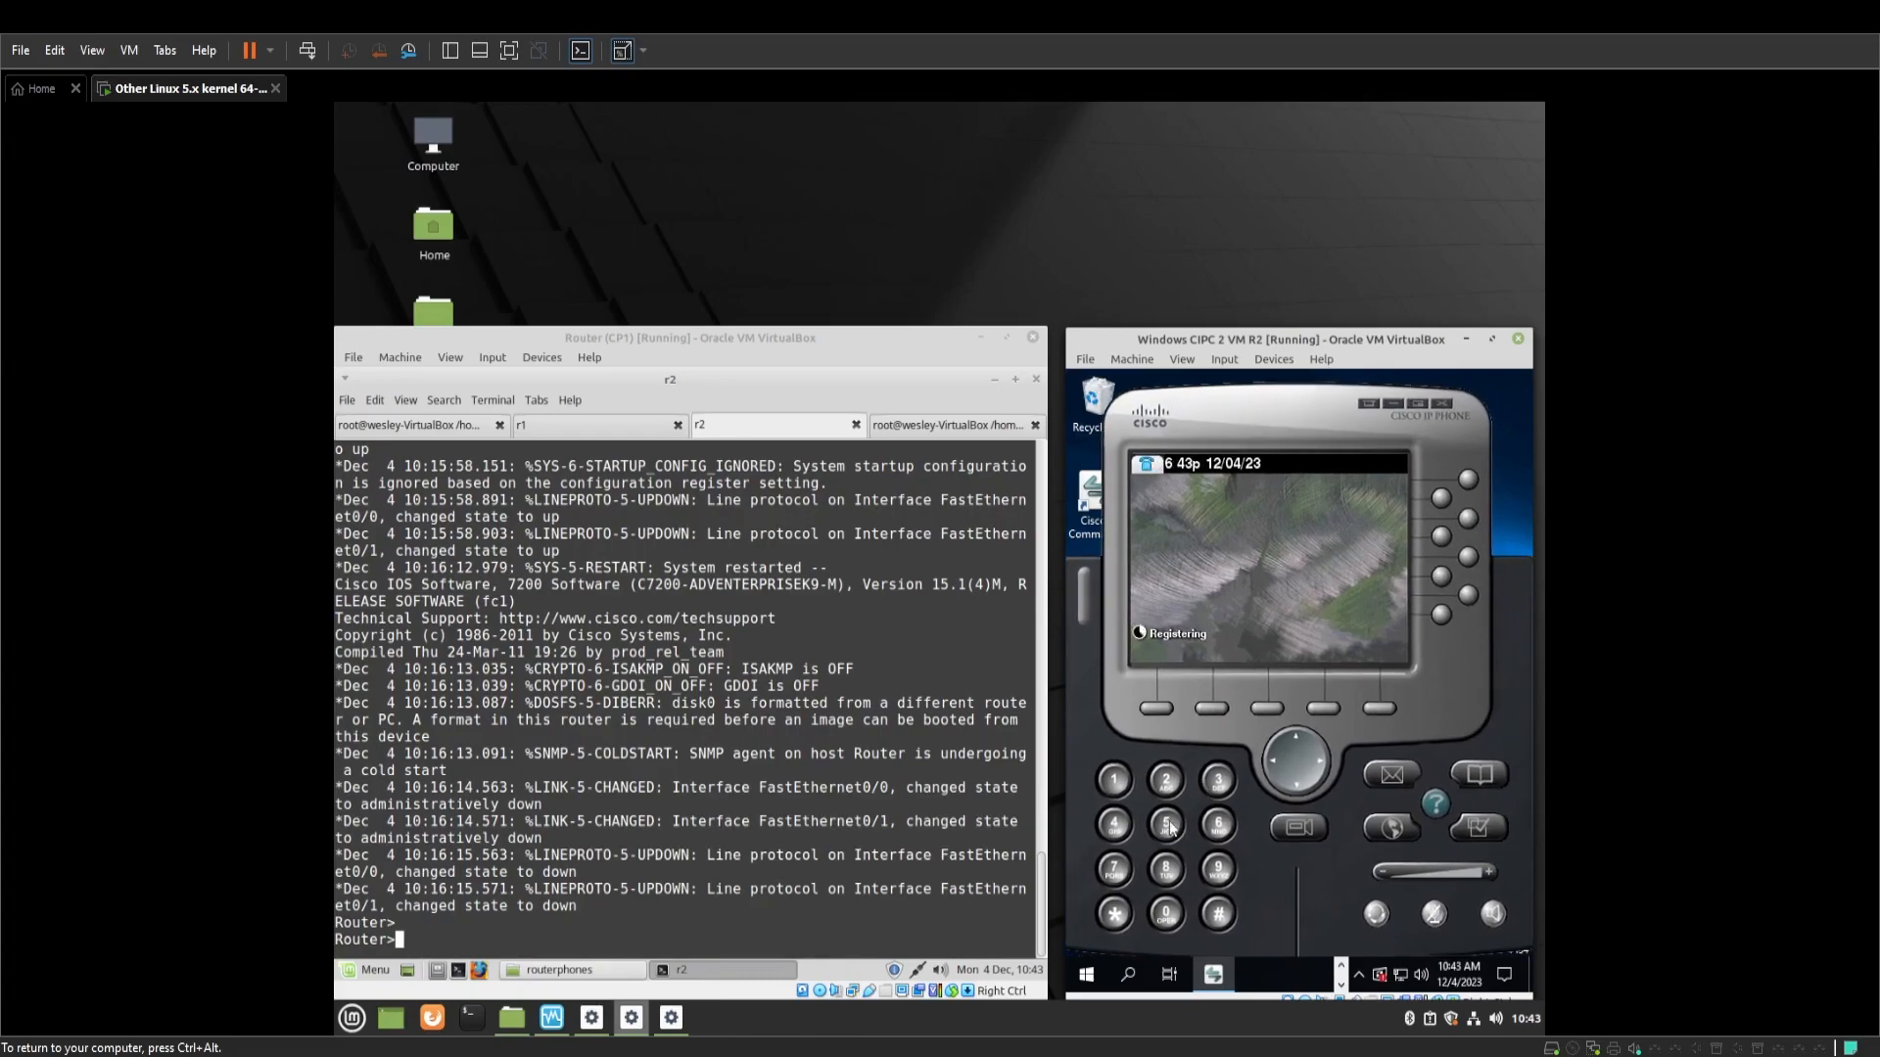
pyautogui.moveTo(1263, 860); pyautogui.dragTo(1272, 857)
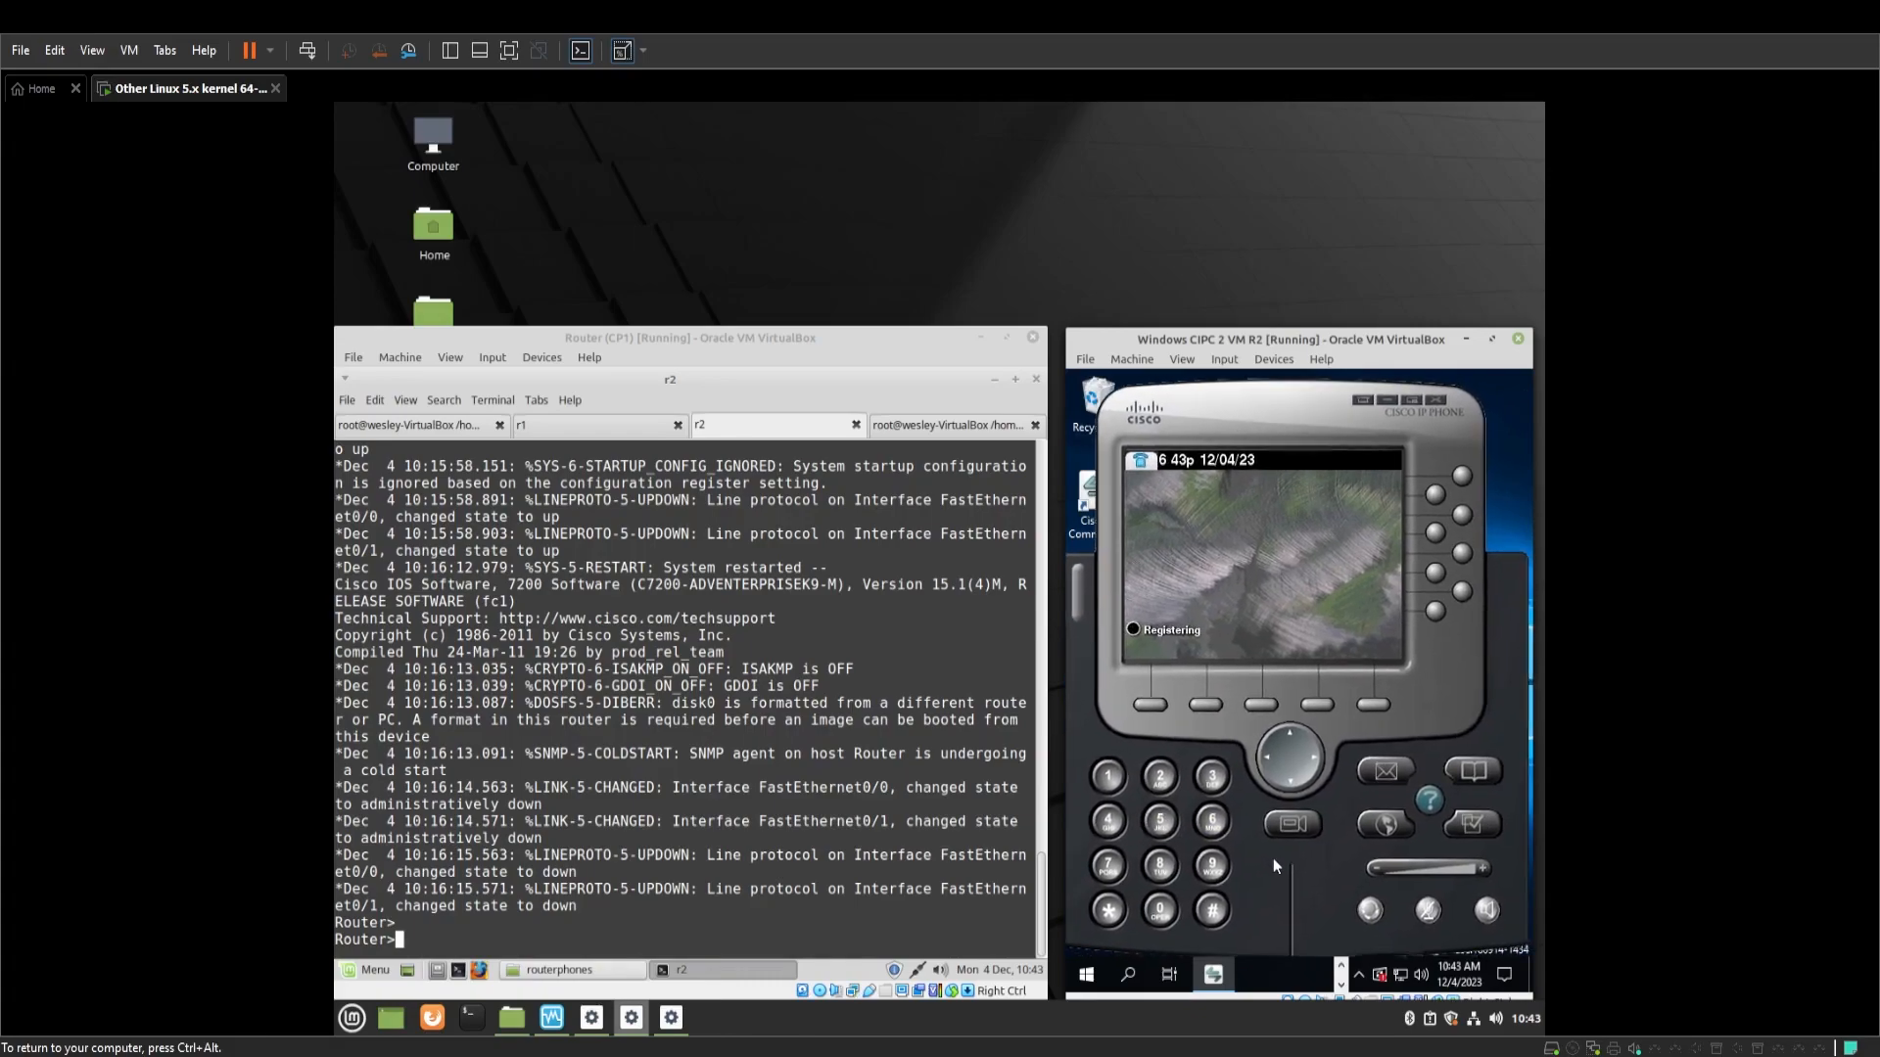
pyautogui.click(863, 845)
pyautogui.write('en')
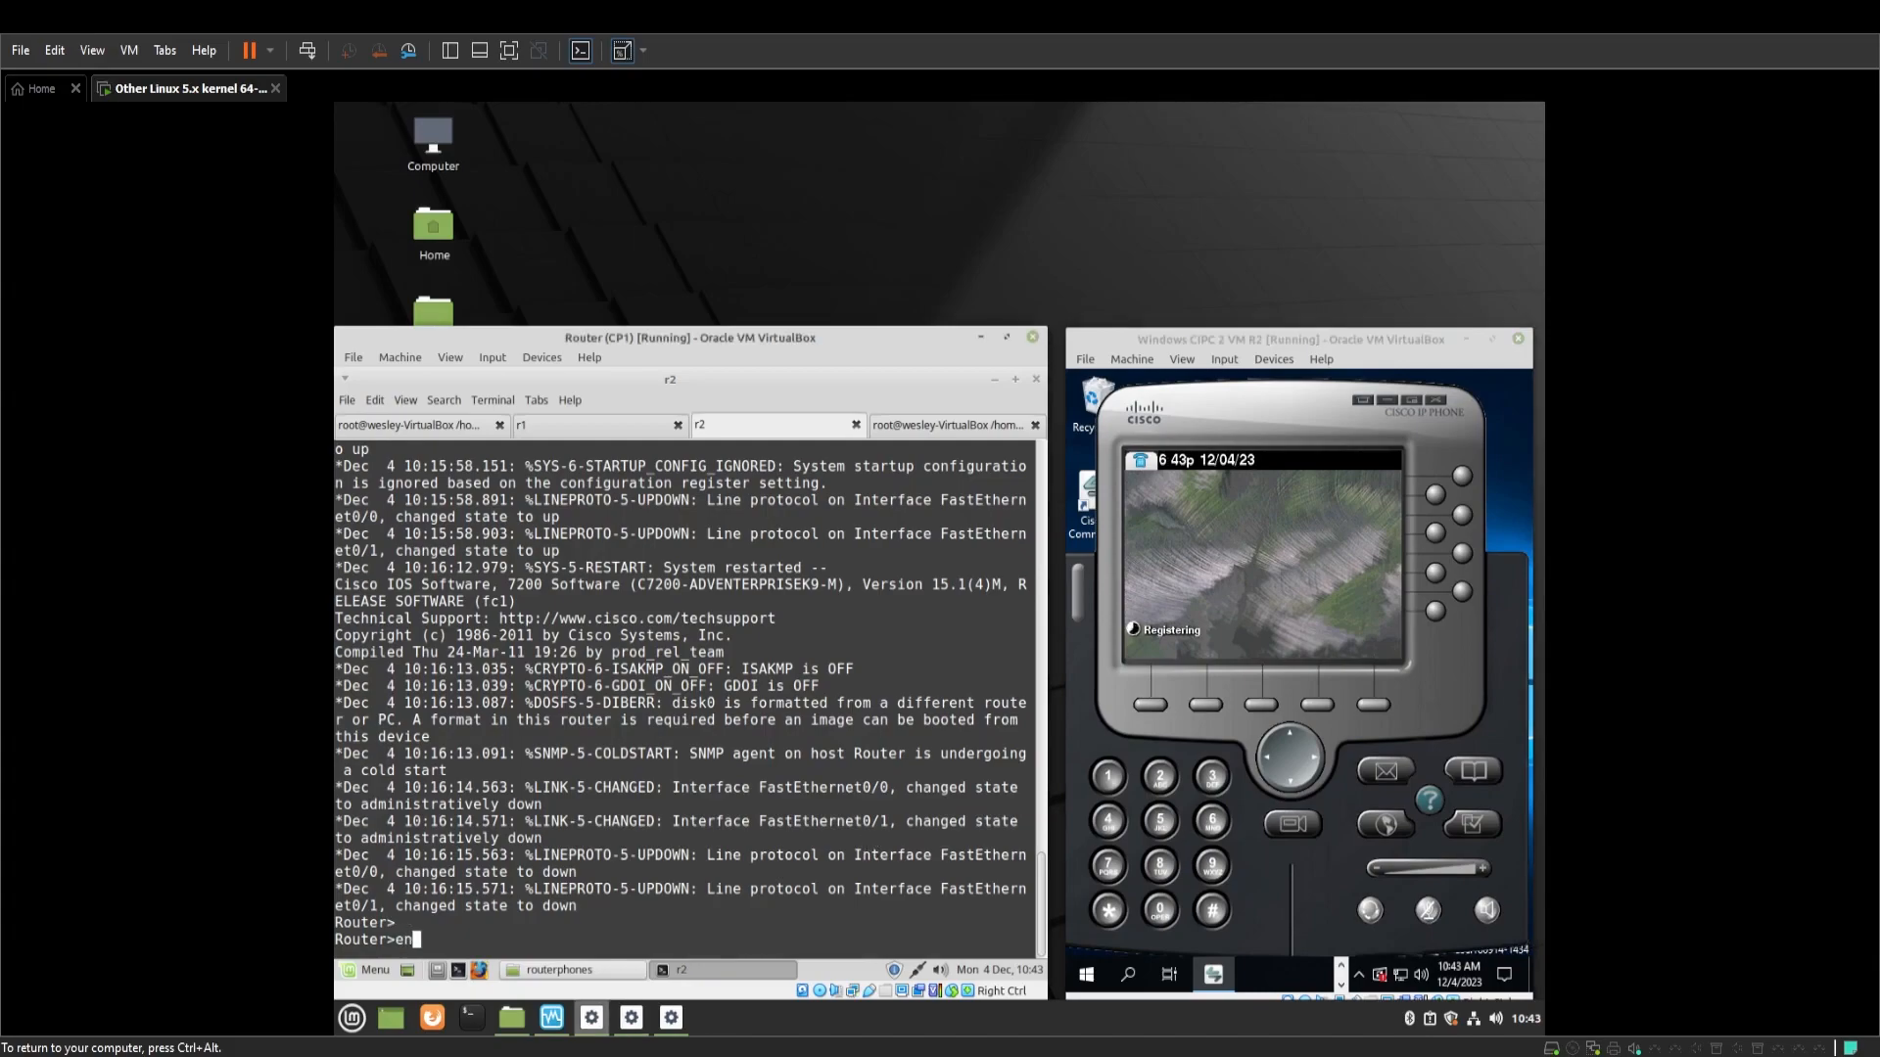
pyautogui.press('Return')
pyautogui.write('conf t')
pyautogui.press('Return')
pyautogui.write('hostna')
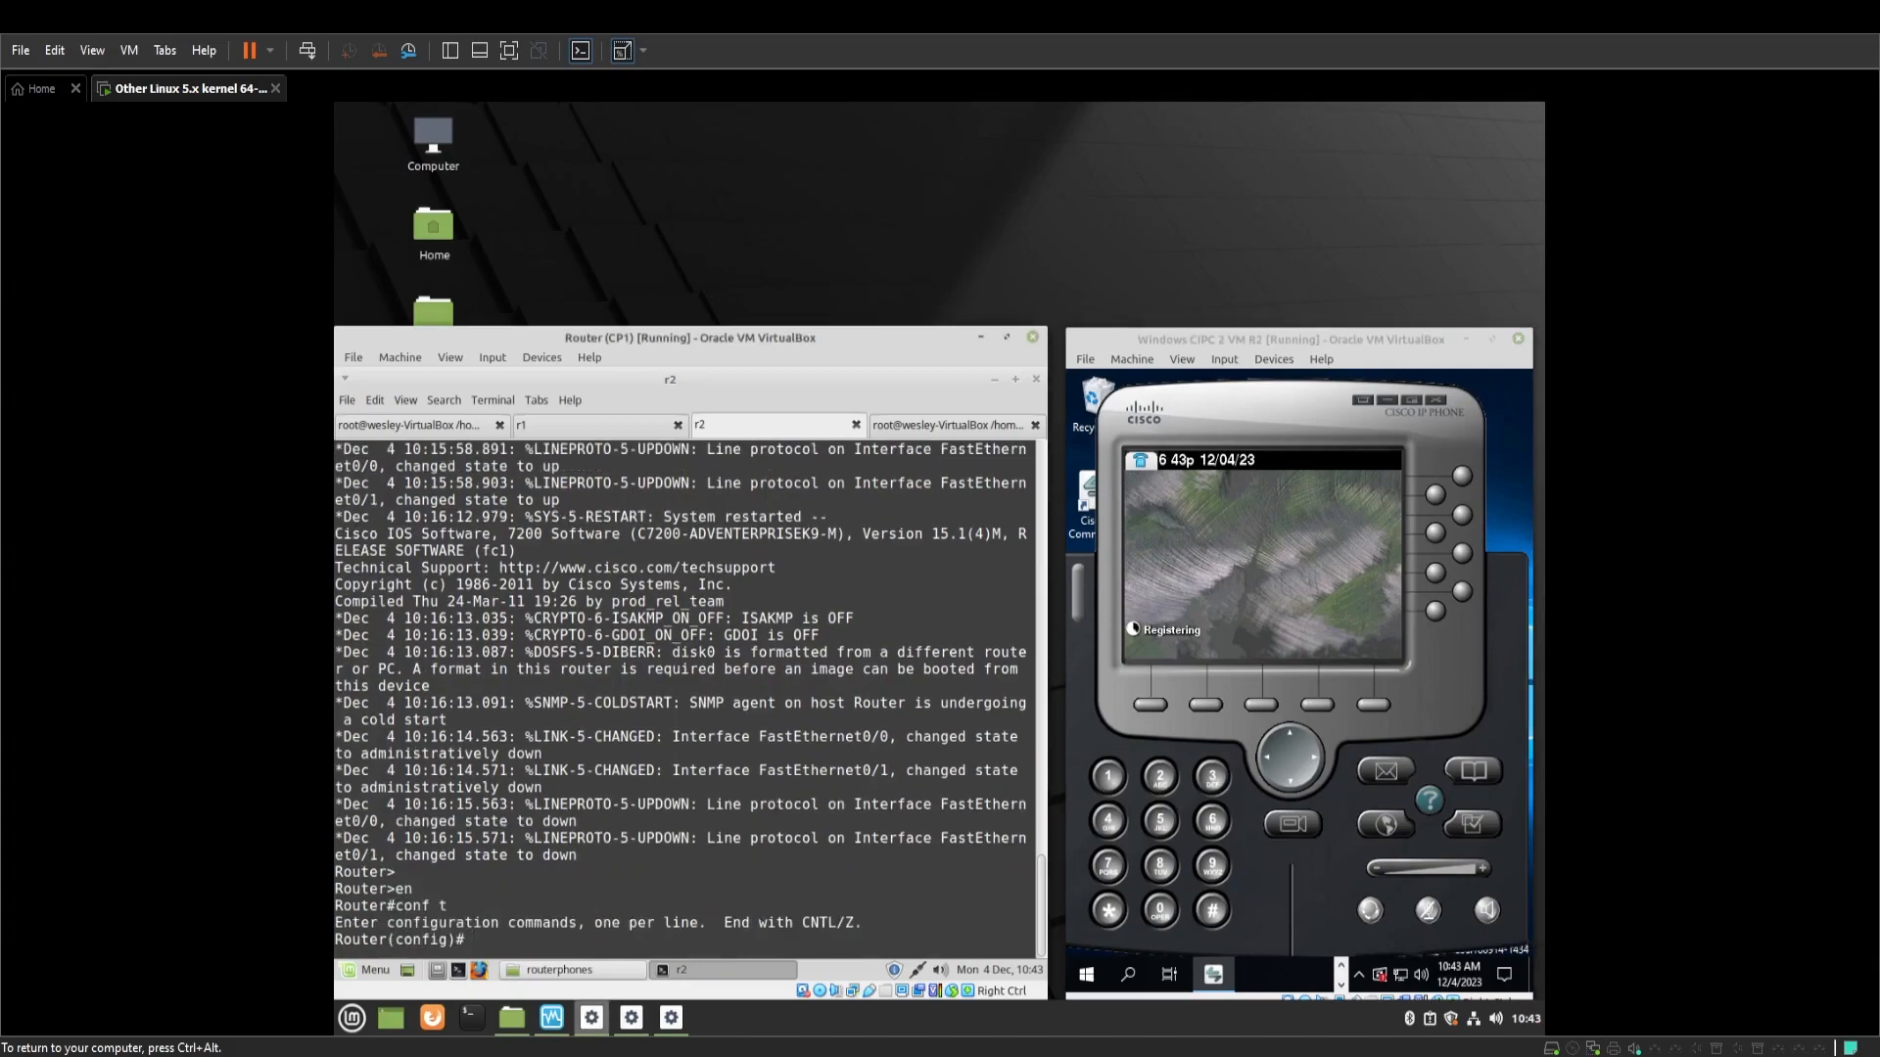
pyautogui.write('me R2')
pyautogui.press('Return')
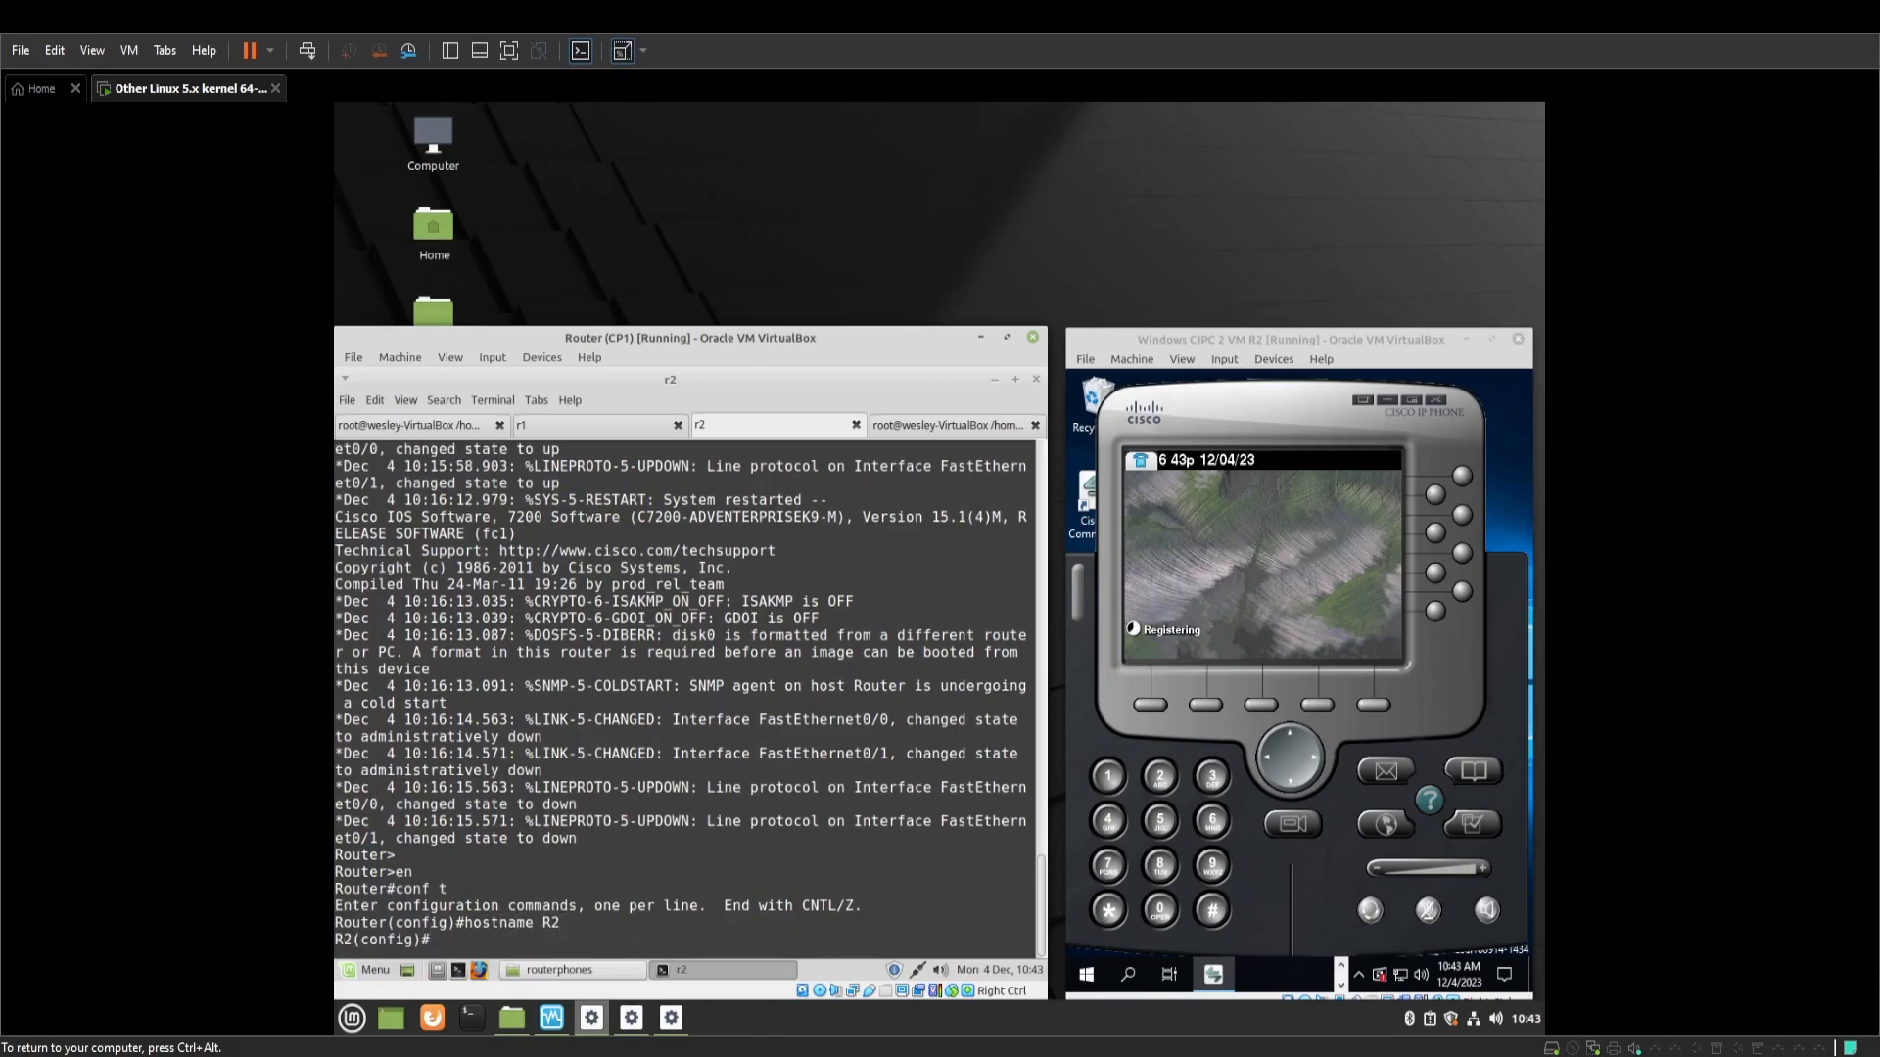
# Give interface fa0/0 the address 192.168.5.200 255.255.255.0 and enable it with no shutdown
pyautogui.hotkey('ctrl', 'alt')
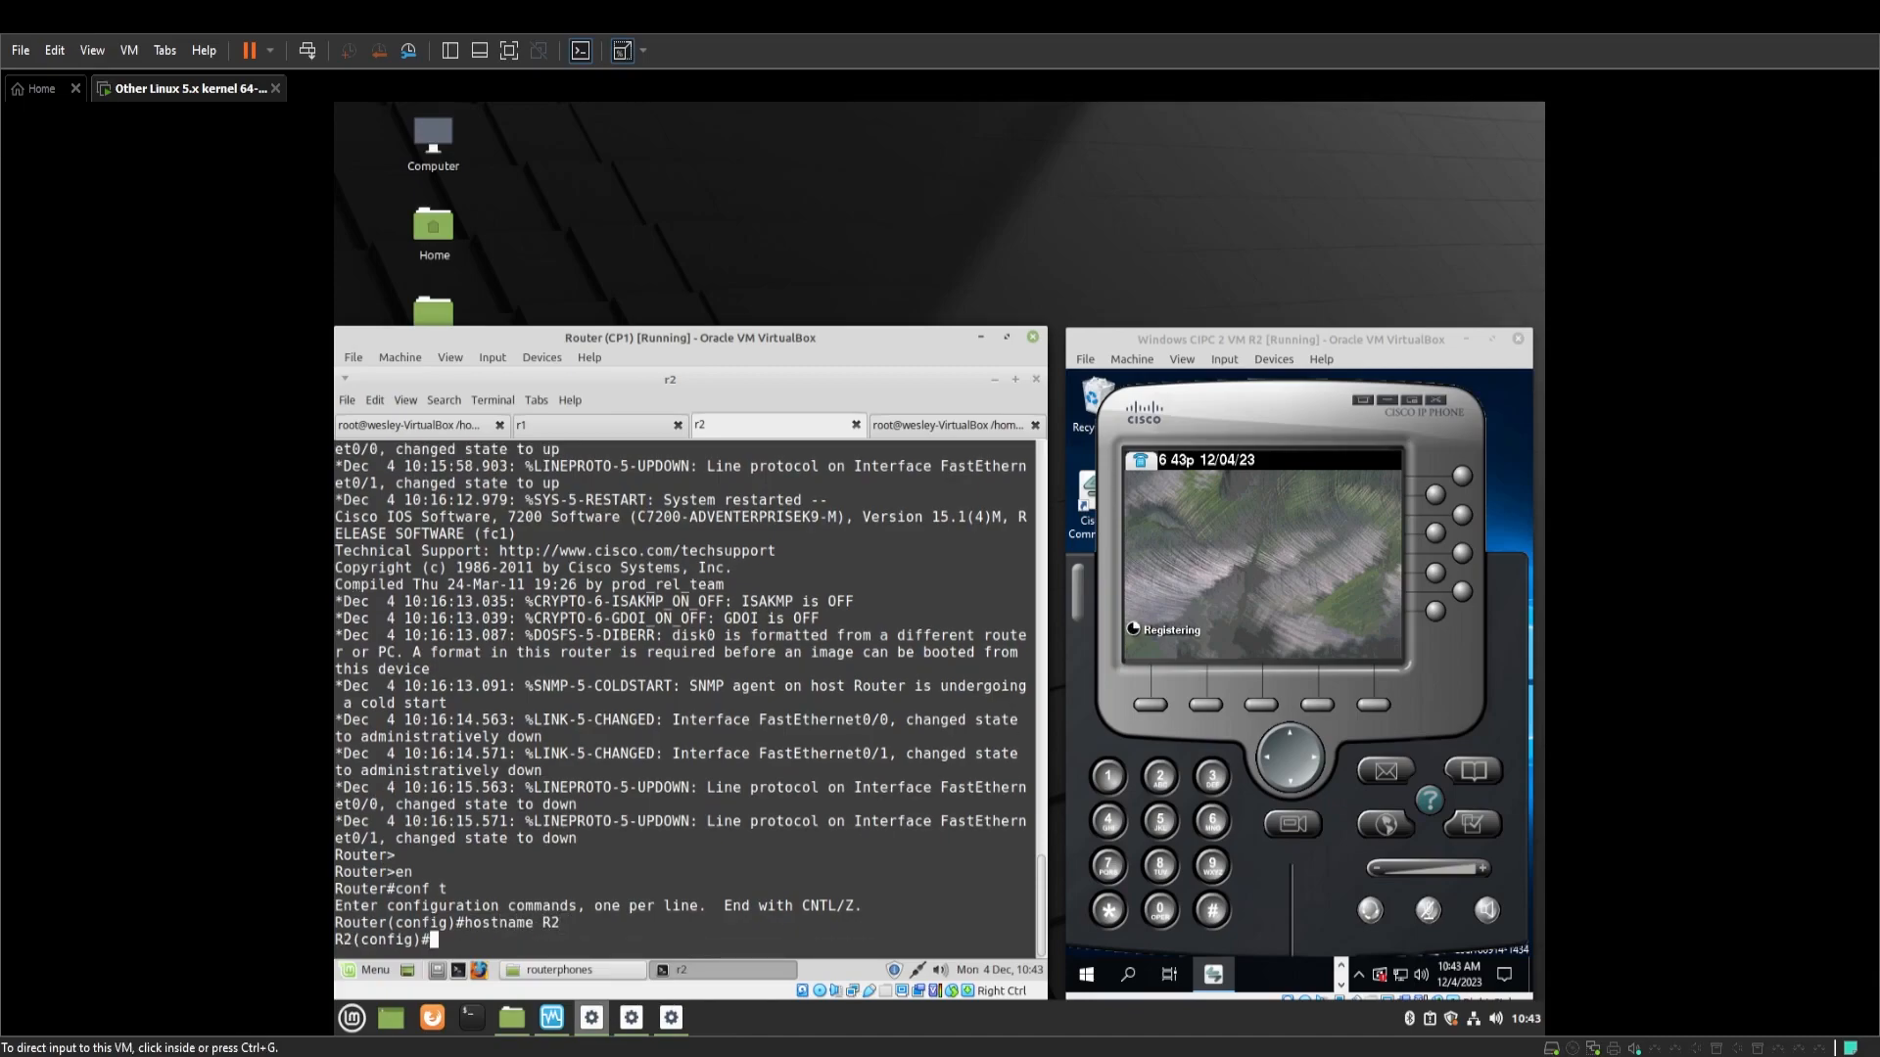
pyautogui.click(734, 763)
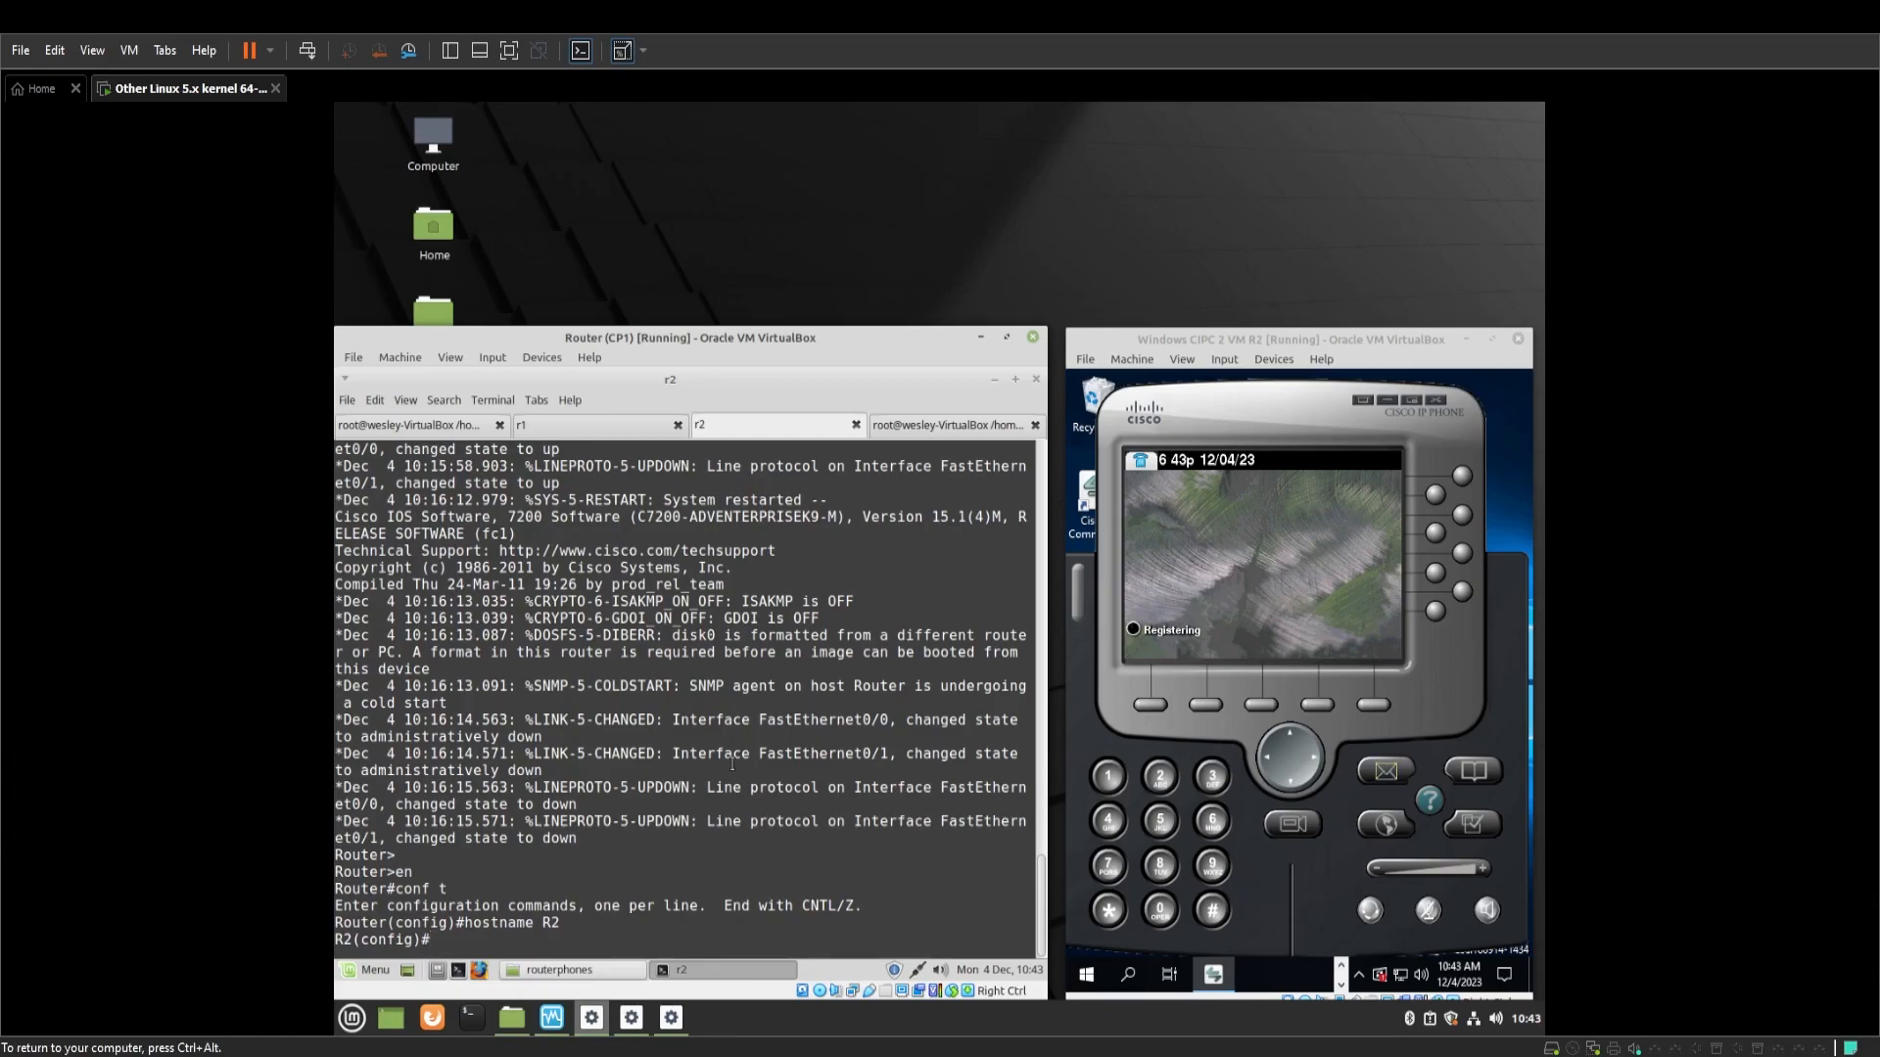
pyautogui.write('int fa0/0/')
pyautogui.press('BackSpace')
pyautogui.press('Return')
pyautogui.write('ip ')
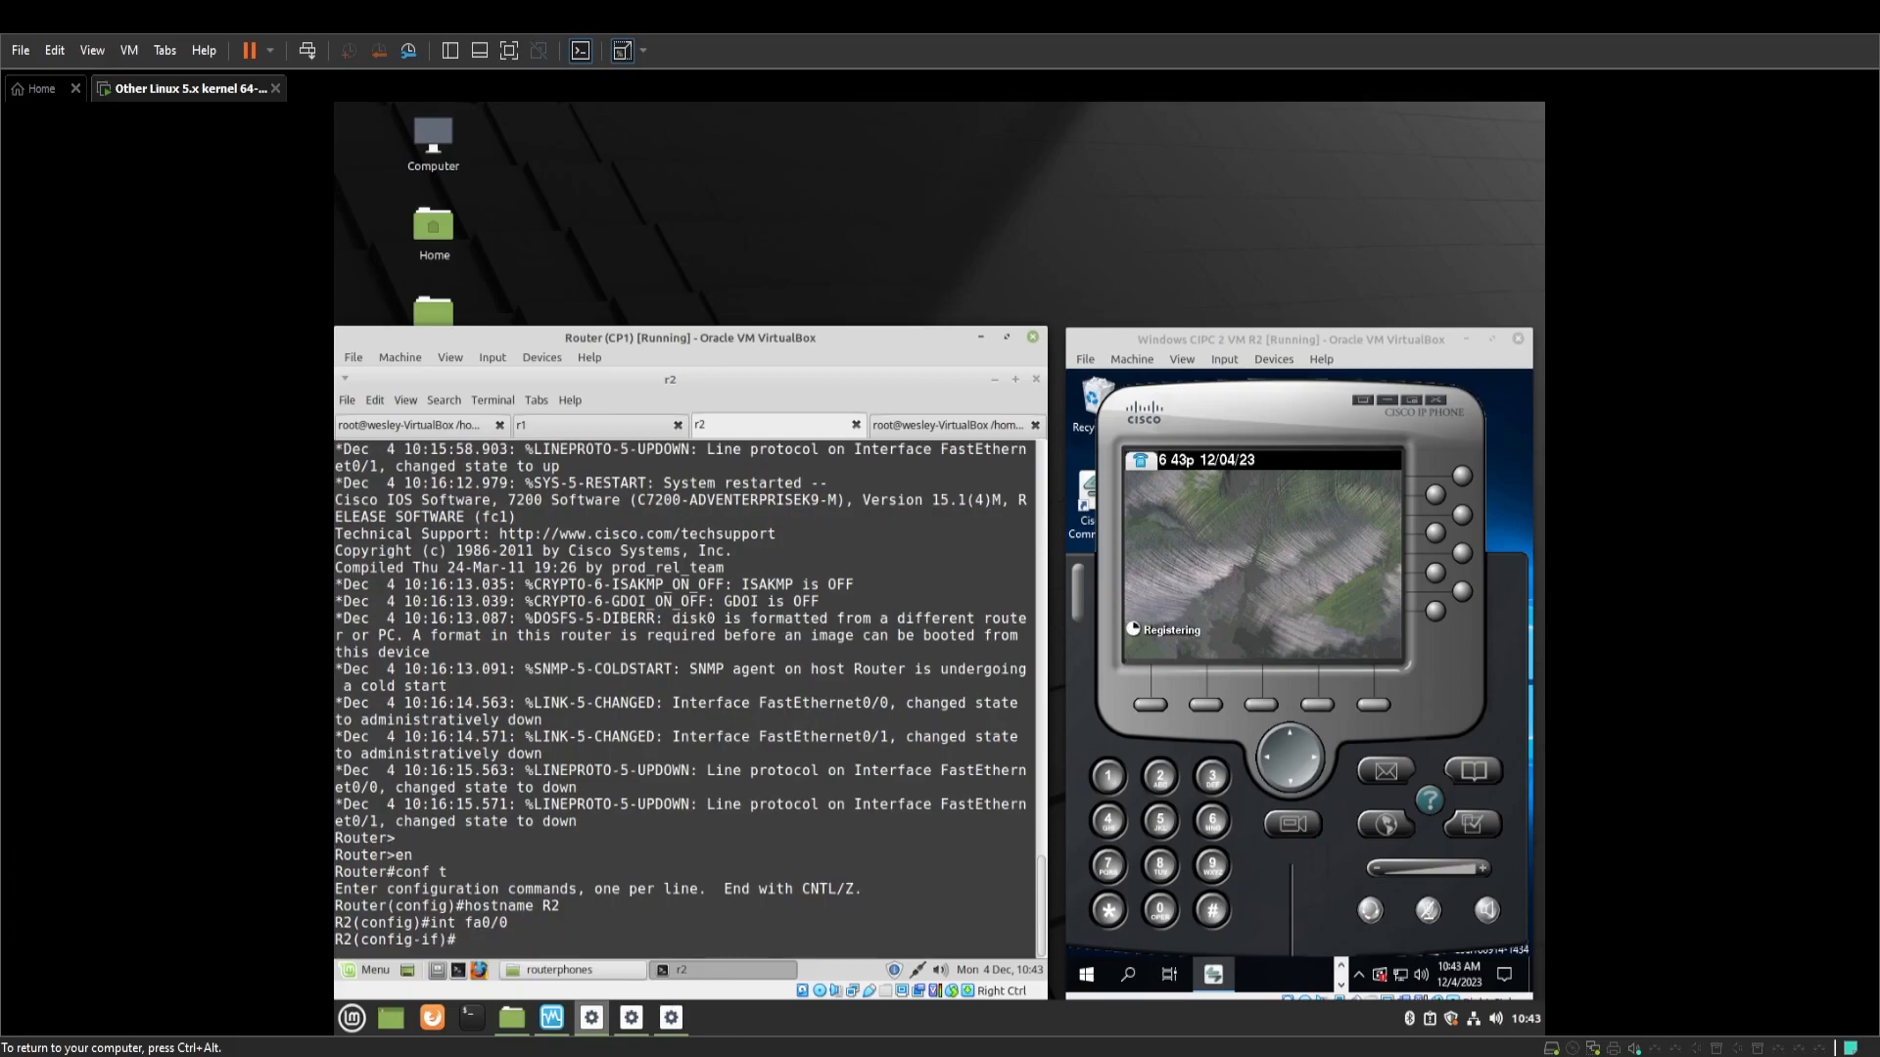
pyautogui.write('add 192.168.5.200 255.255.255.0')
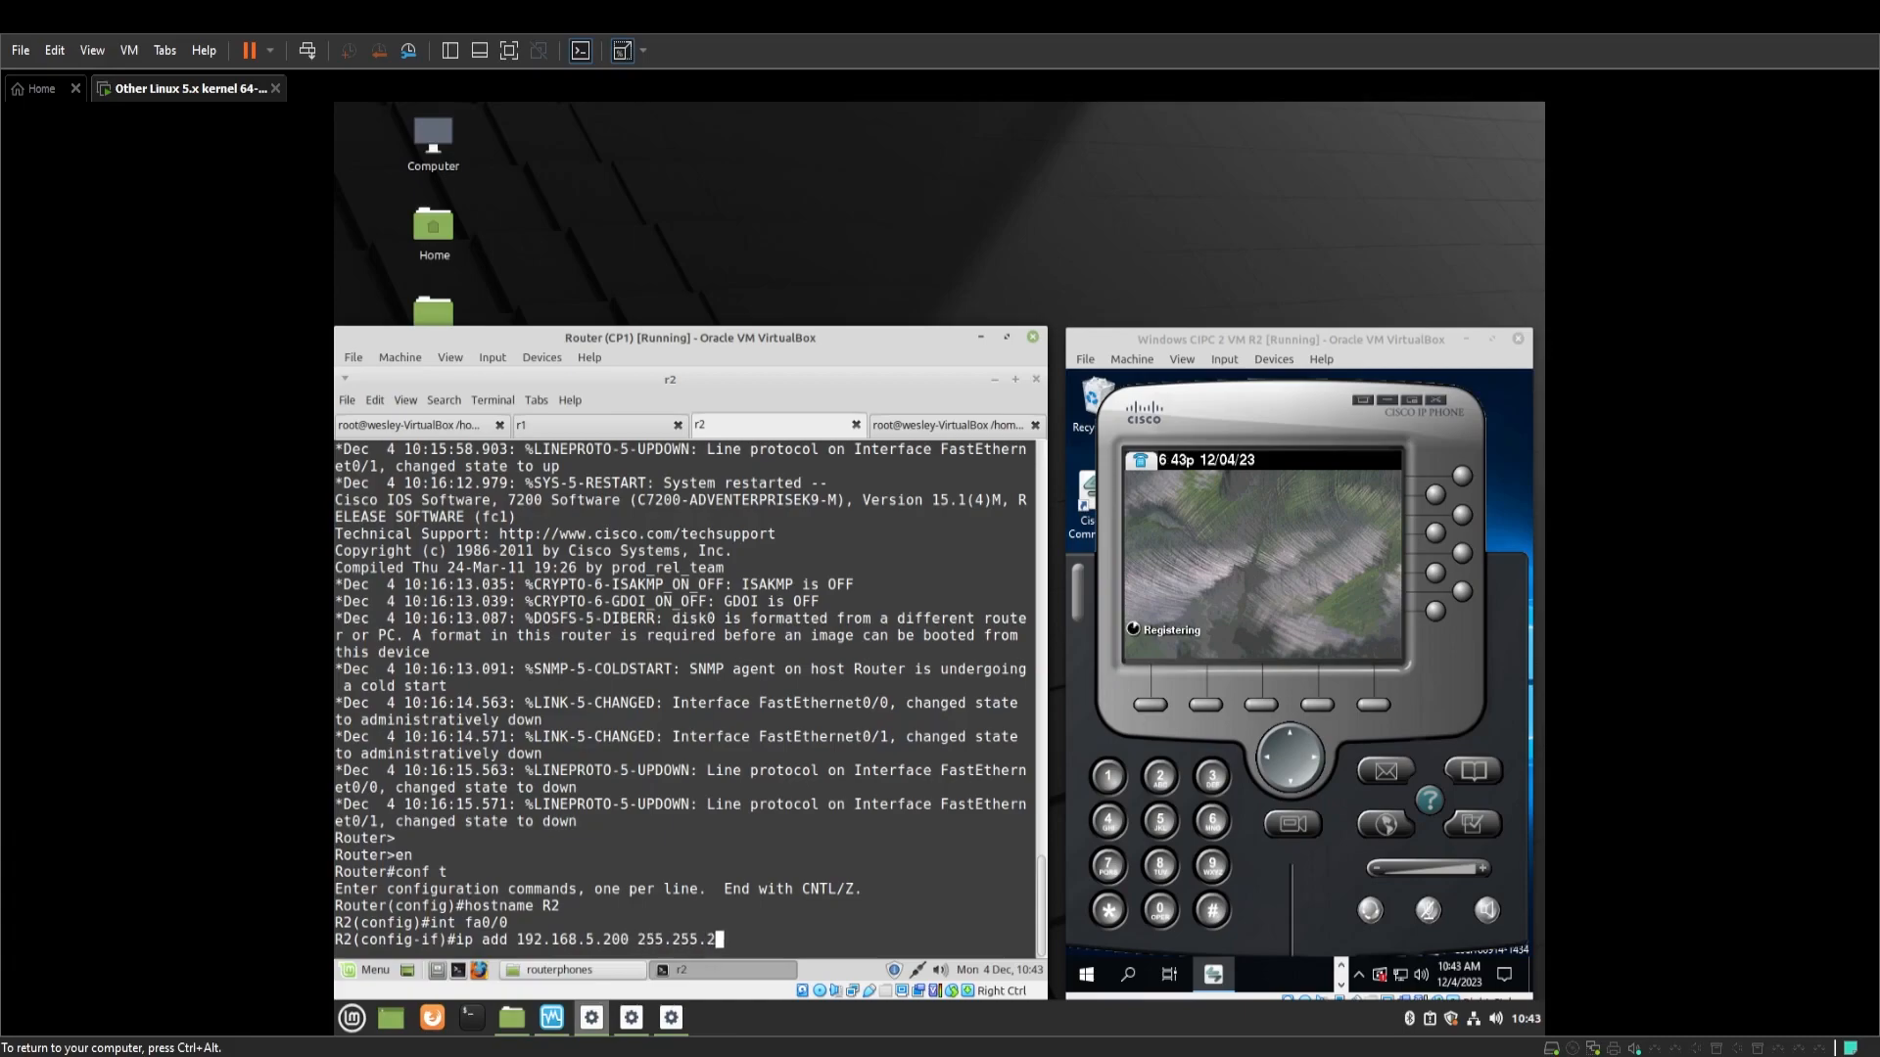
pyautogui.press('Return')
pyautogui.write('no sh')
pyautogui.press('Return')
pyautogui.press('Return')
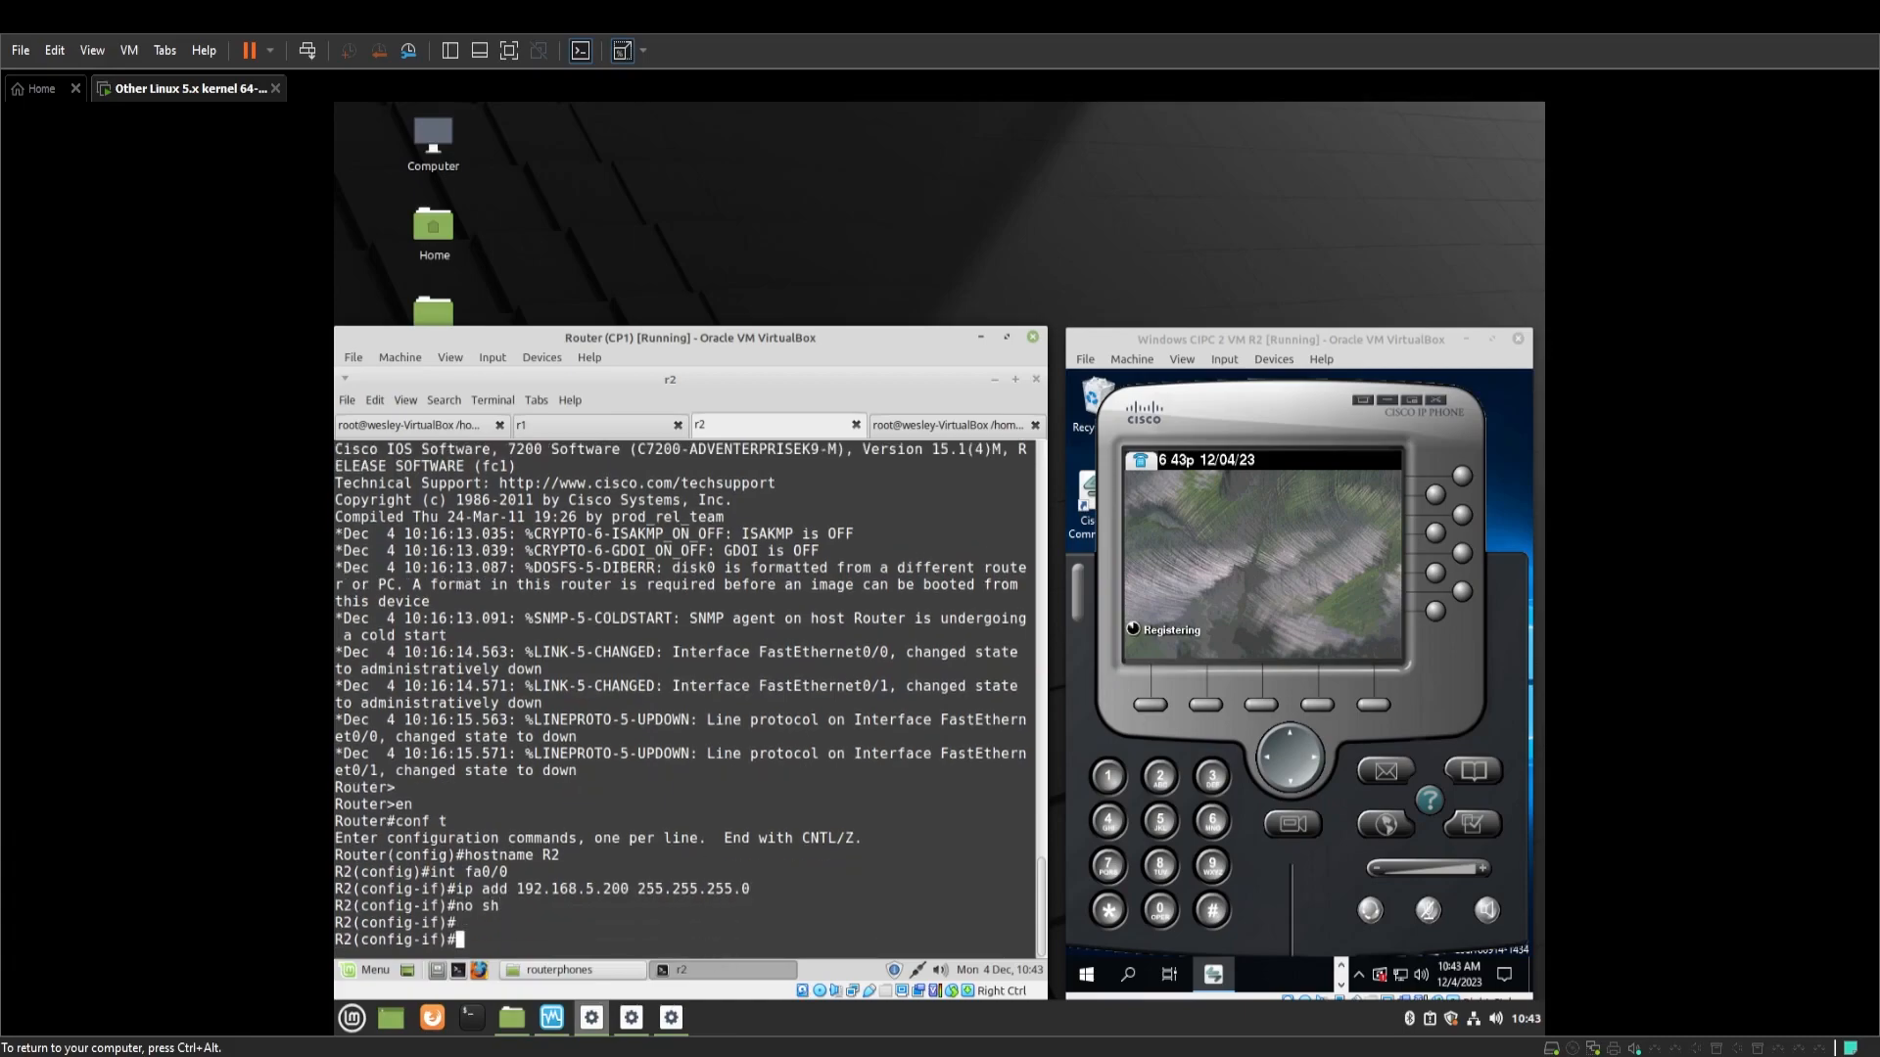
pyautogui.write('exit')
pyautogui.press('Return')
pyautogui.press('Return')
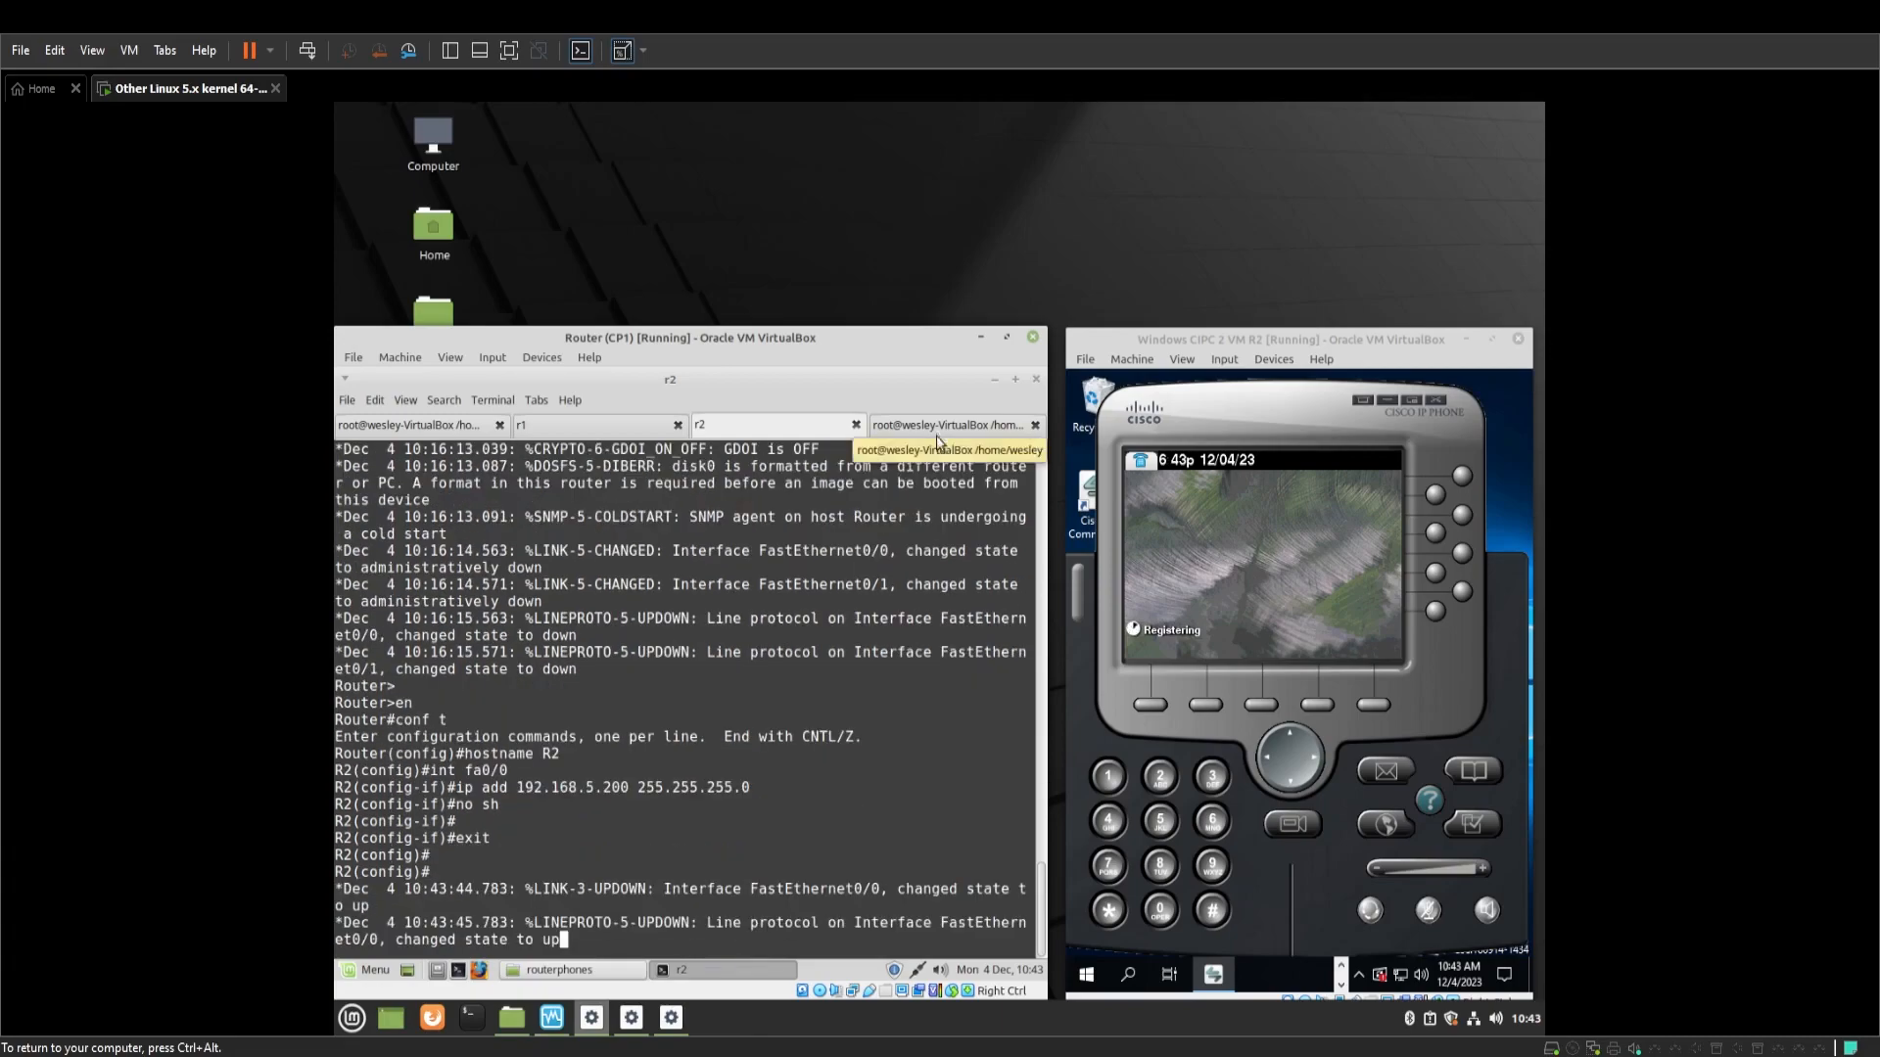
pyautogui.press('Return')
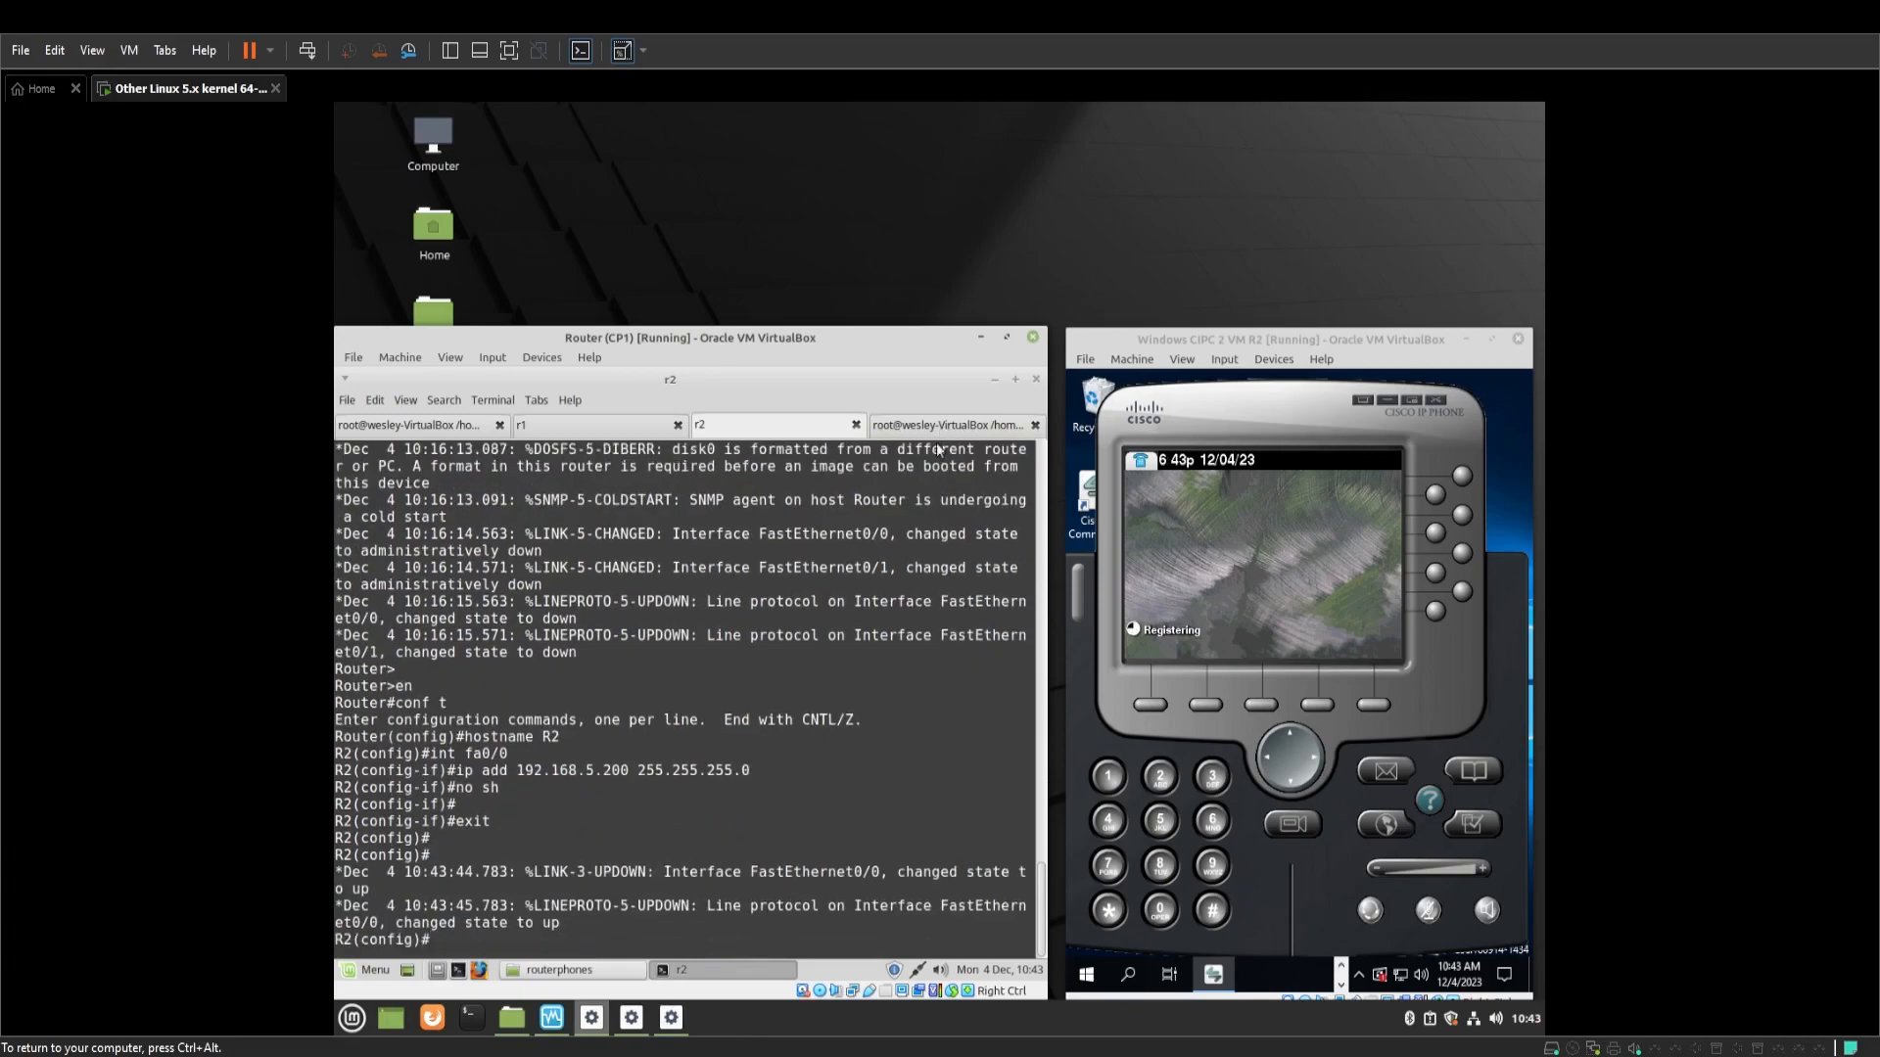
pyautogui.click(945, 425)
# Run 'brctl addif br0 tap2' and 'ifconfig tap2 up' in the root shell
pyautogui.write('brctl addif ')
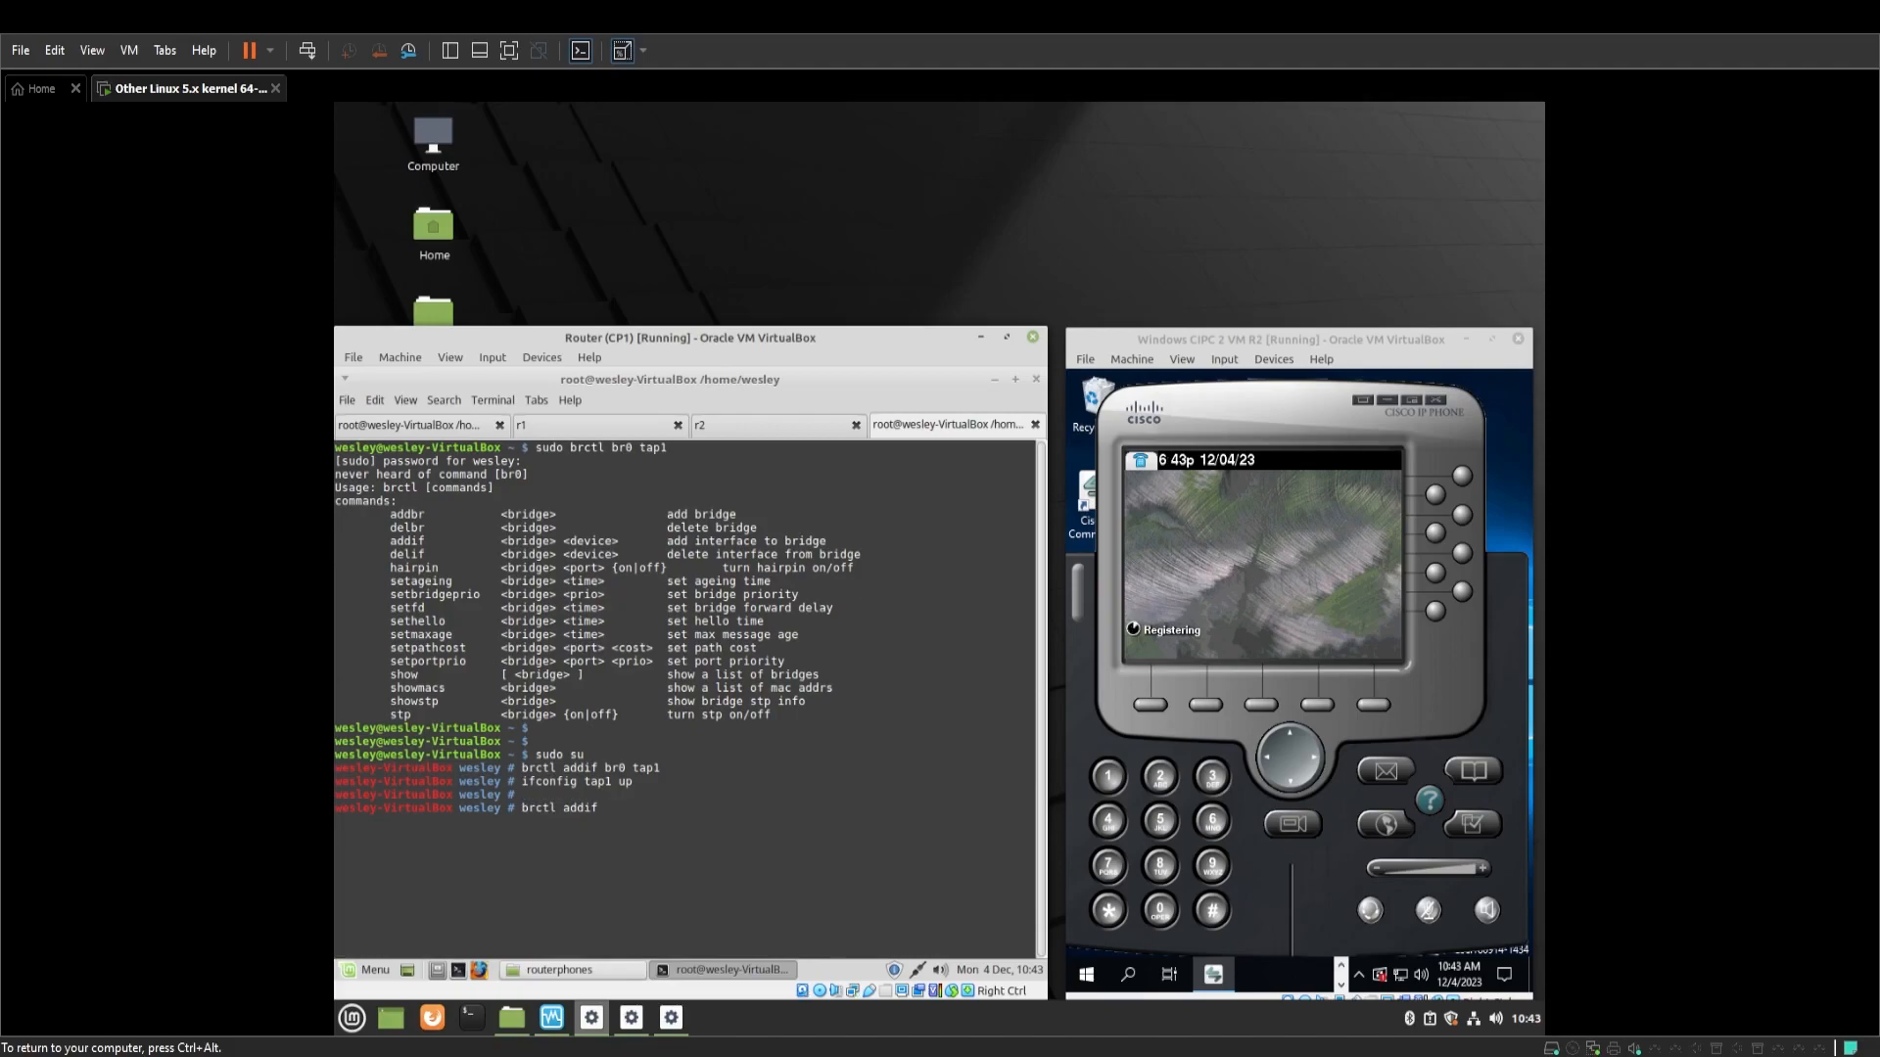
pyautogui.write('br0 tap2')
pyautogui.press('Return')
pyautogui.write('brctl')
pyautogui.press('BackSpace')
pyautogui.press('BackSpace')
pyautogui.press('BackSpace')
pyautogui.press('BackSpace')
pyautogui.press('BackSpace')
pyautogui.write('ifoc')
pyautogui.press('BackSpace')
pyautogui.press('BackSpace')
pyautogui.write('config tap2 up')
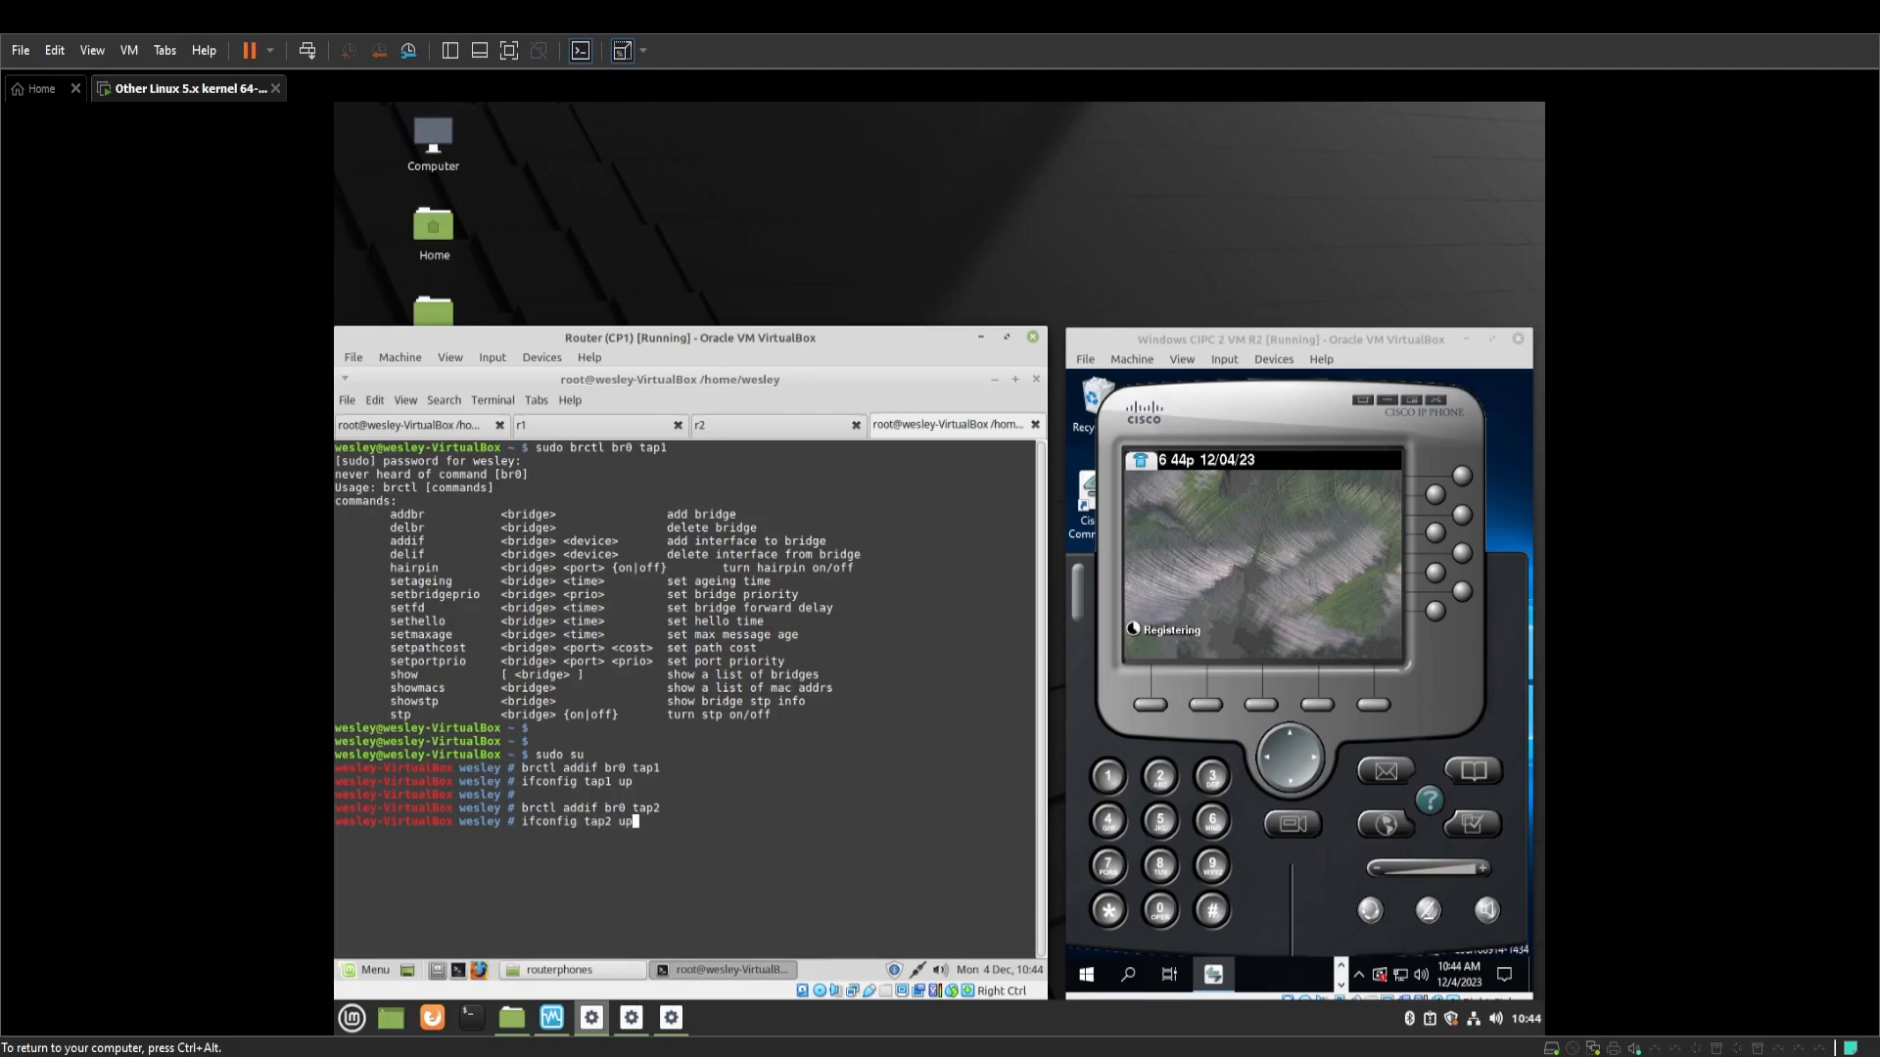
pyautogui.press('Return')
pyautogui.press('Return')
pyautogui.click(789, 433)
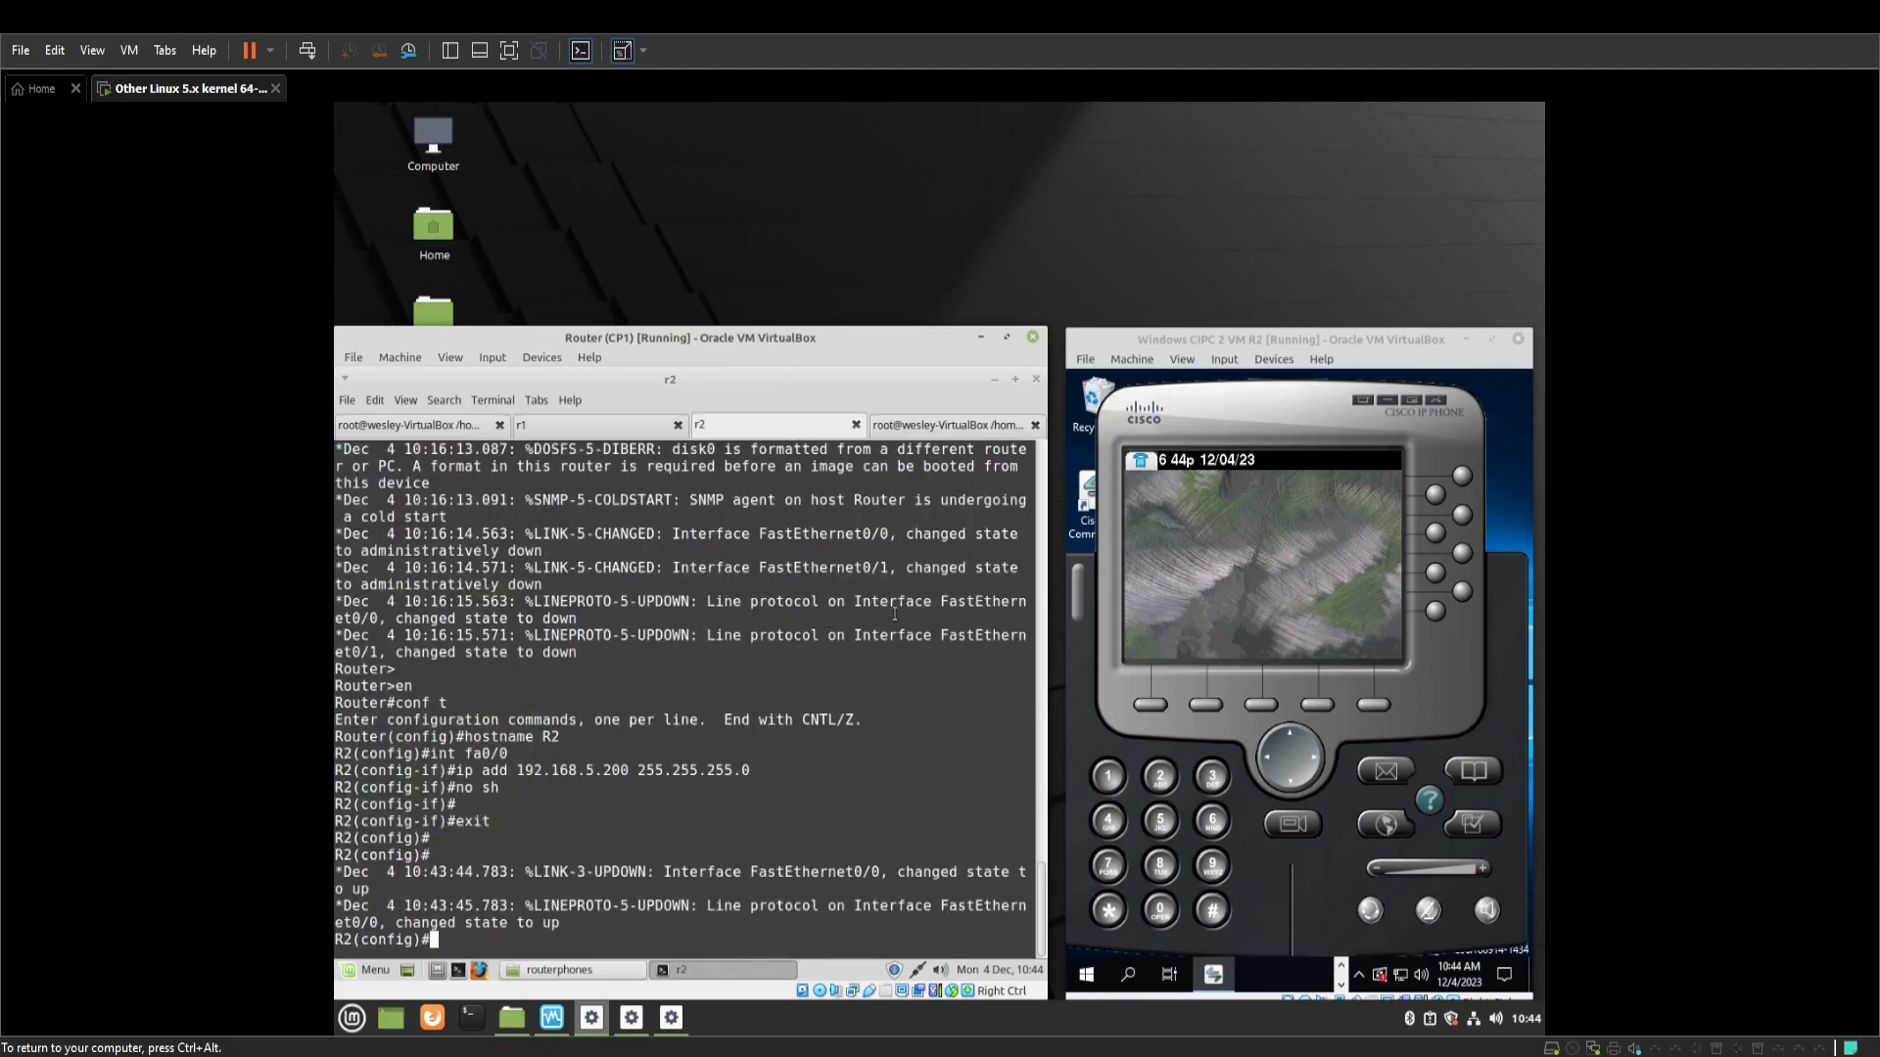
pyautogui.hotkey('ctrl', 'alt')
# Verify the R2 softphone's TFTP Server 1 is 192.168.5.200 and accept its network settings
pyautogui.click(626, 912)
pyautogui.write('telephony-serv')
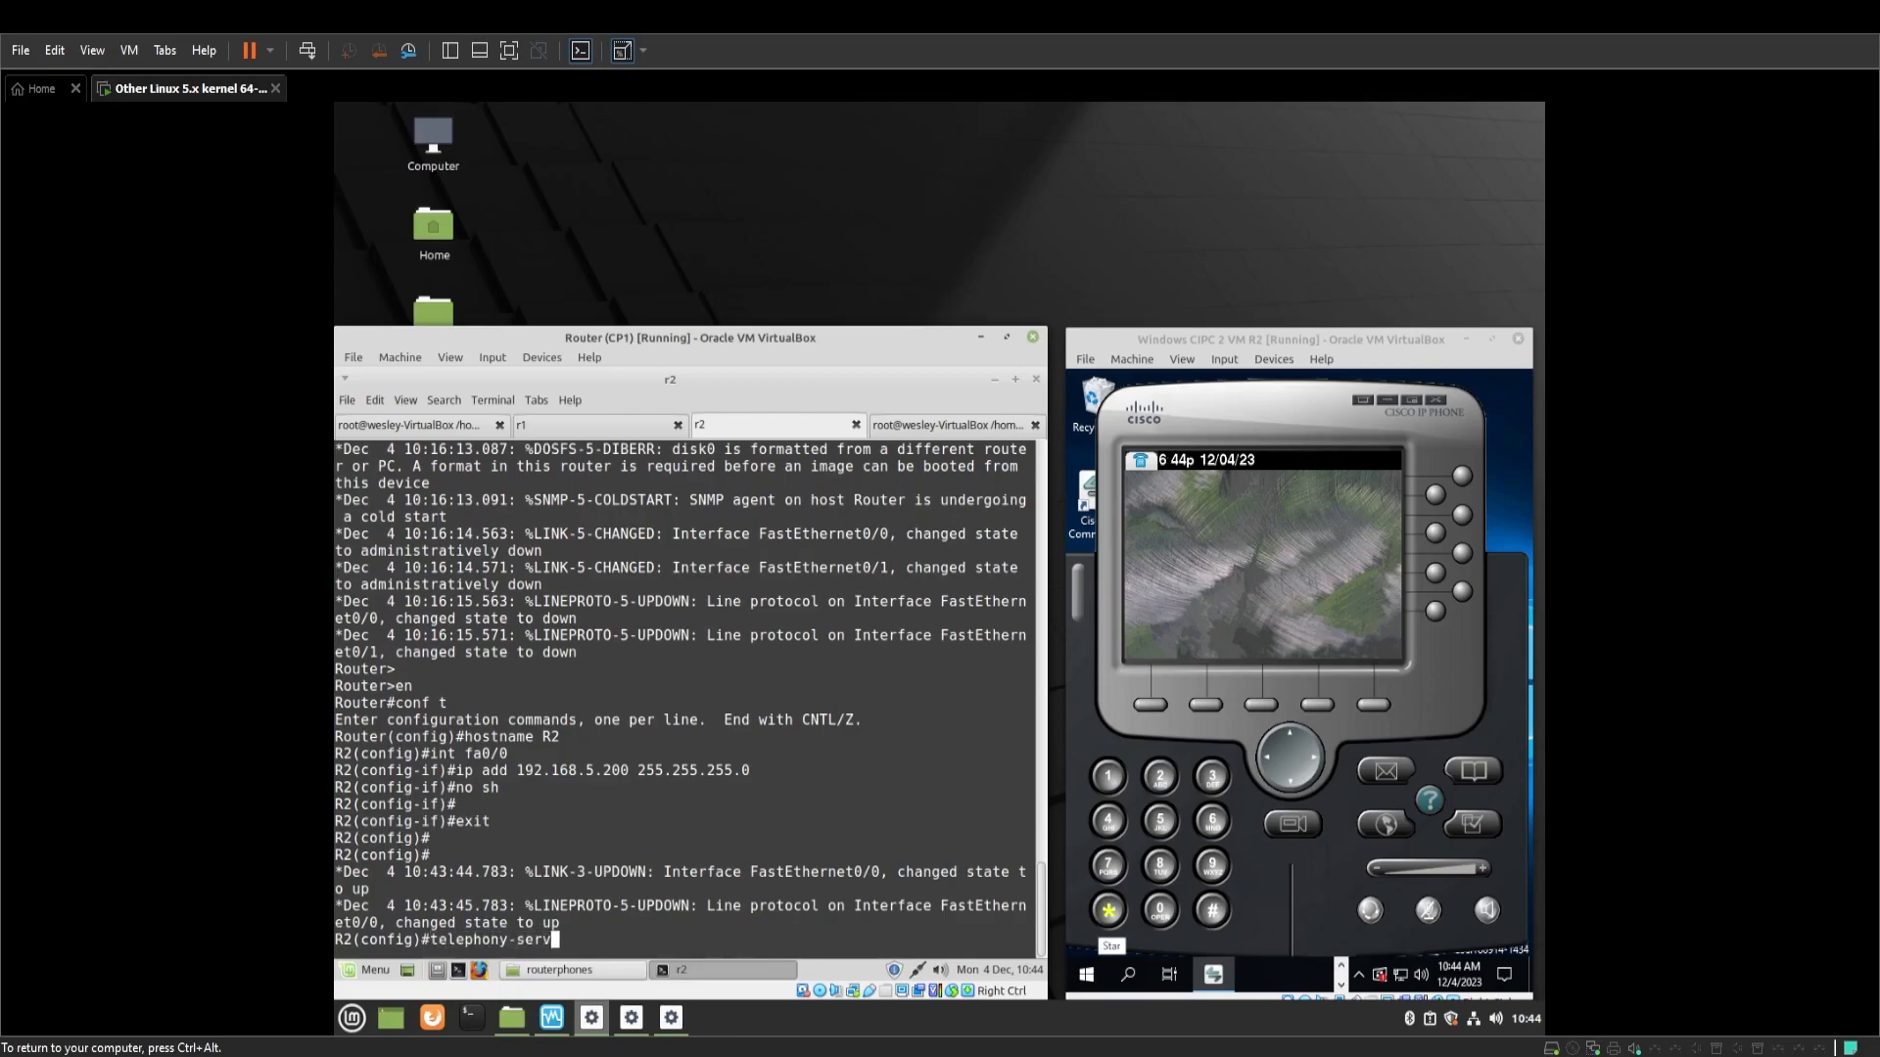
pyautogui.press('BackSpace')
pyautogui.press('BackSpace')
pyautogui.press('BackSpace')
pyautogui.press('BackSpace')
pyautogui.press('BackSpace')
pyautogui.press('BackSpace')
pyautogui.press('BackSpace')
pyautogui.press('BackSpace')
pyautogui.press('BackSpace')
pyautogui.press('BackSpace')
pyautogui.press('BackSpace')
pyautogui.press('BackSpace')
pyautogui.press('BackSpace')
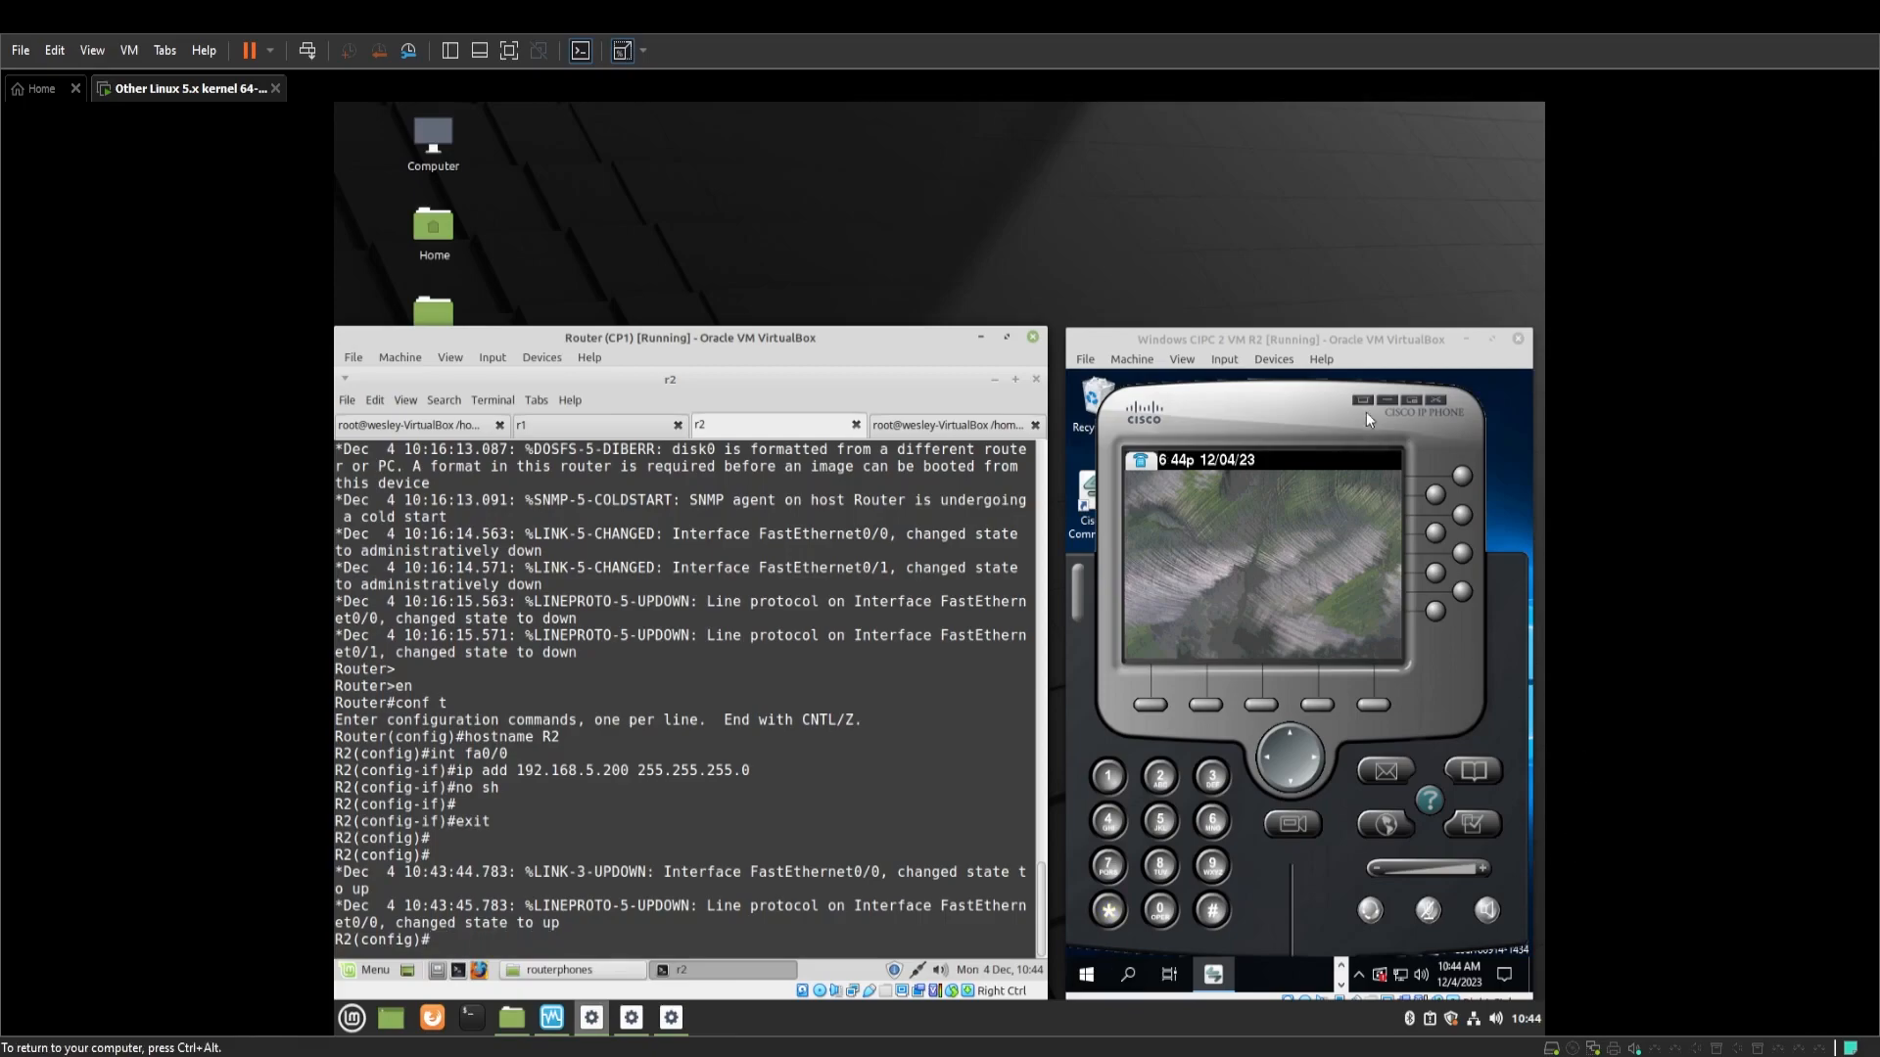
pyautogui.rightClick(1366, 413)
pyautogui.click(1347, 558)
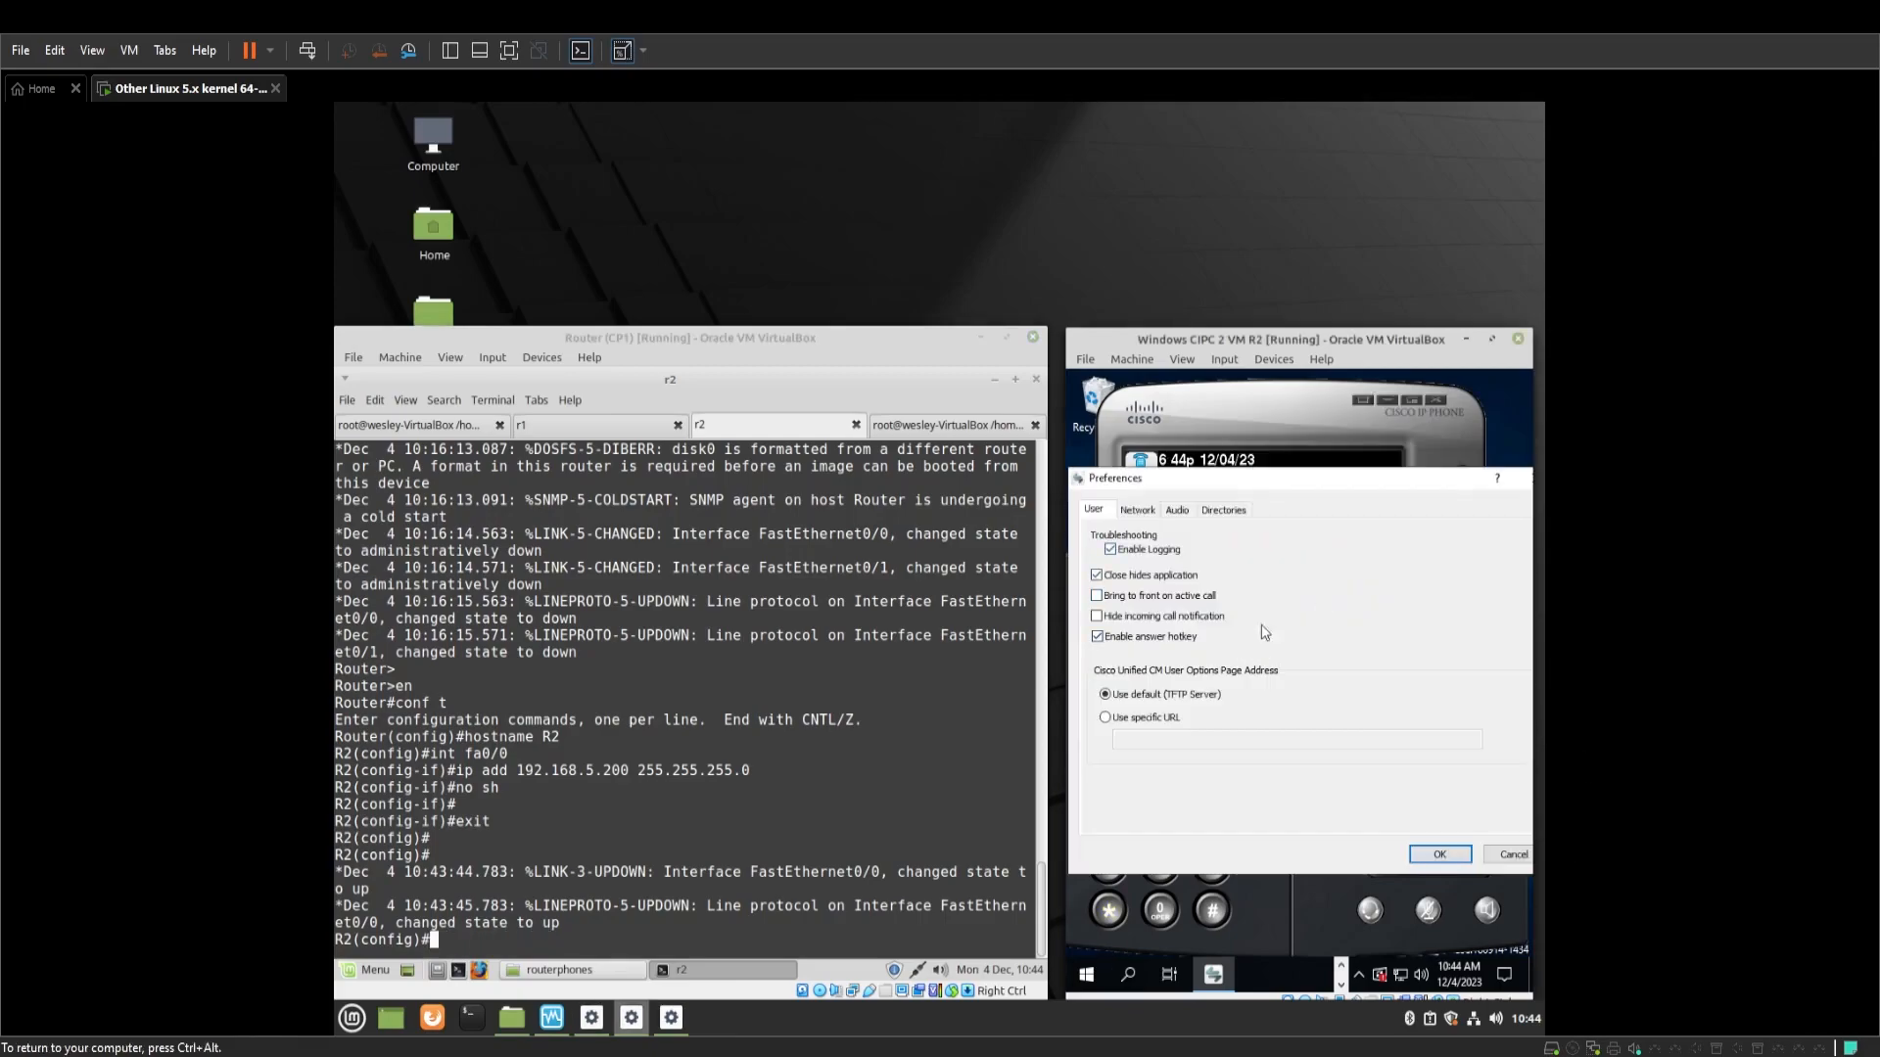
pyautogui.click(1150, 517)
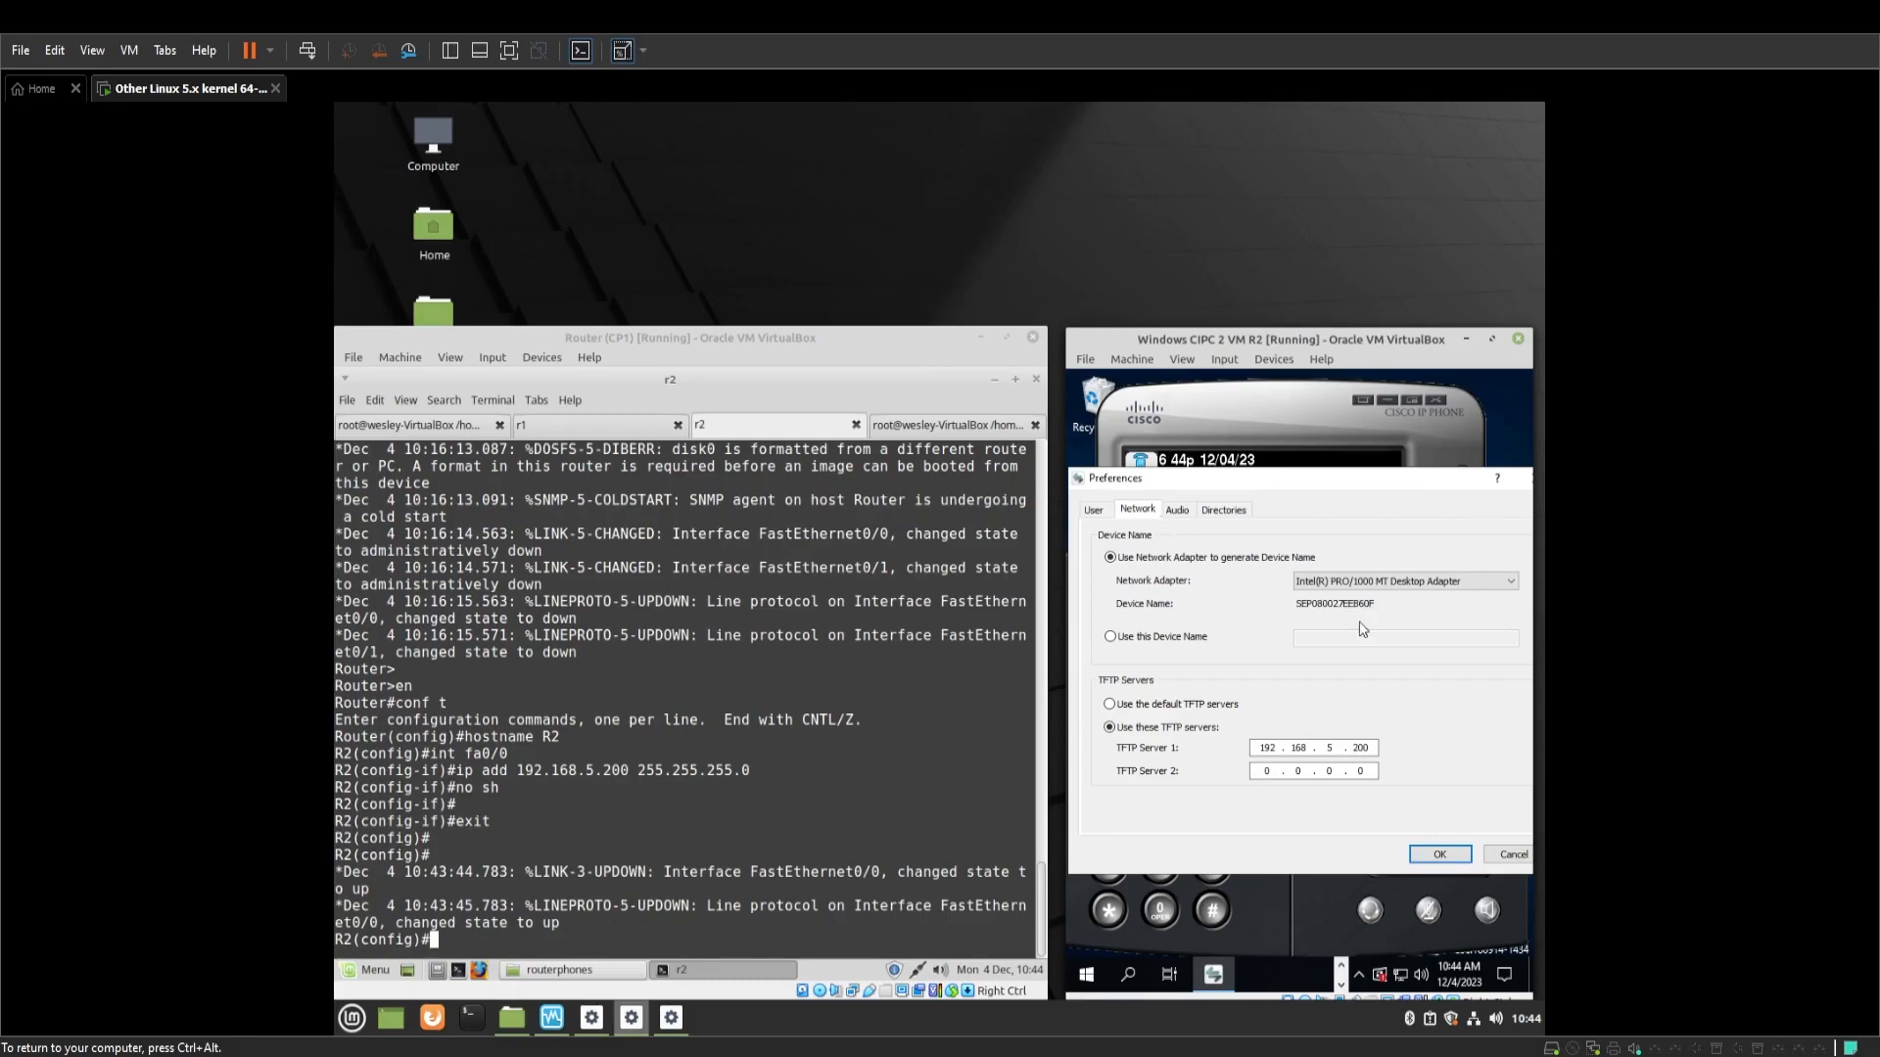
pyautogui.hotkey('ctrl', 'alt')
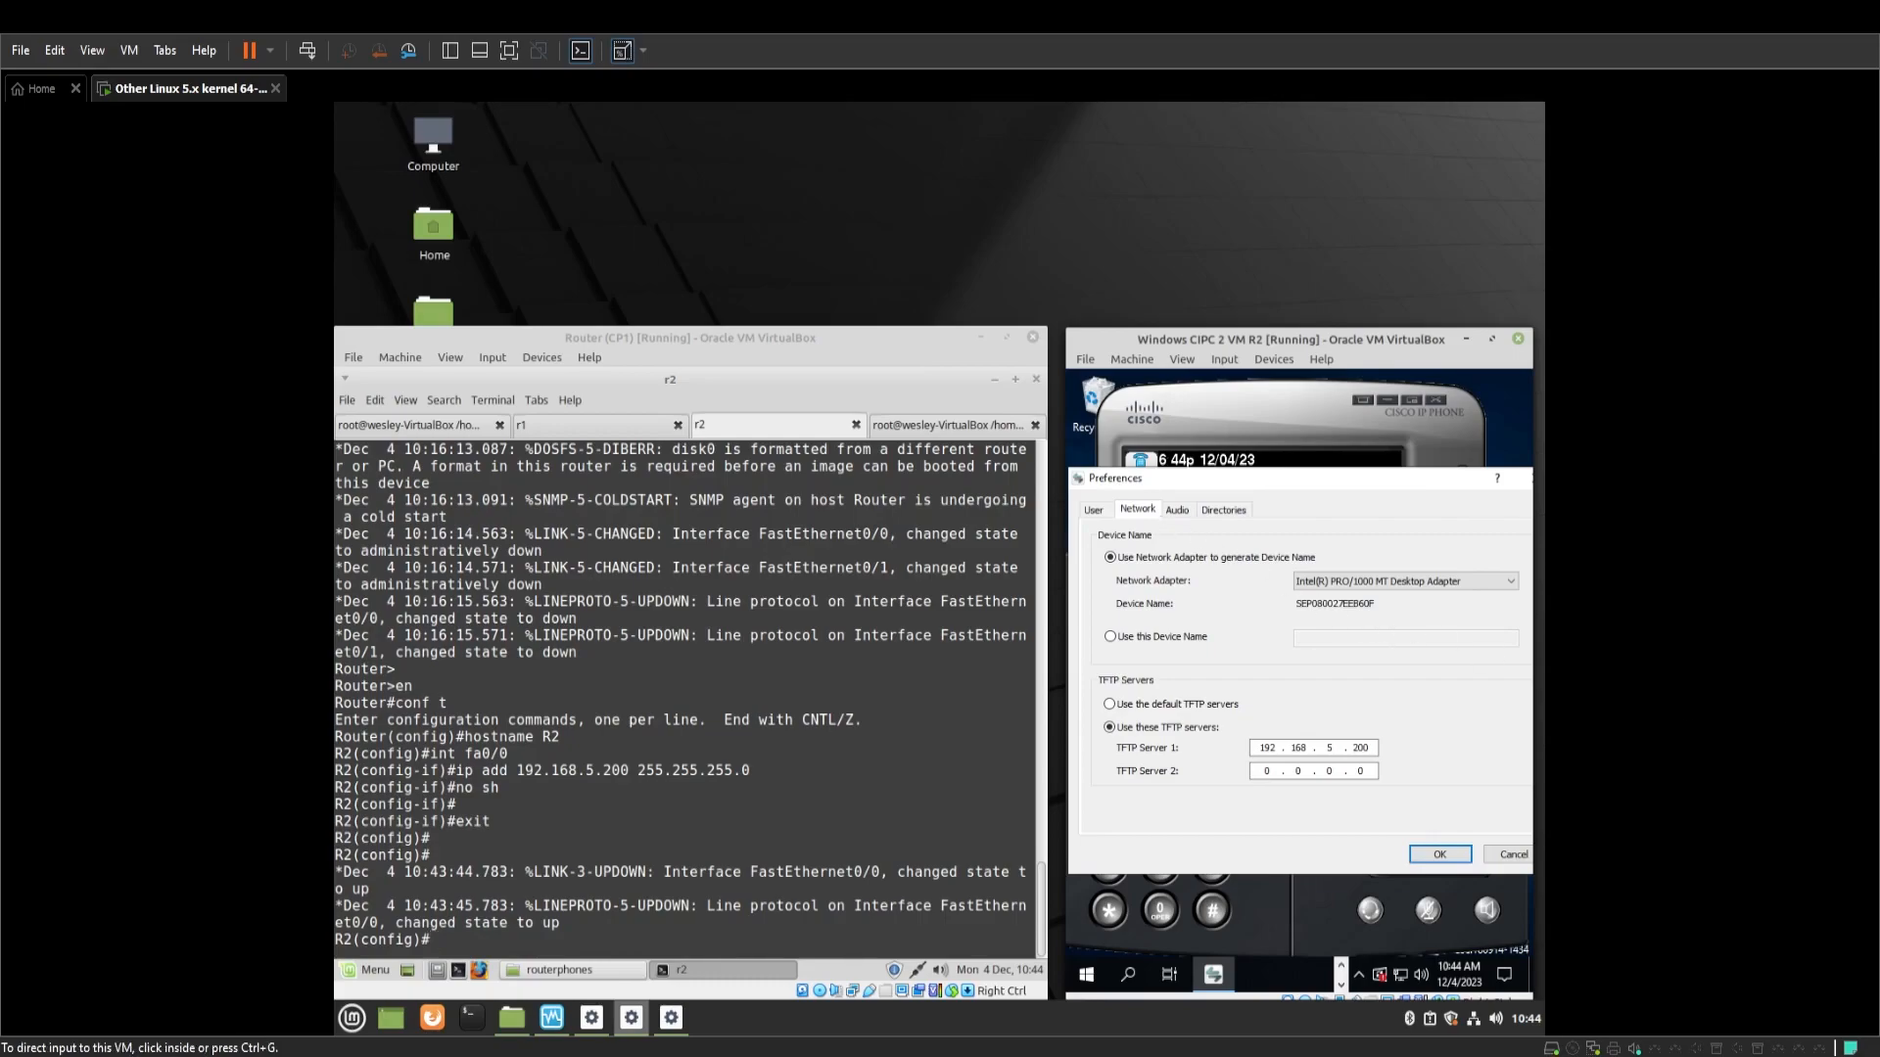
pyautogui.click(1575, 791)
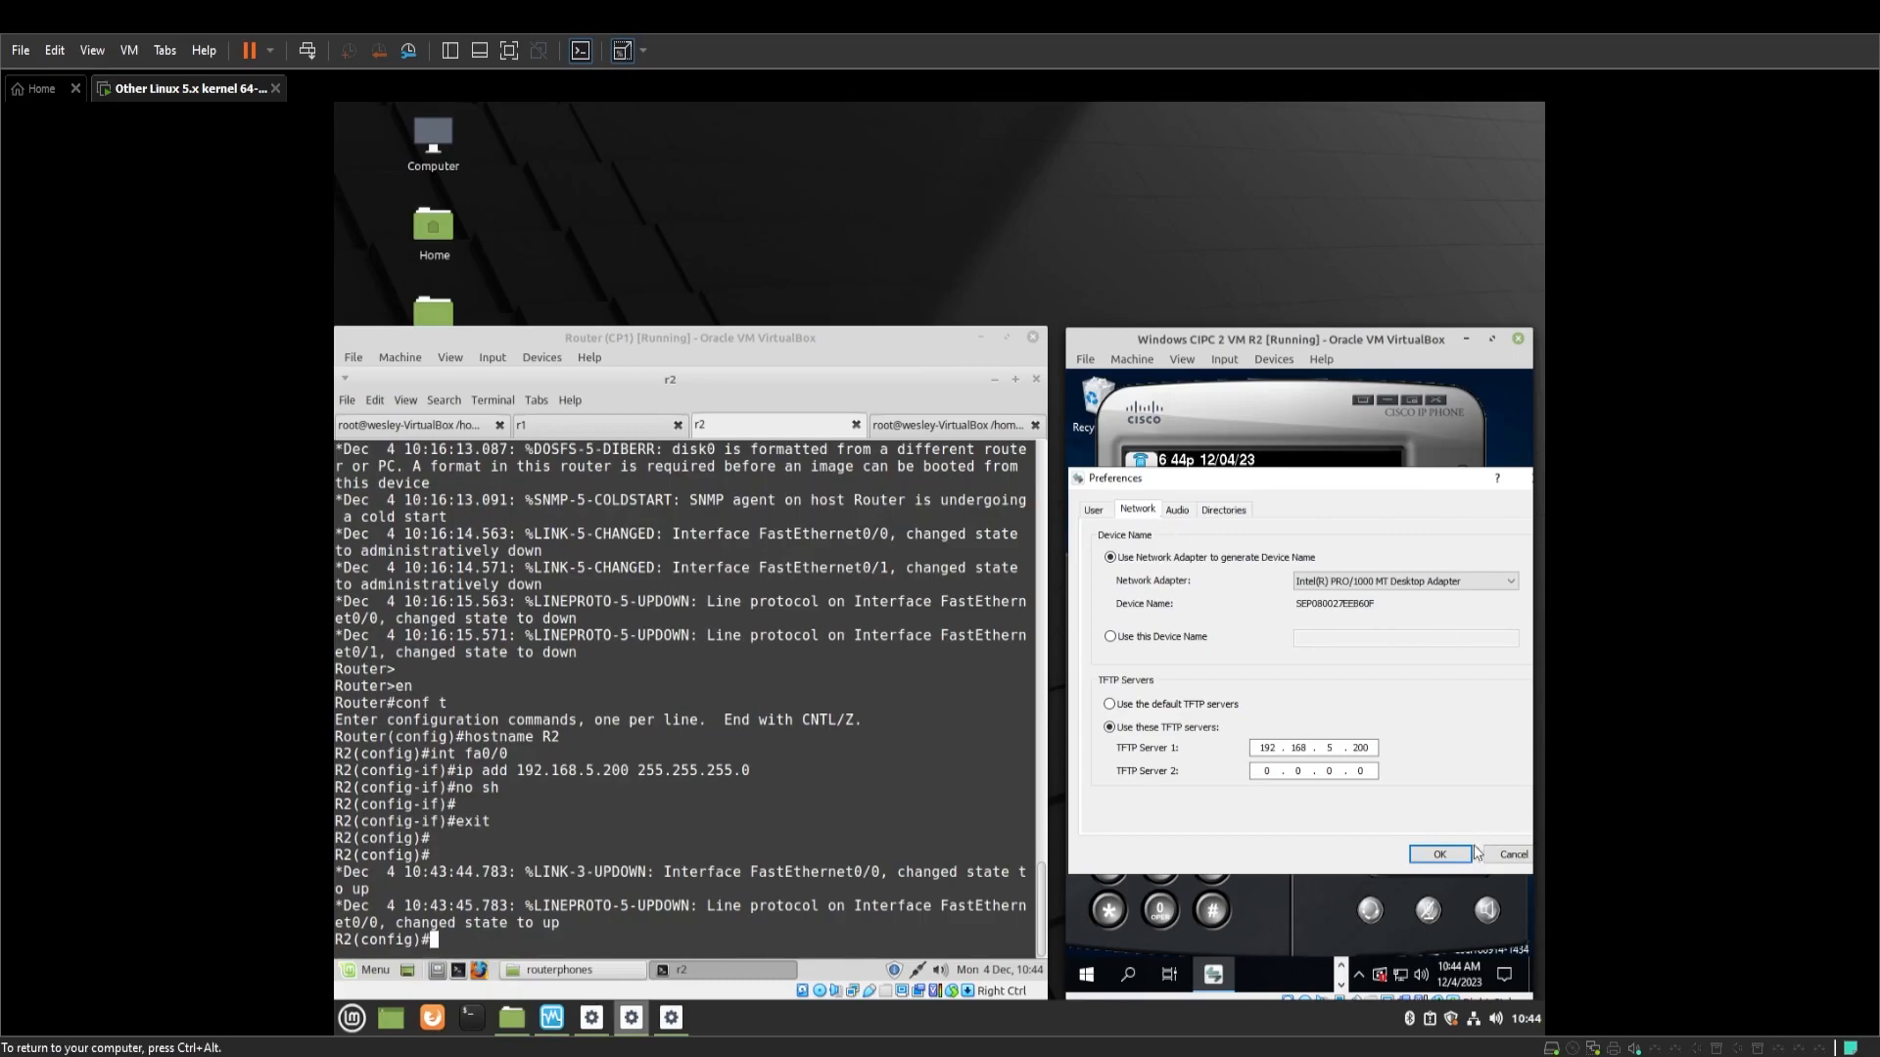
pyautogui.click(1469, 857)
pyautogui.click(883, 809)
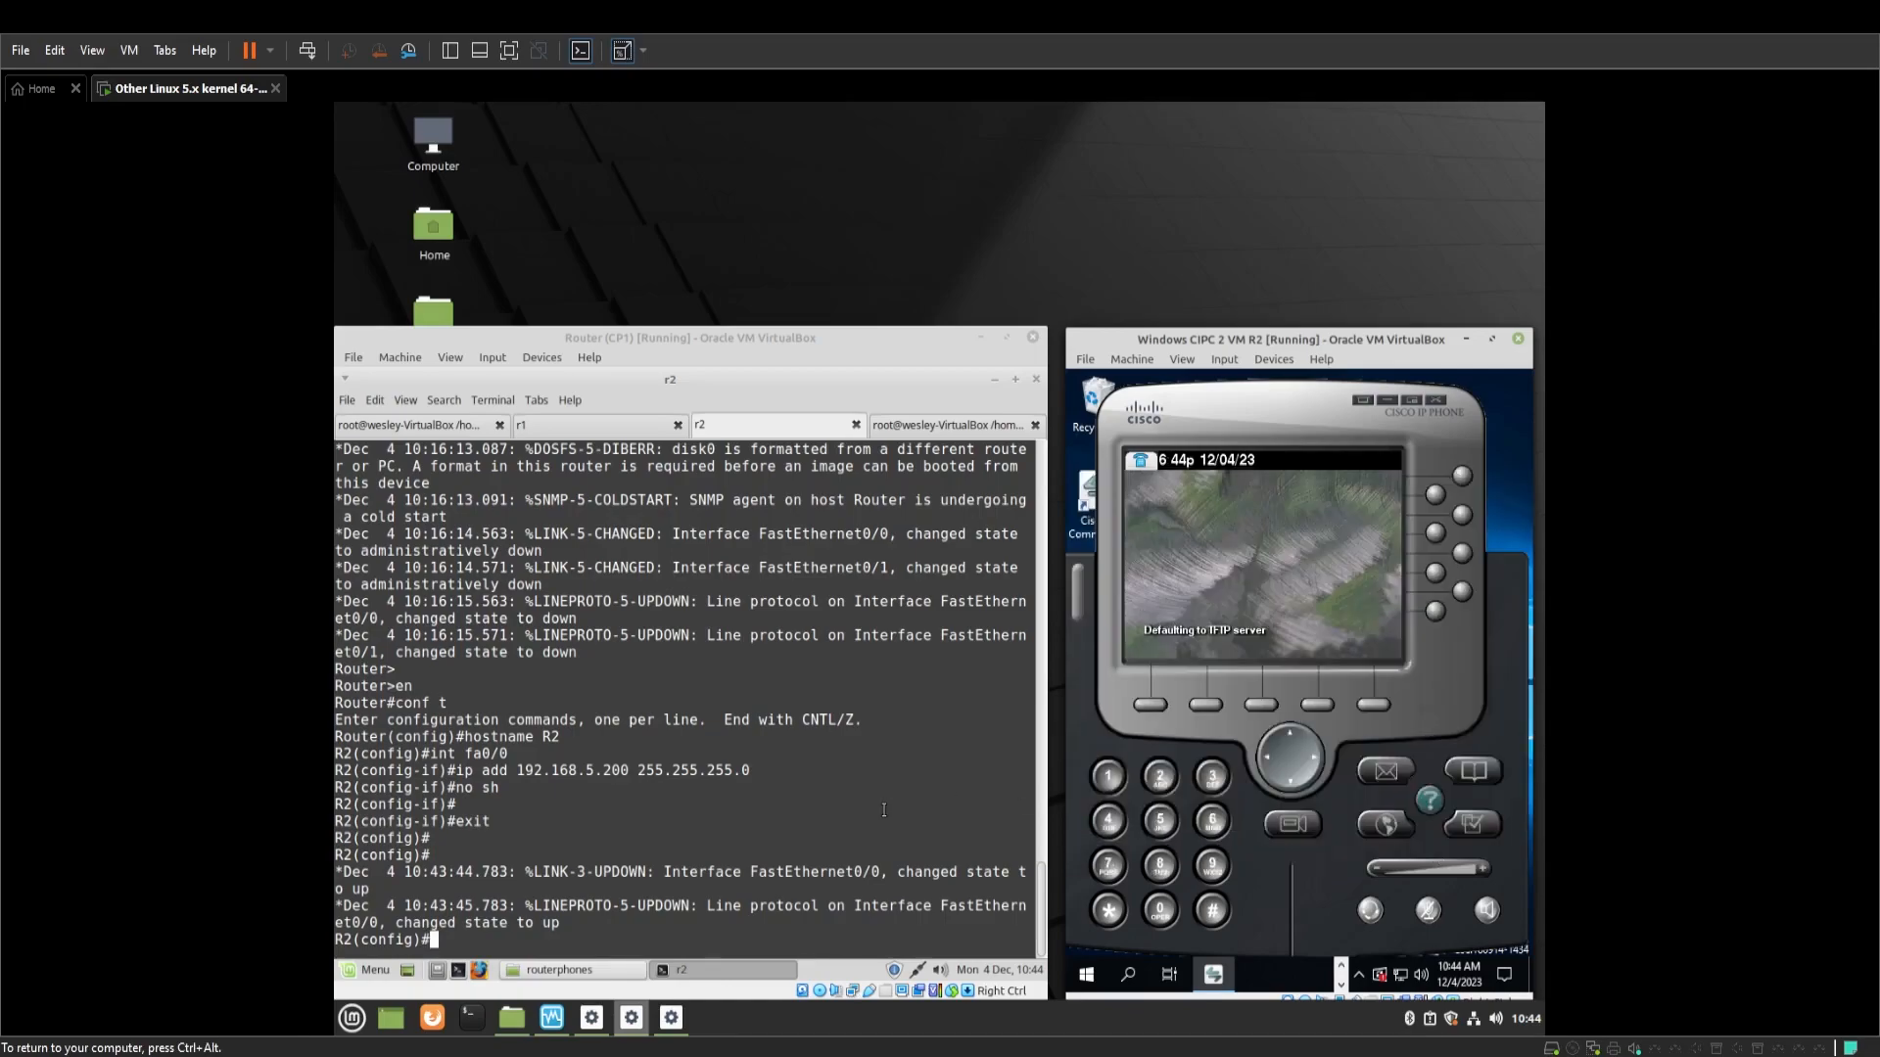
# Enter telephony-service on R2 with ip source-address 192.168.5.200 port 2000
pyautogui.write('t')
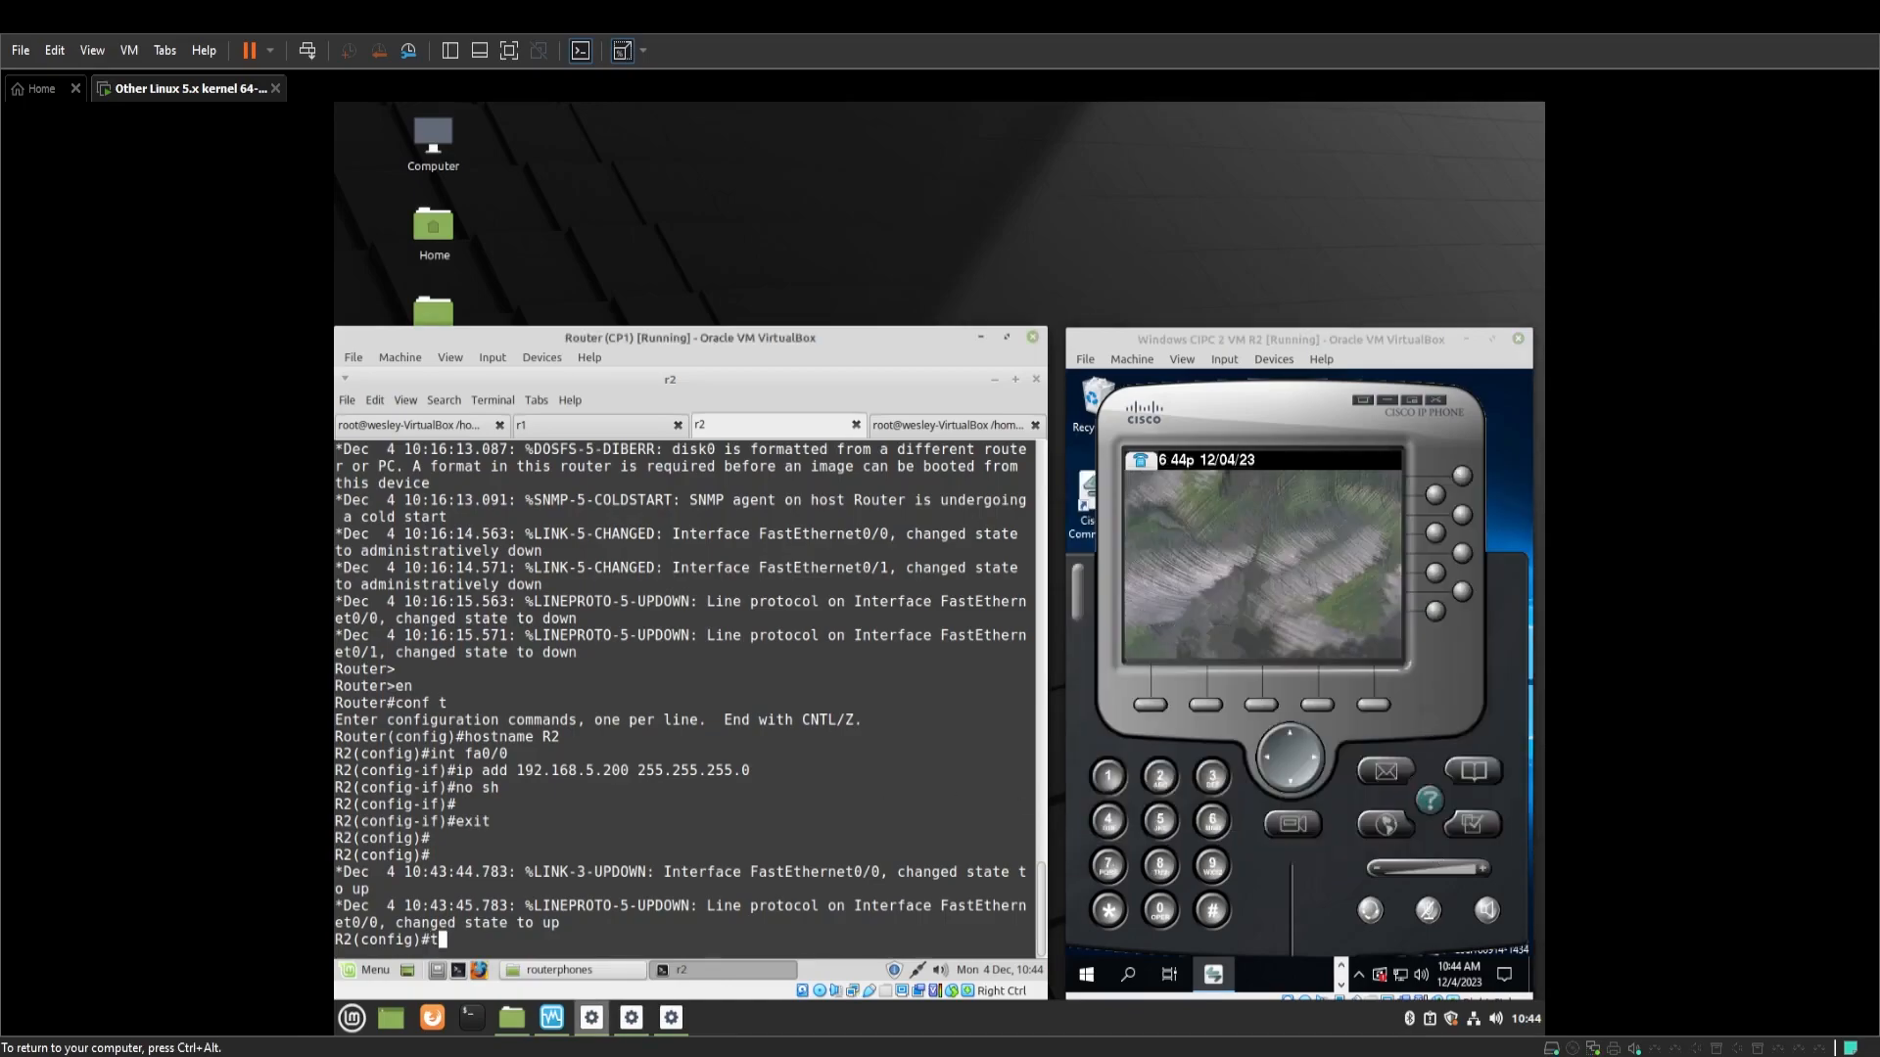
pyautogui.write('elephony-service')
pyautogui.press('Return')
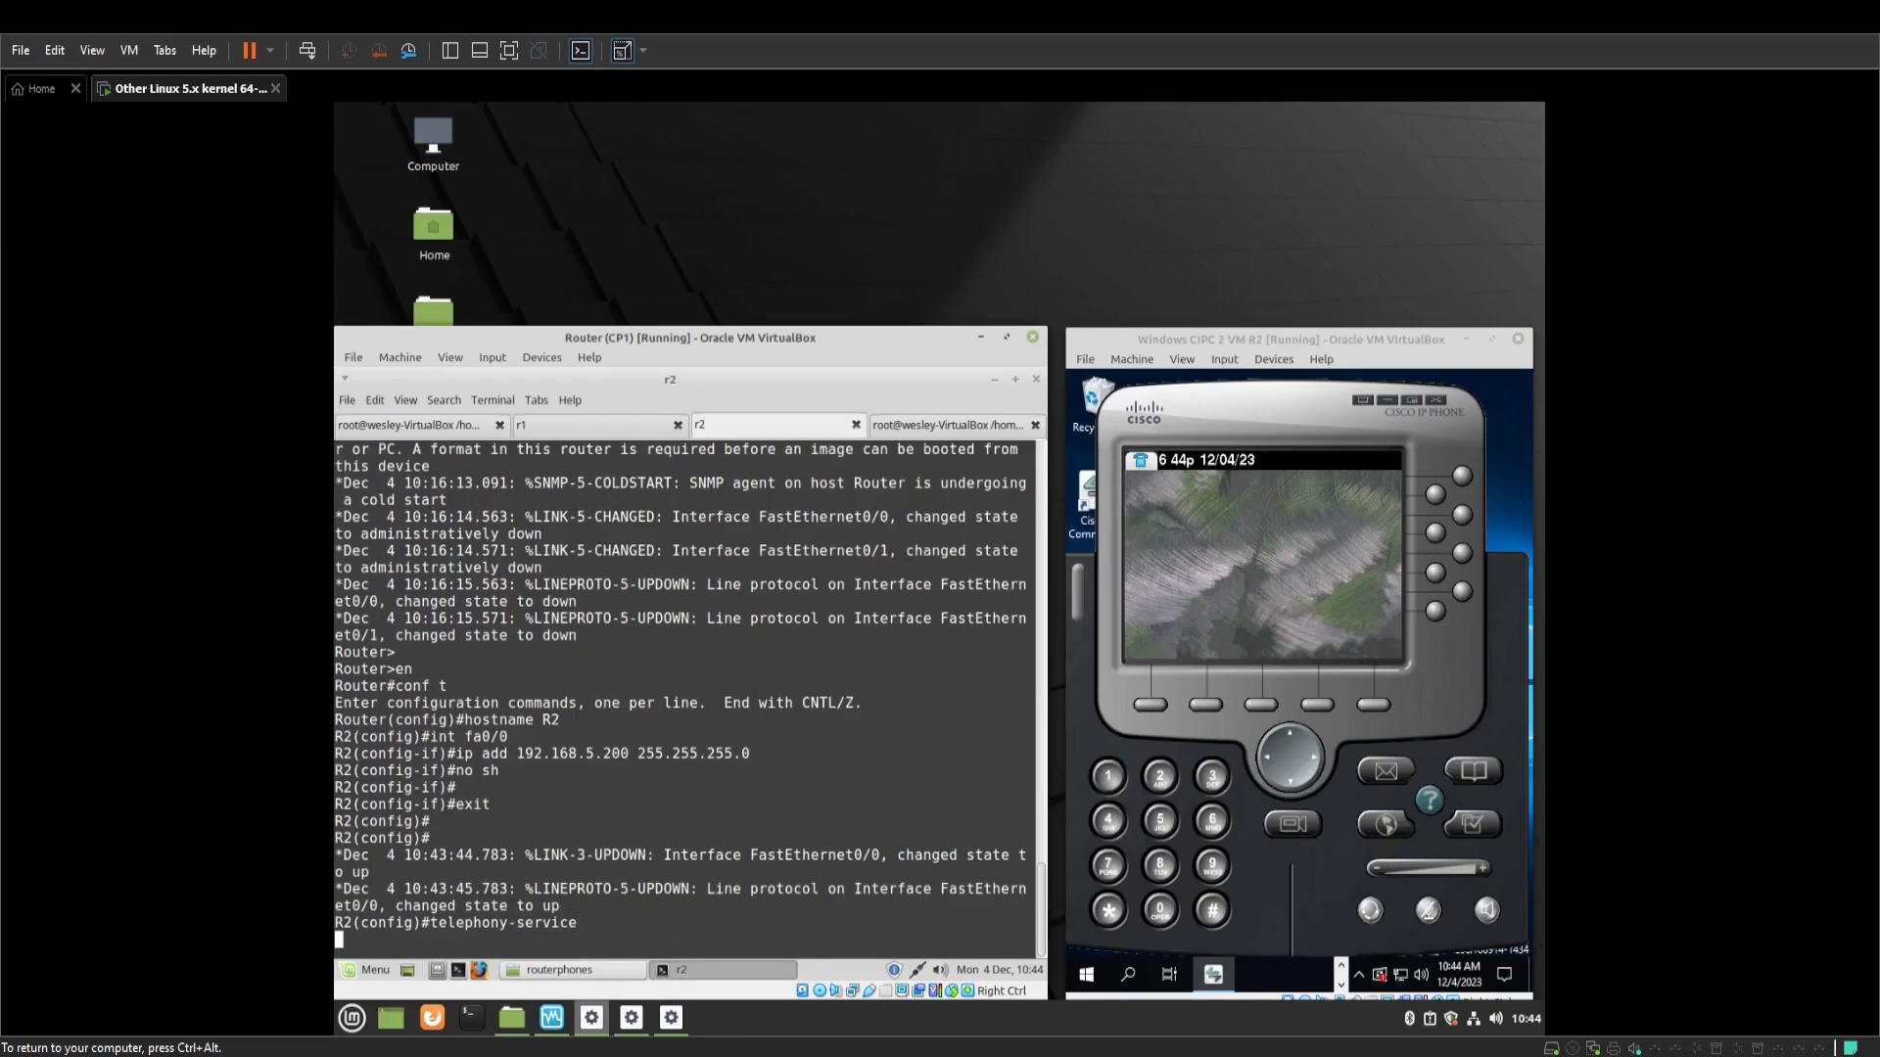
pyautogui.press('Return')
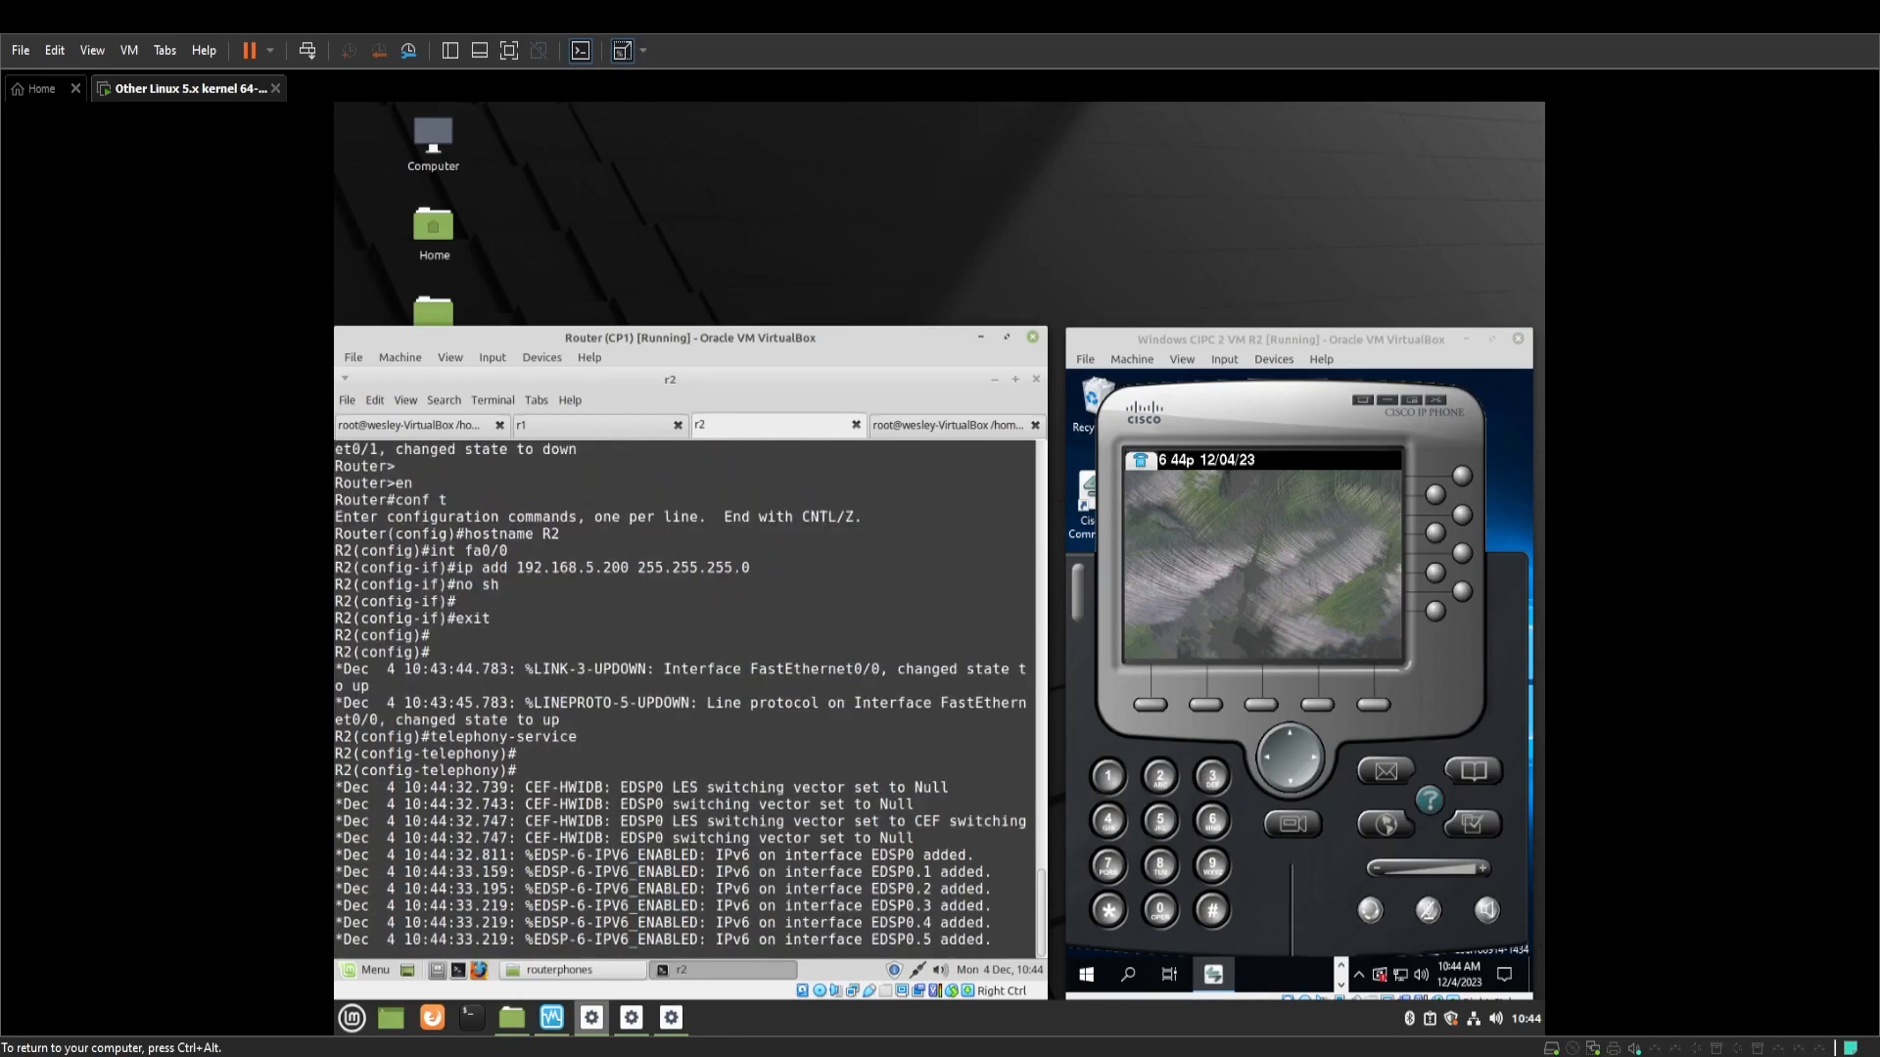
pyautogui.press('Return')
pyautogui.press('Return')
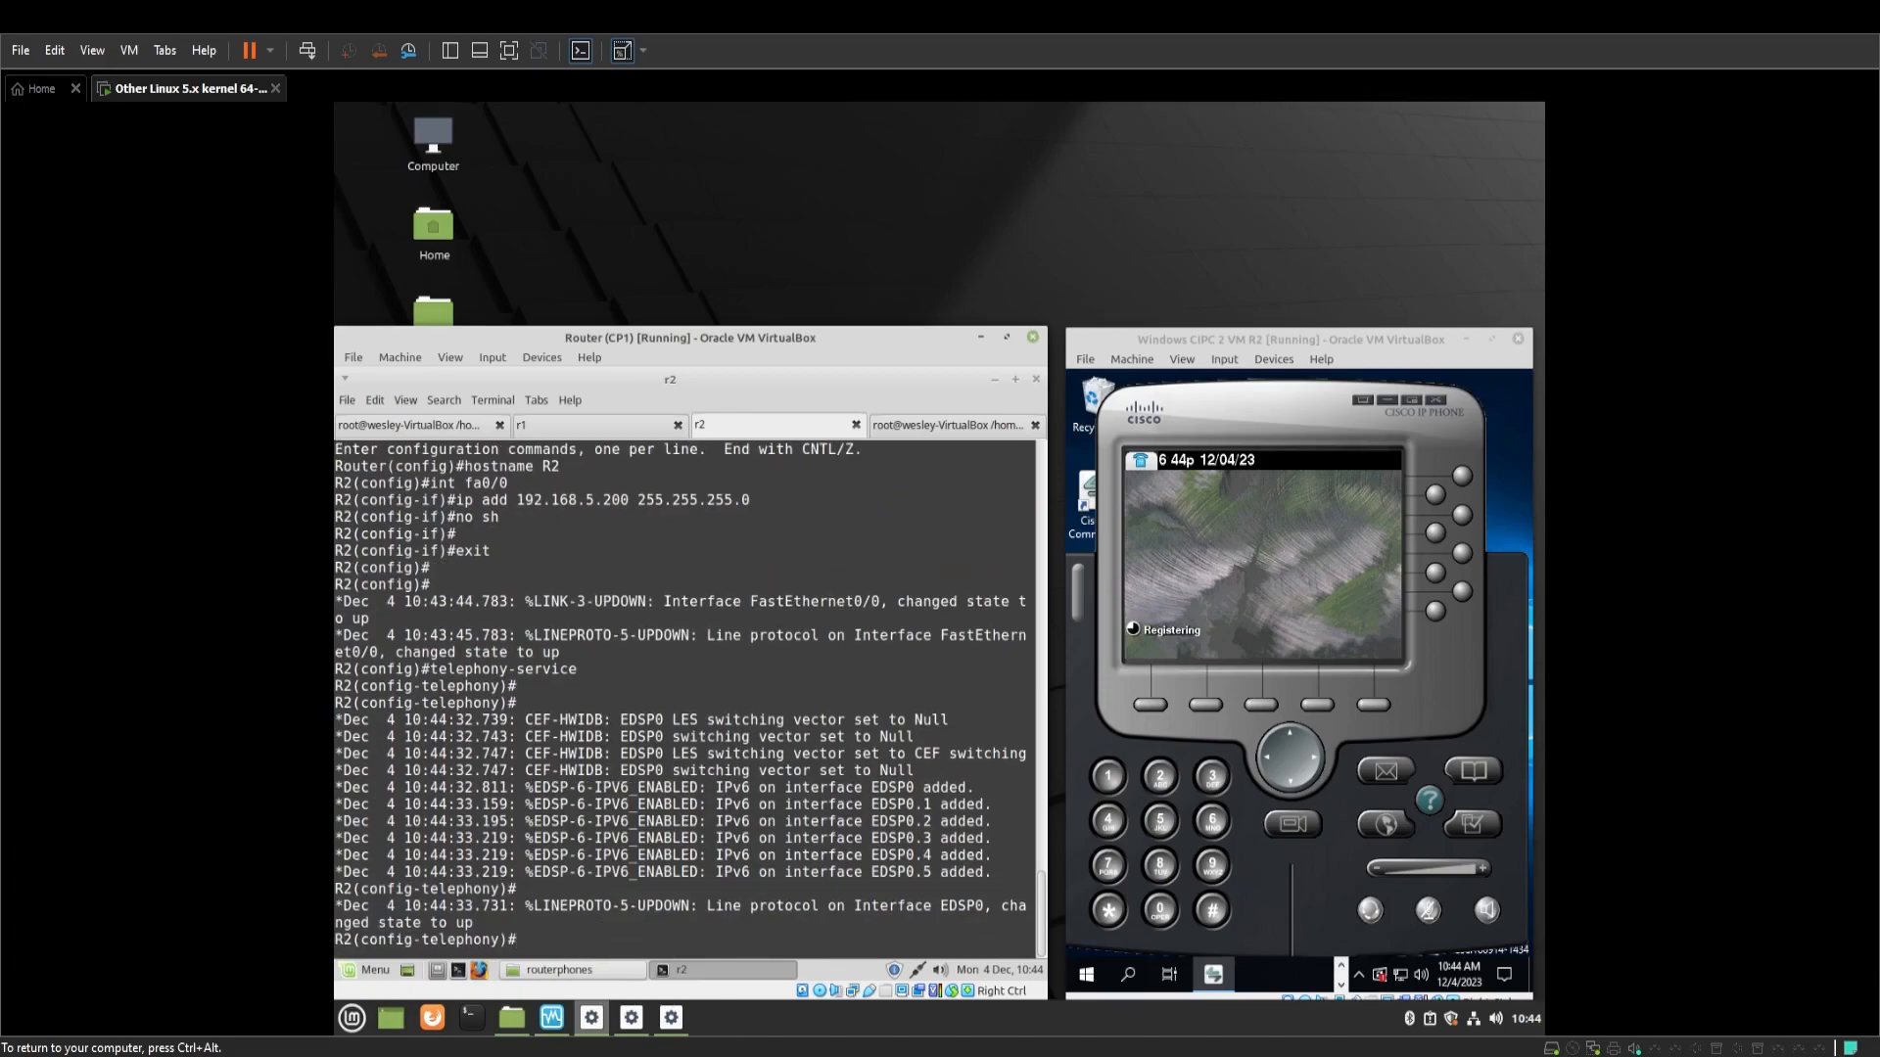
pyautogui.write('ip source-address 192.168.')
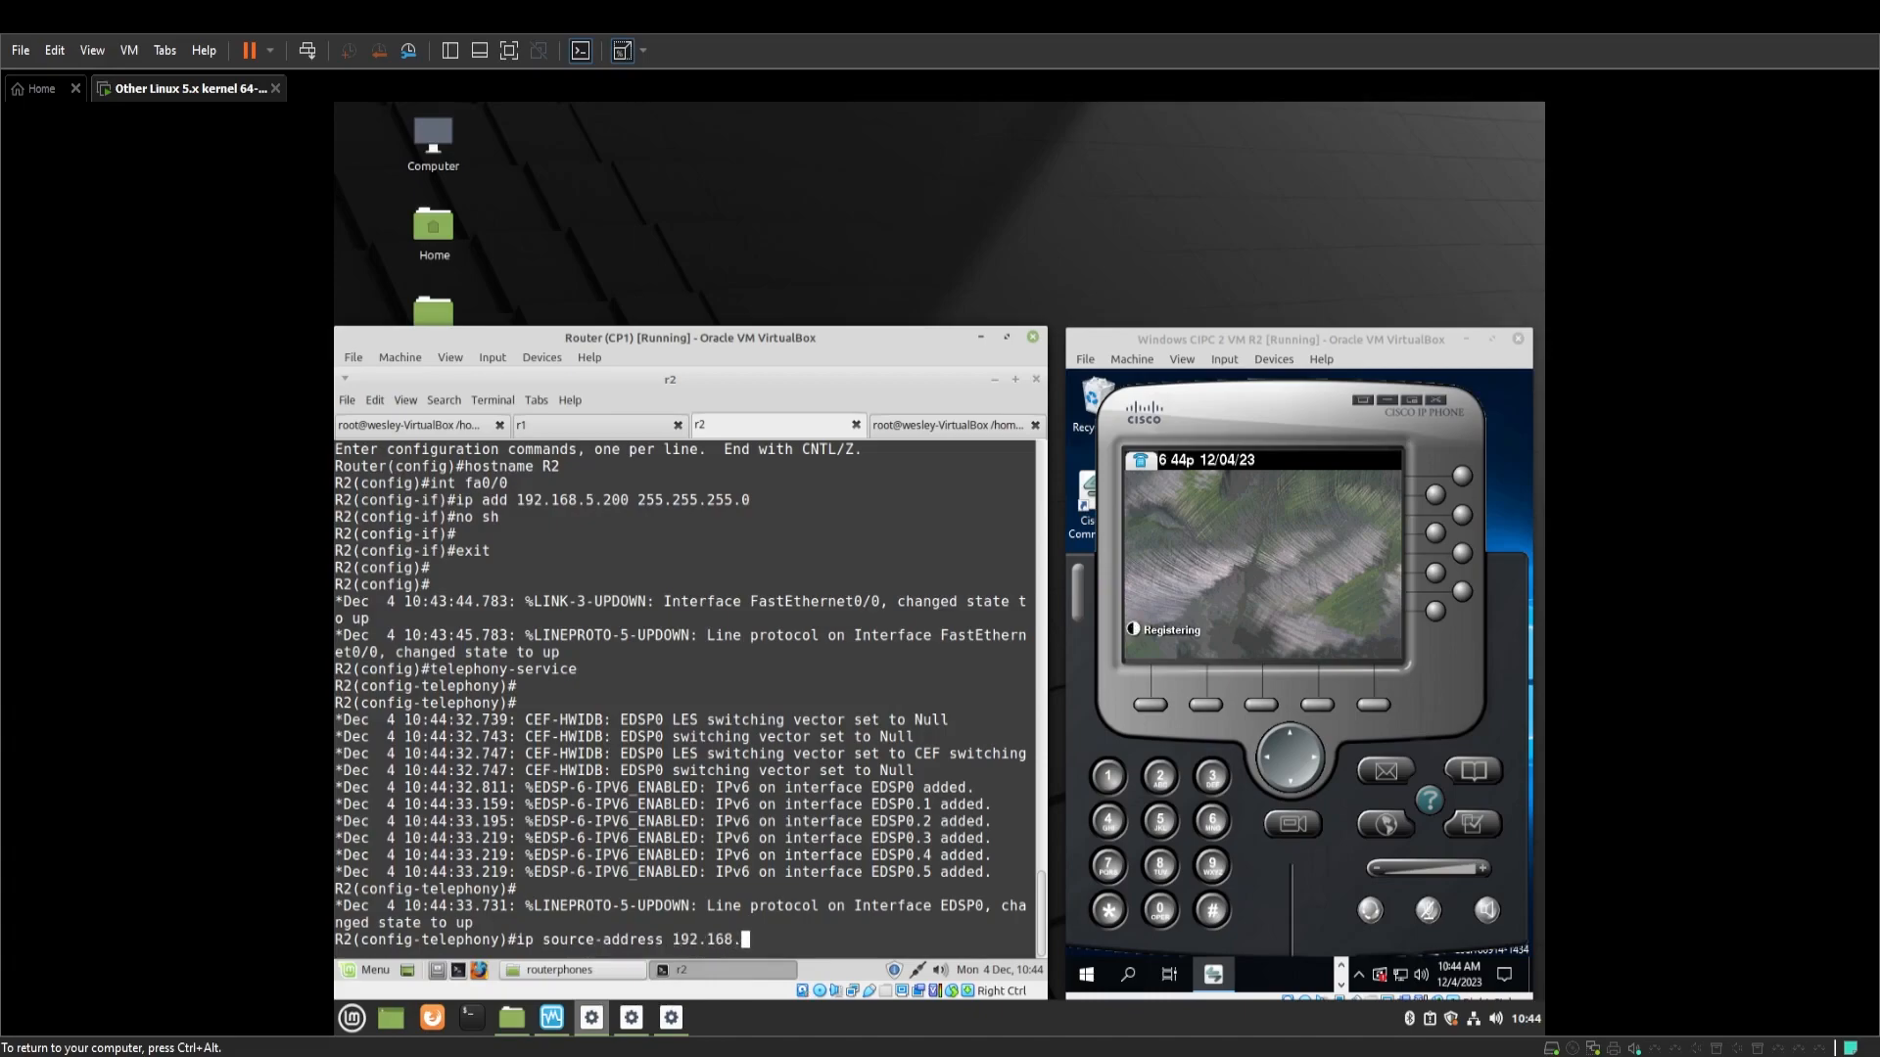
pyautogui.write('5.200 port 2000')
pyautogui.press('Return')
# Set max-ephones 10, max-dn 10 and system message SkillsR2Voip, then exit telephony-service
pyautogui.write('m')
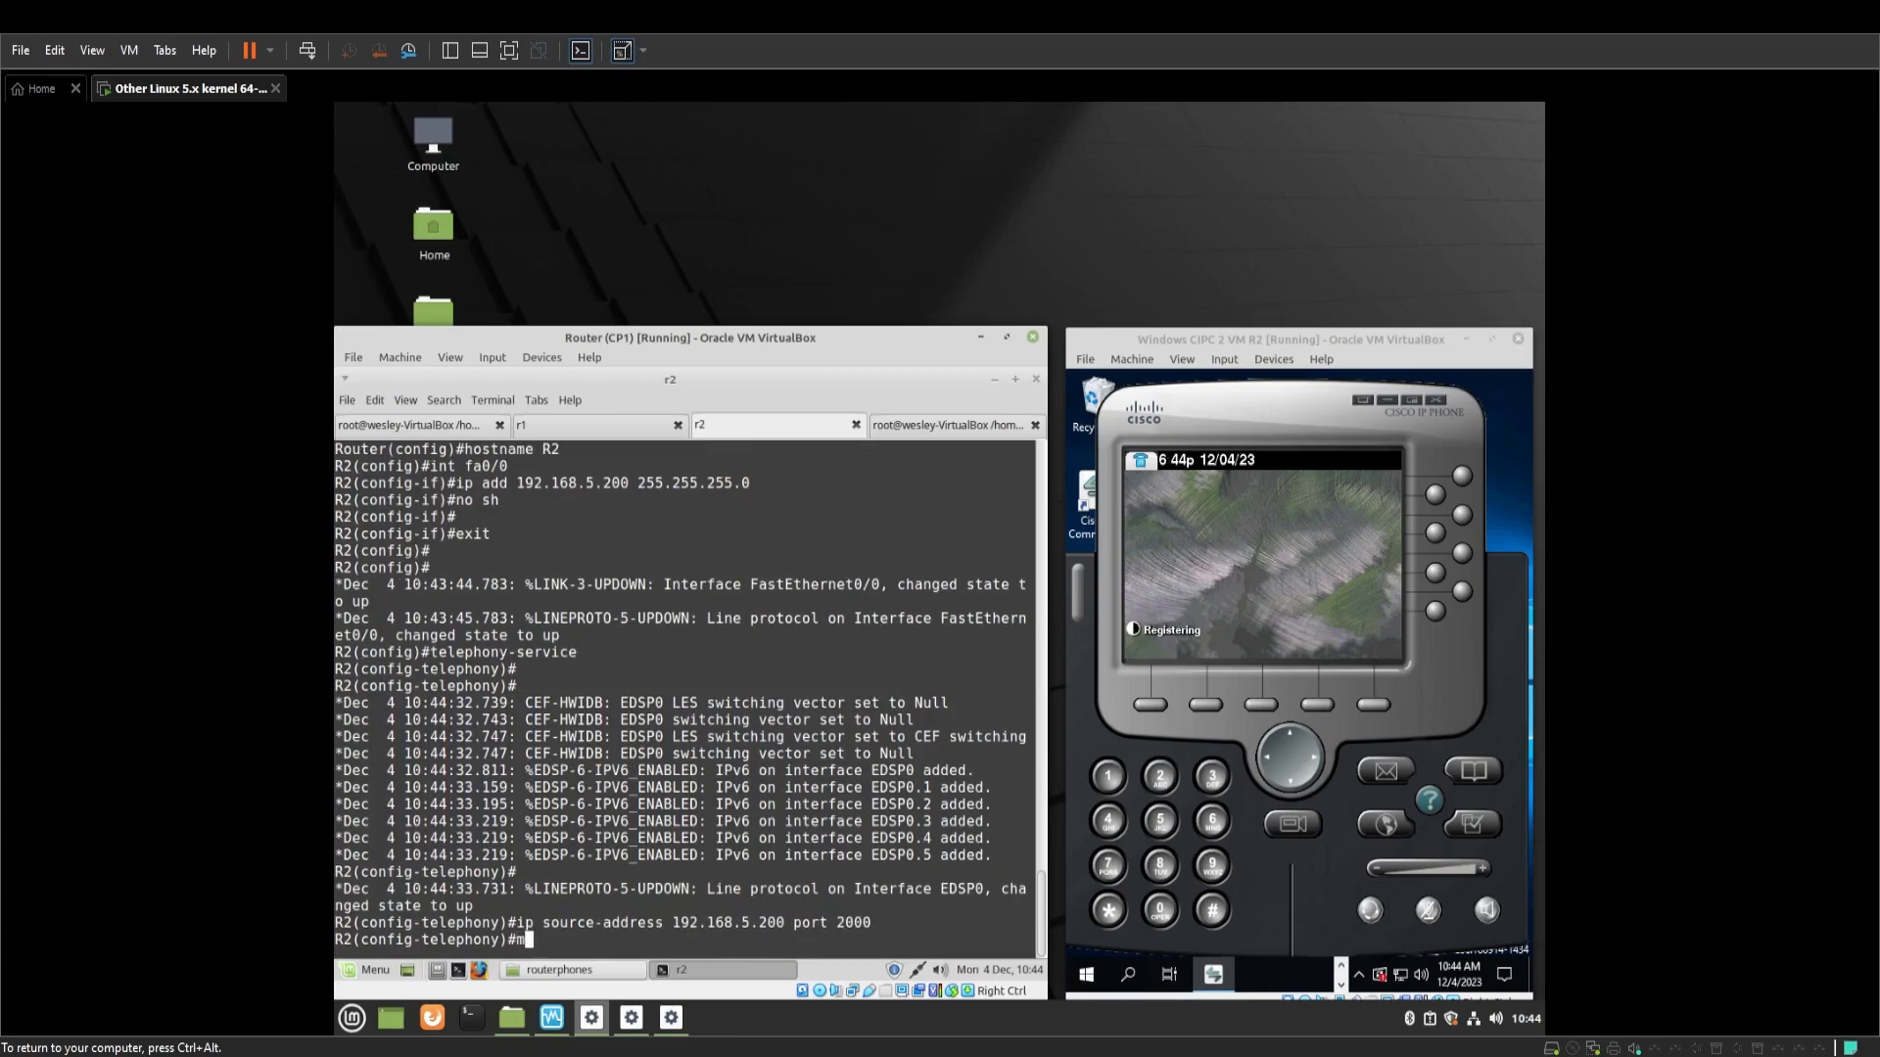
pyautogui.write('ax-ephones 10')
pyautogui.press('Return')
pyautogui.write('max')
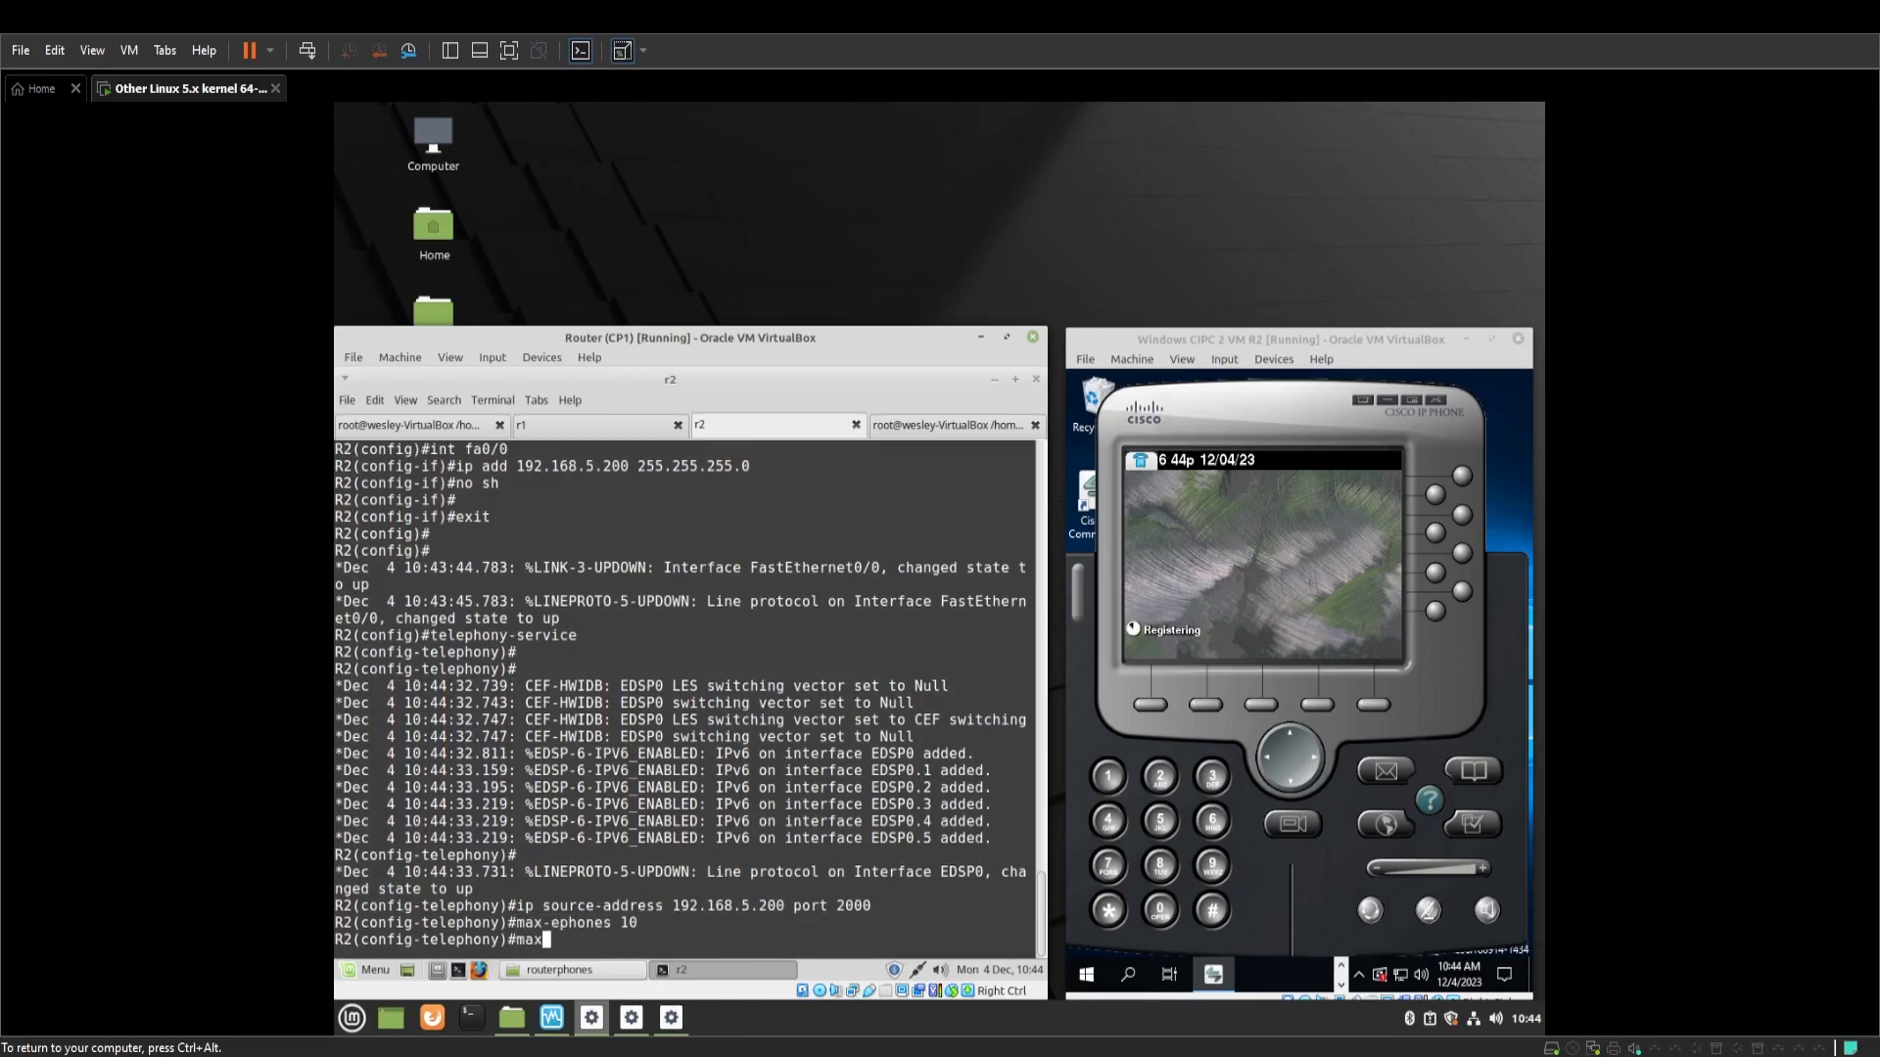
pyautogui.write('-dn 10')
pyautogui.press('Return')
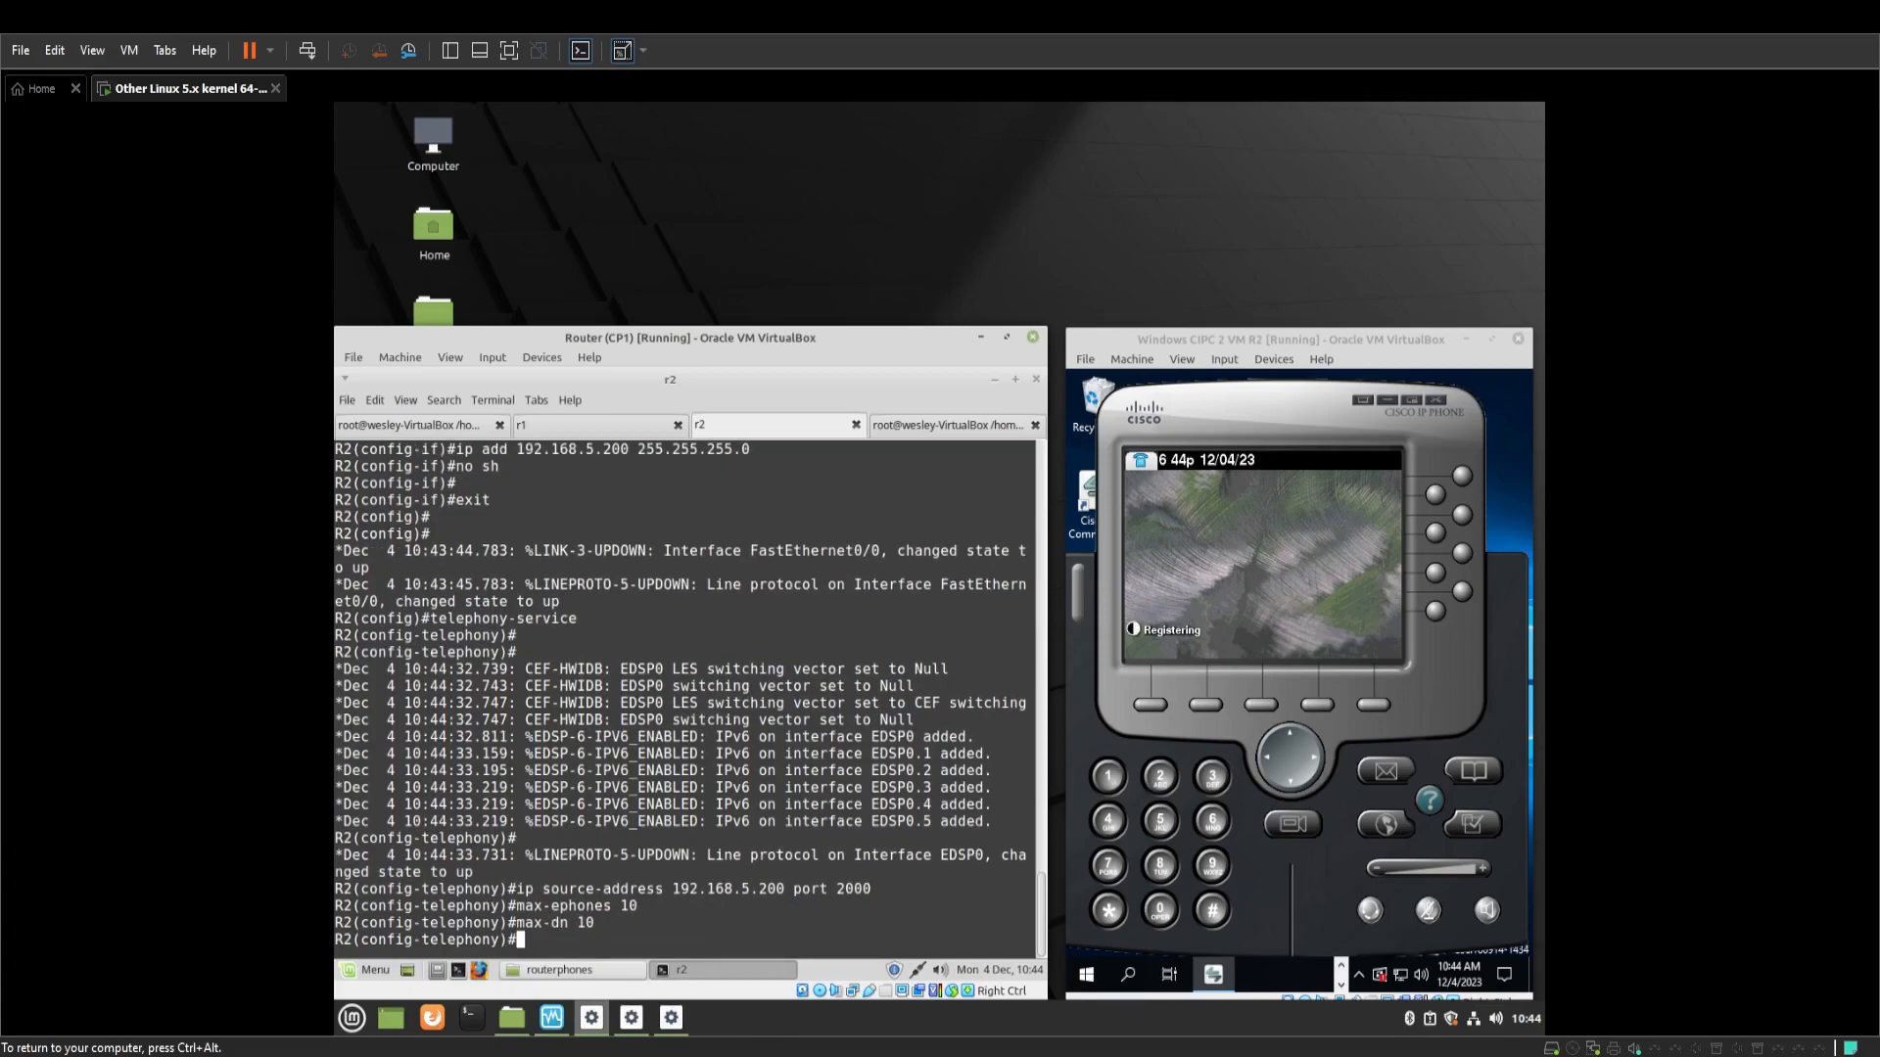
pyautogui.write('system message SkillsR2')
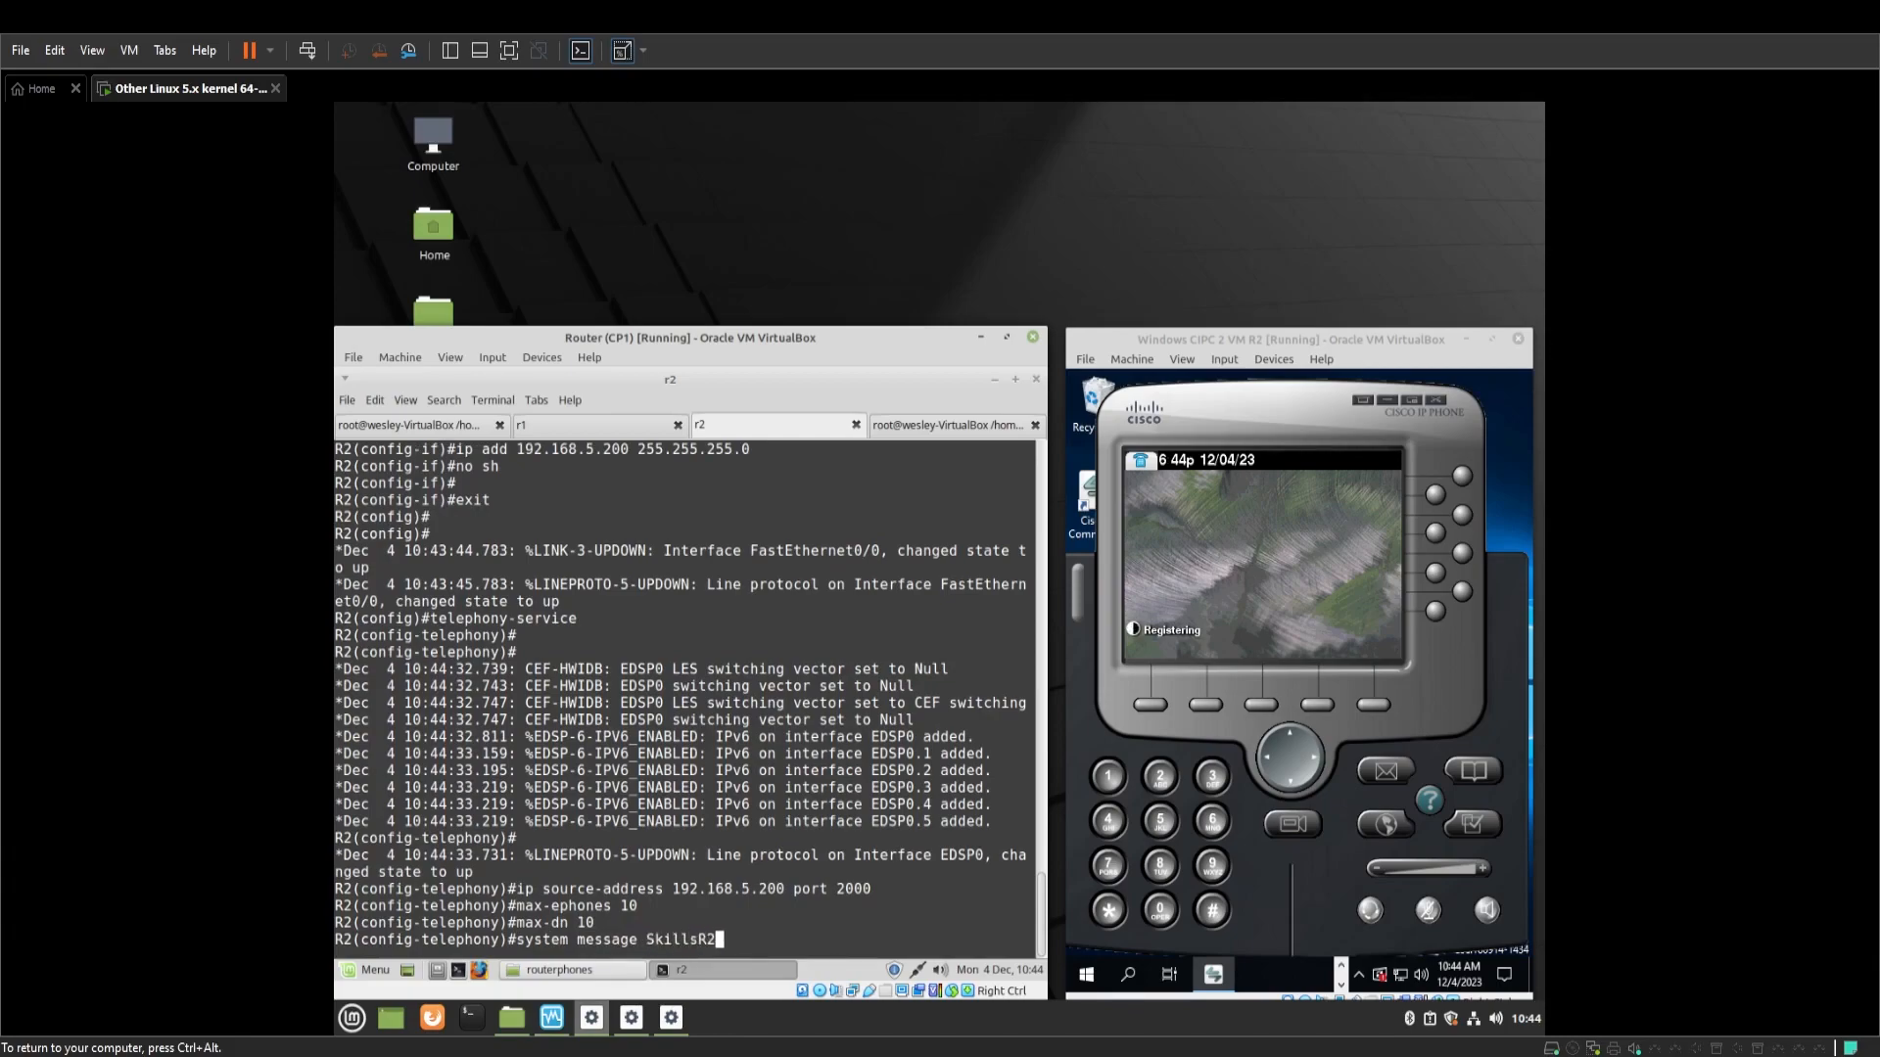
pyautogui.write('Voip')
pyautogui.press('Return')
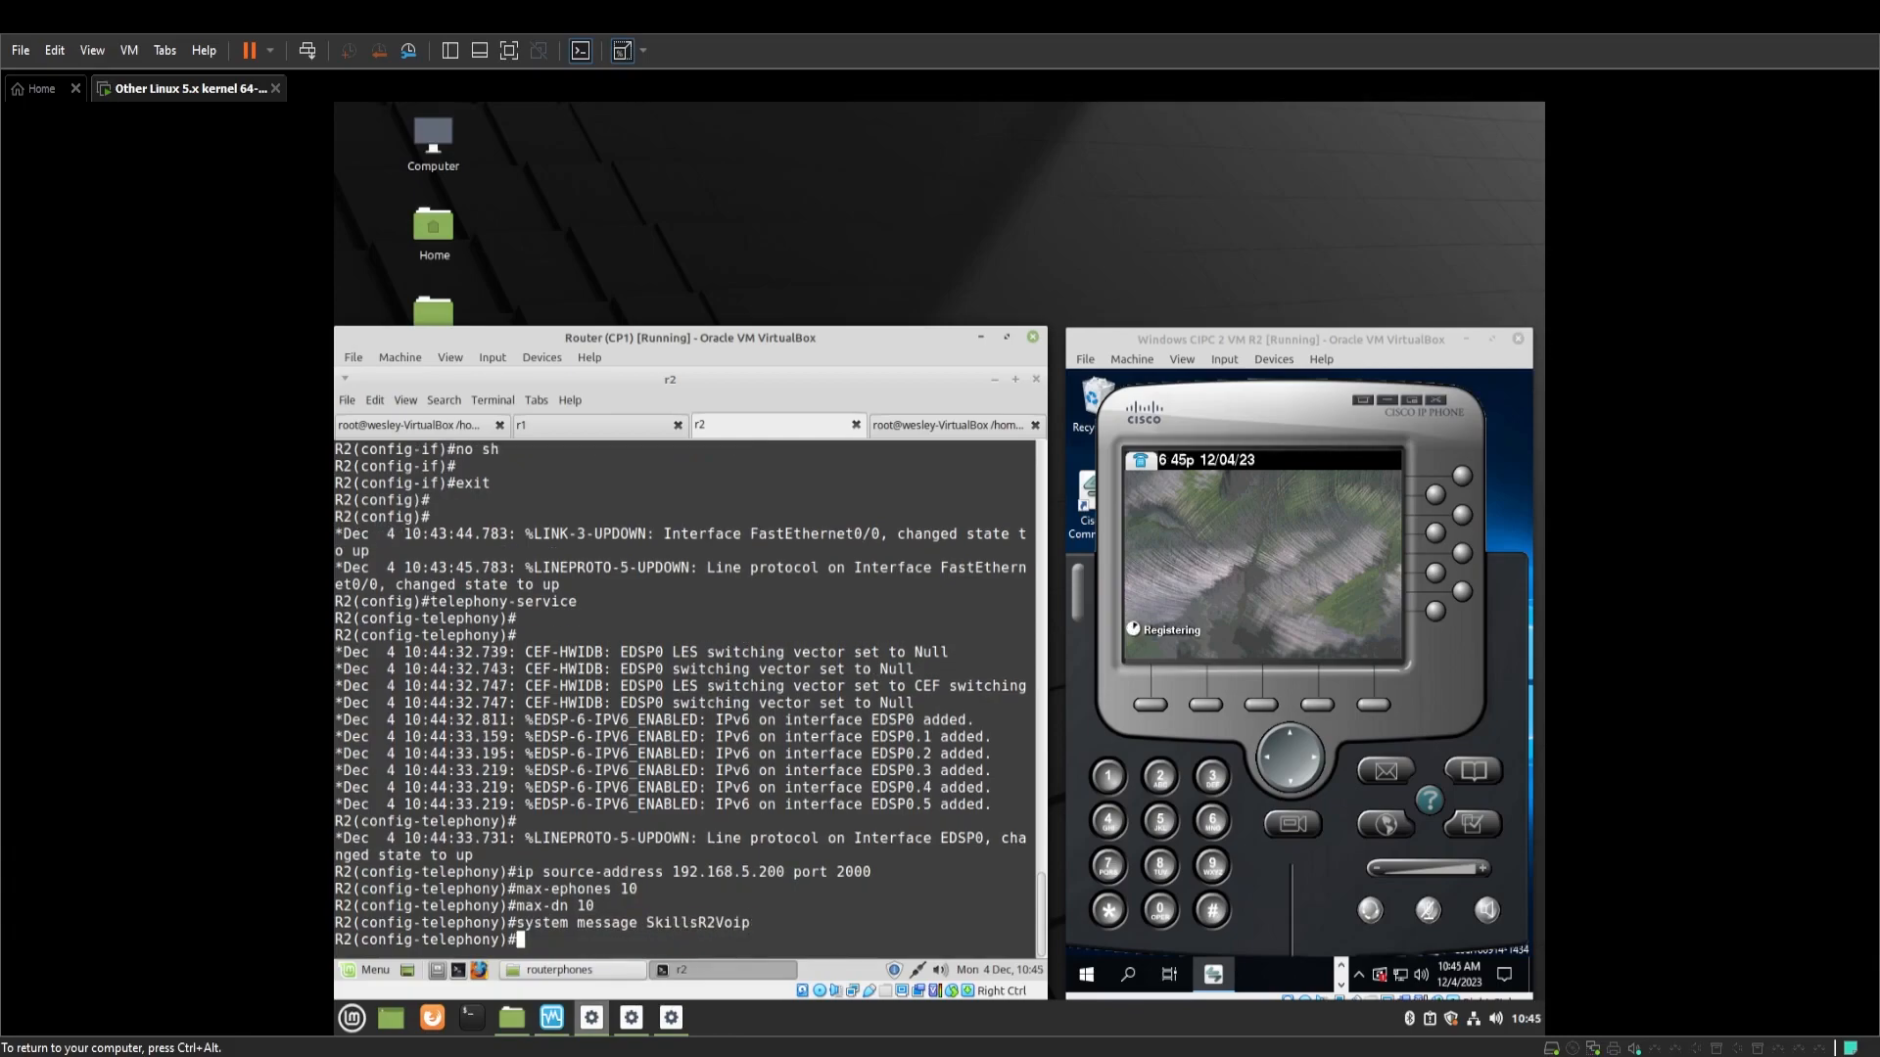
pyautogui.press('Return')
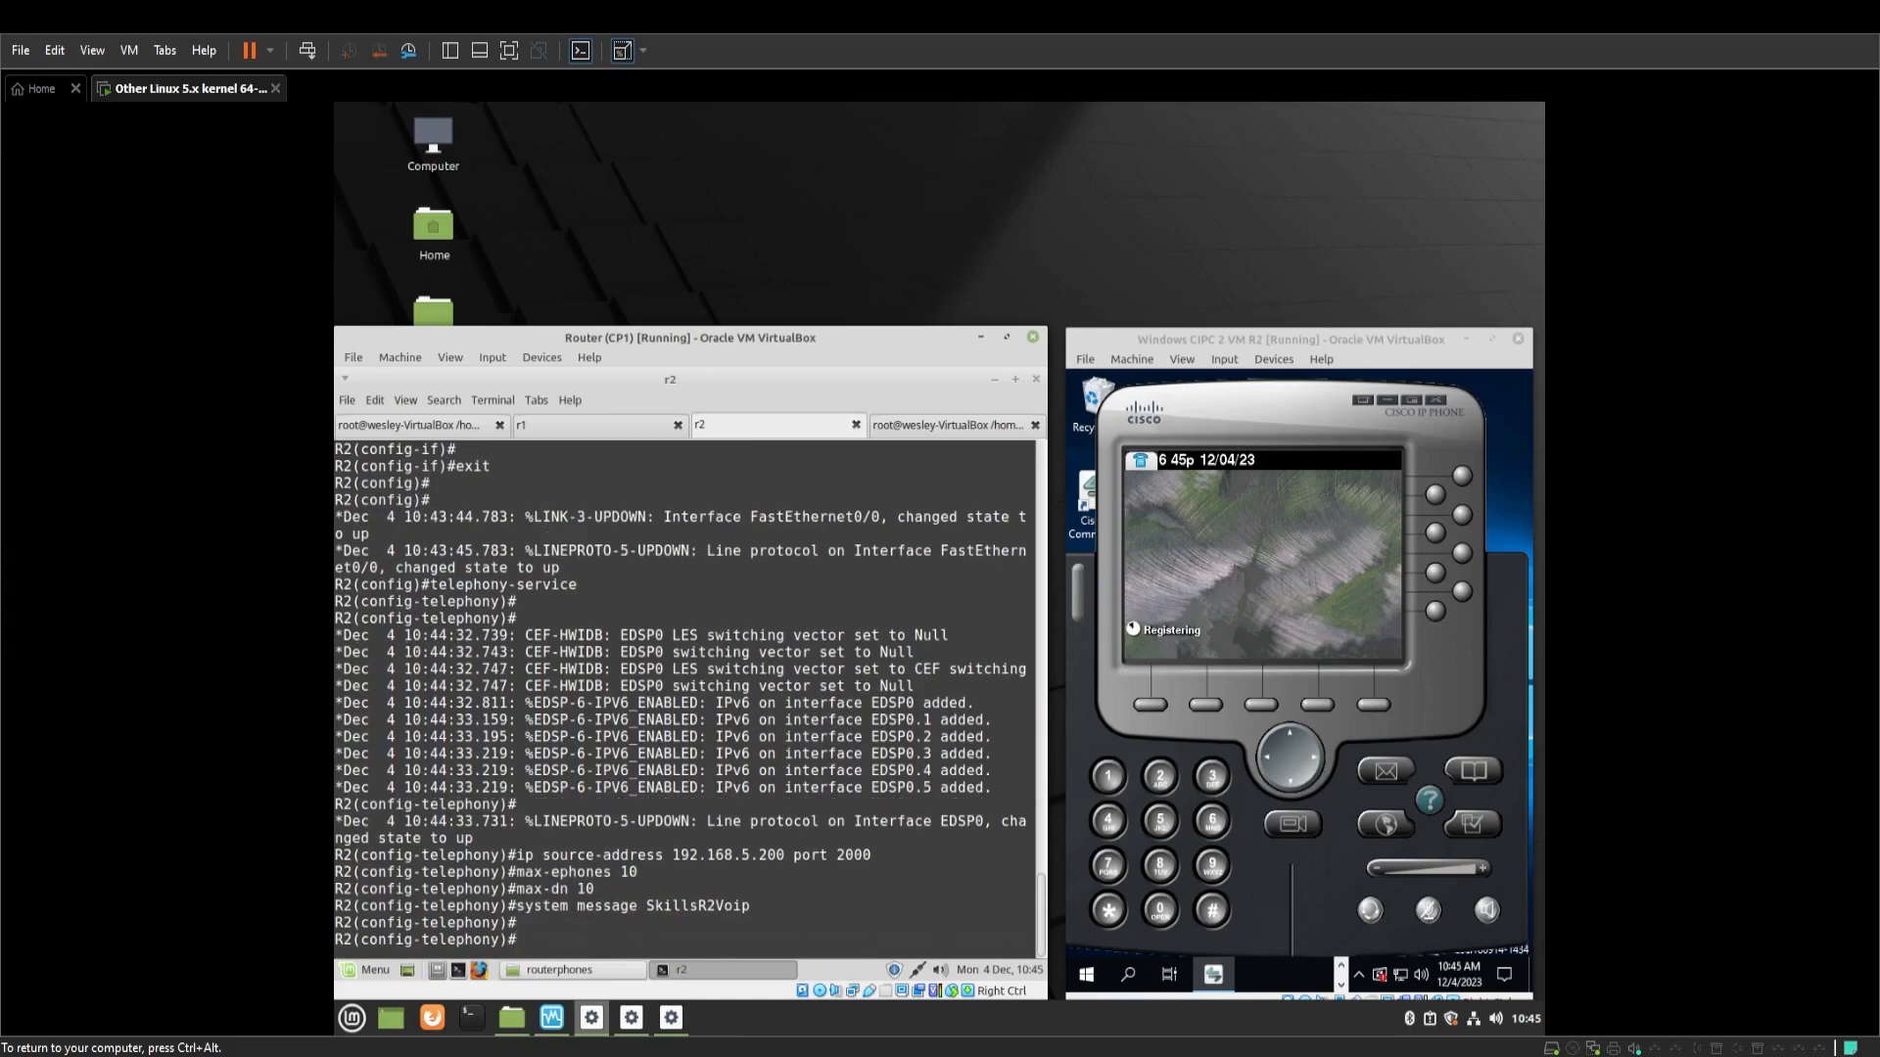
pyautogui.write('exit')
pyautogui.press('Return')
pyautogui.press('Return')
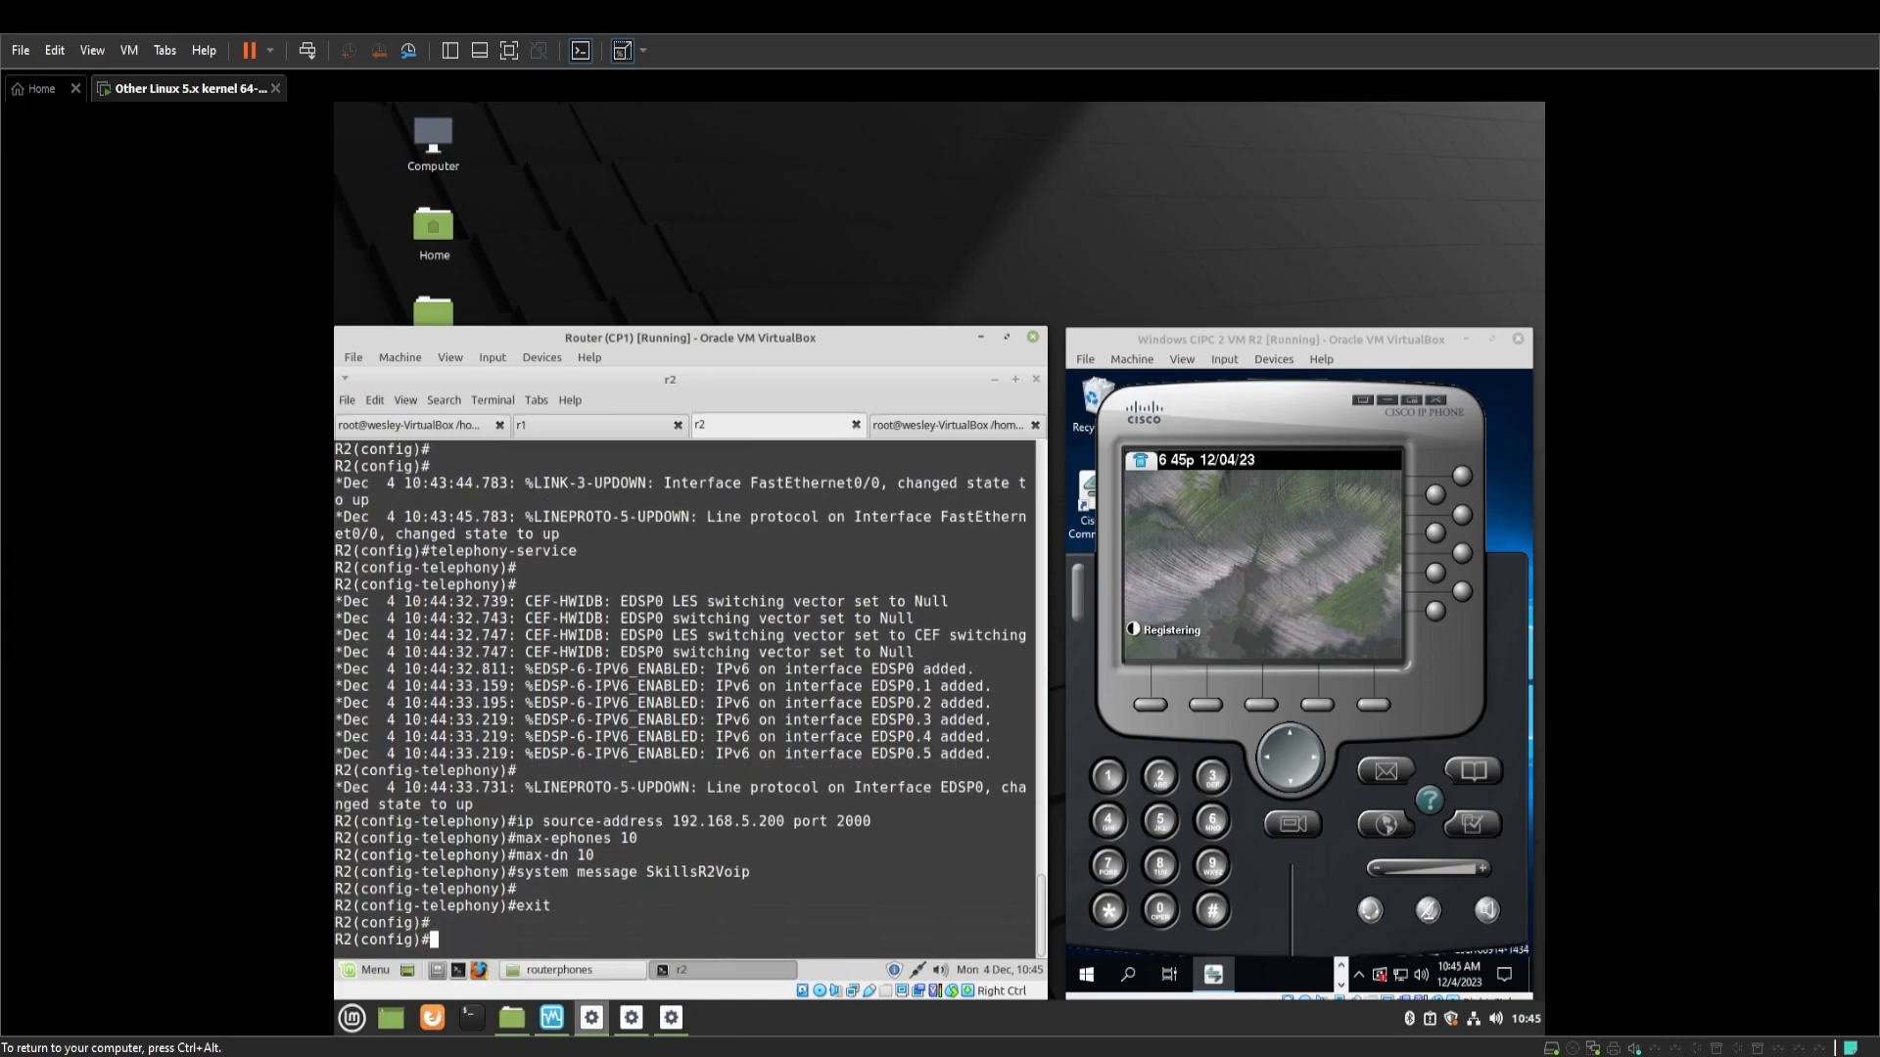
# Create R2's ephone-dn 1 with number 2222 and exit directory number mode
pyautogui.write('ephone-dn1')
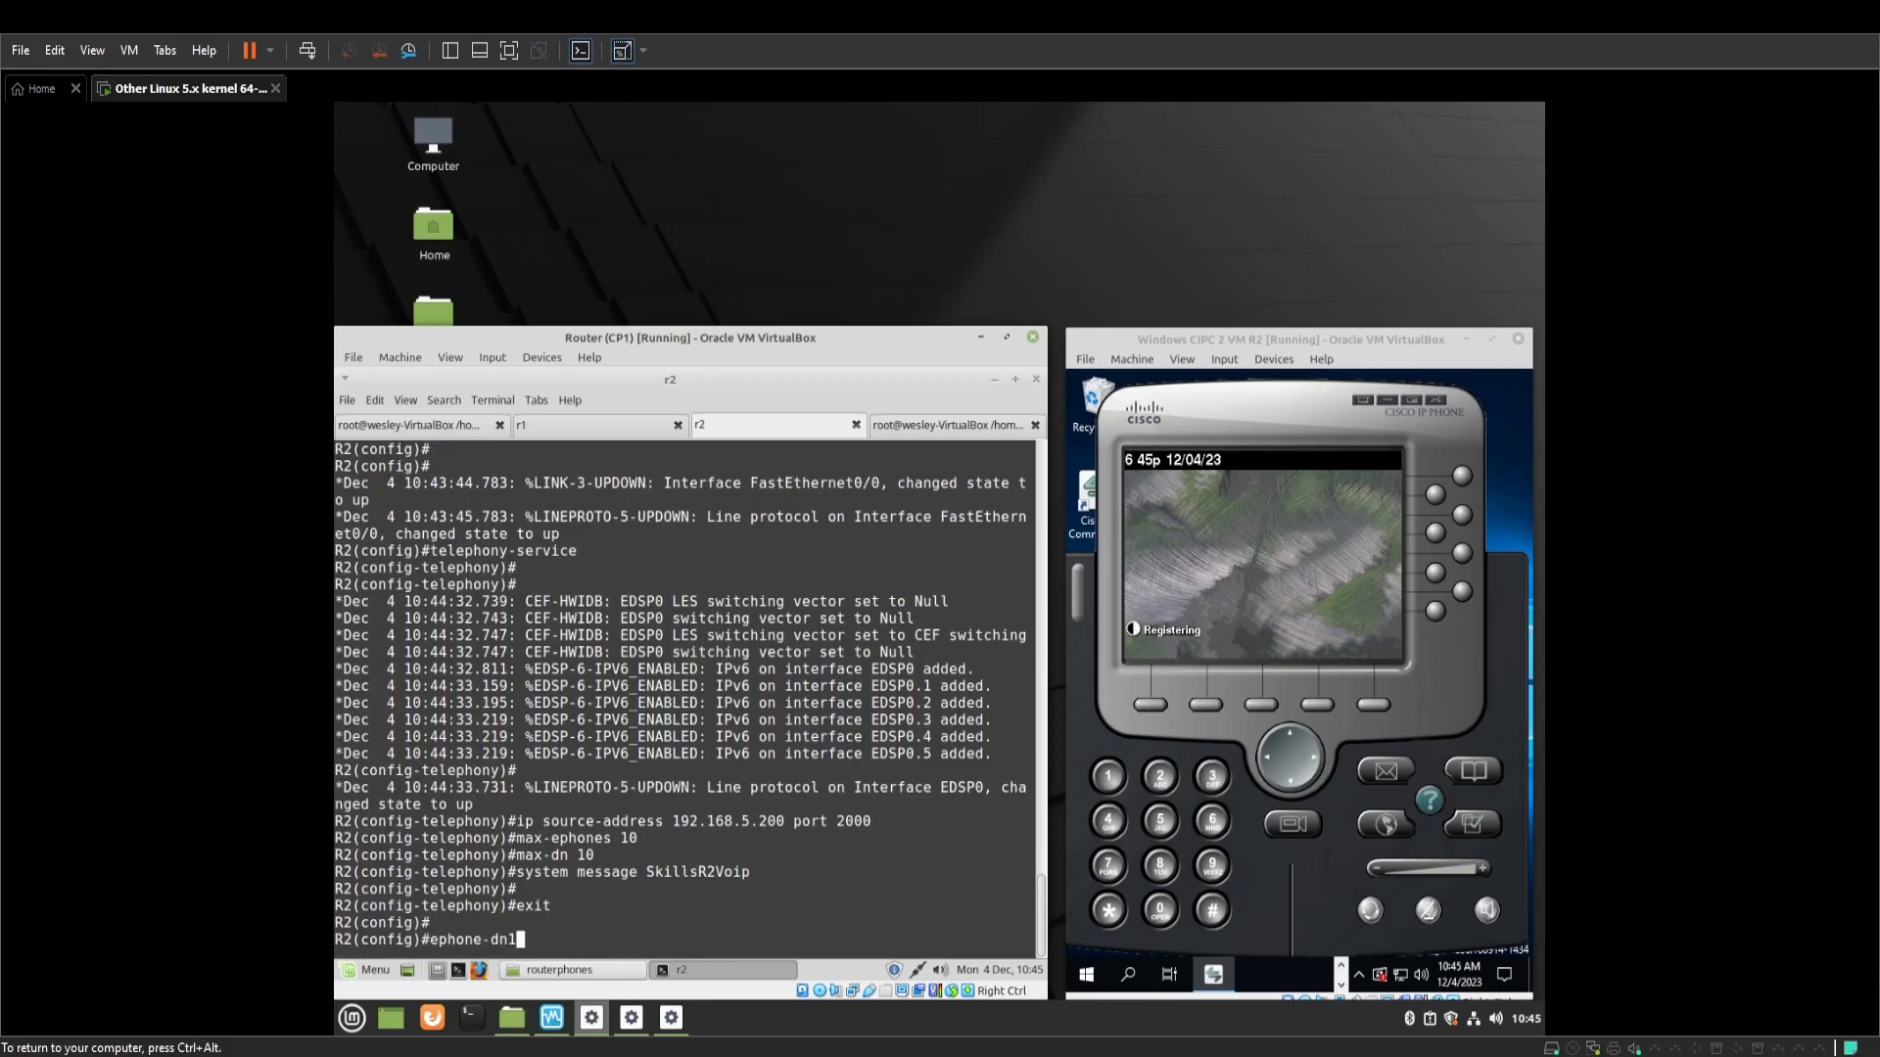
pyautogui.press('BackSpace')
pyautogui.write('1')
pyautogui.press('Return')
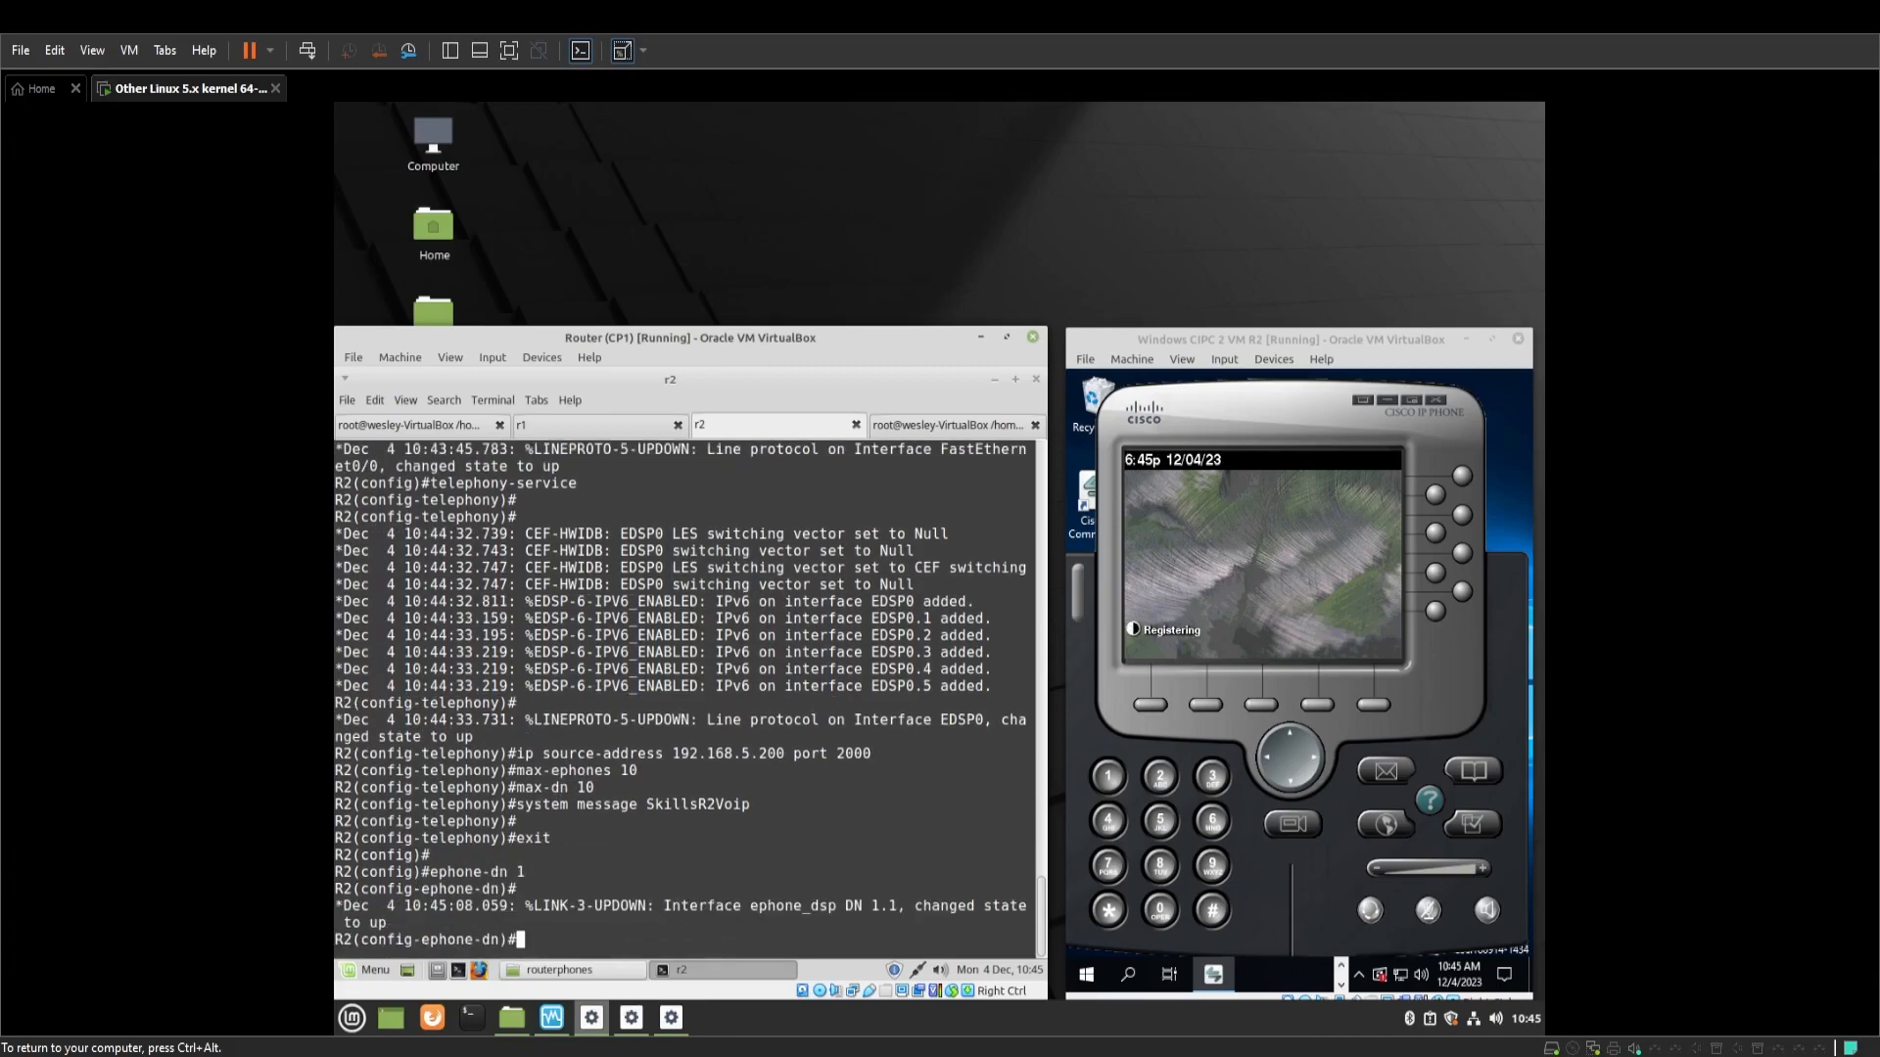
pyautogui.write('number 2222')
pyautogui.press('Return')
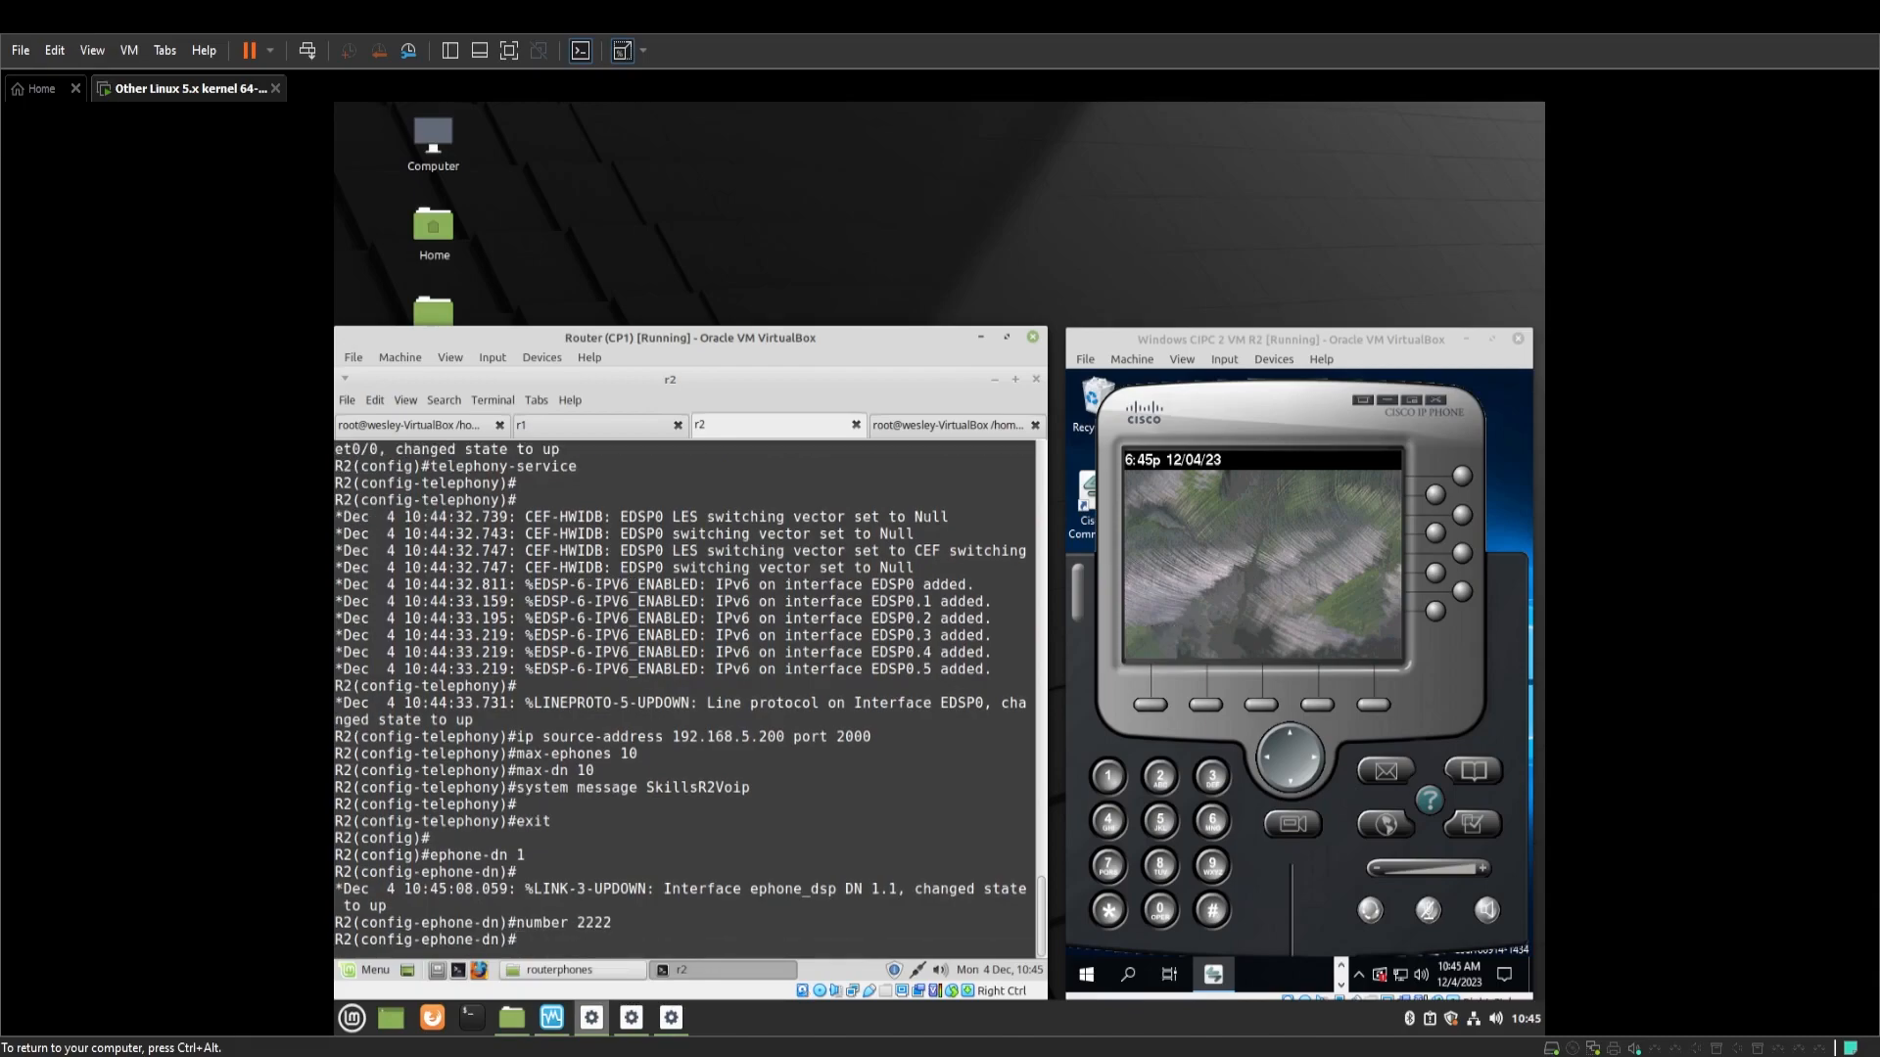
pyautogui.press('Return')
pyautogui.write('exit')
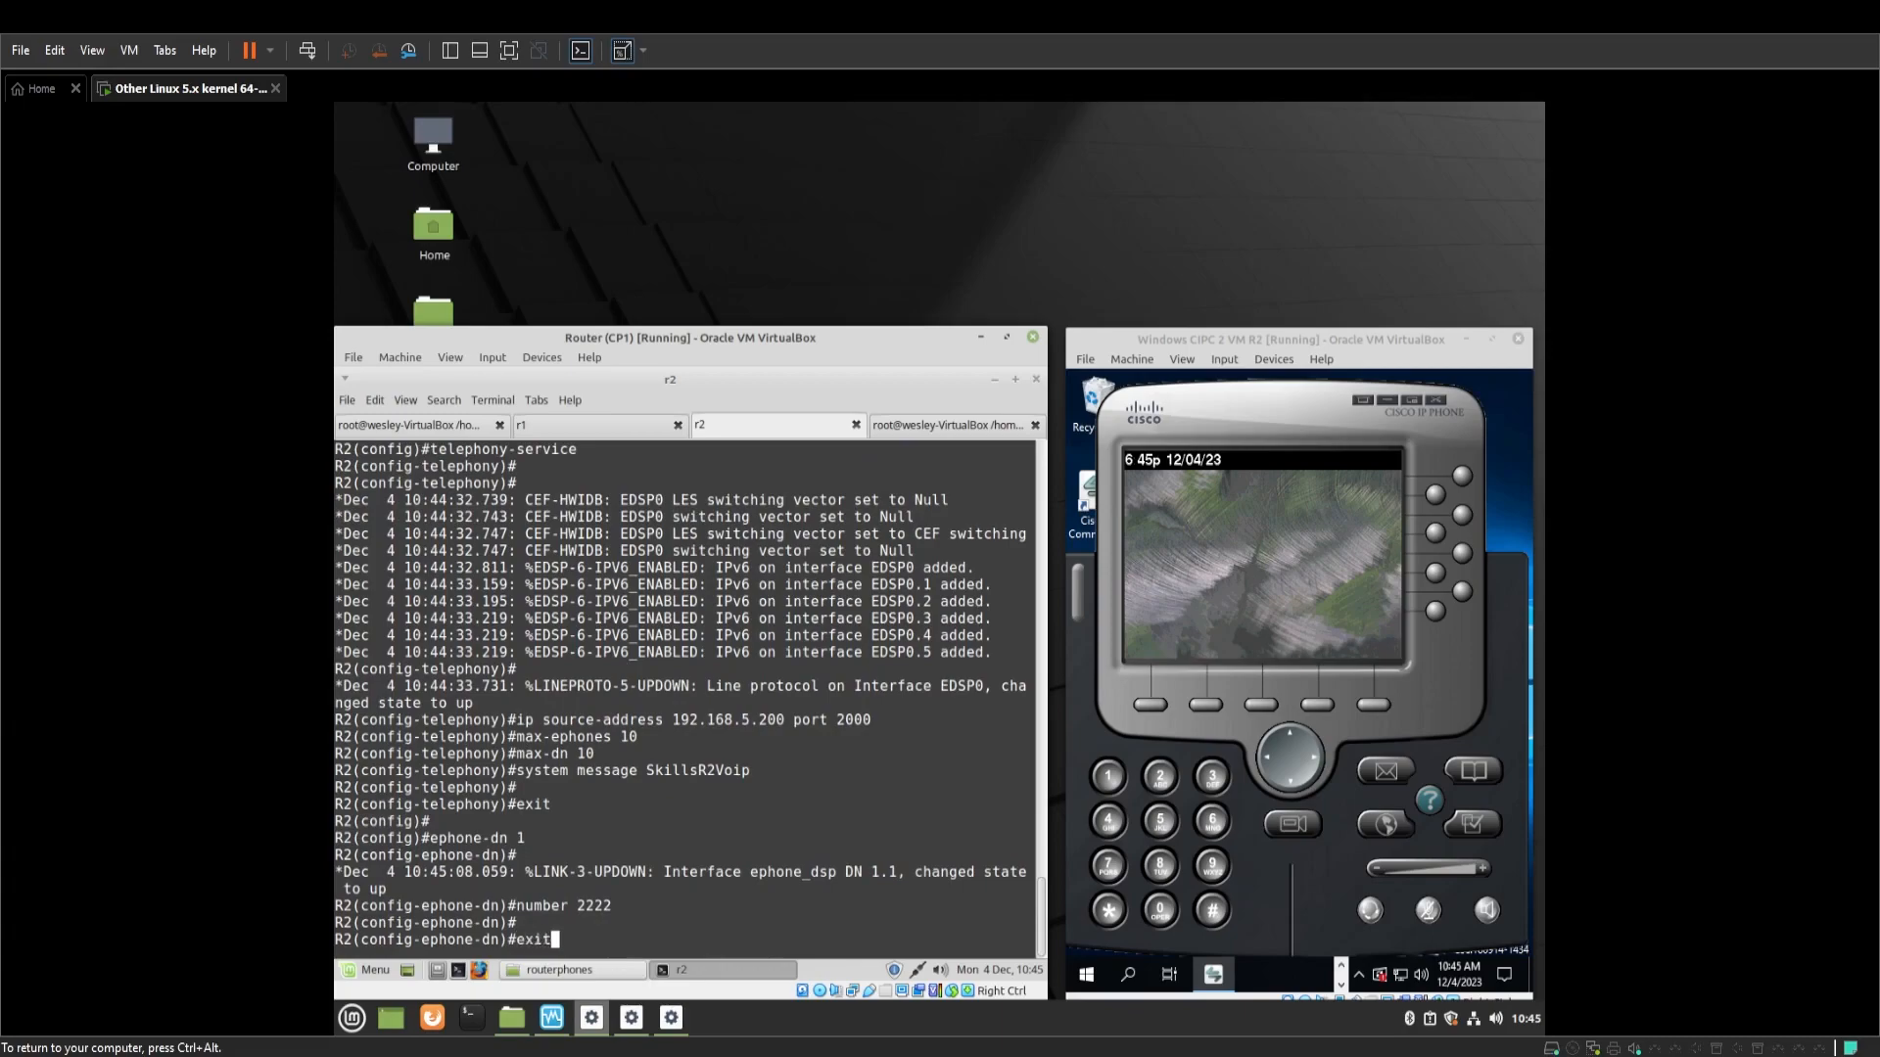
pyautogui.press('Return')
# Start configuring ephone 1 and type mac-address 0800.27EE.B60F
pyautogui.write('ephoon')
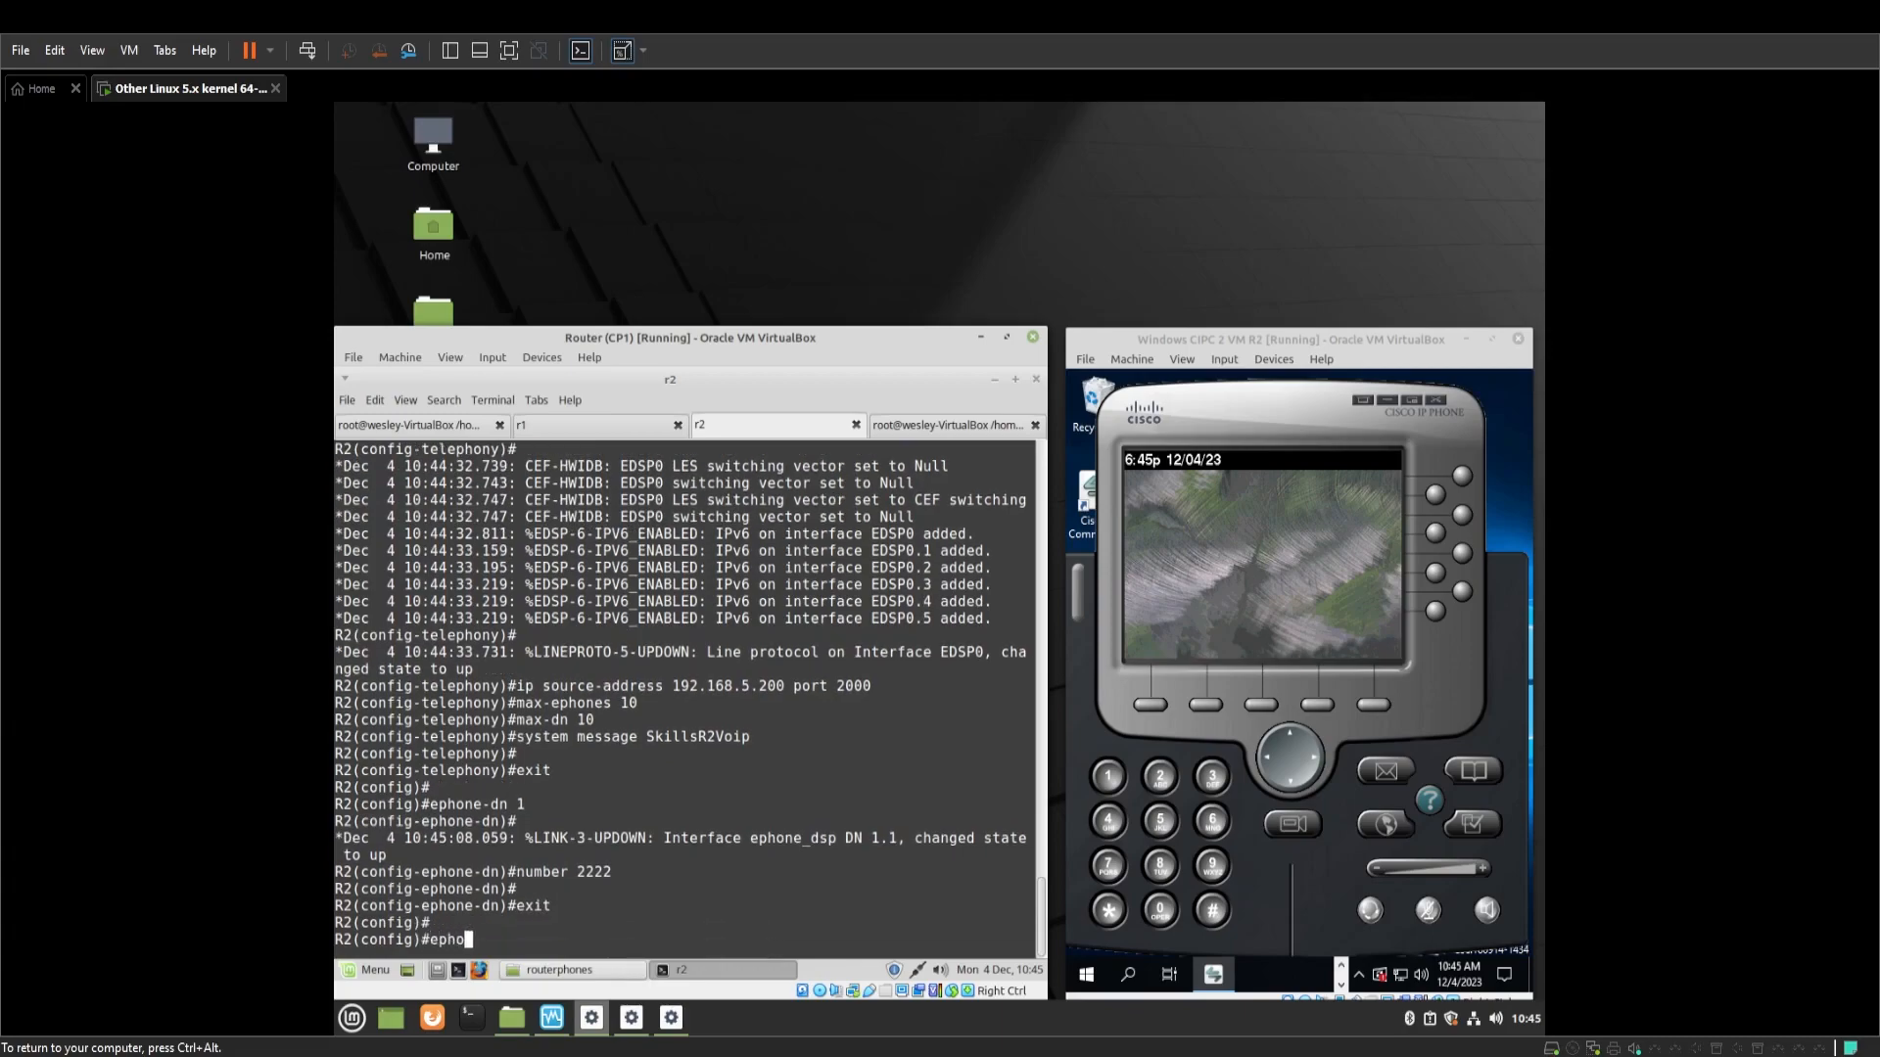
pyautogui.press('BackSpace')
pyautogui.press('BackSpace')
pyautogui.write('ne 1')
pyautogui.press('Return')
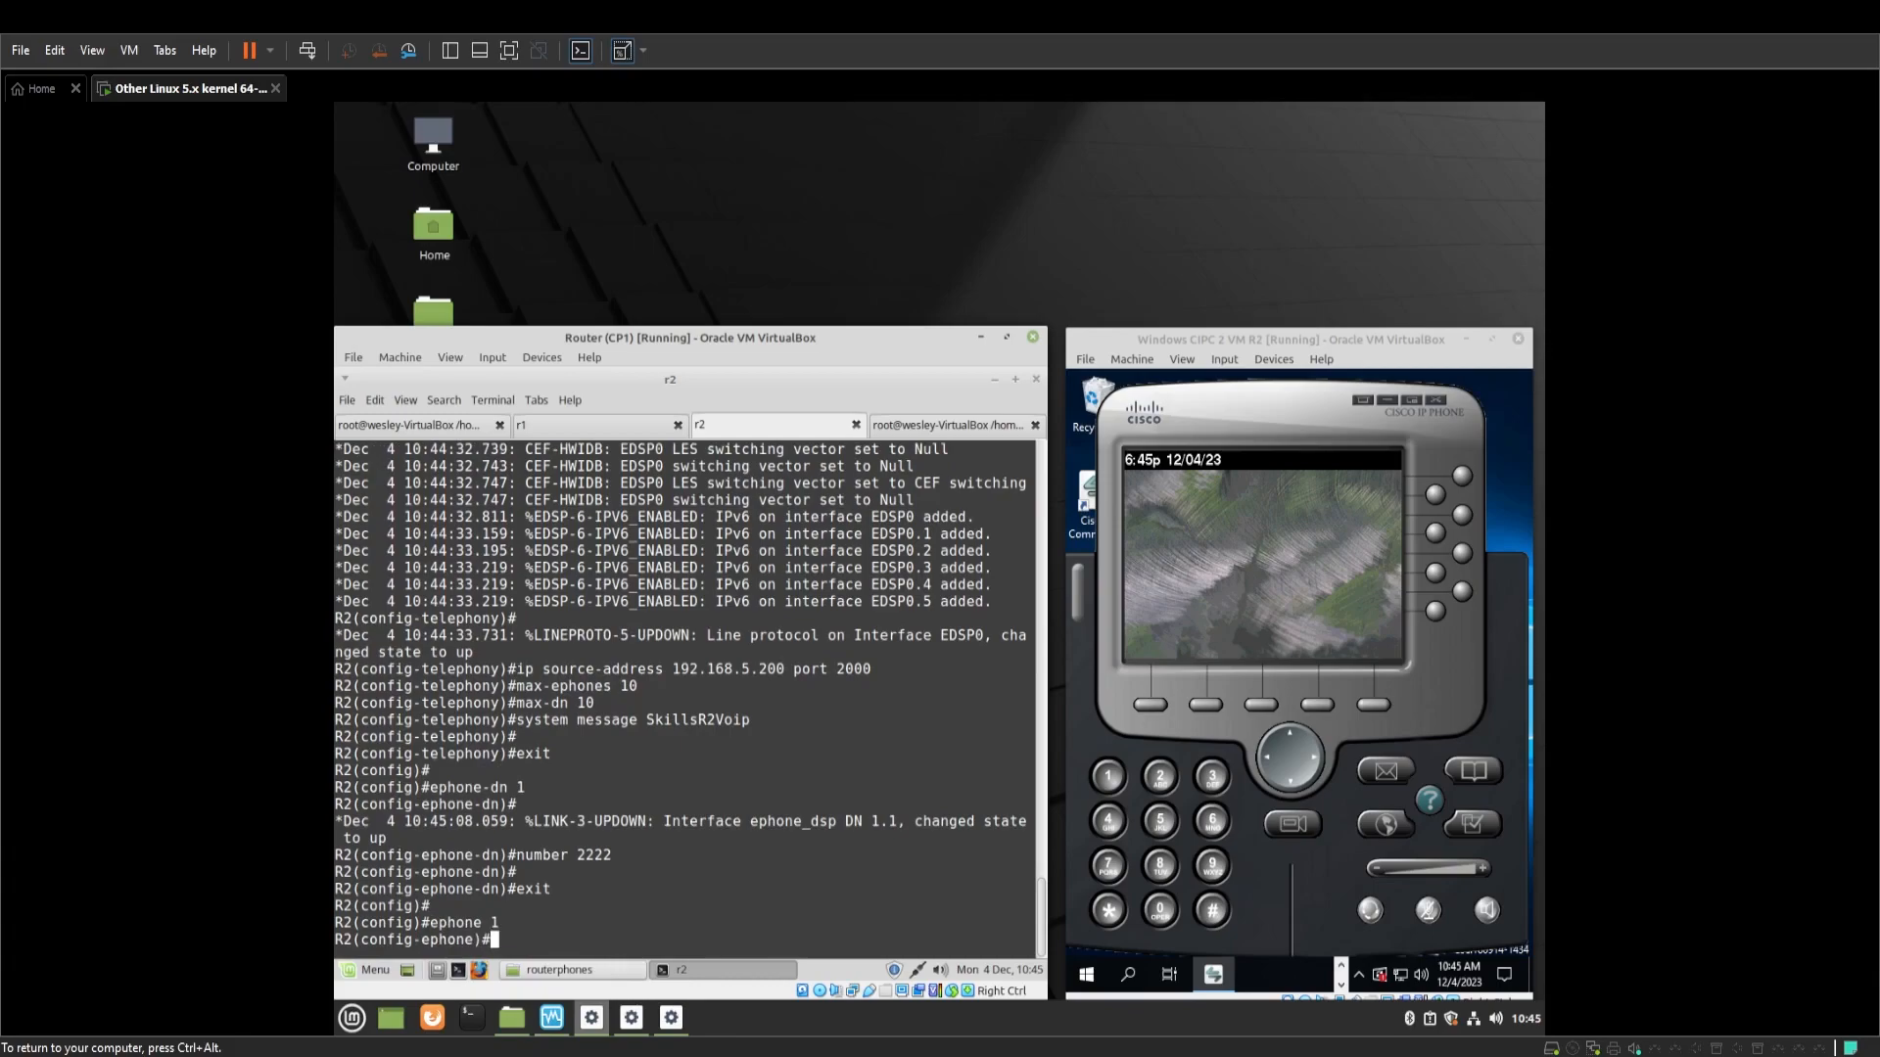
pyautogui.write('mac-address 0800.27EE')
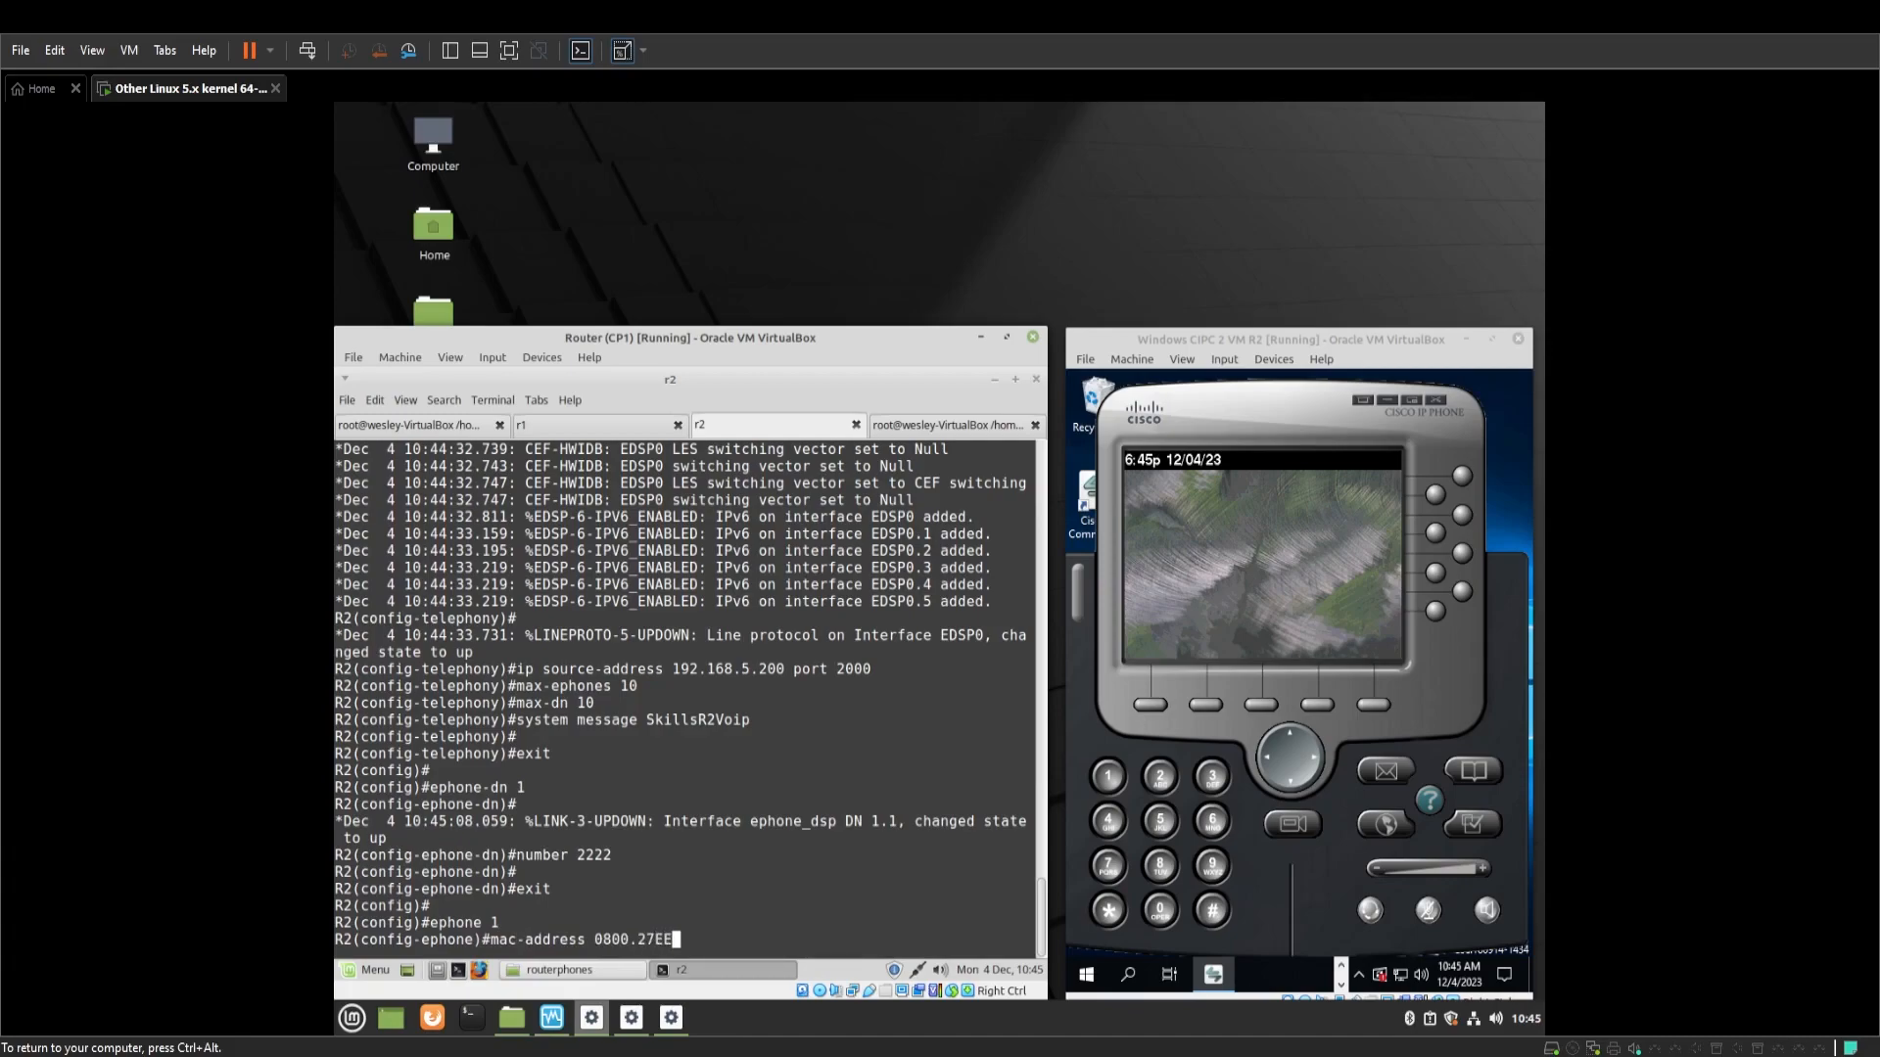
pyautogui.write('.B')
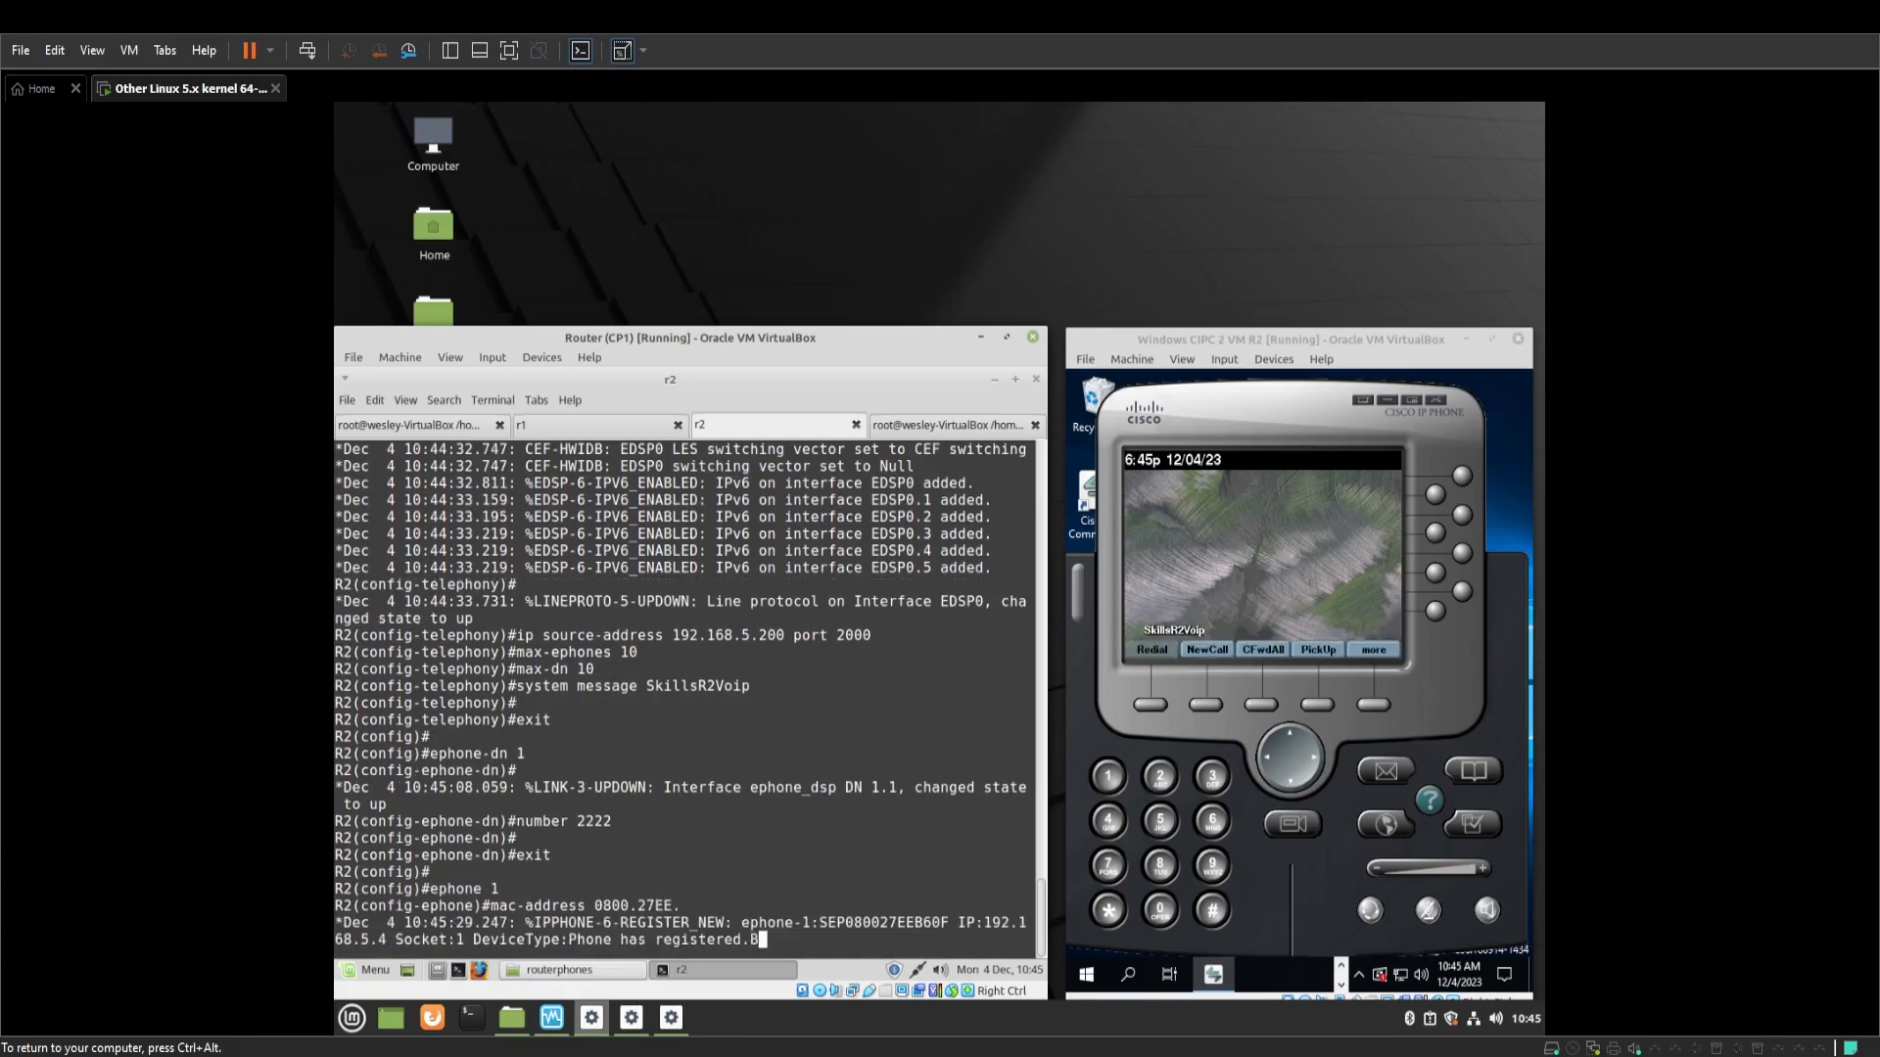
pyautogui.write('60F')
# Bind R2's ephone 1 to MAC 0800.27EE.B60F, then change it to 0800.27EE.CE9B
pyautogui.press('Return')
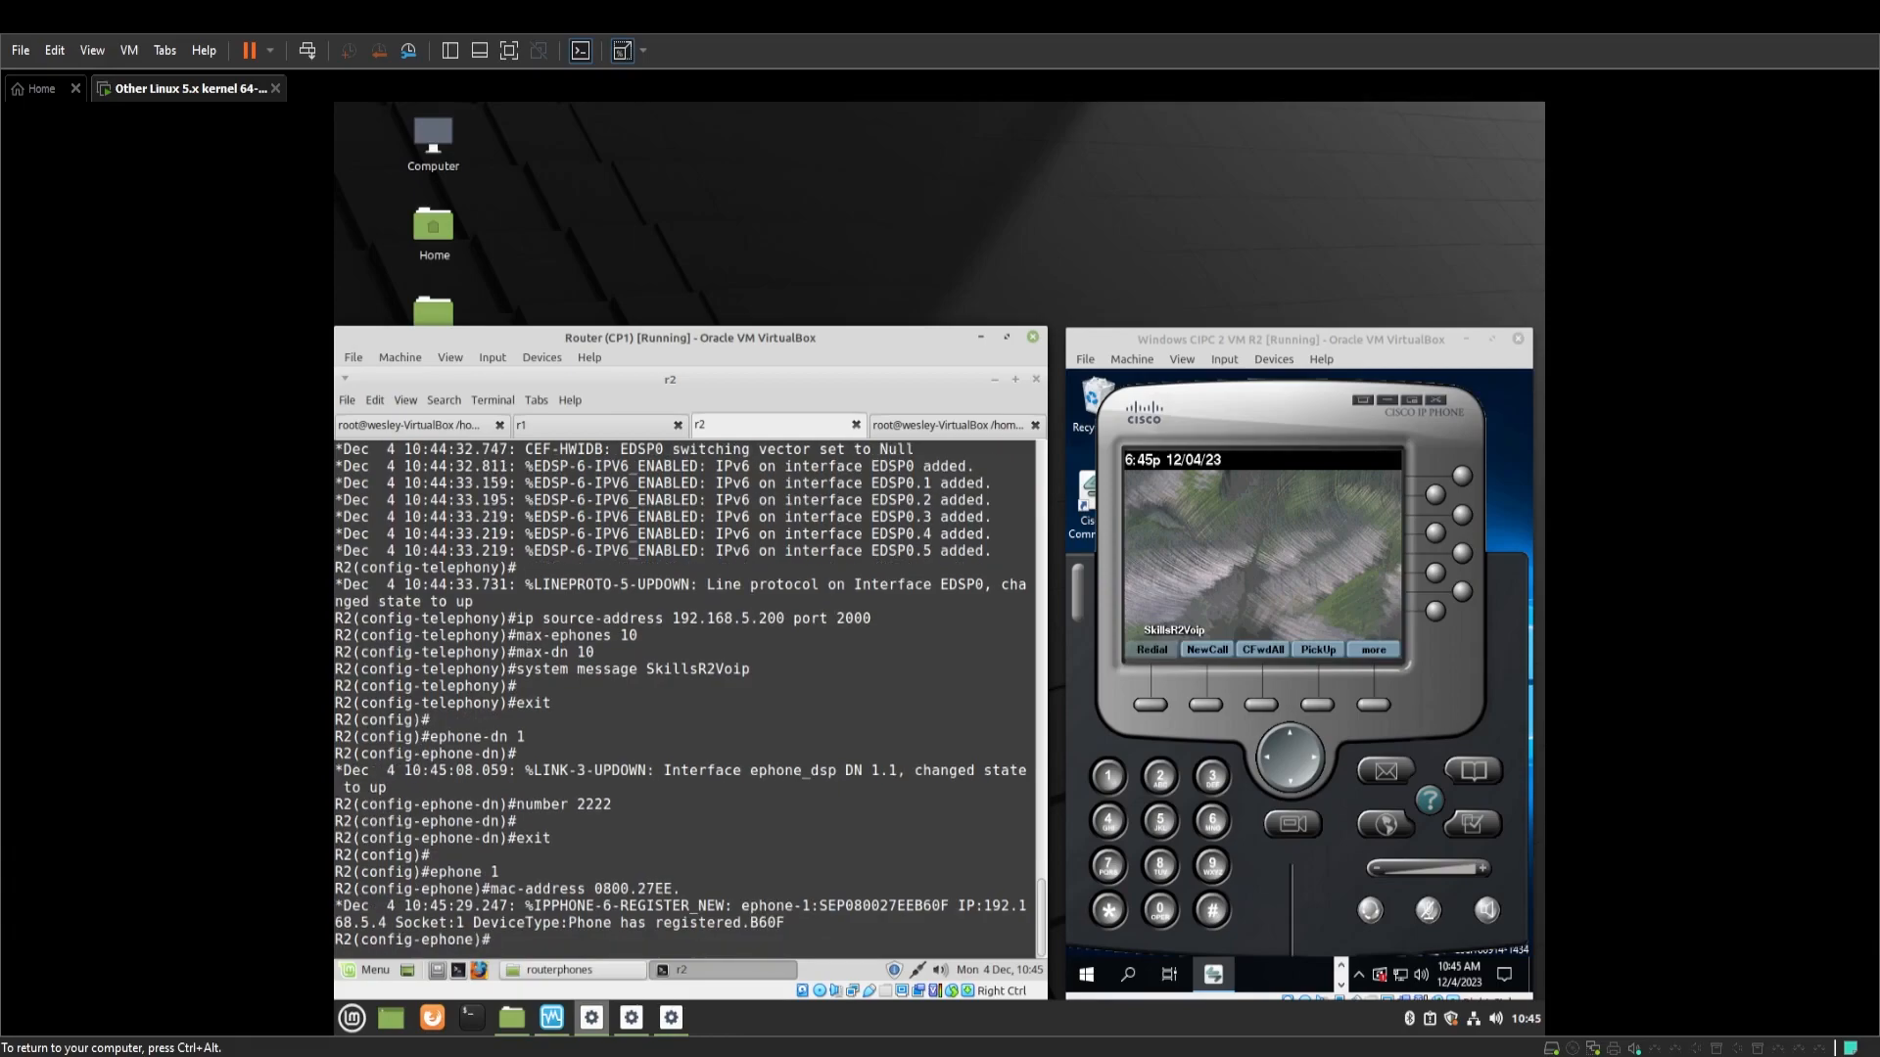
pyautogui.press('Return')
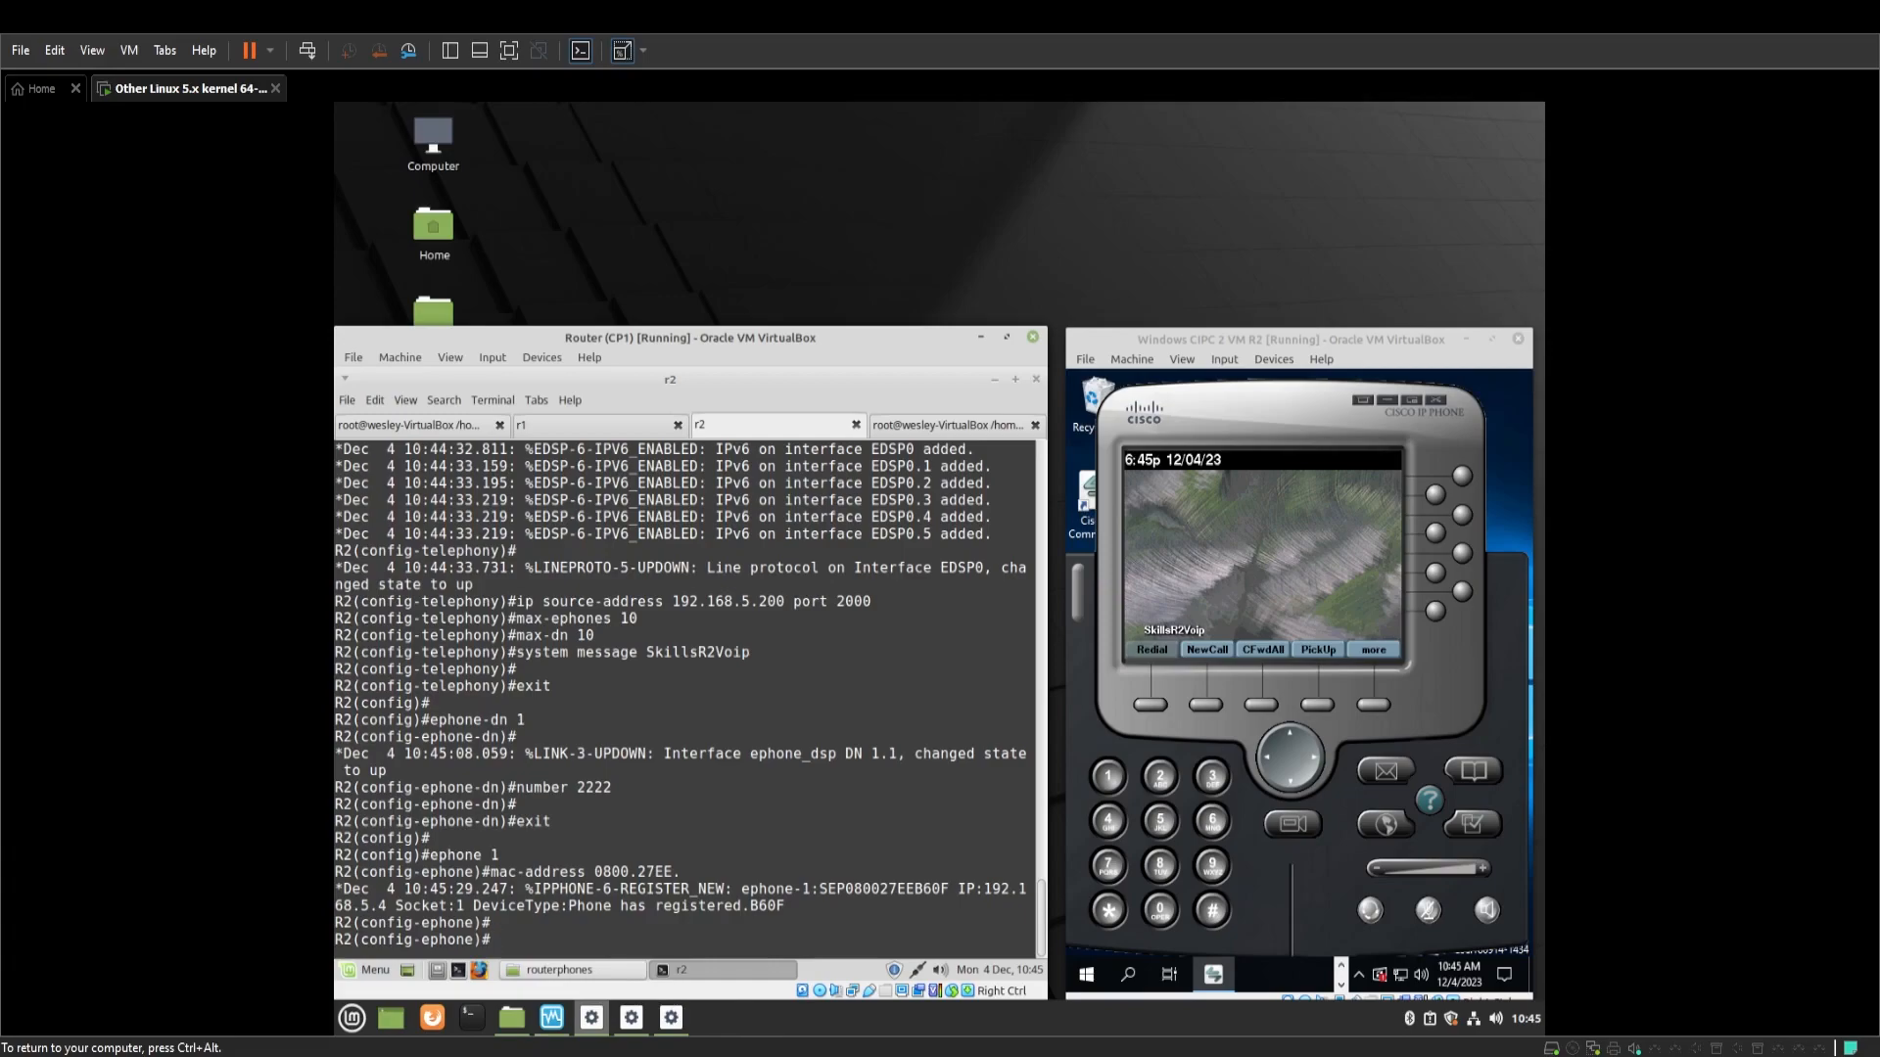
pyautogui.write('mac-address 0800.27EE.CE9B')
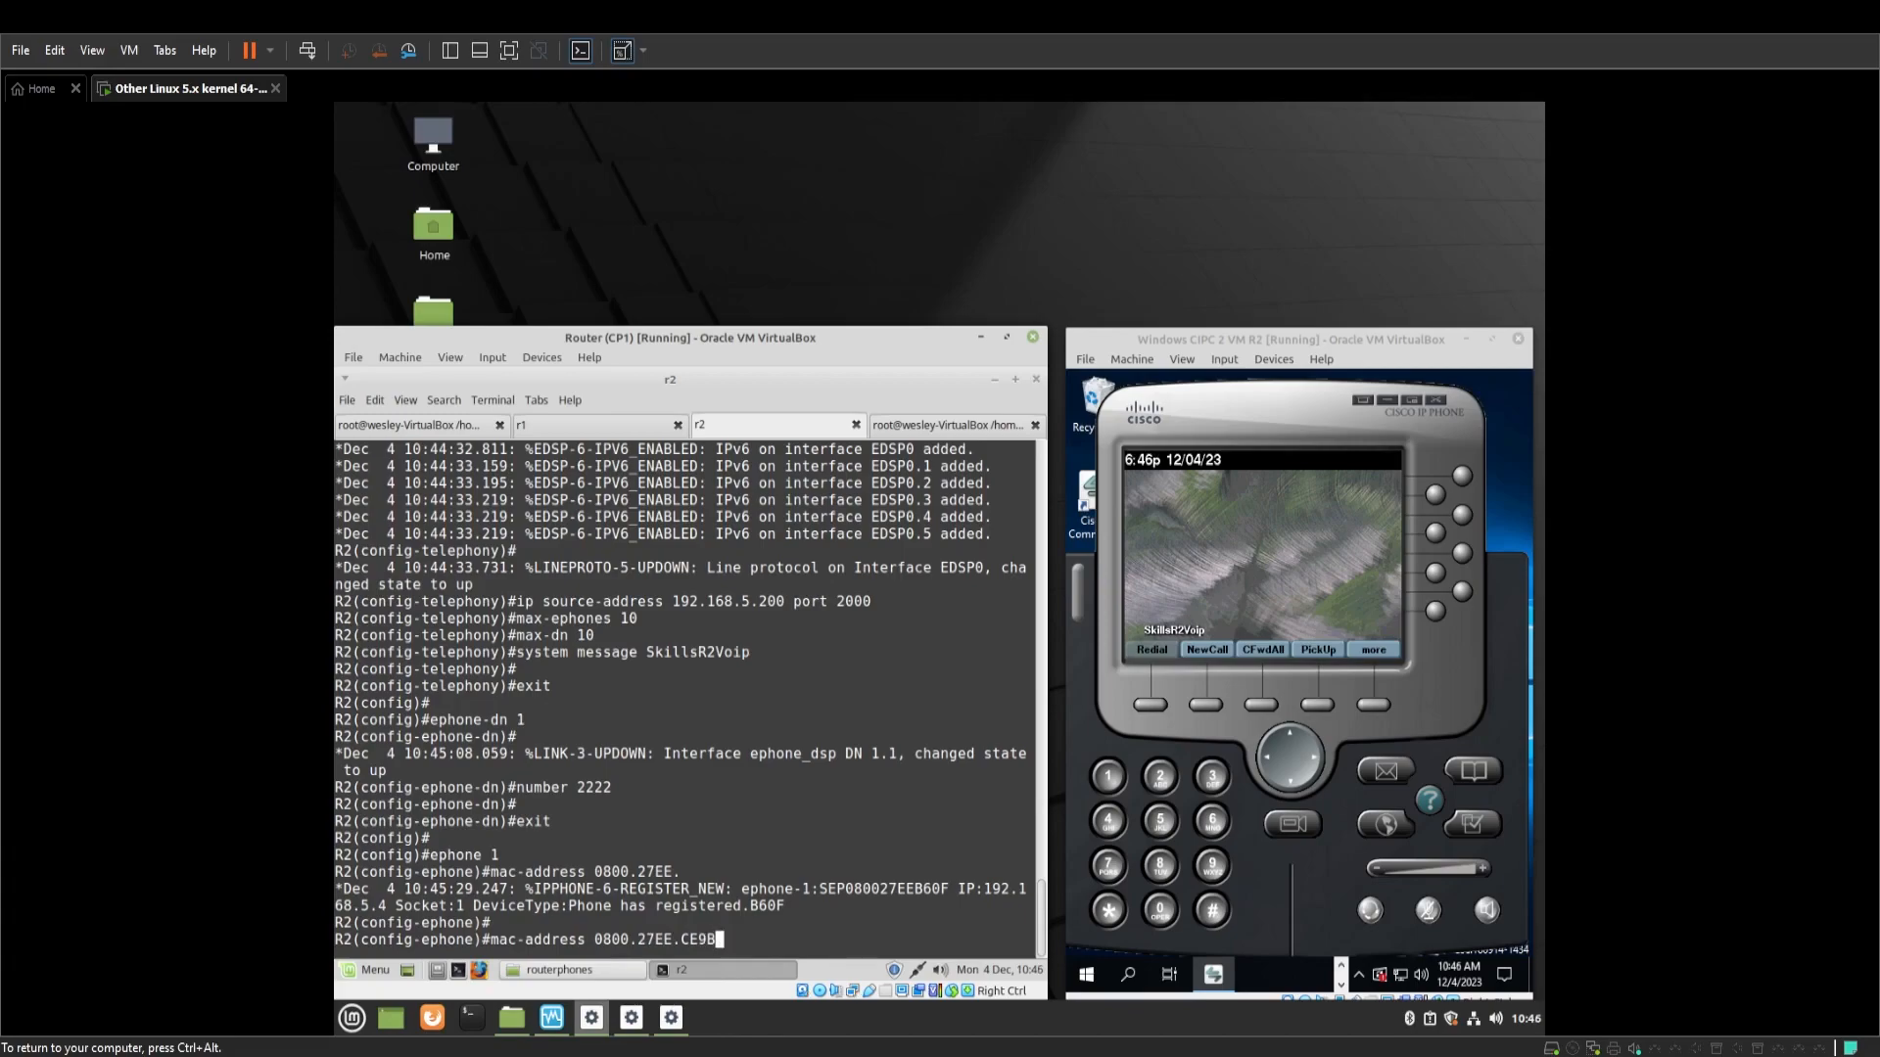
pyautogui.press('Return')
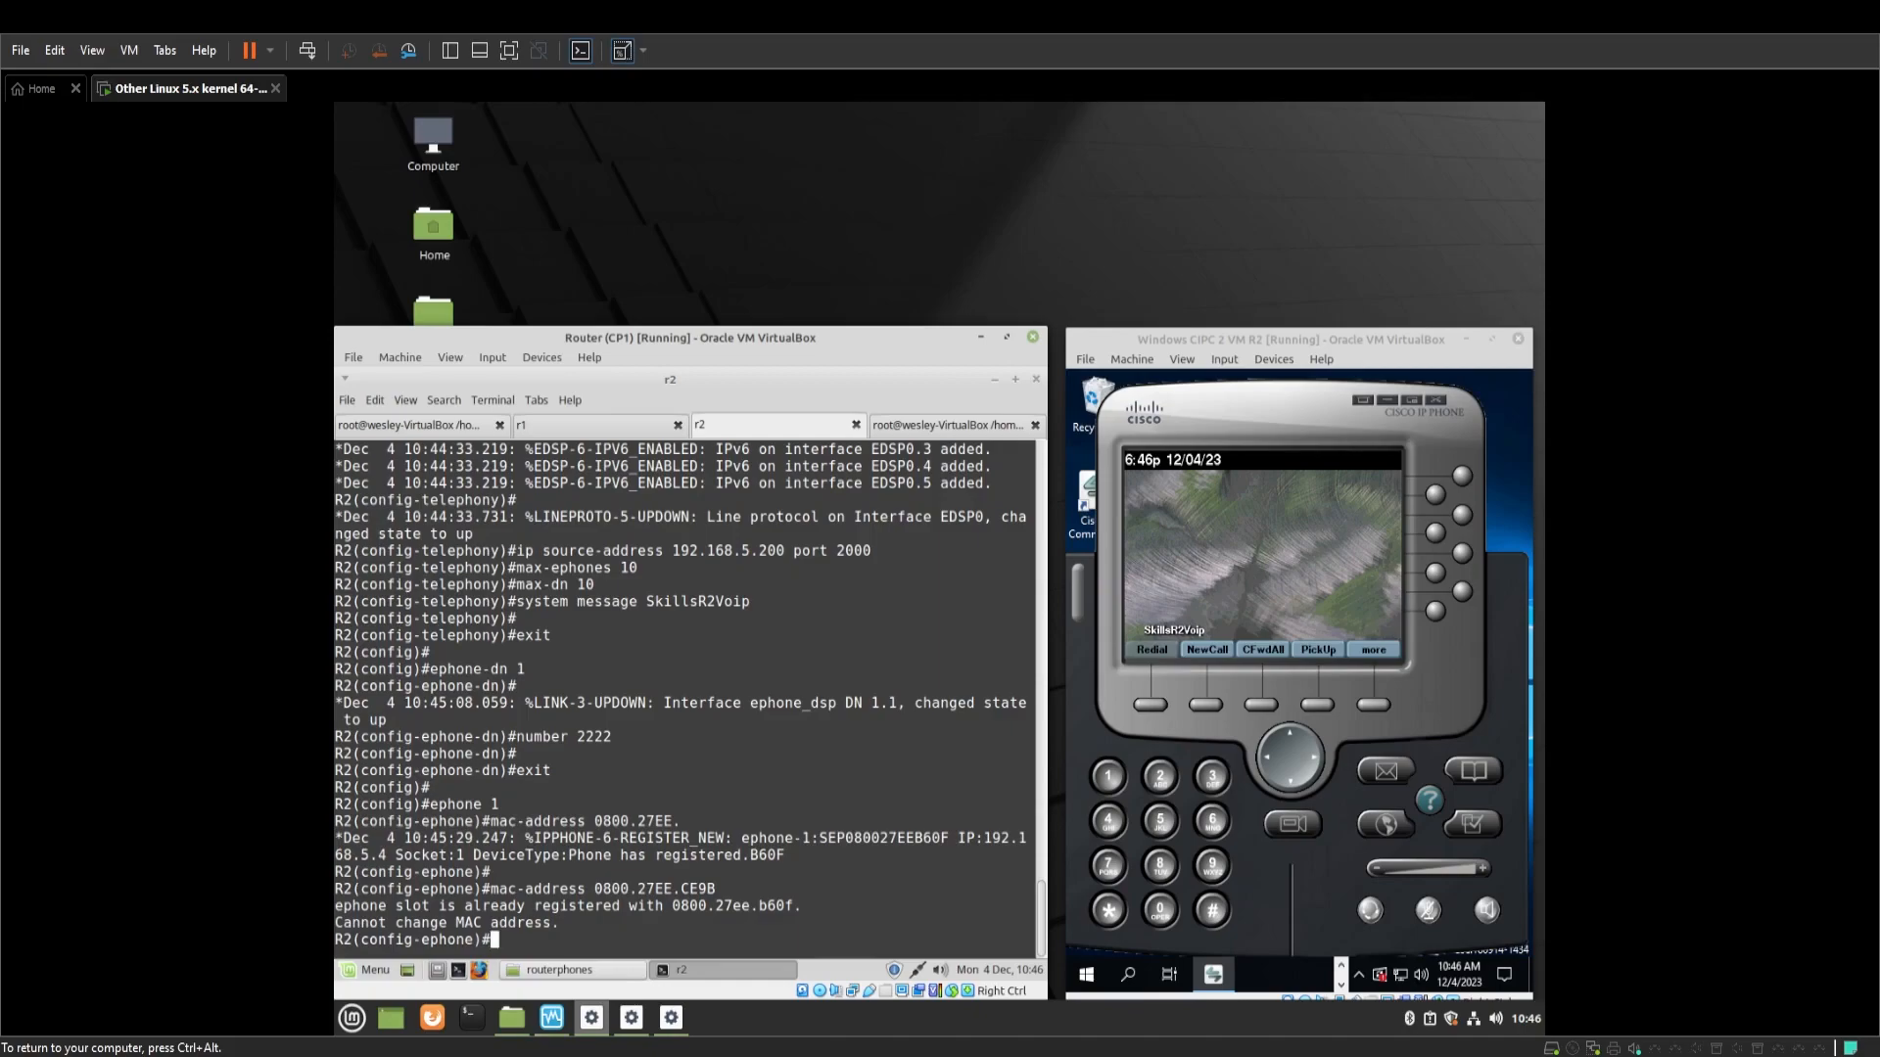
# Give ephone 1 'button 1:1' and restart it so the softphone shows line 2222
pyautogui.write('button 1:1')
pyautogui.press('Return')
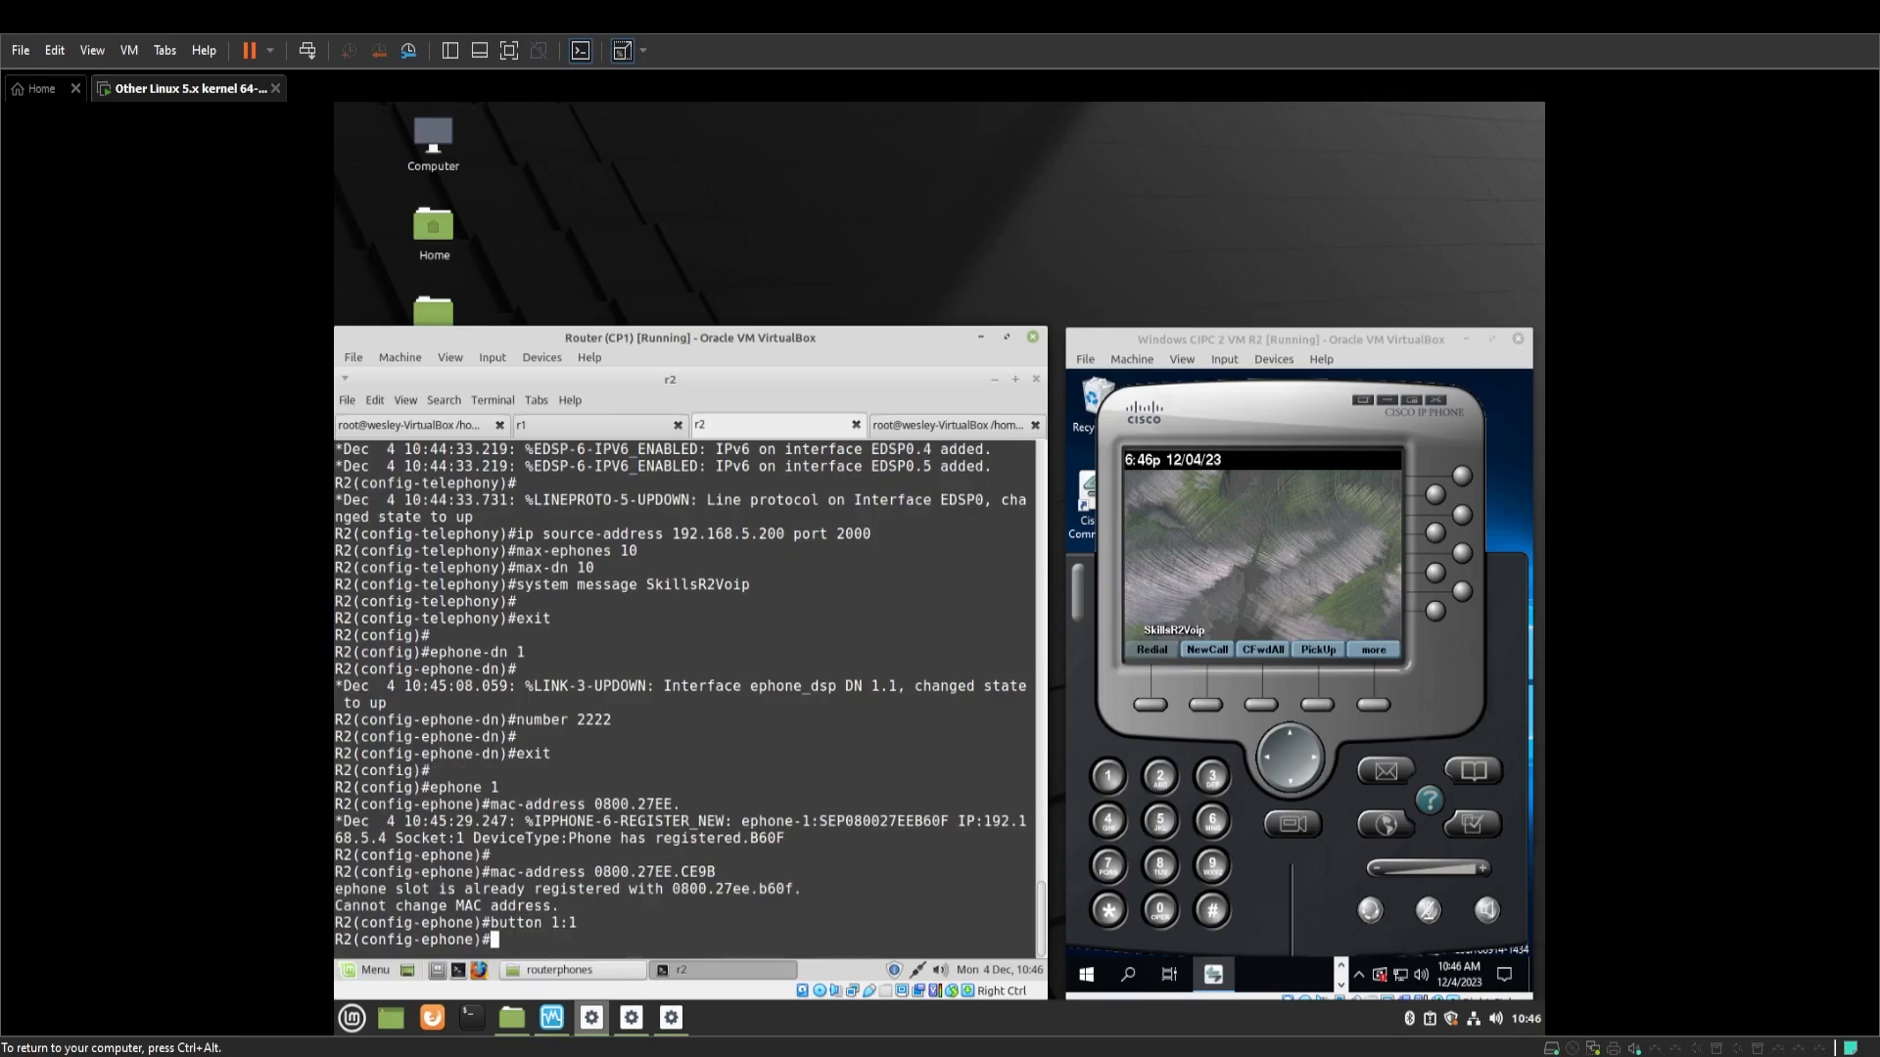
pyautogui.write('restart')
pyautogui.press('Return')
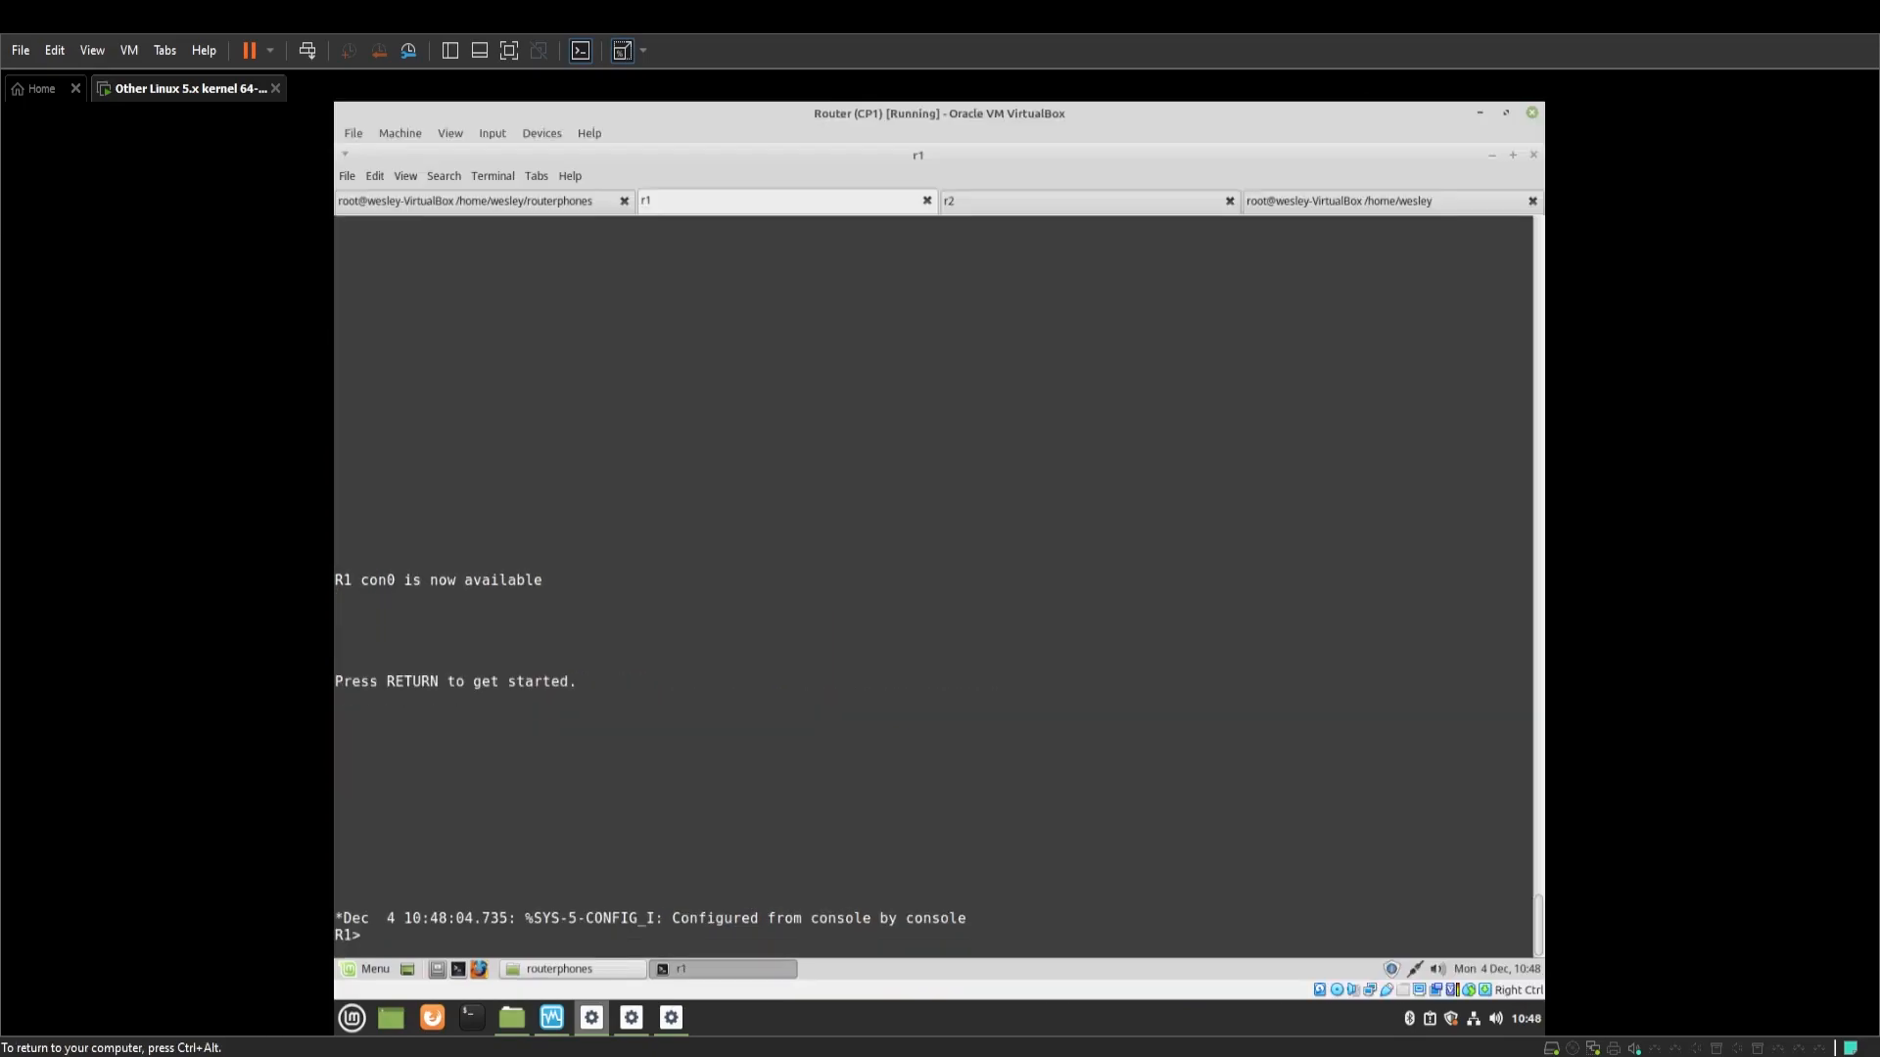
# On R1, enter configuration mode and create dial-peer voice 2 voip
pyautogui.write('en')
pyautogui.press('Return')
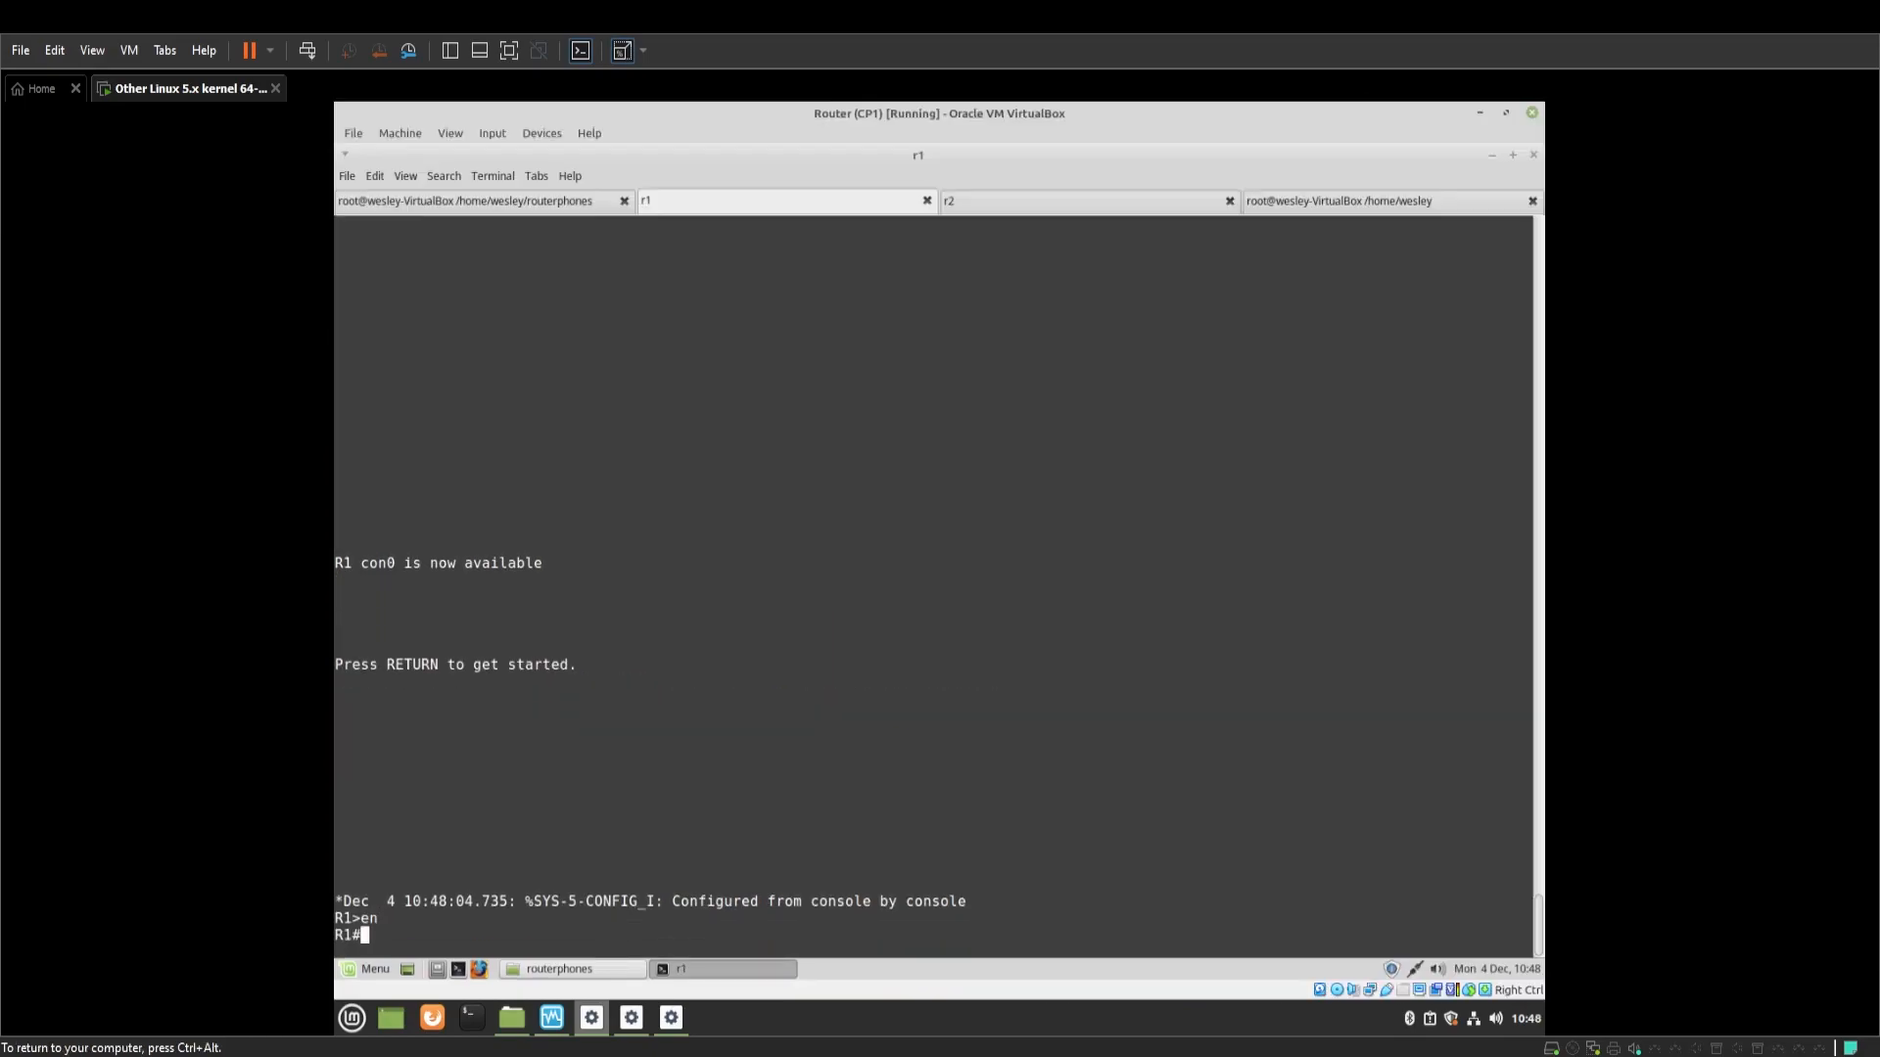
pyautogui.write('conf t')
pyautogui.press('Return')
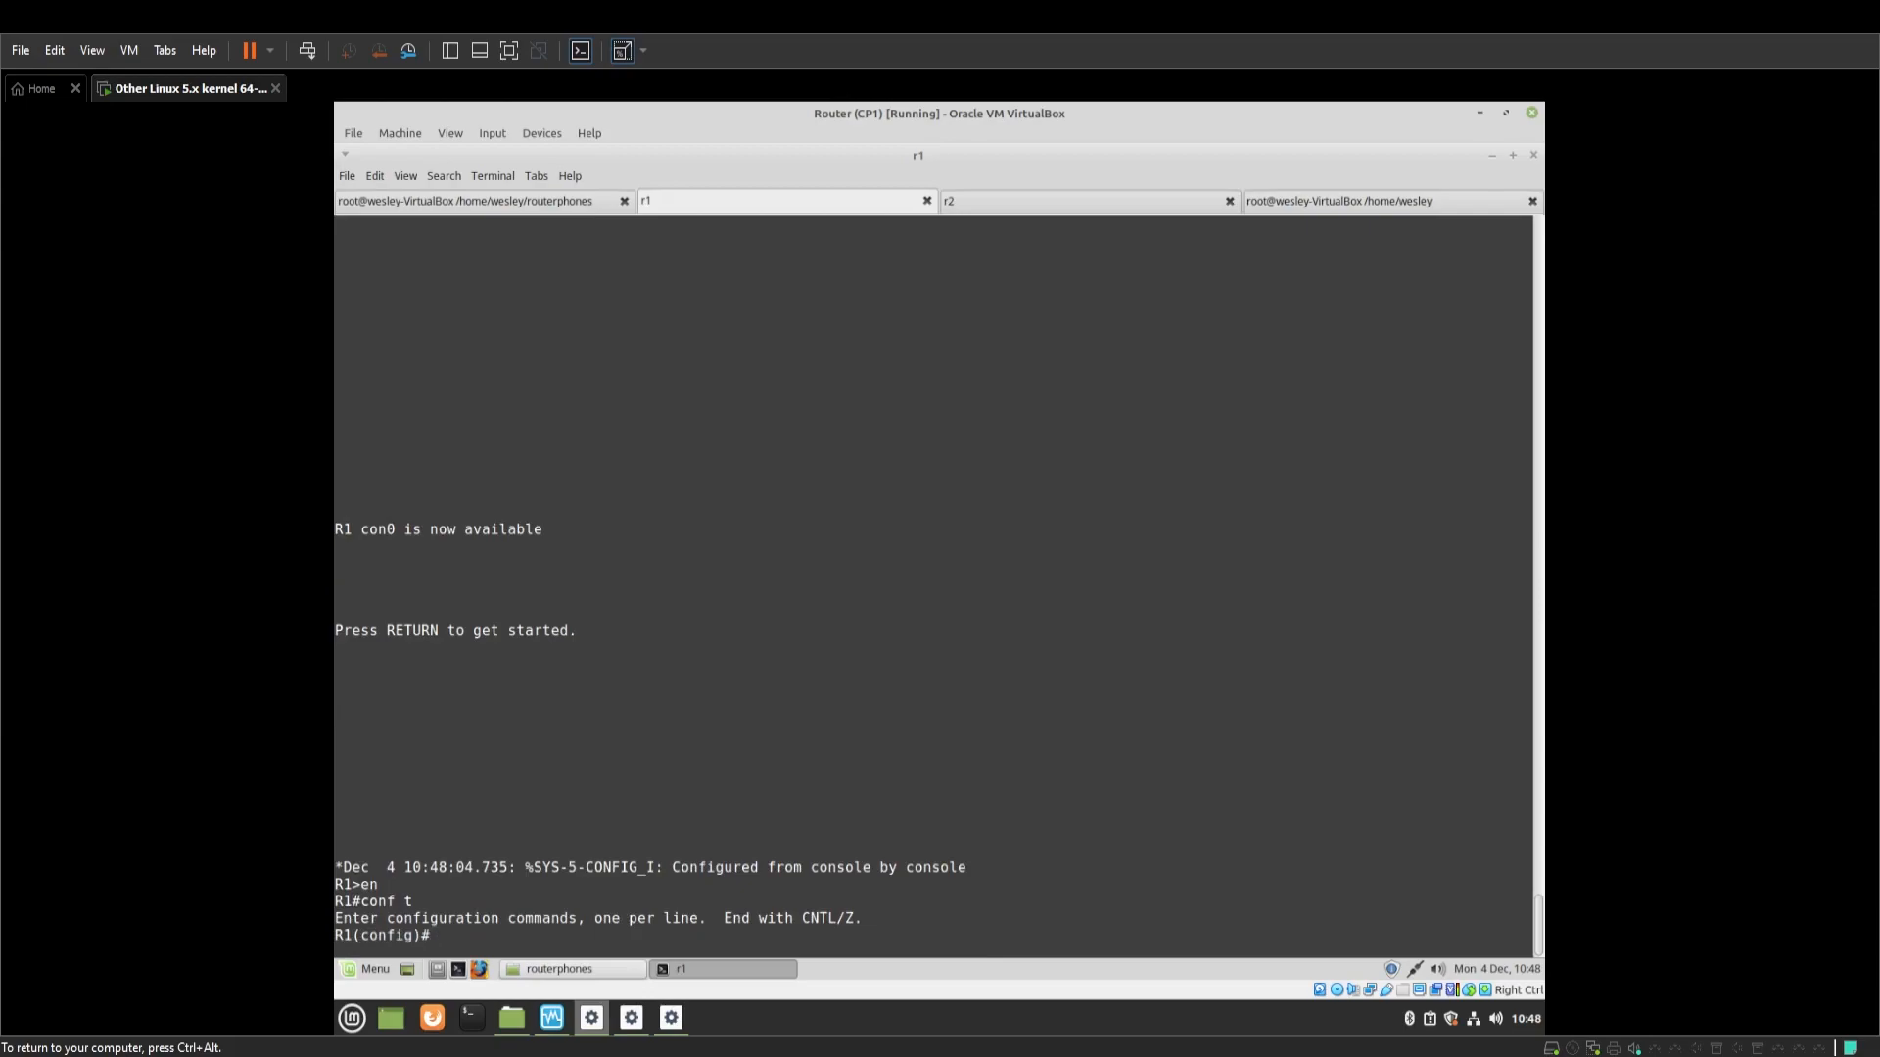
pyautogui.write('dial-peer voice 2 voip')
pyautogui.press('Return')
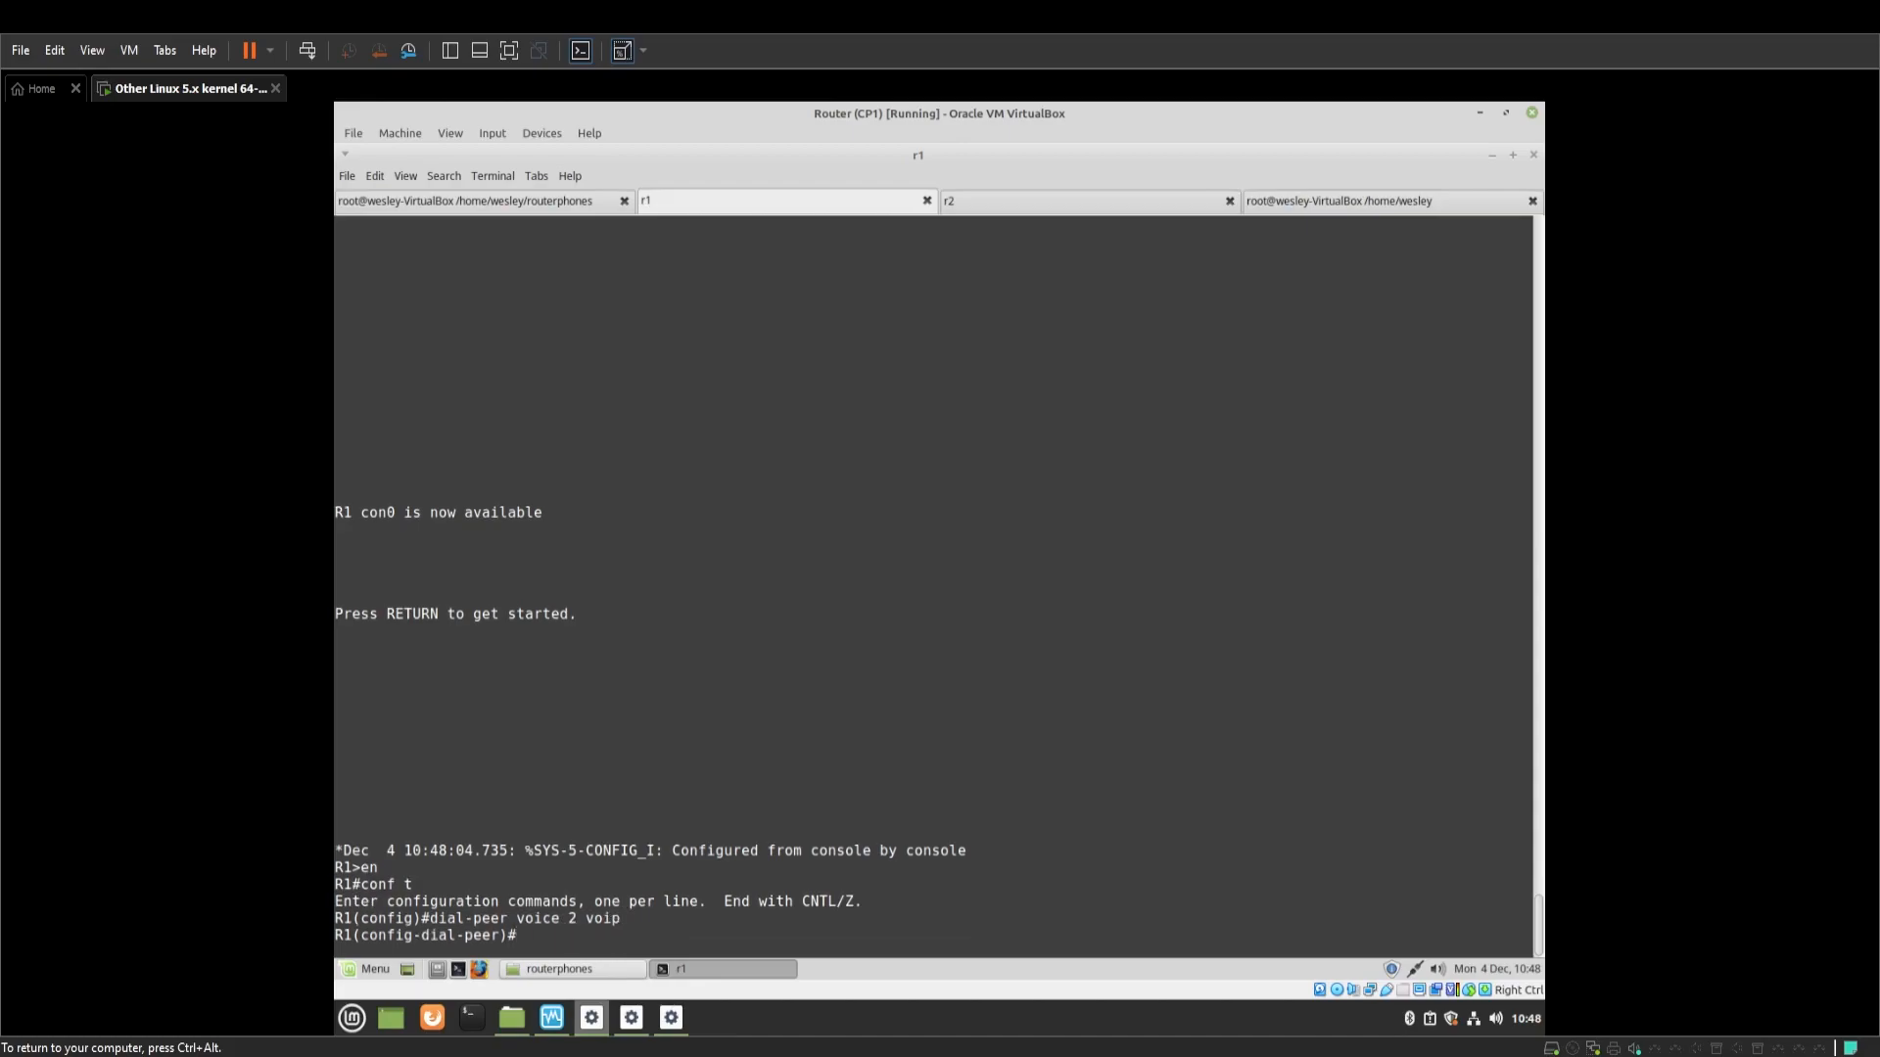
# Set destination-pattern 2... and session target ipv4:192.168.5.200, then end configuration
pyautogui.write('destination patt')
pyautogui.press('BackSpace')
pyautogui.press('BackSpace')
pyautogui.press('BackSpace')
pyautogui.press('BackSpace')
pyautogui.press('BackSpace')
pyautogui.press('Tab')
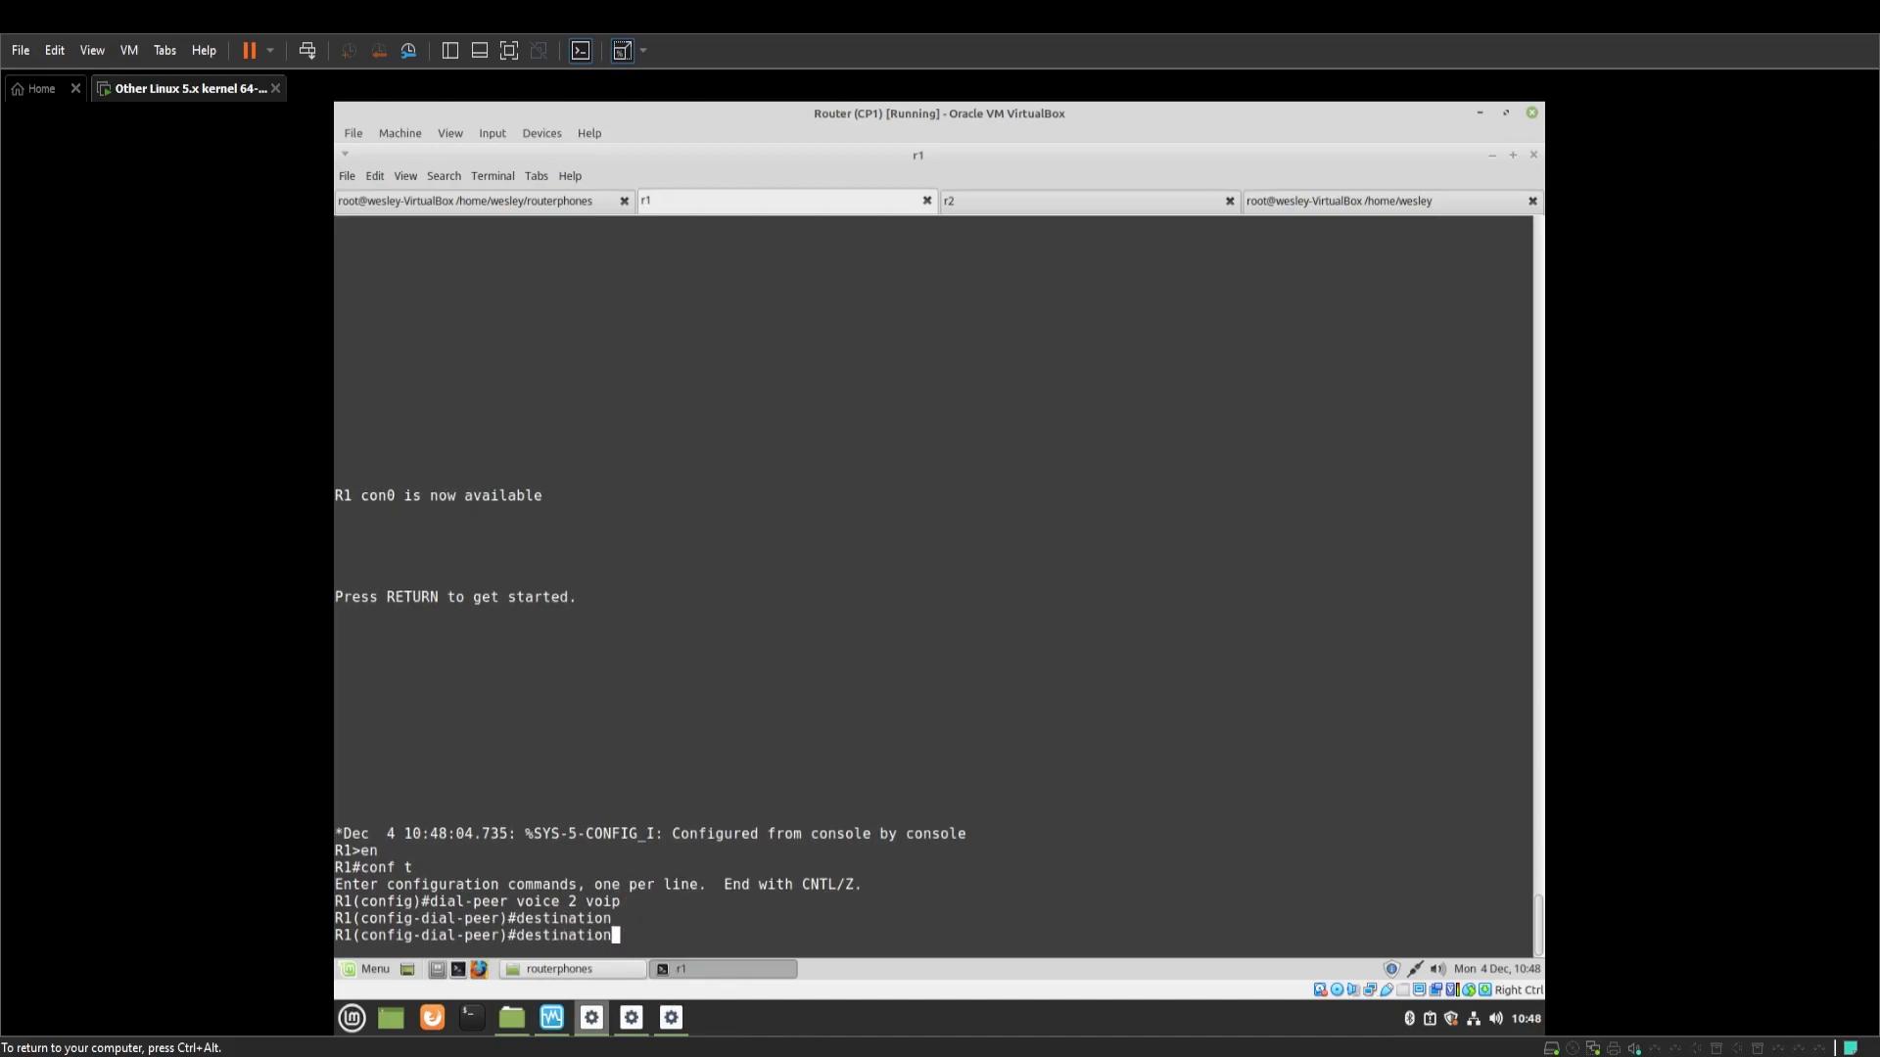
pyautogui.write('-p')
pyautogui.press('Tab')
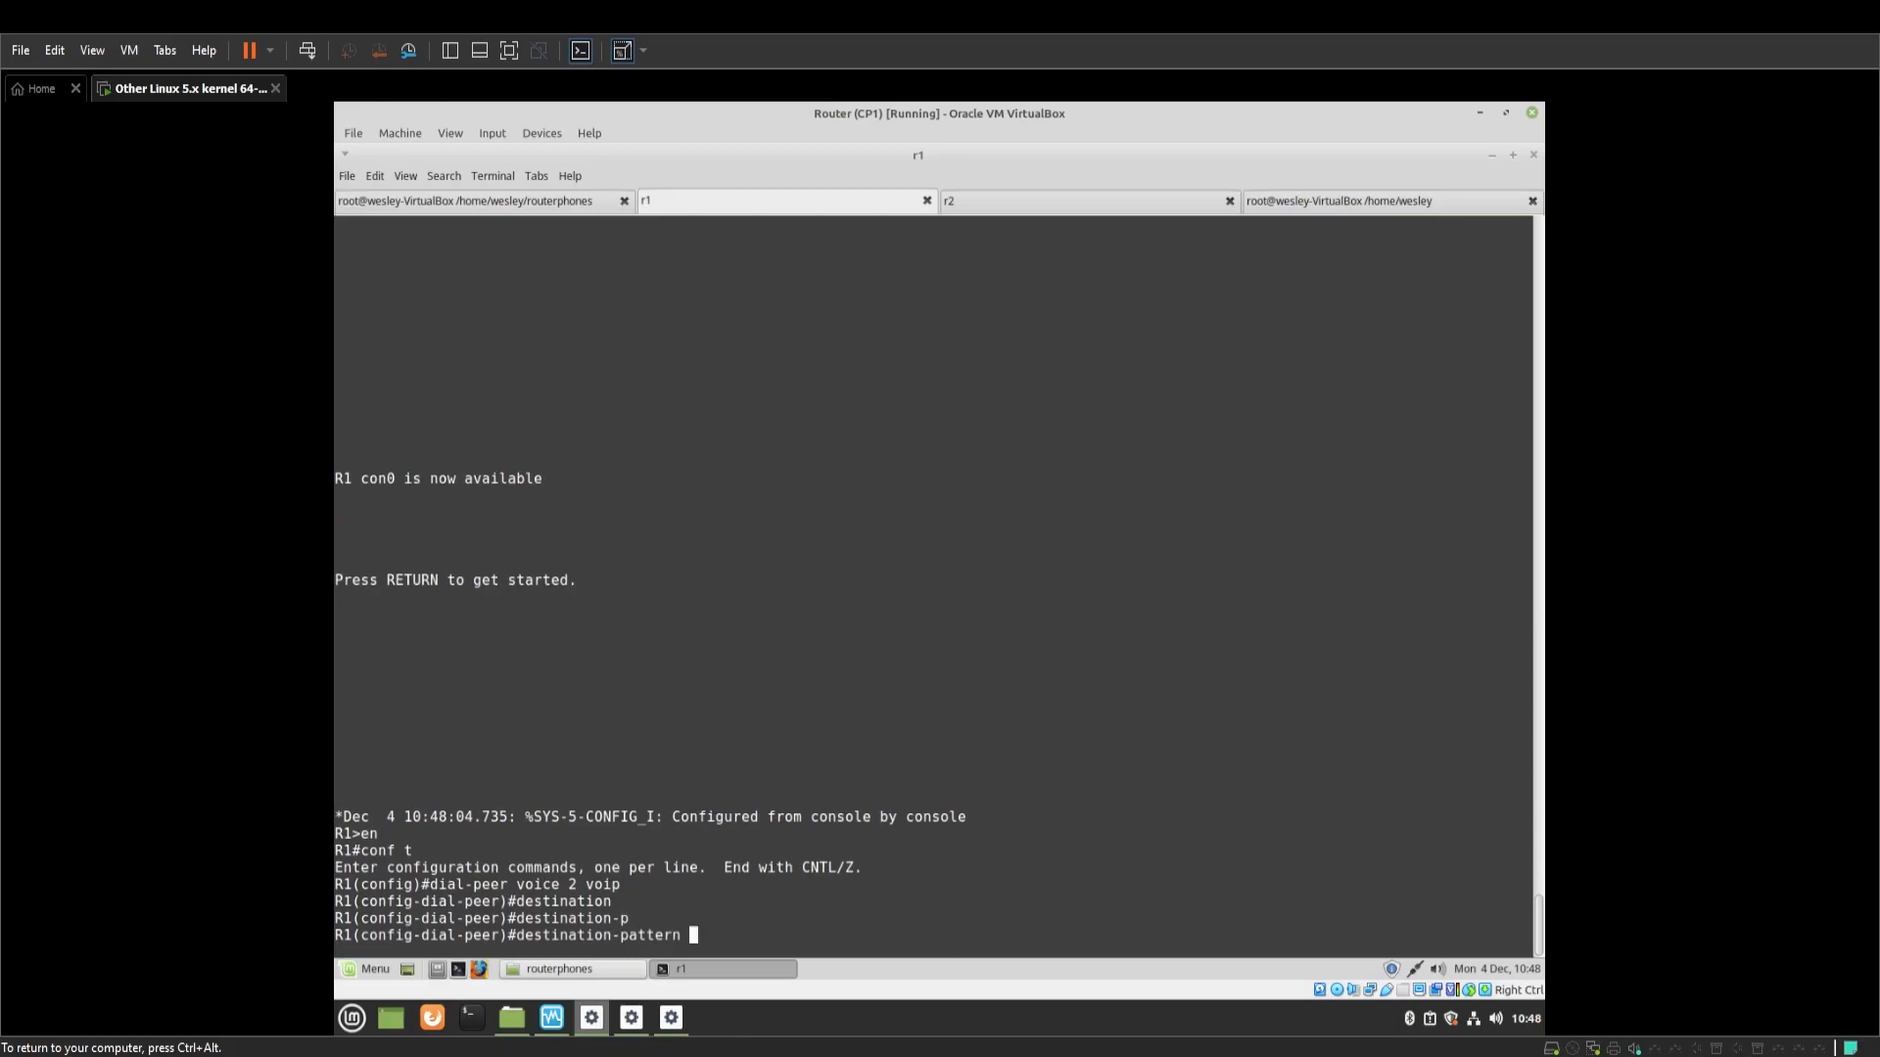
pyautogui.write('2...')
pyautogui.press('Return')
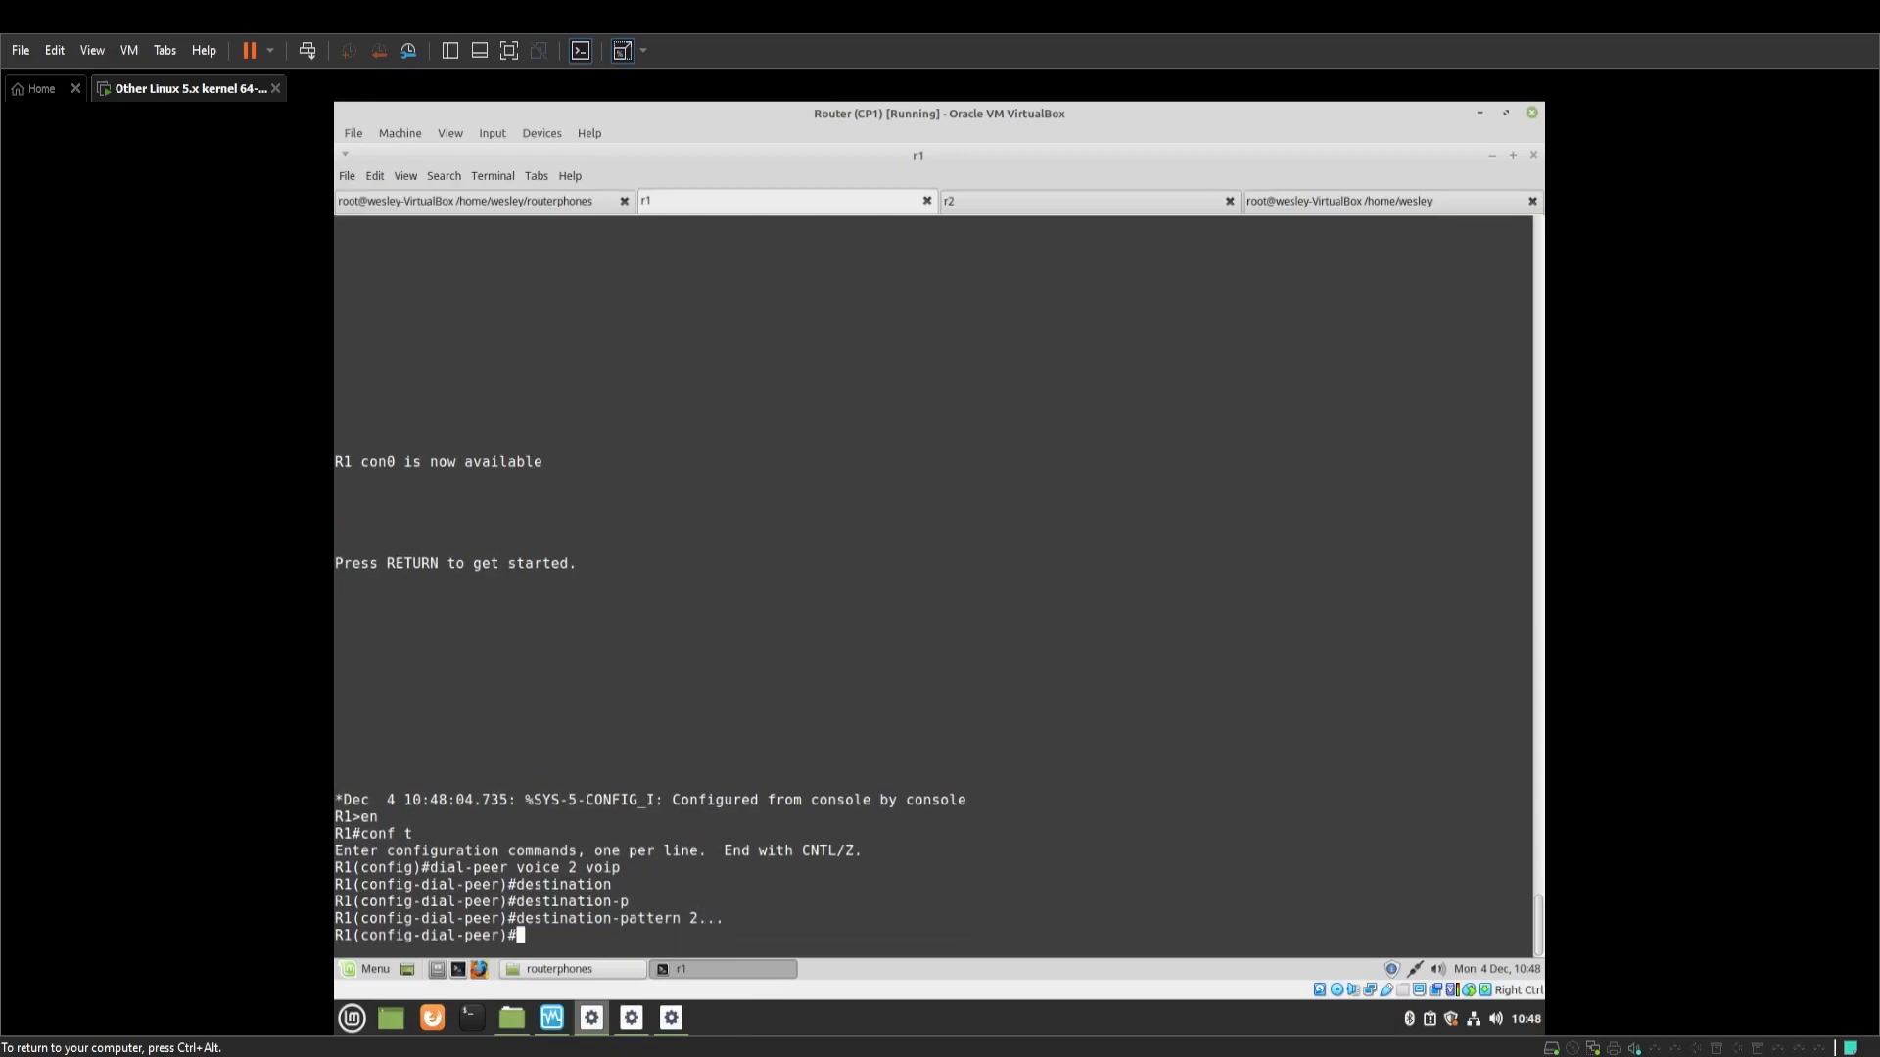
pyautogui.write('session target ipv4:192.16')
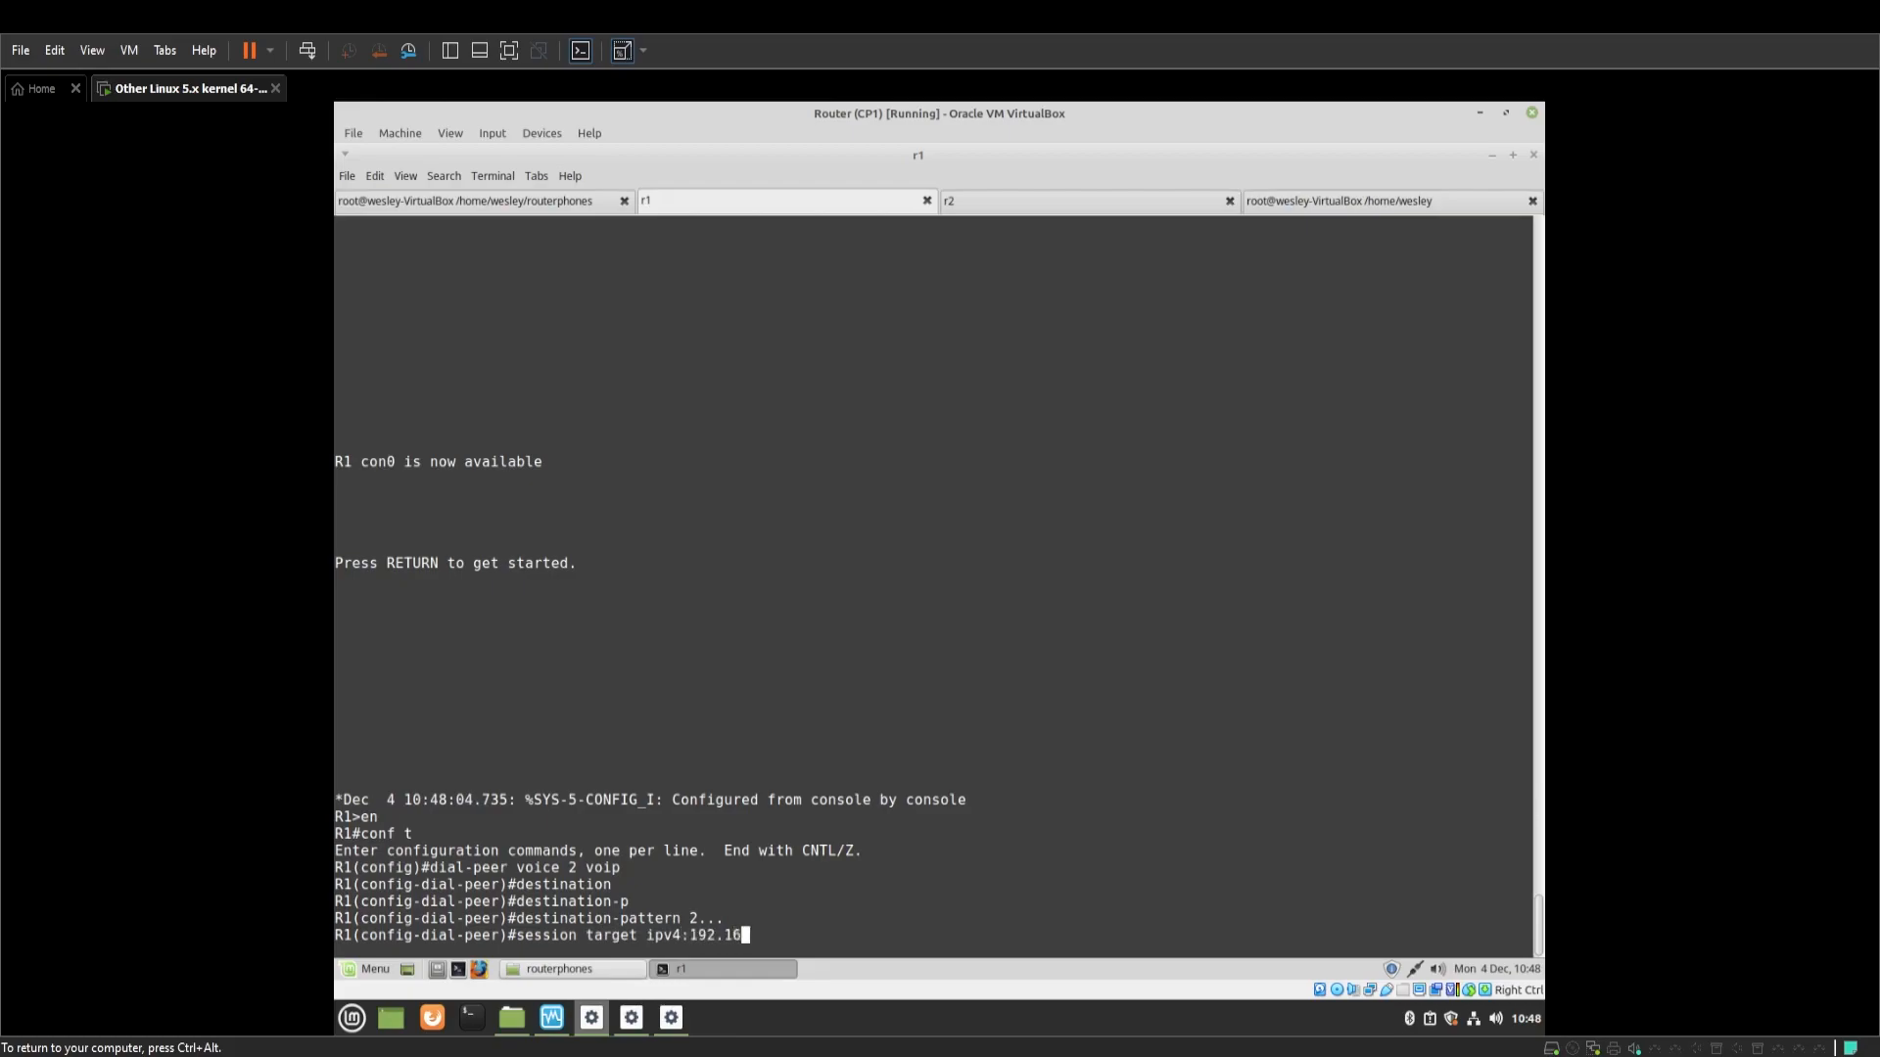
pyautogui.write('8.5.200')
pyautogui.press('Return')
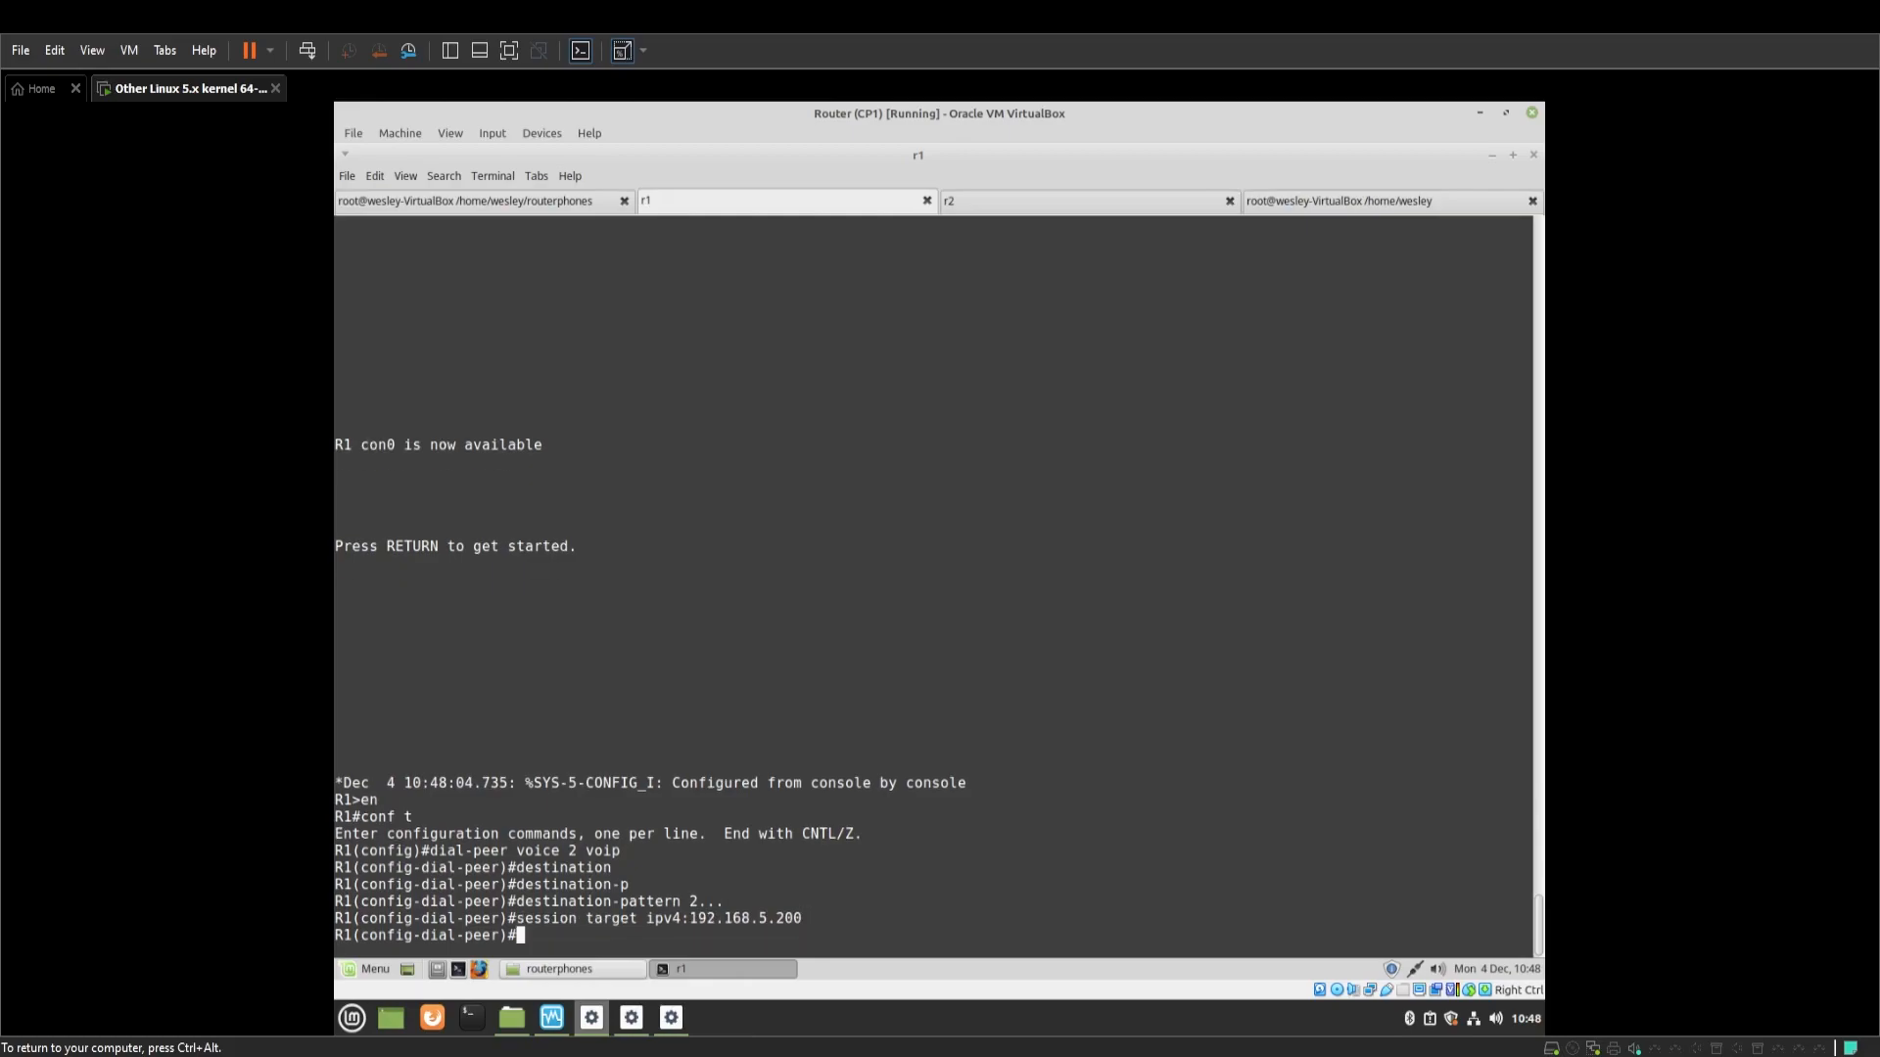
pyautogui.write('end')
pyautogui.press('Return')
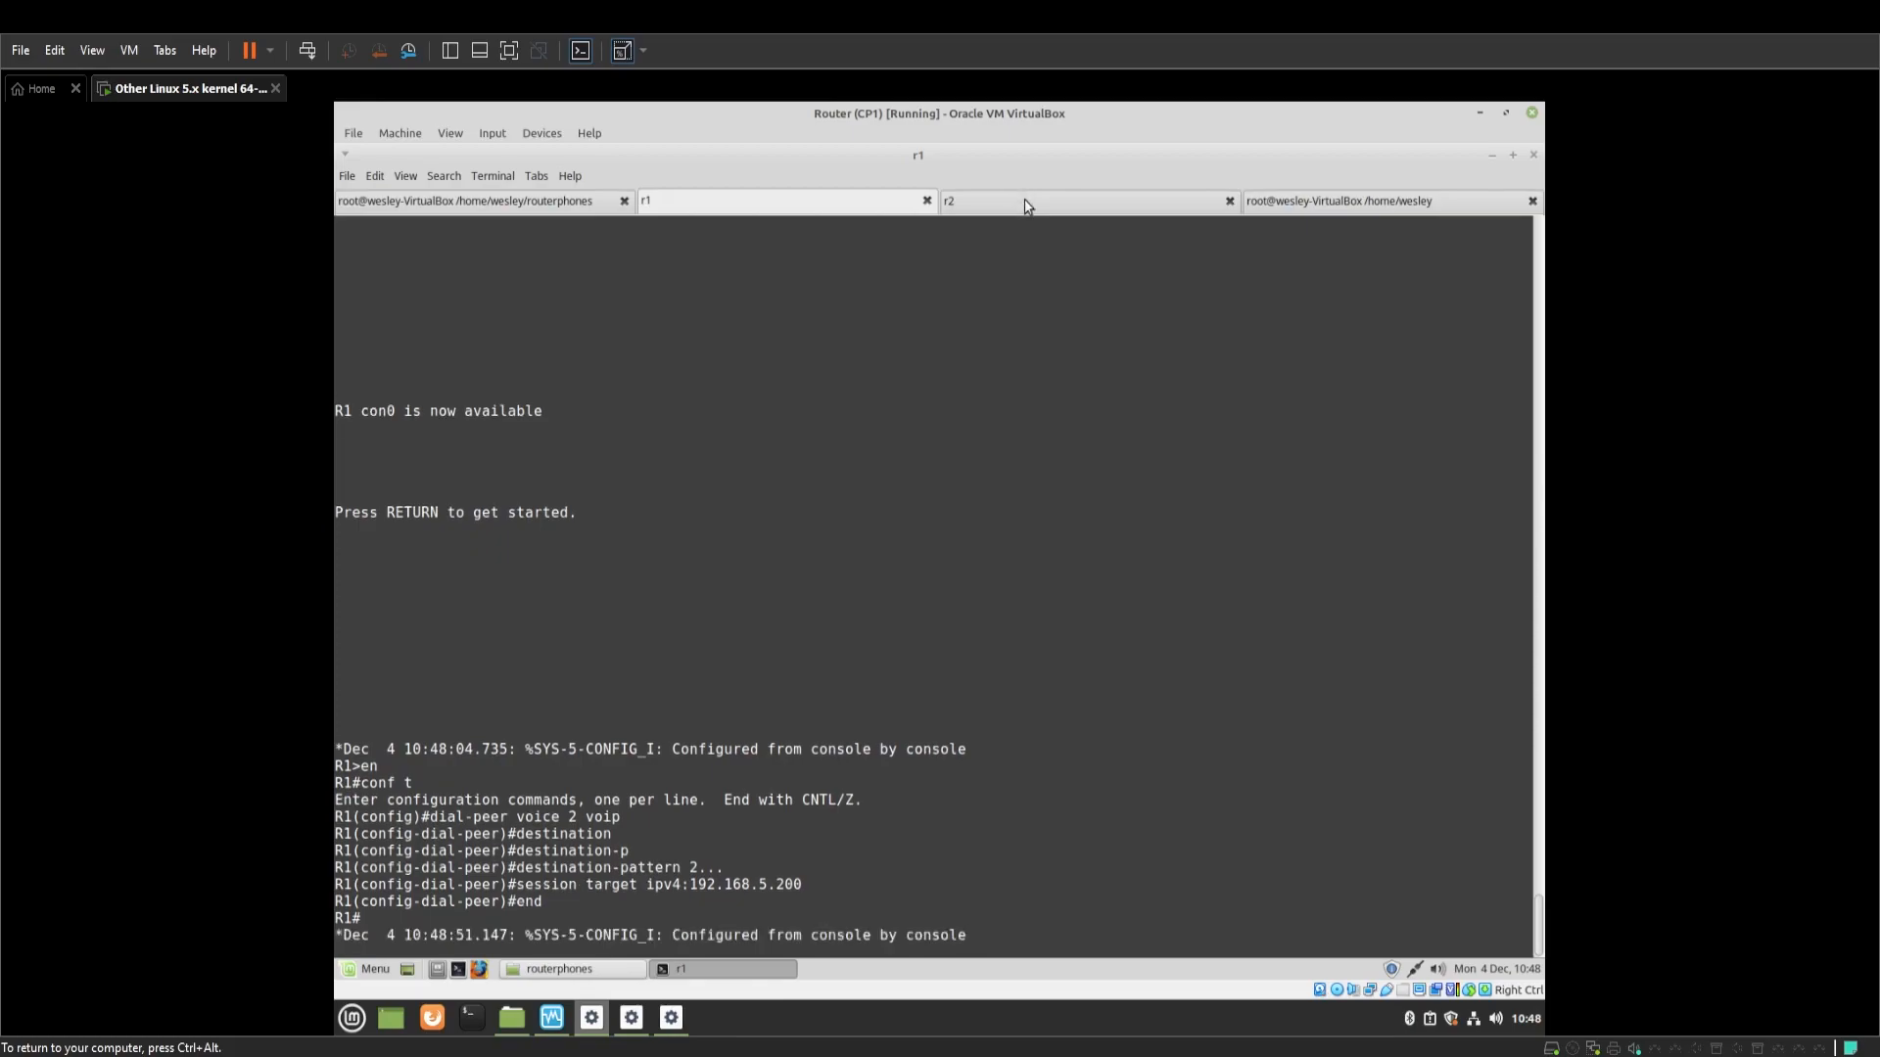
# On R2, create dial-peer voice 1 voip with destination-pattern 1... and session target ipv4:192.168.5.100
pyautogui.click(1026, 202)
pyautogui.write('dial-peer ')
pyautogui.write('voic')
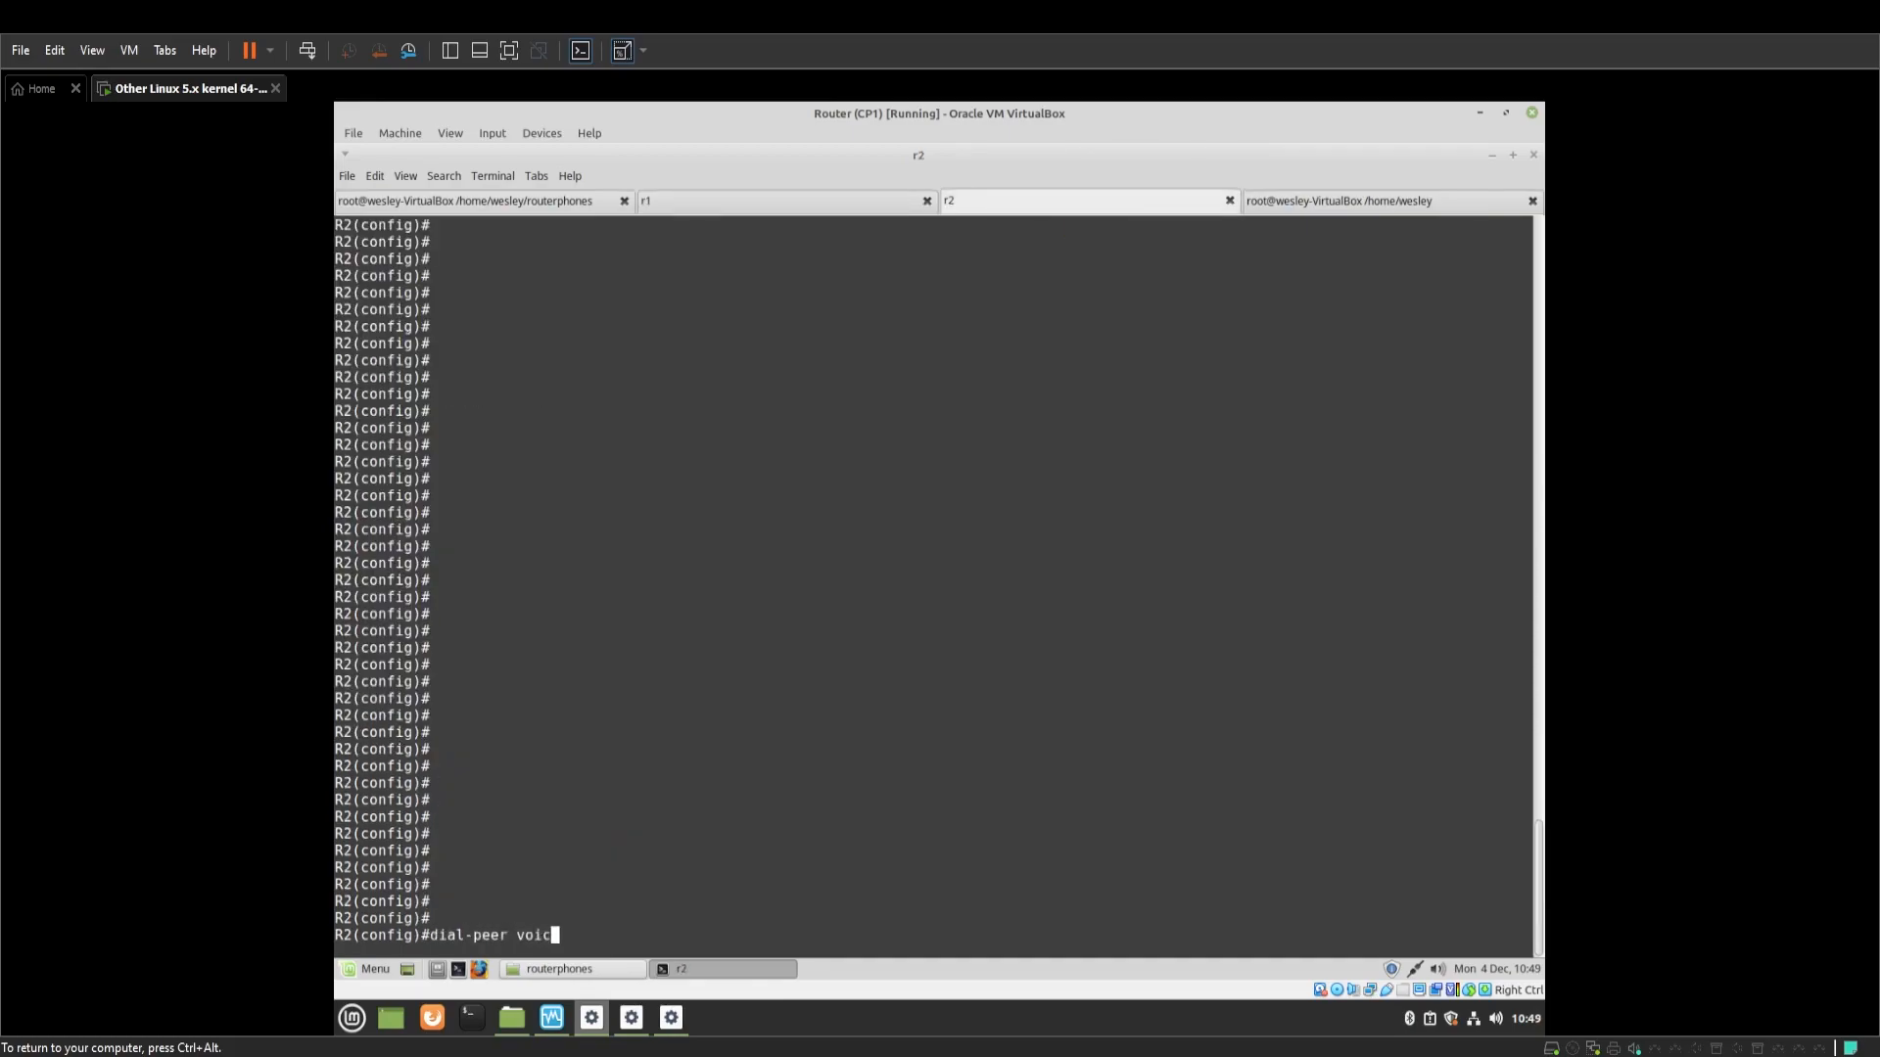
pyautogui.write('e 1 voip')
pyautogui.press('Return')
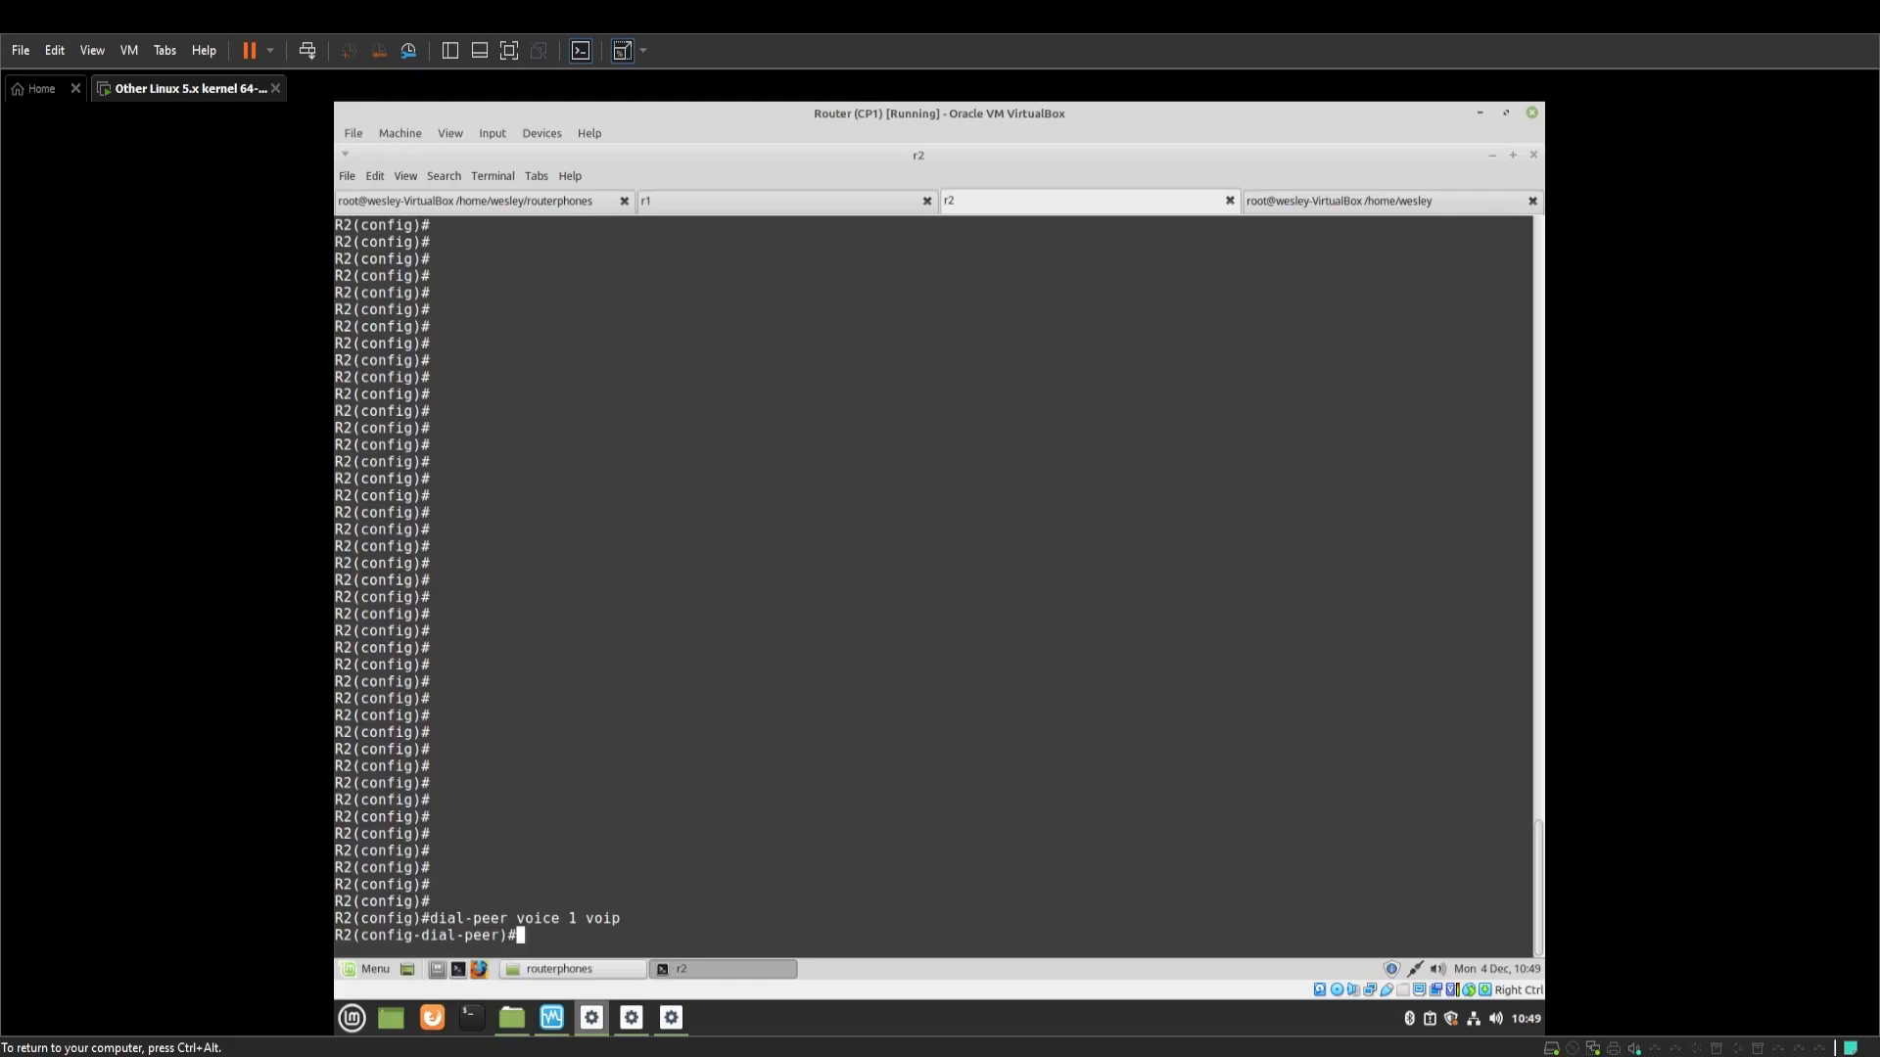
pyautogui.write('destination -pa')
pyautogui.press('Tab')
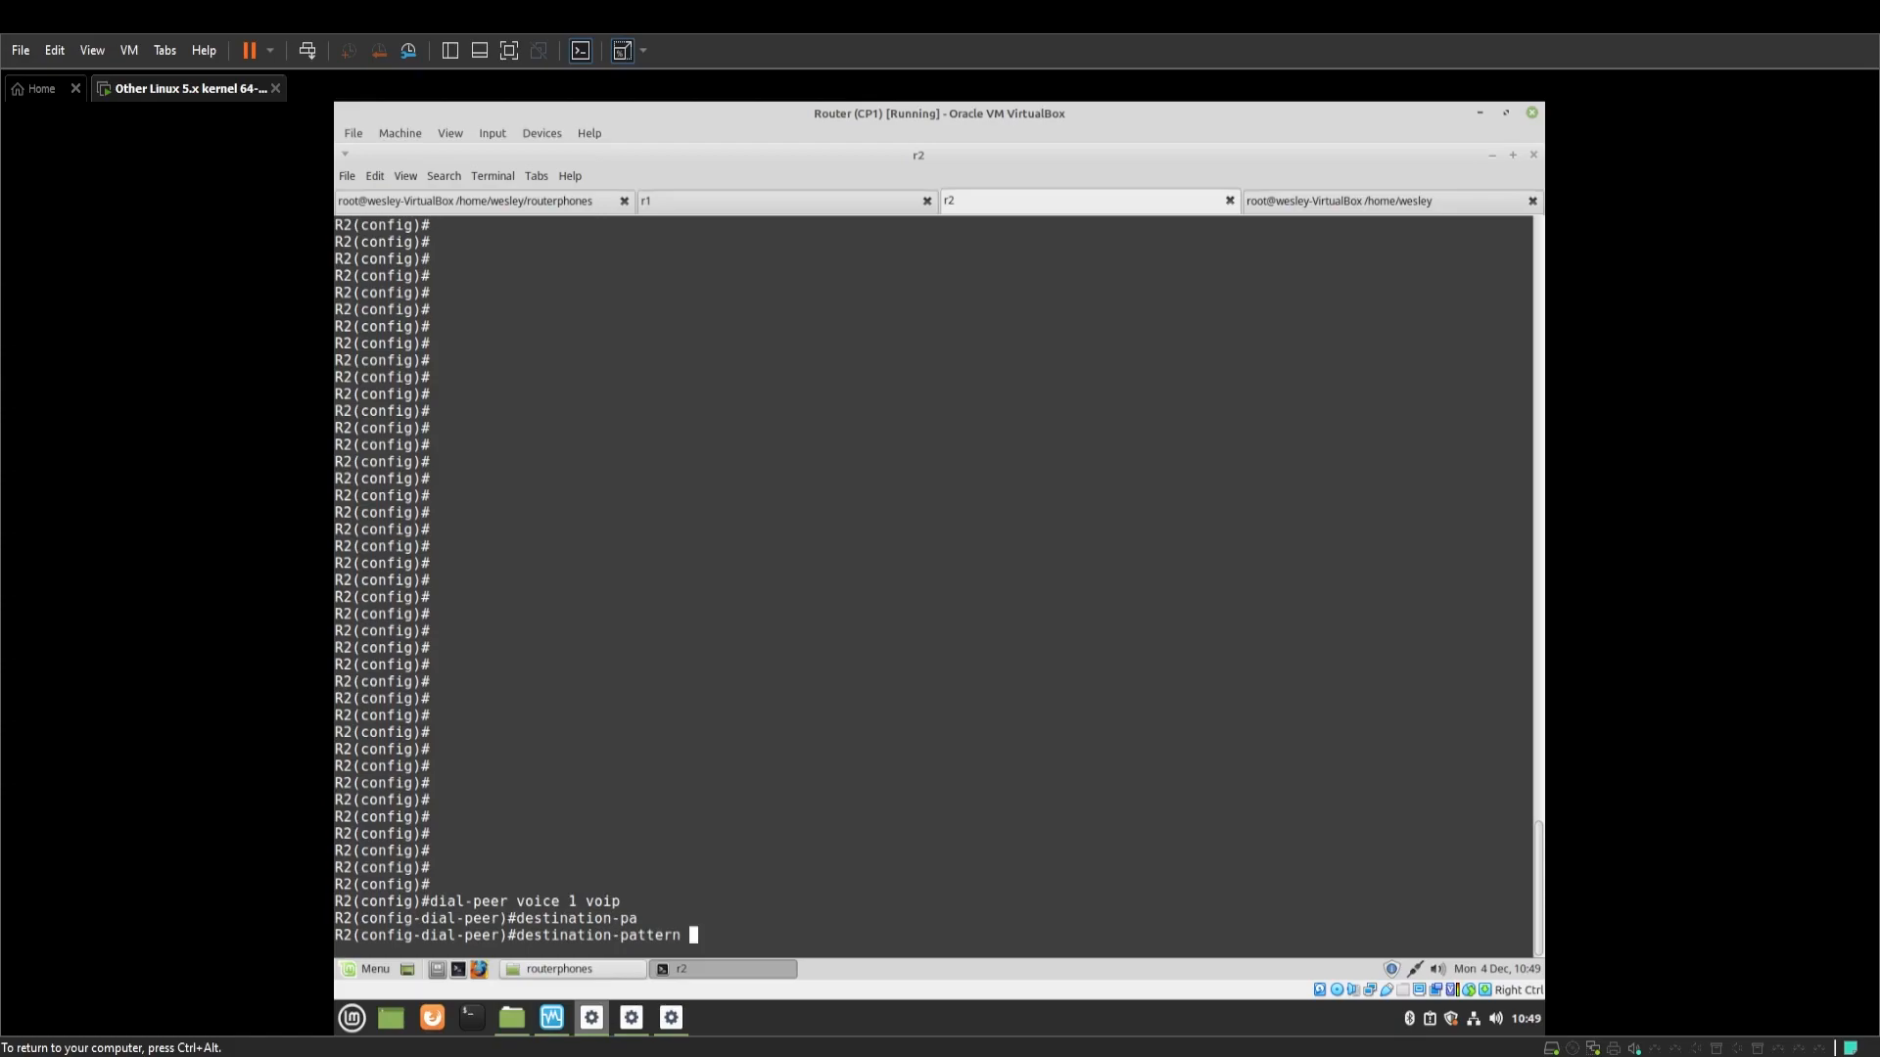
pyautogui.write('1...')
pyautogui.press('Return')
pyautogui.write('session')
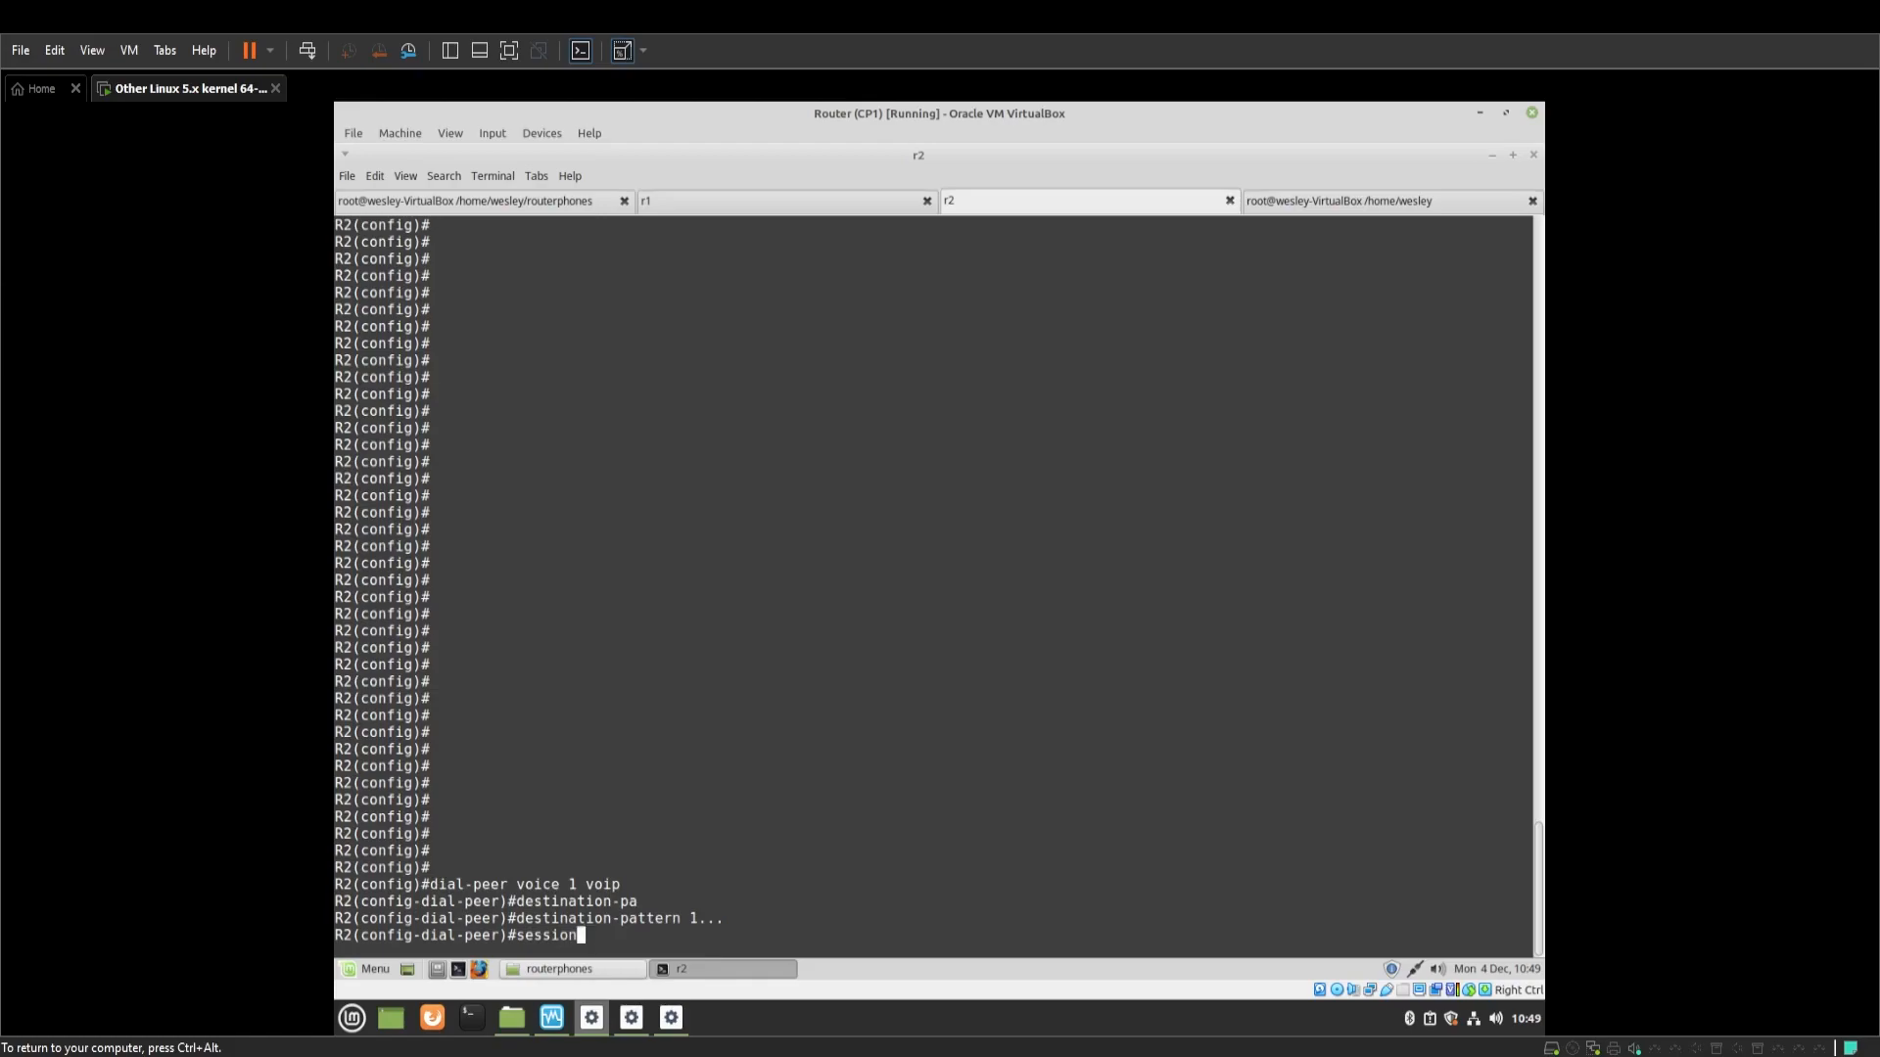
pyautogui.write(' target ipv4:192.168.5.100')
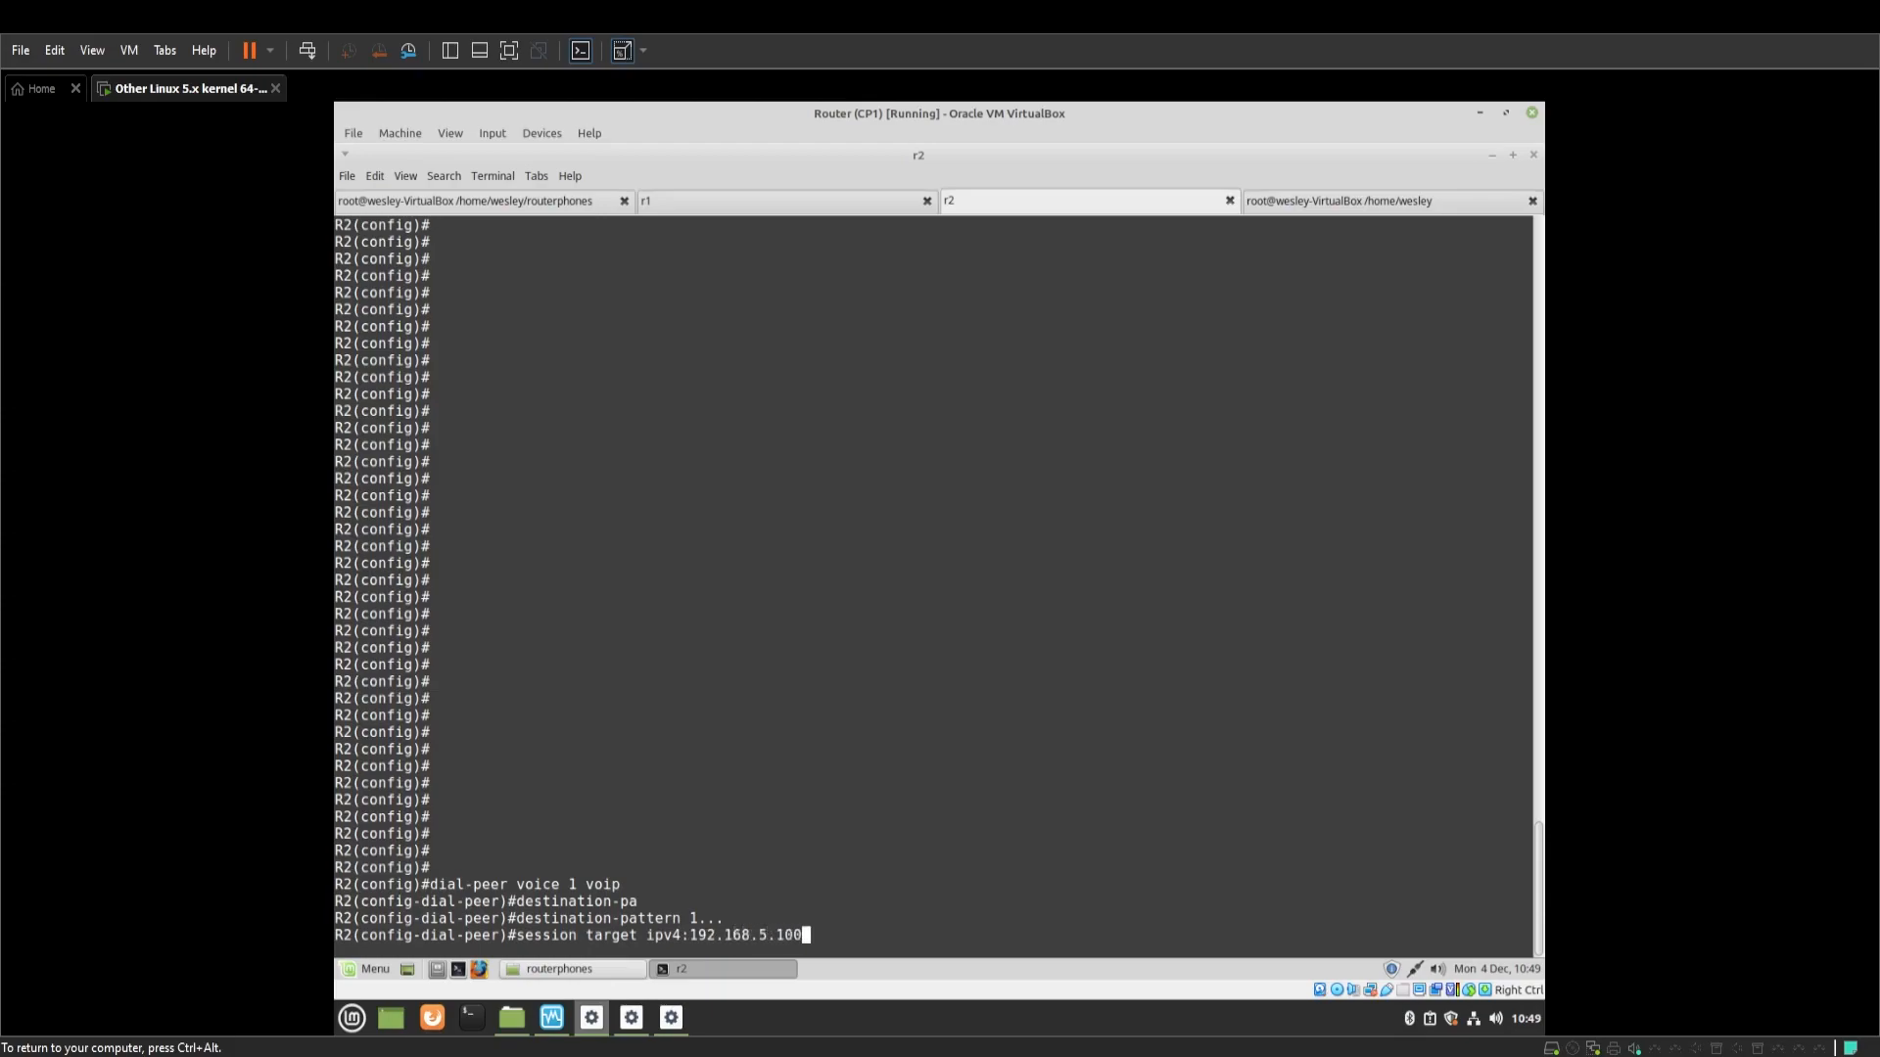
pyautogui.press('Return')
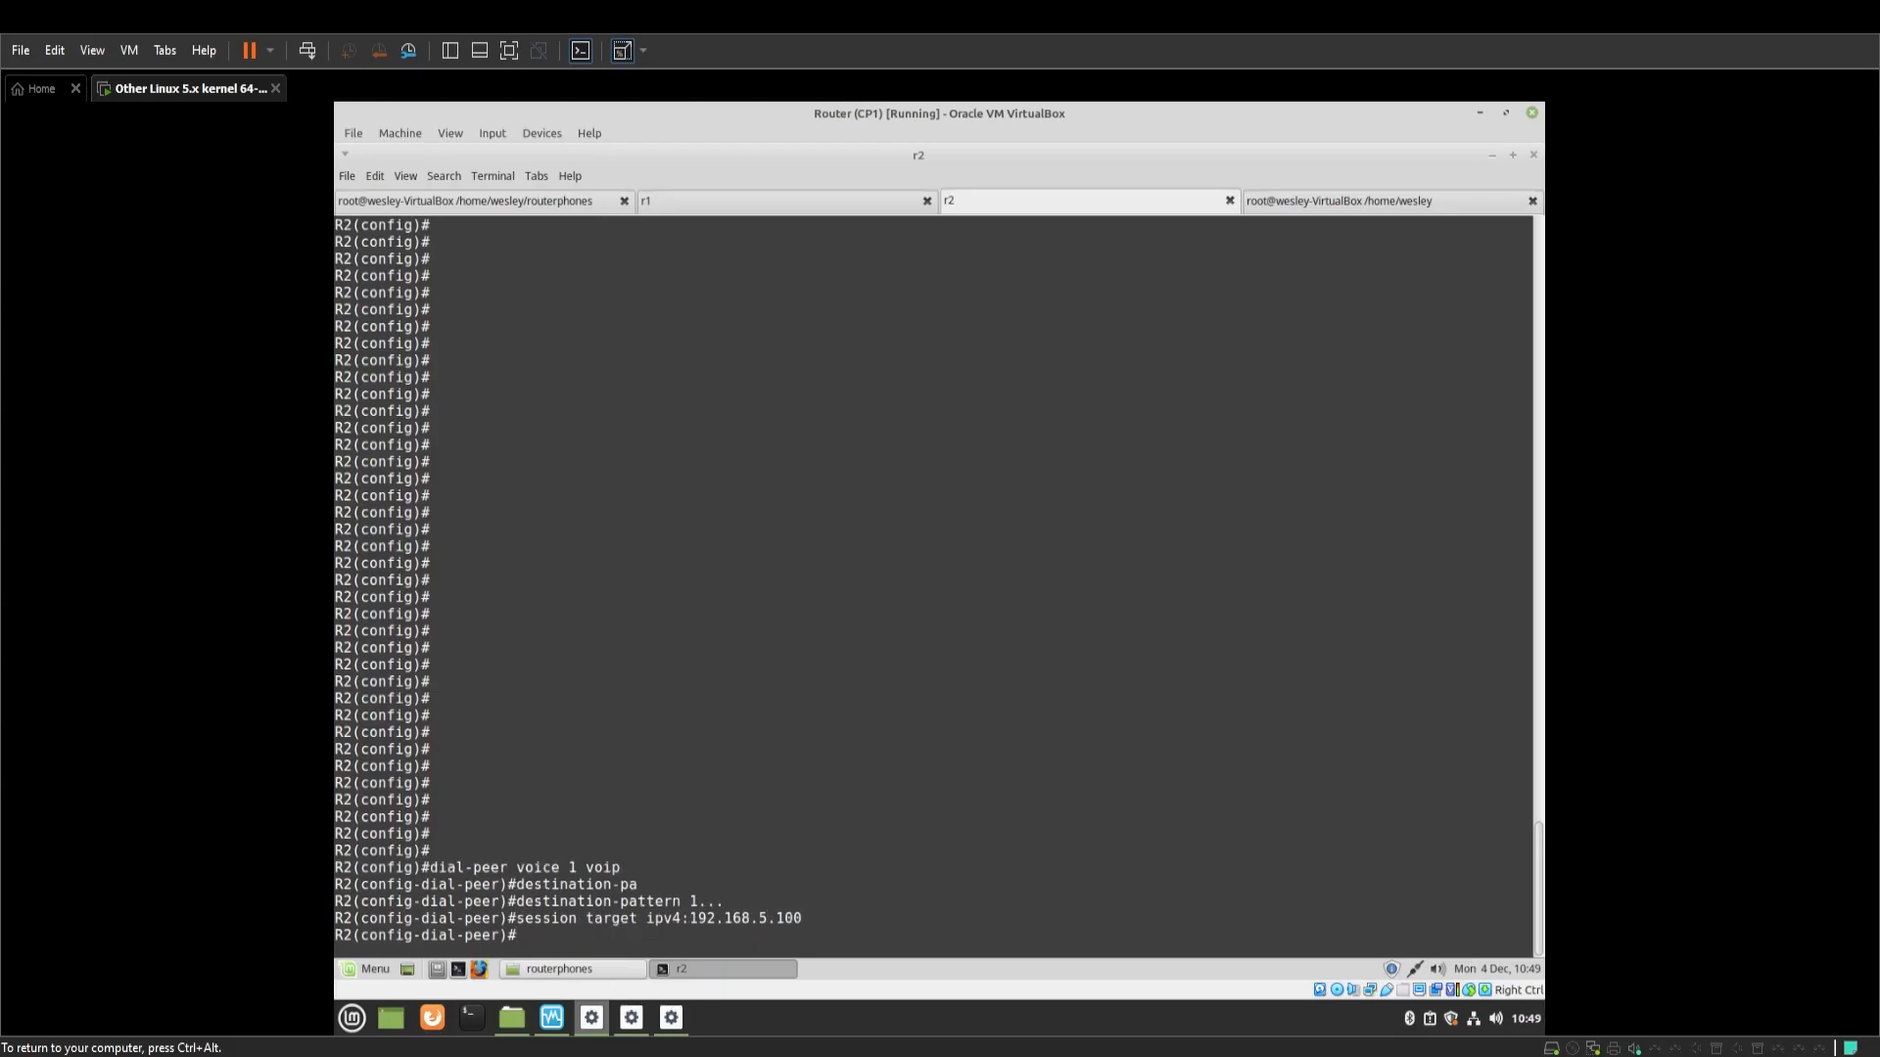
pyautogui.write('end')
pyautogui.press('Return')
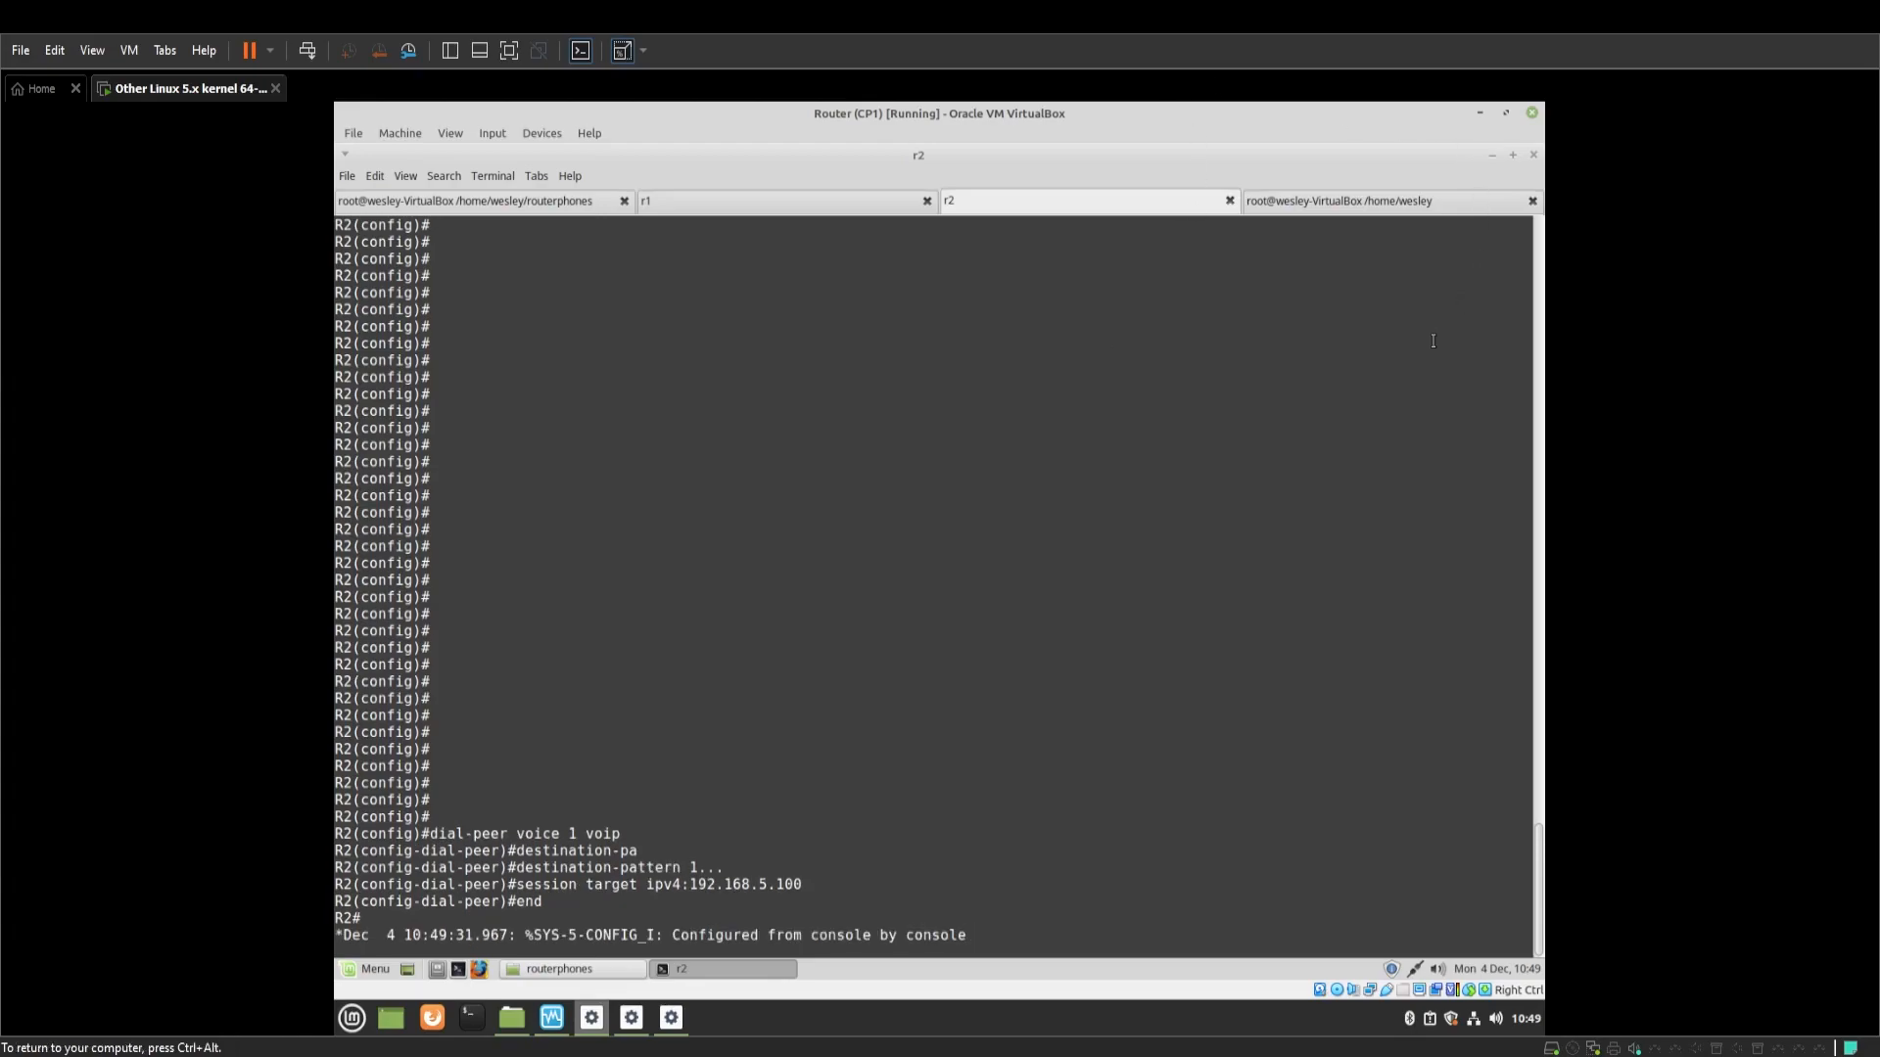
# Dial 2222 from CIPC phone 1111, let it ring, then end the call
pyautogui.click(1480, 114)
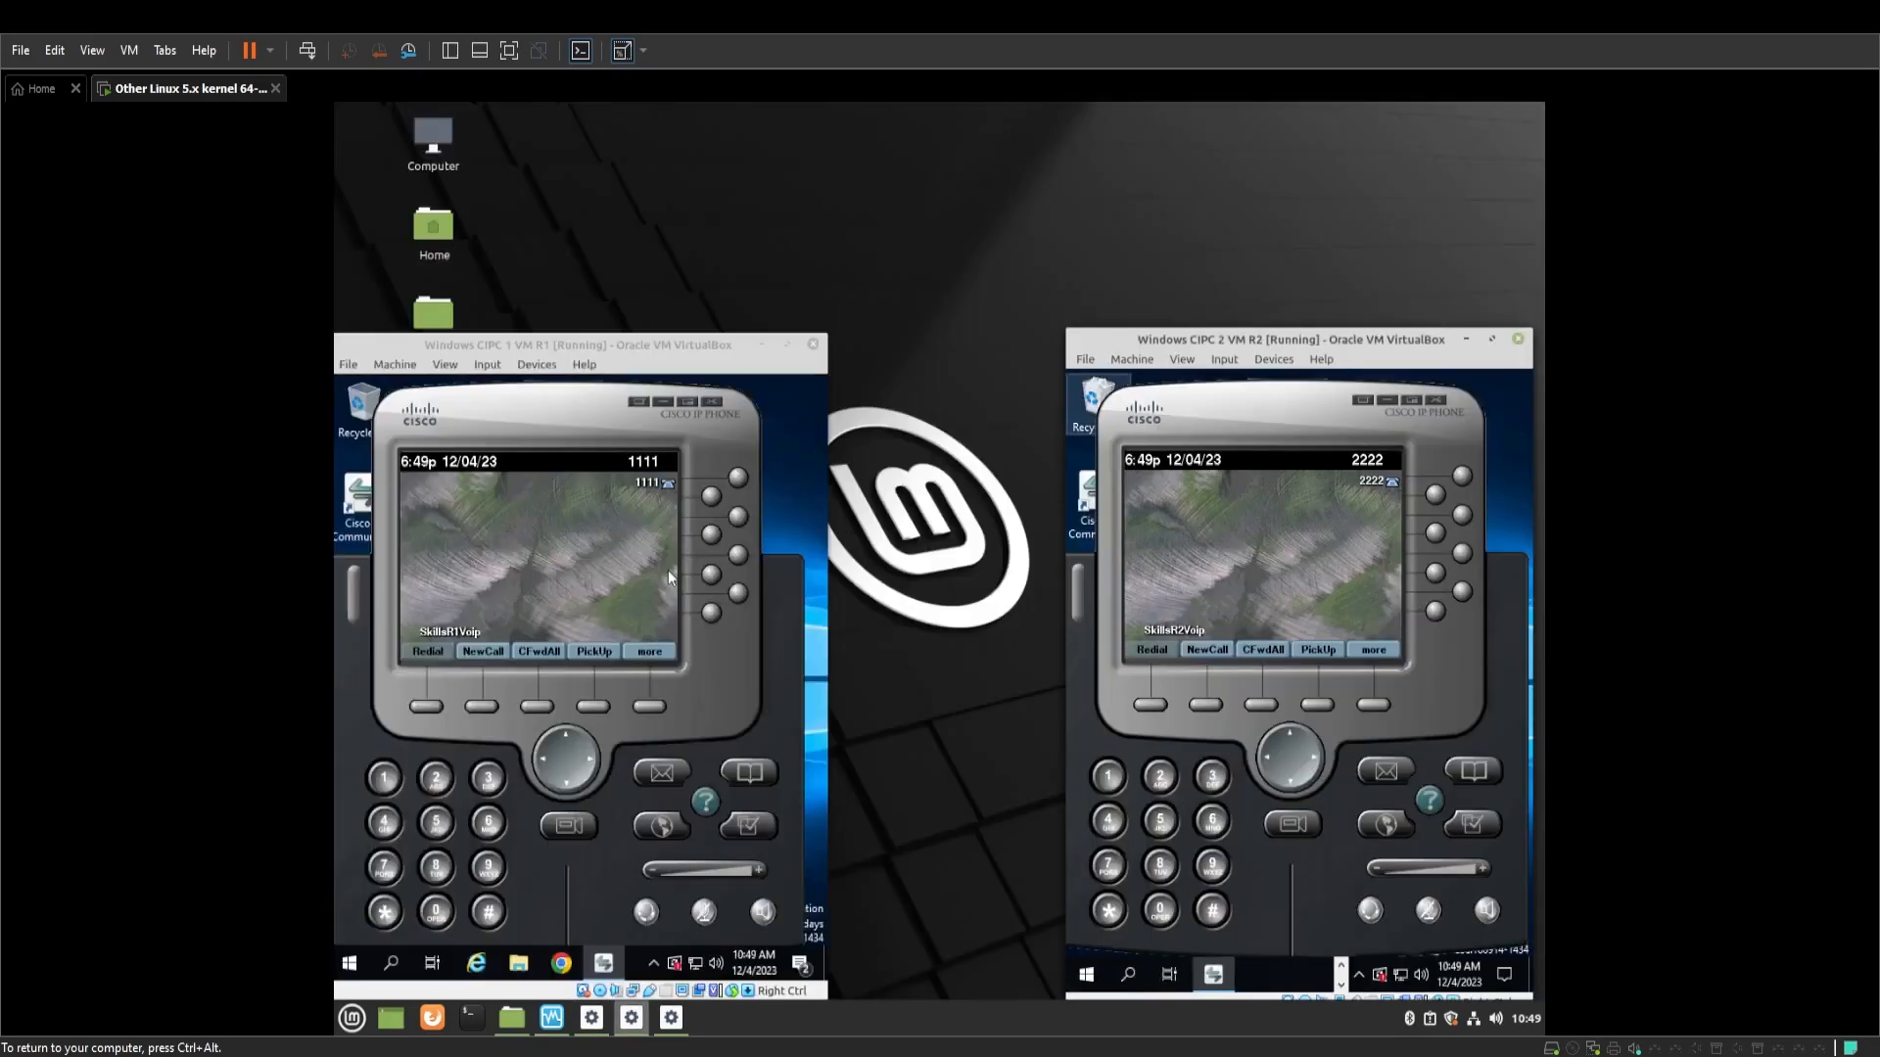
pyautogui.click(442, 781)
pyautogui.click(443, 780)
pyautogui.click(442, 780)
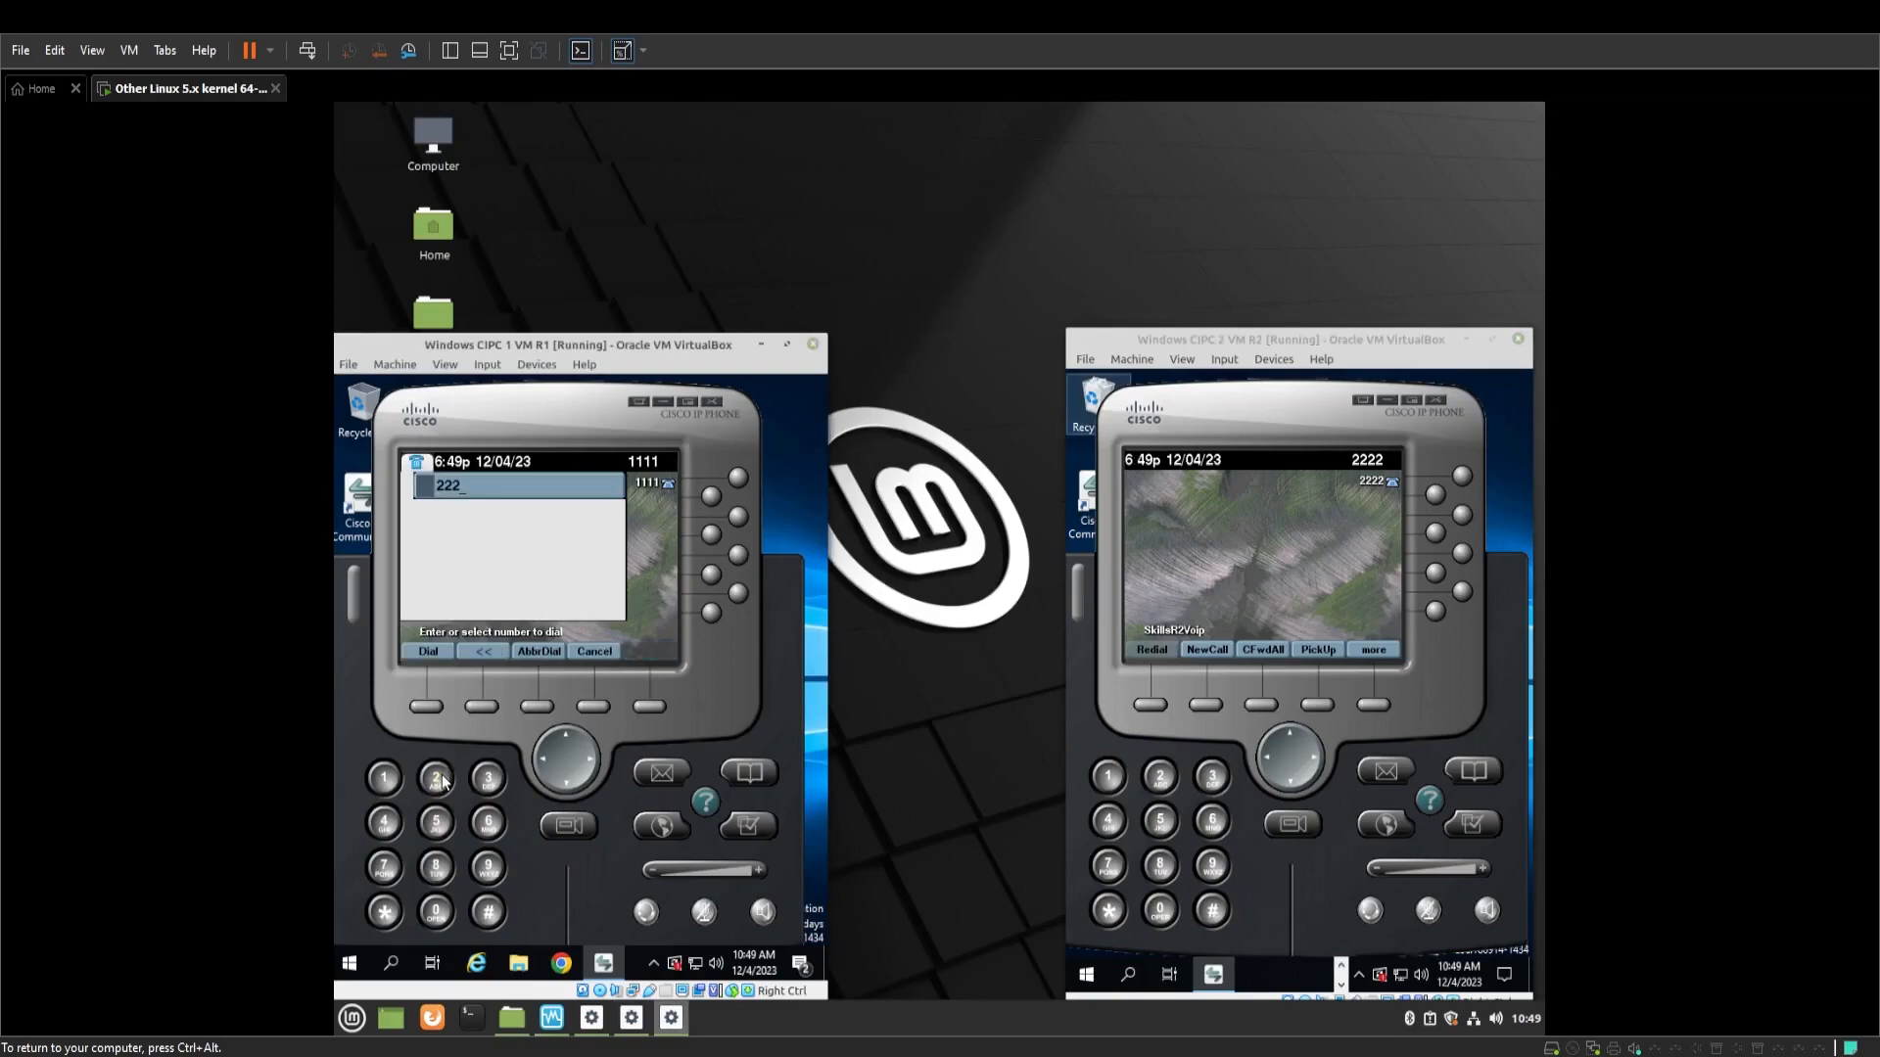
pyautogui.click(426, 707)
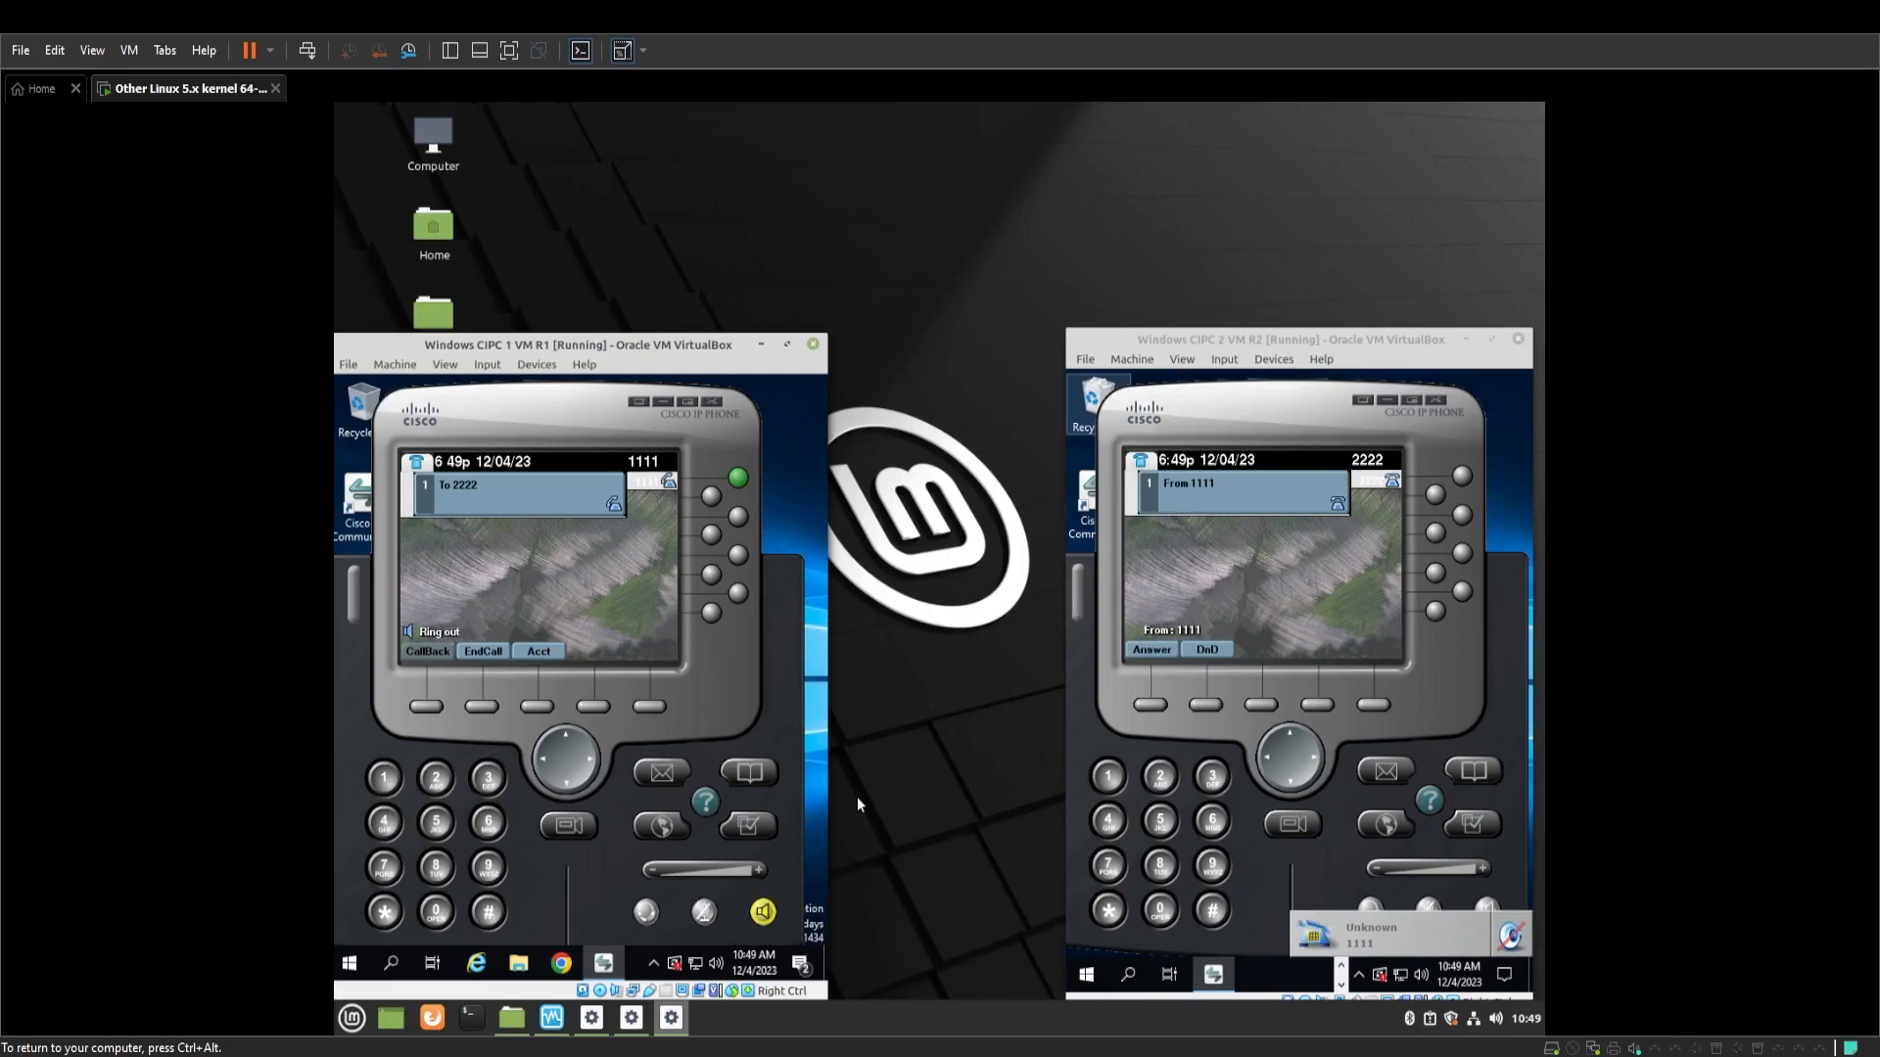
pyautogui.click(493, 706)
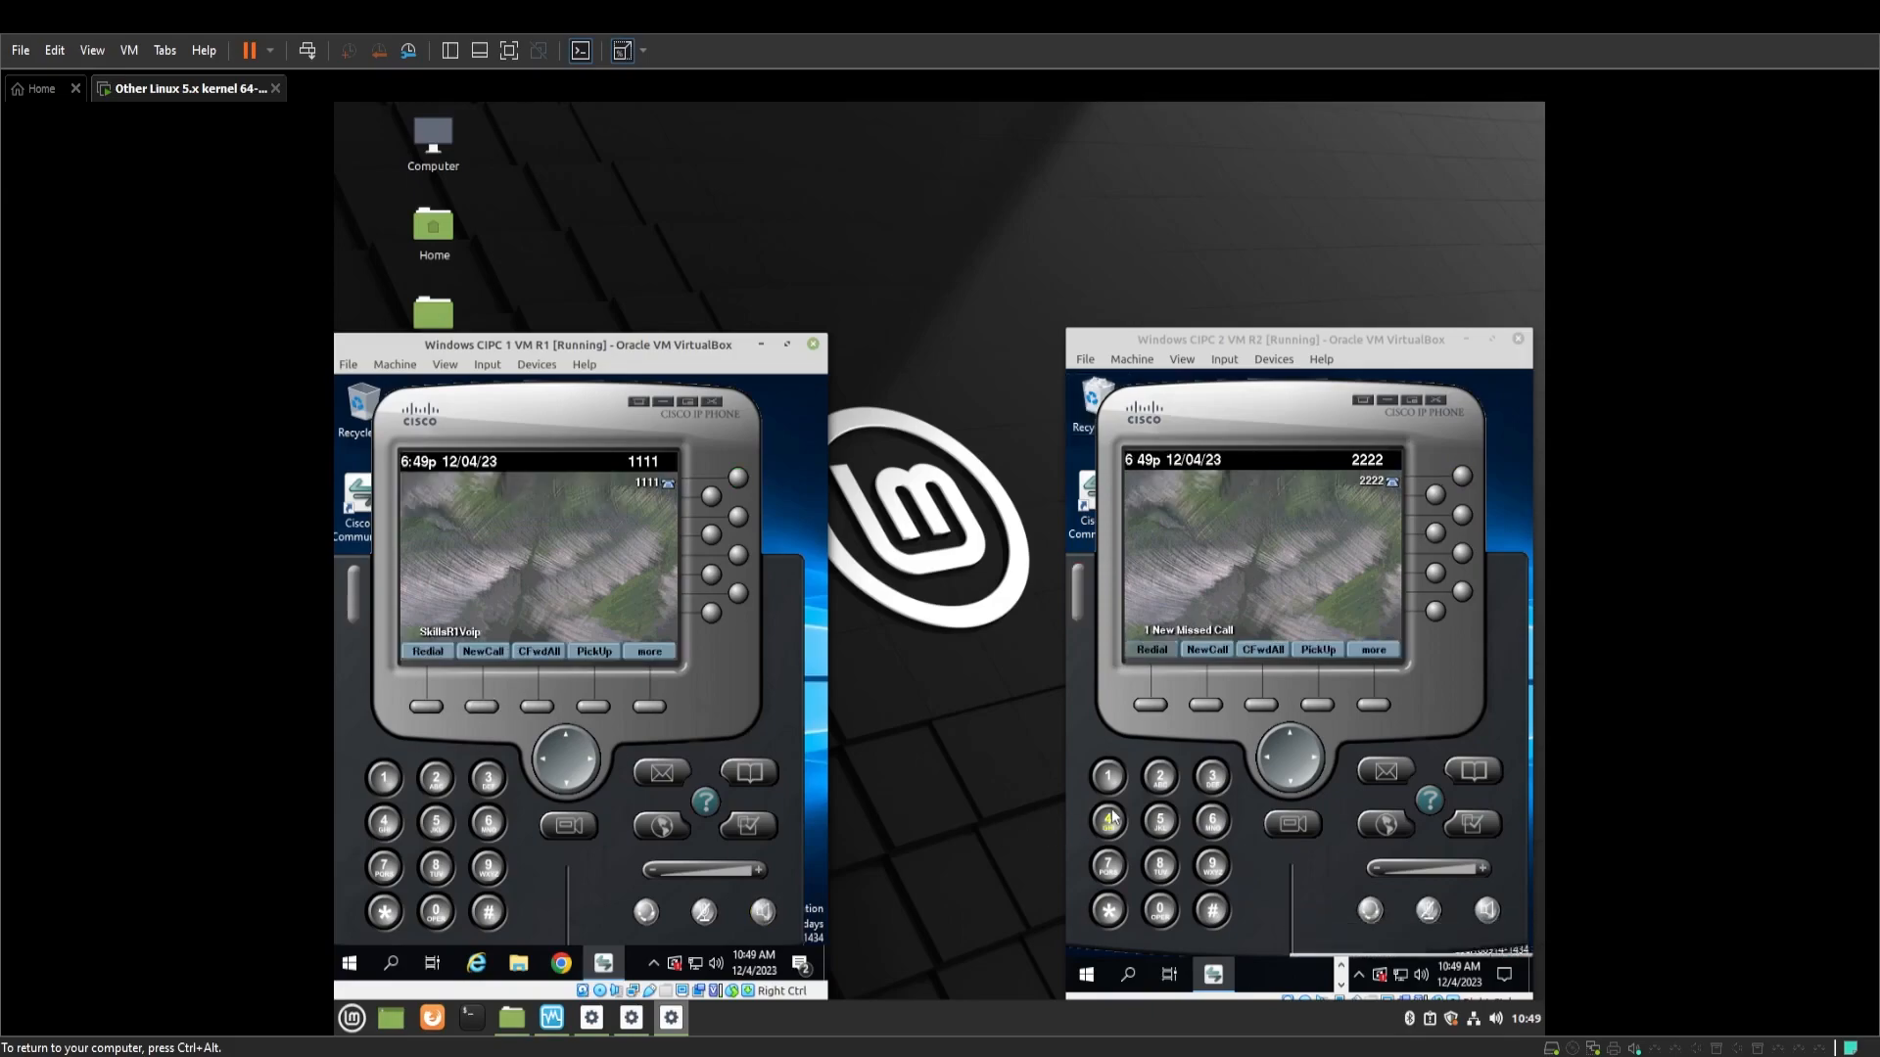
# Dial 1111 from CIPC phone 2222 and end the call once phone 1111 rings
pyautogui.click(1109, 777)
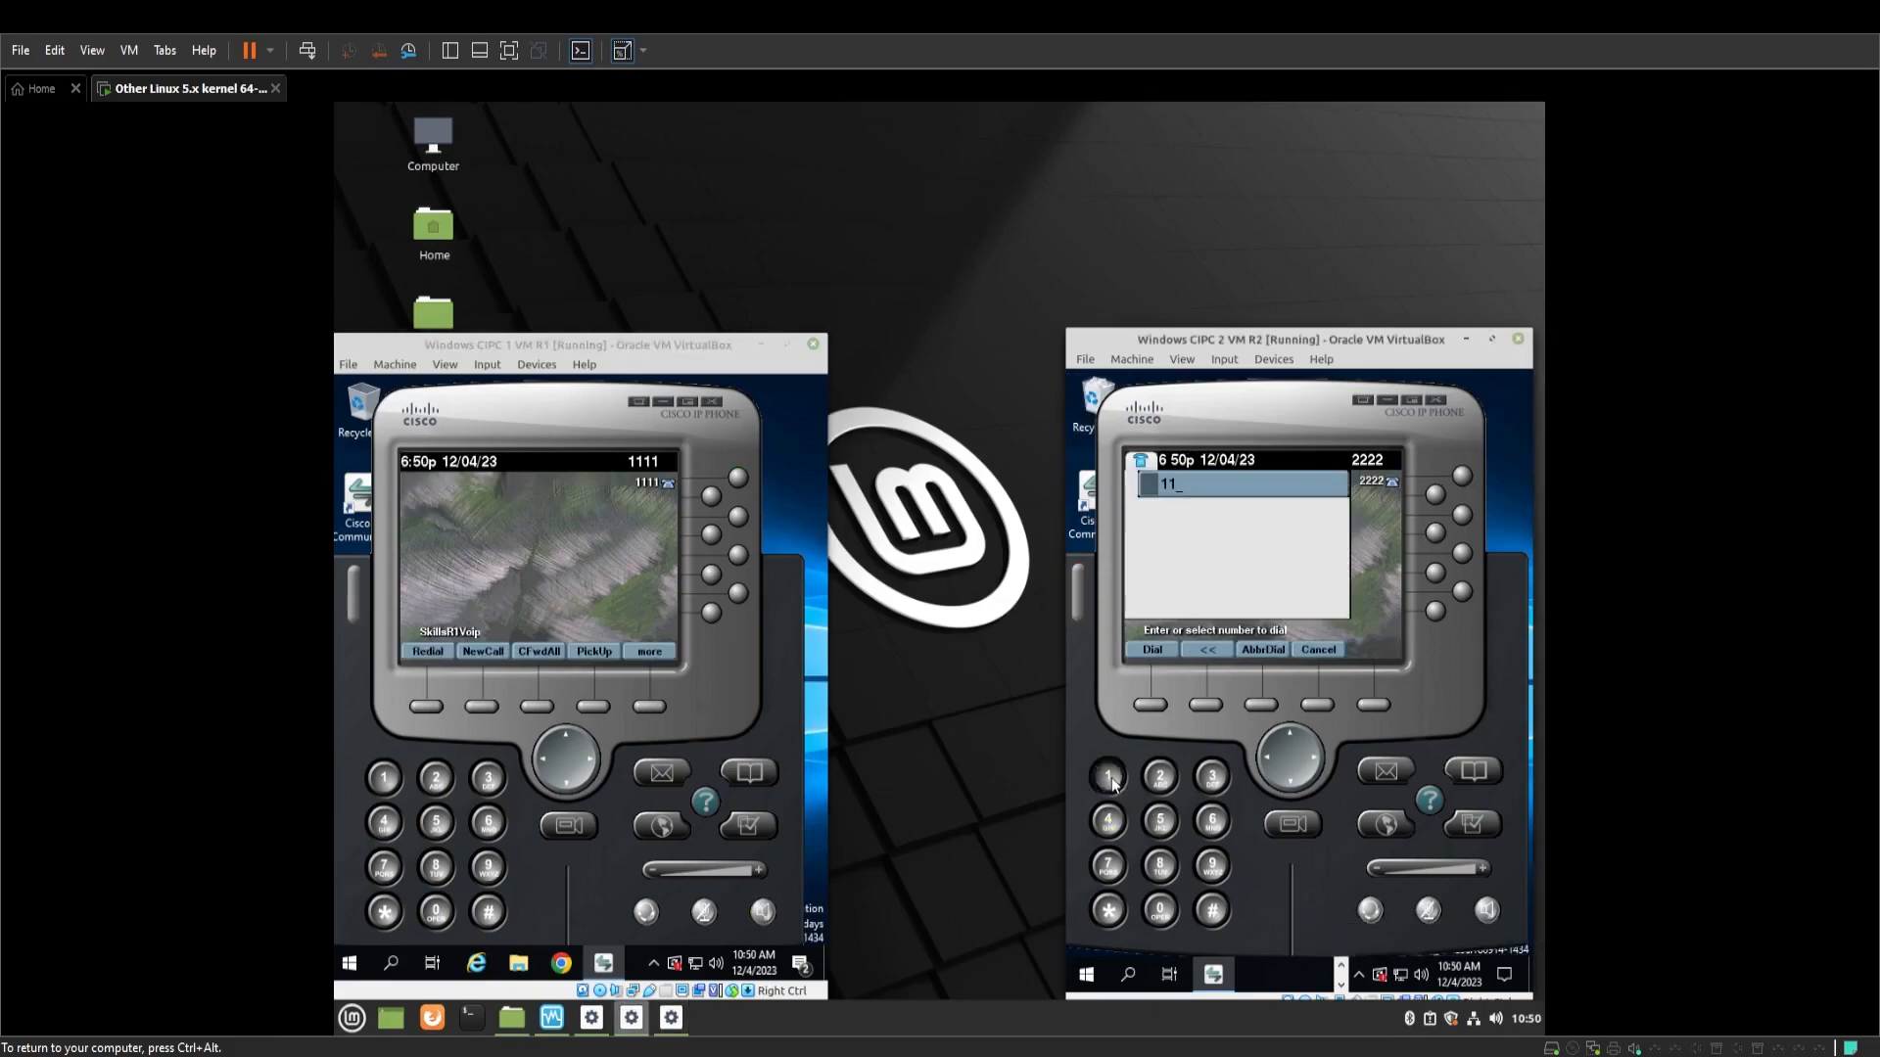
pyautogui.tripleClick(1109, 777)
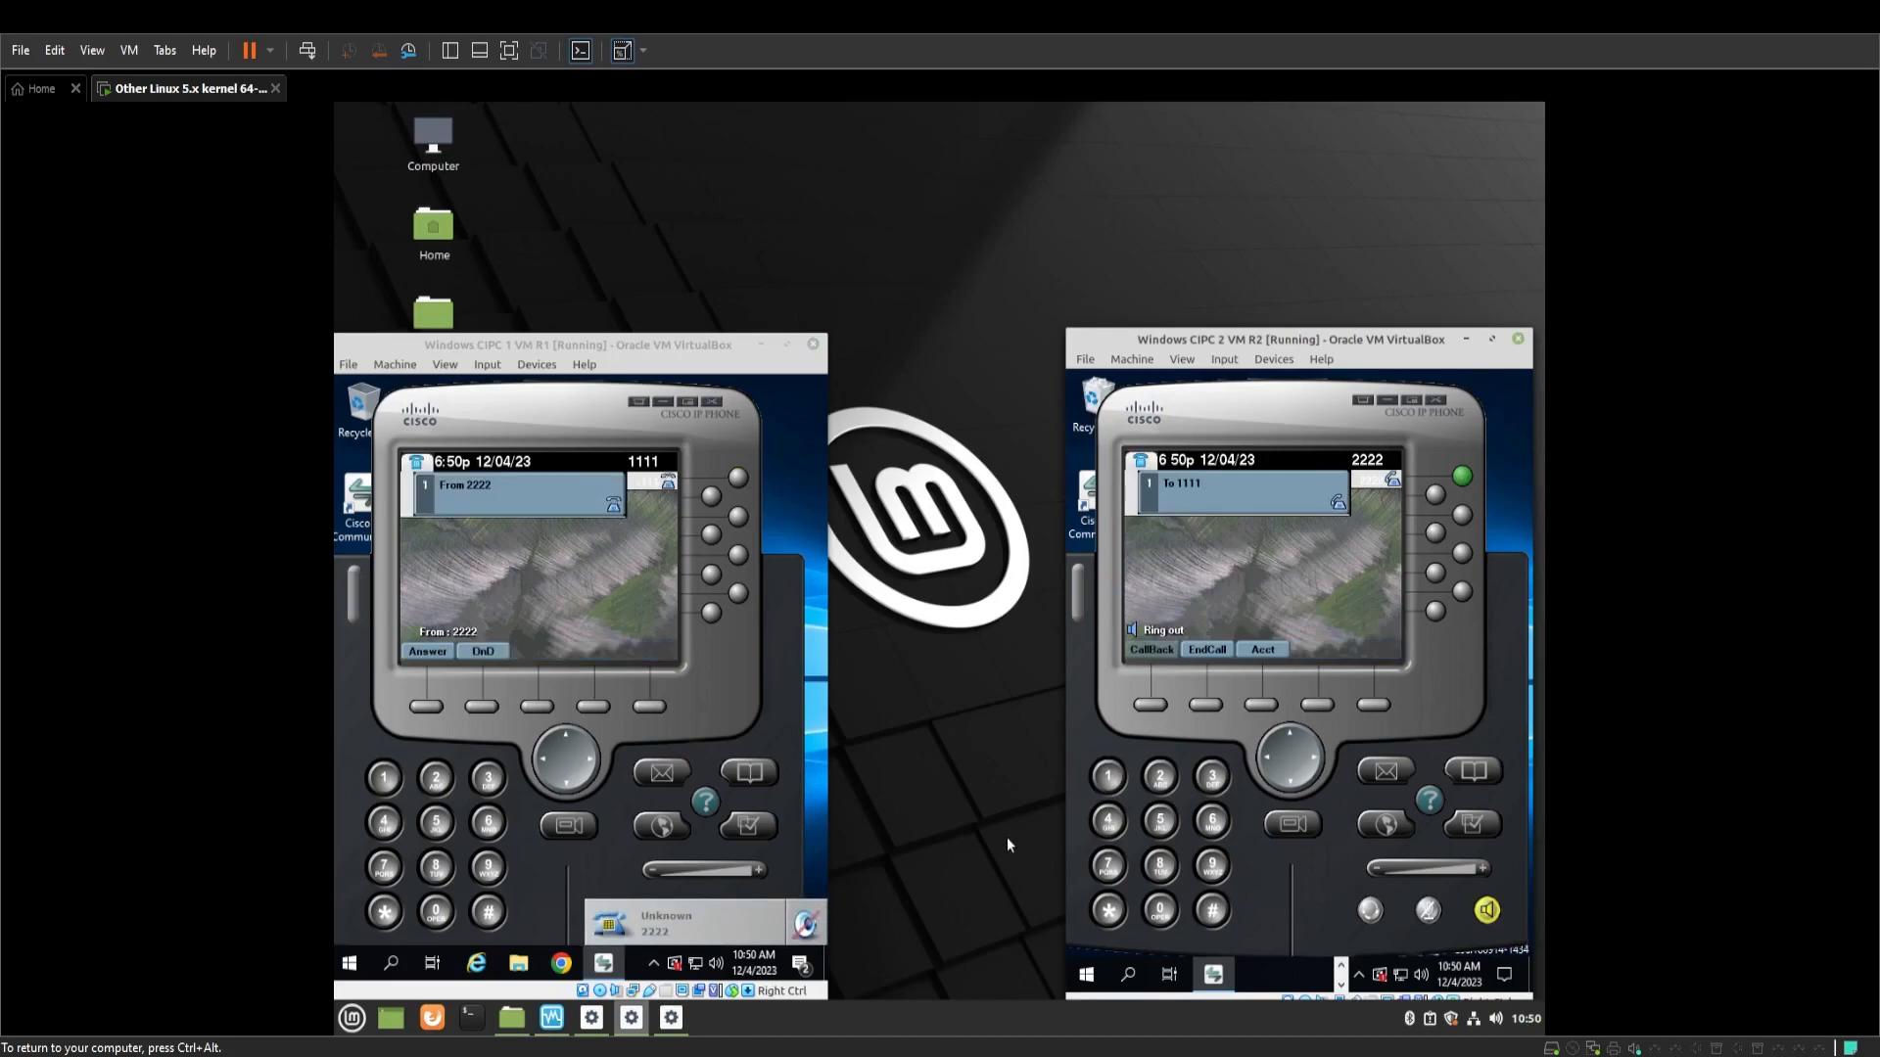
pyautogui.click(1218, 703)
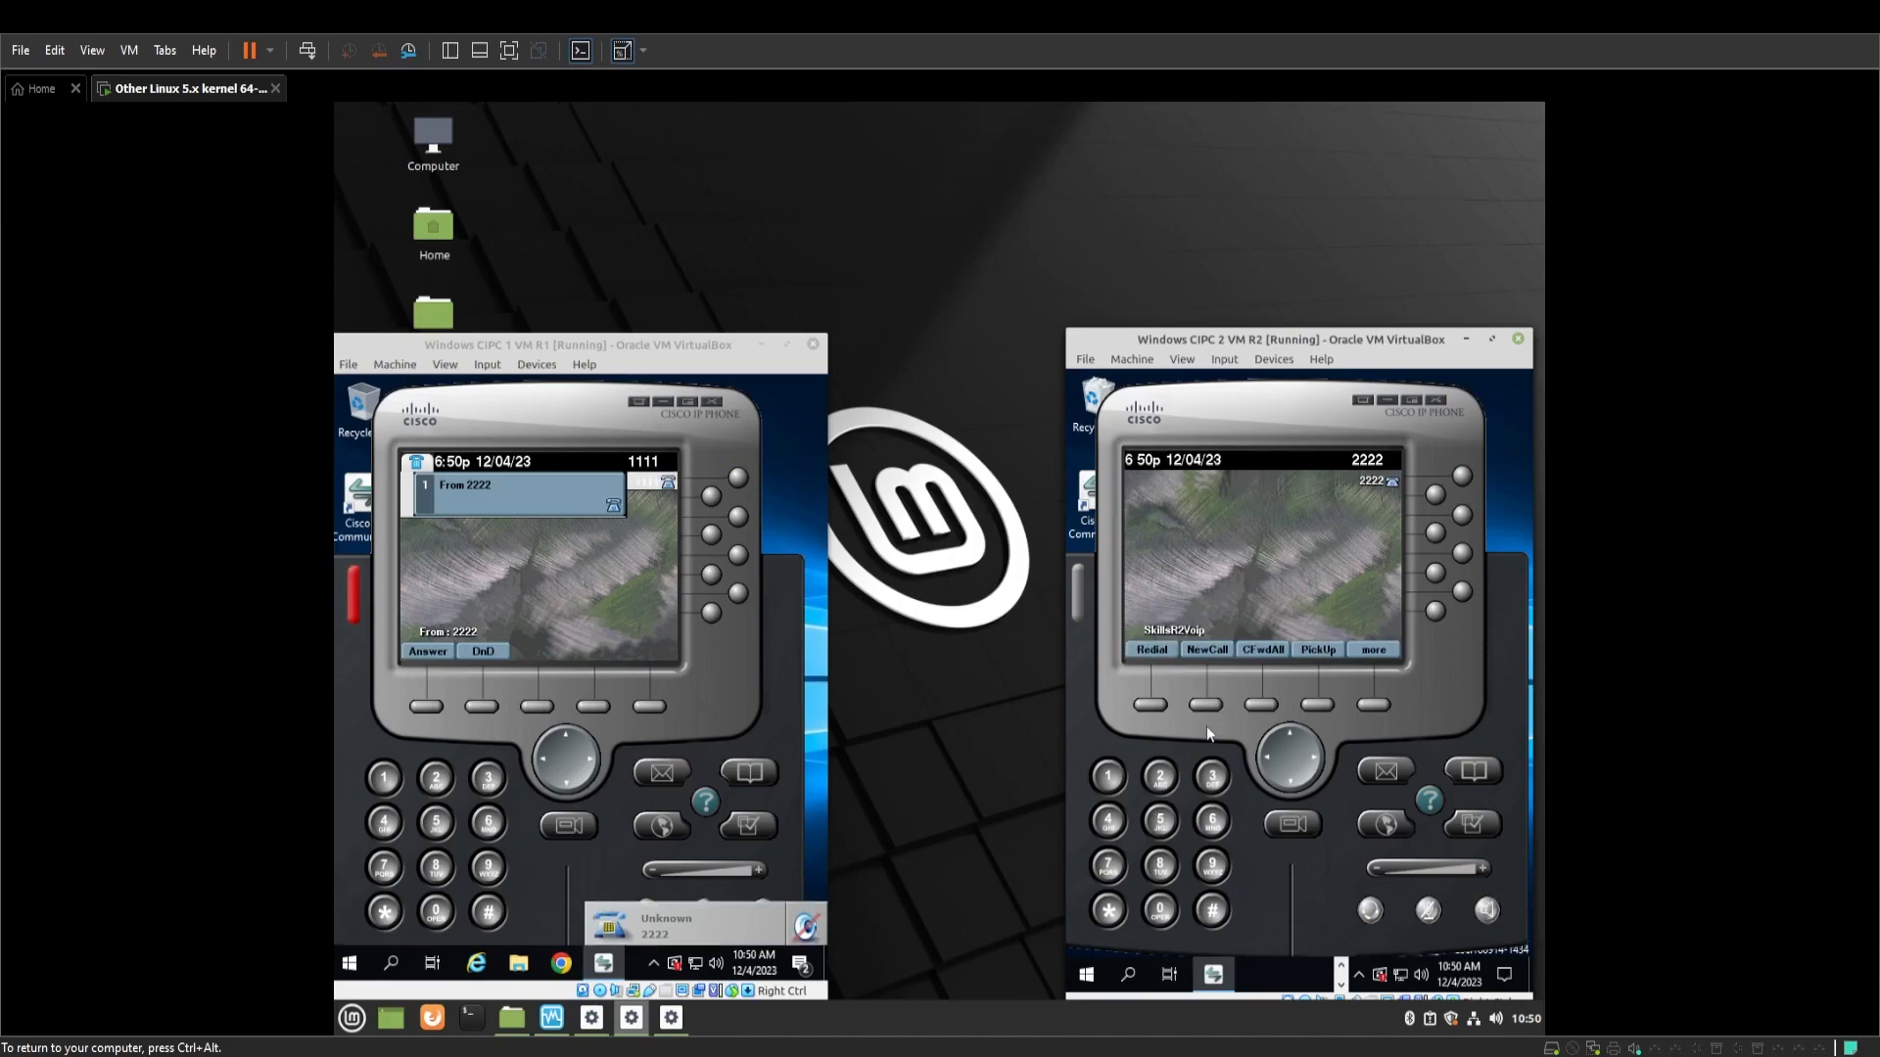